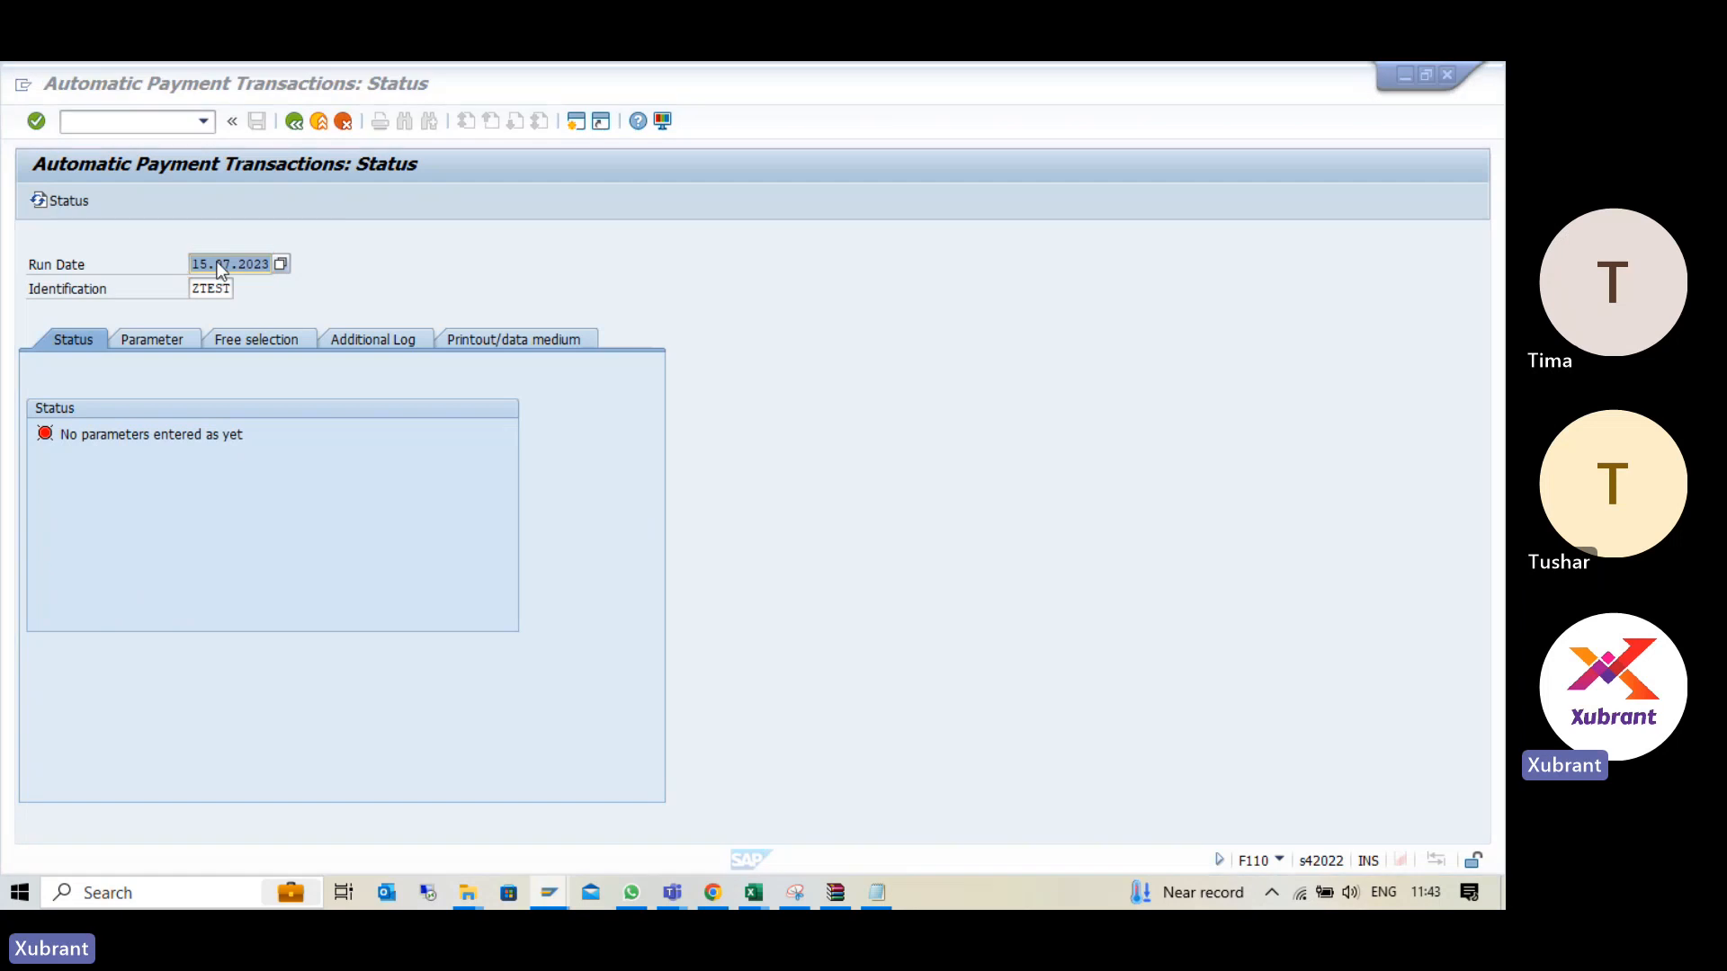
- Run transaction OBPM5 in the vendor invoice session and check the reserved identifier for the FI AP/AR payment program
key("alt+Tab")
left_click(196, 121)
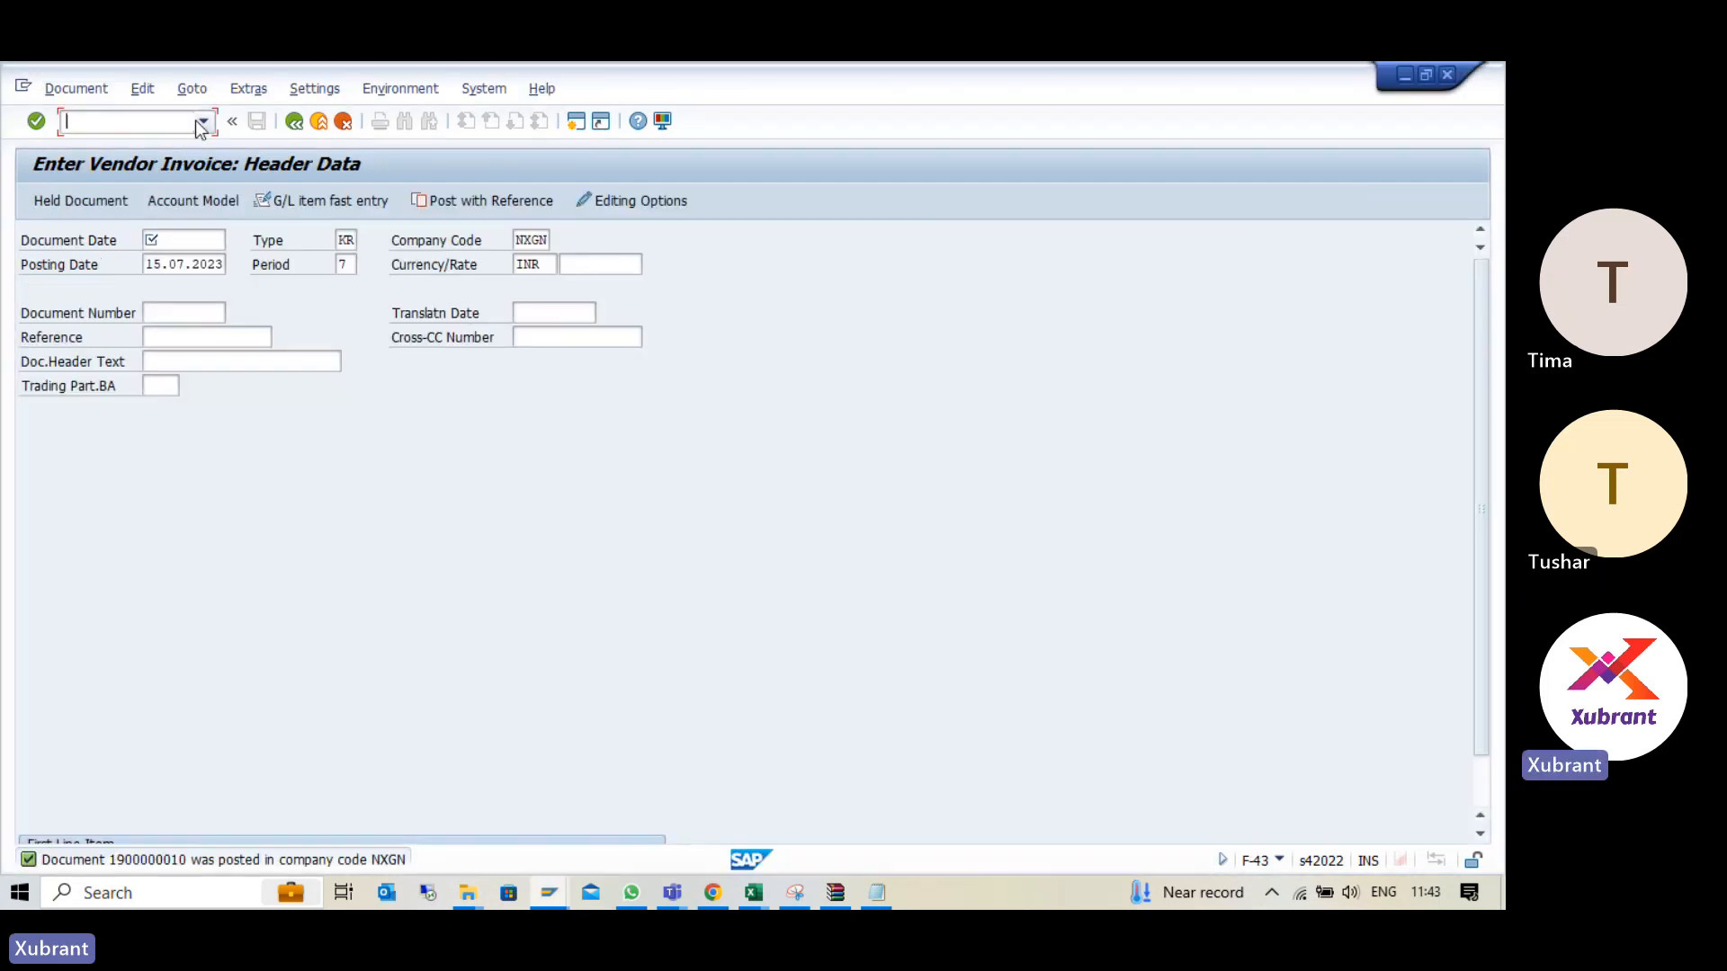
left_click(203, 120)
left_click(132, 162)
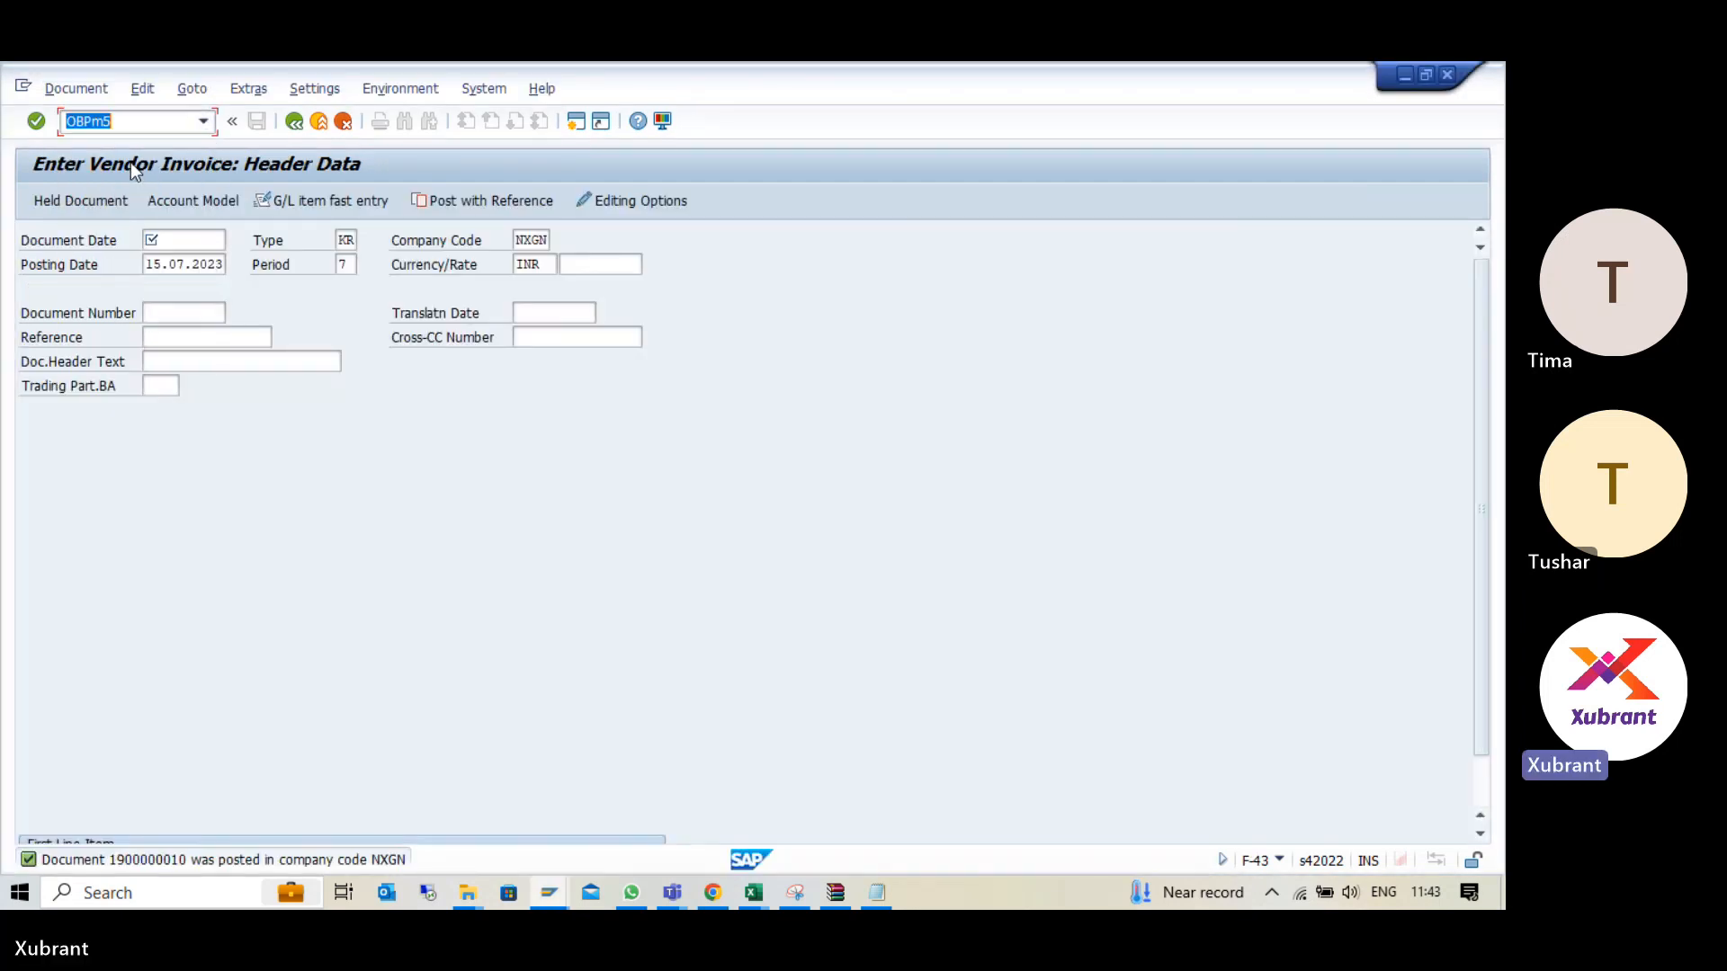
type("/n")
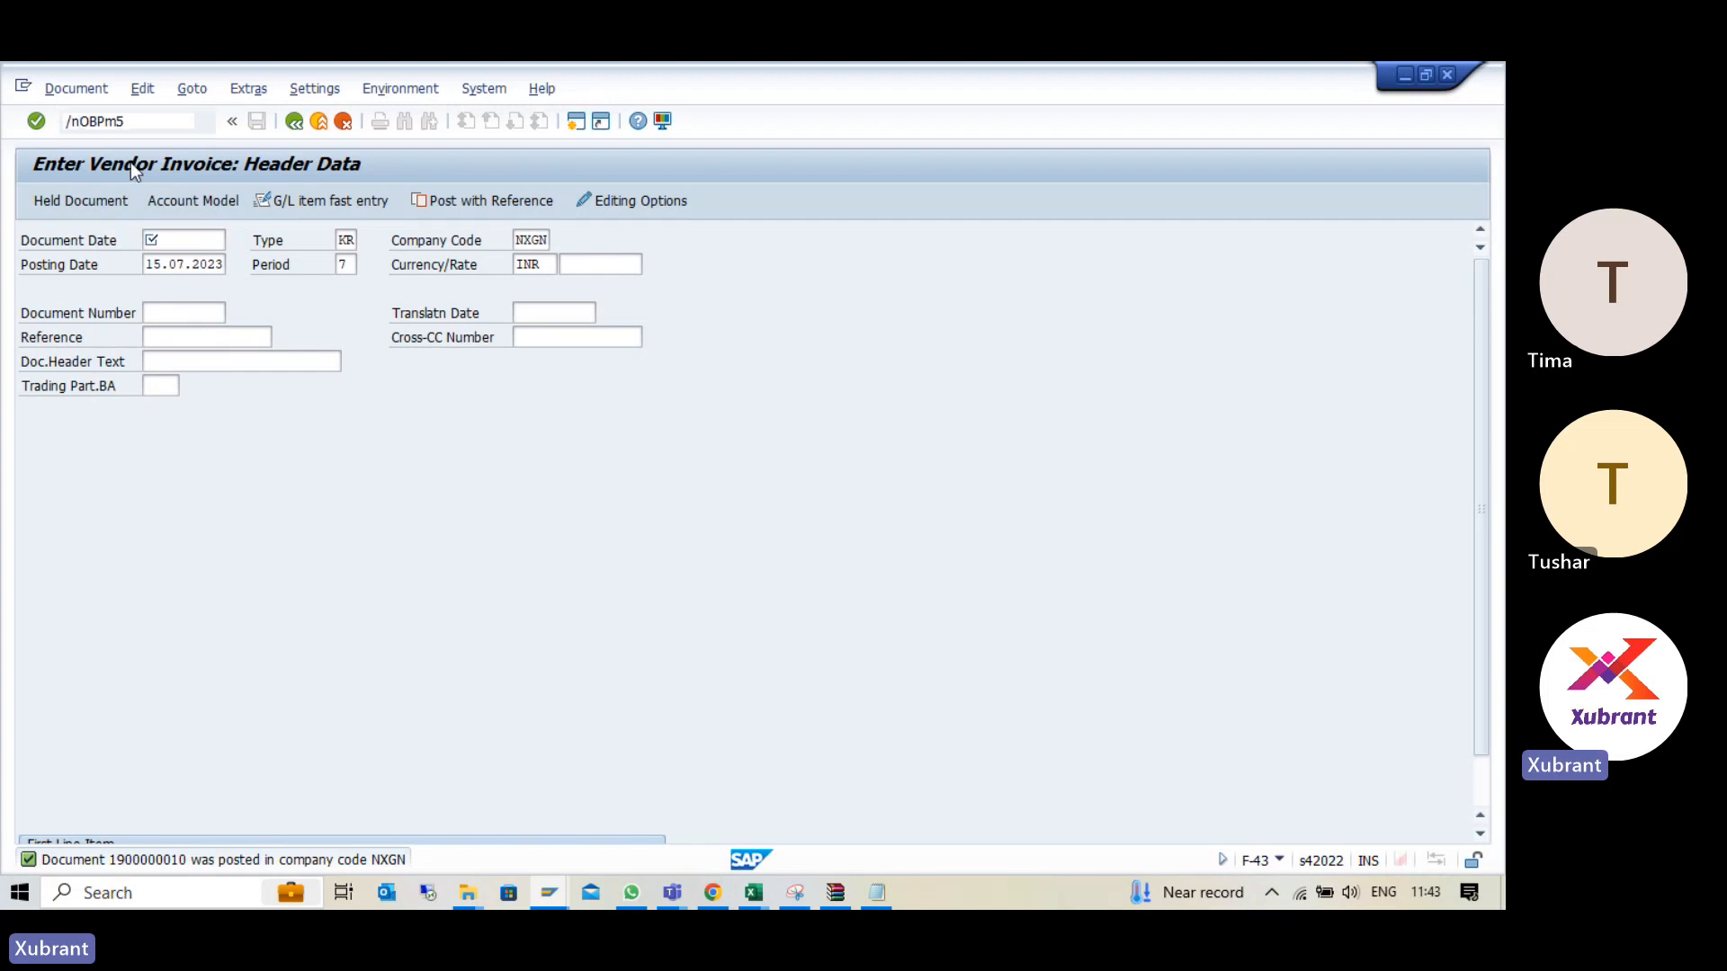
key("Return")
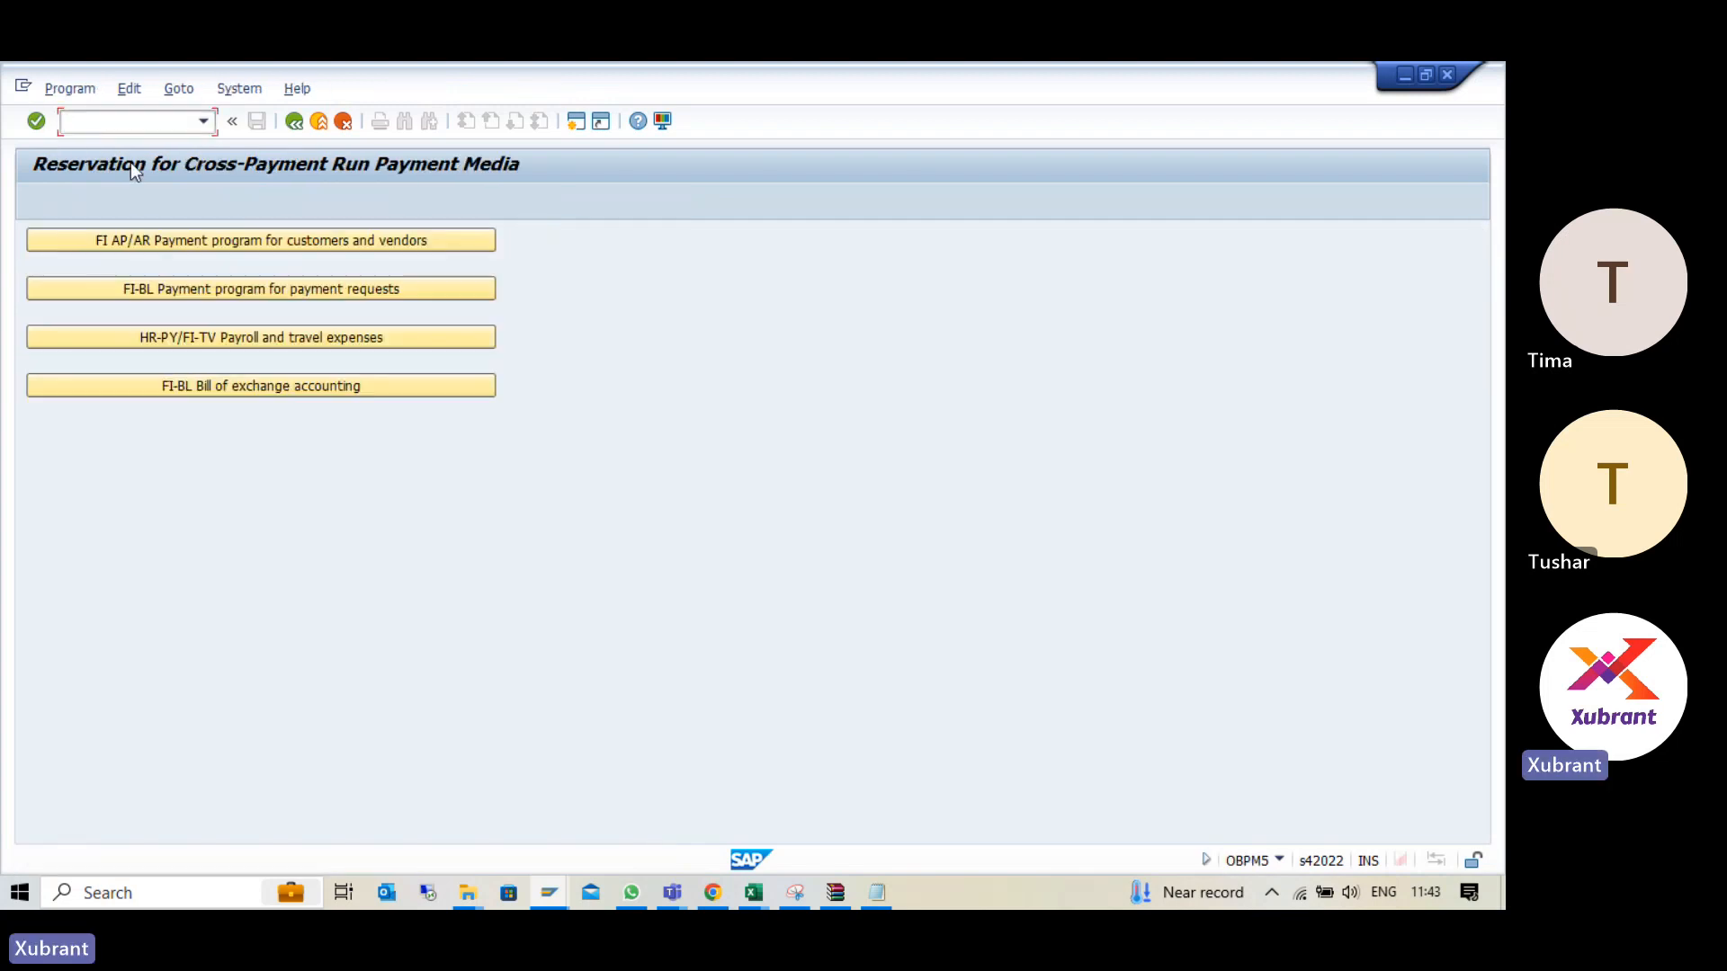
left_click(281, 247)
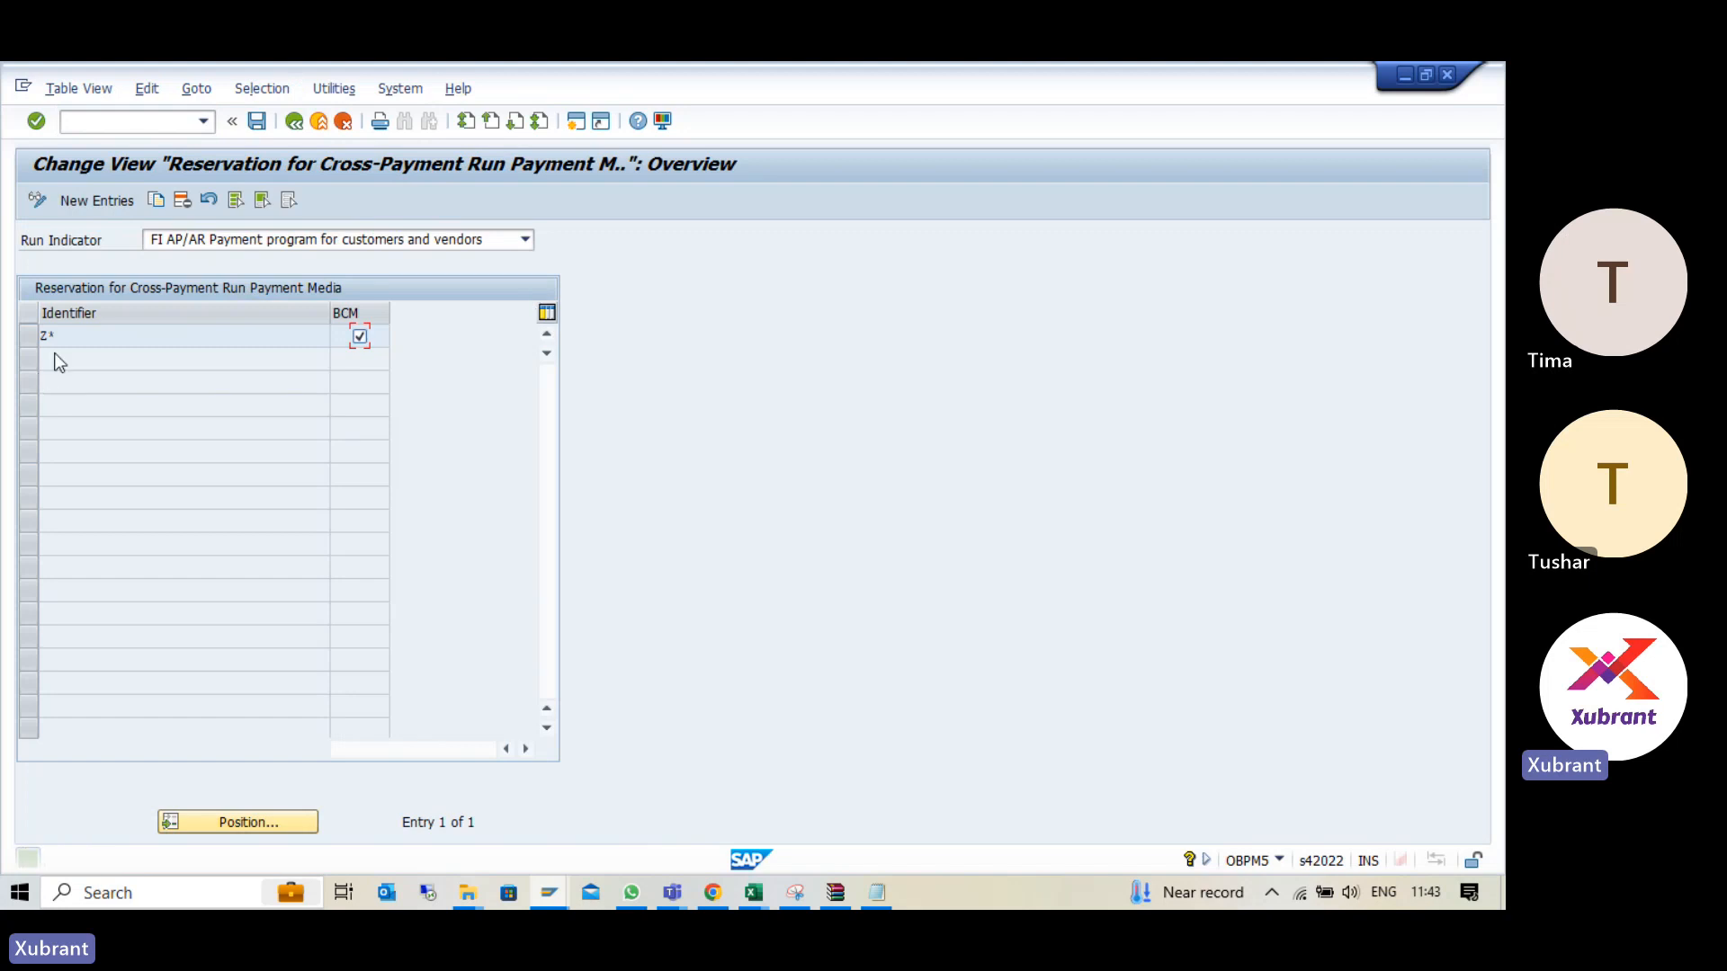
left_click_drag(50, 339, 66, 336)
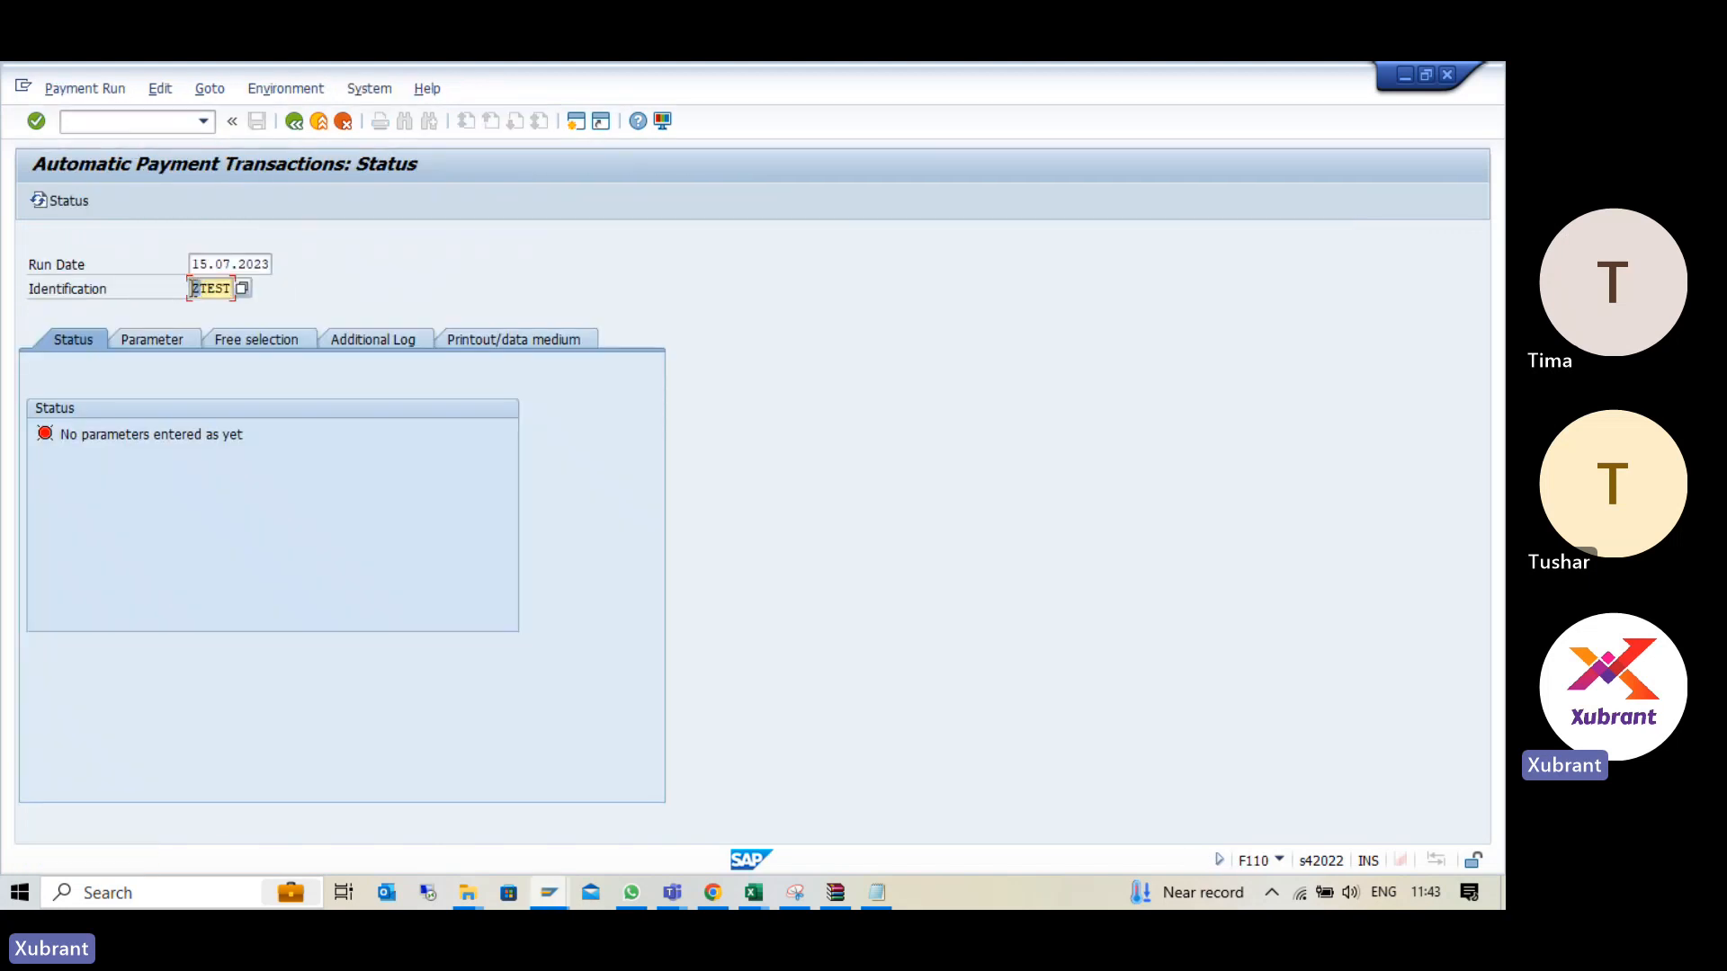
- Change the payment run's identification to TEST1 in the F110 session
key("Delete")
key("End")
type("1")
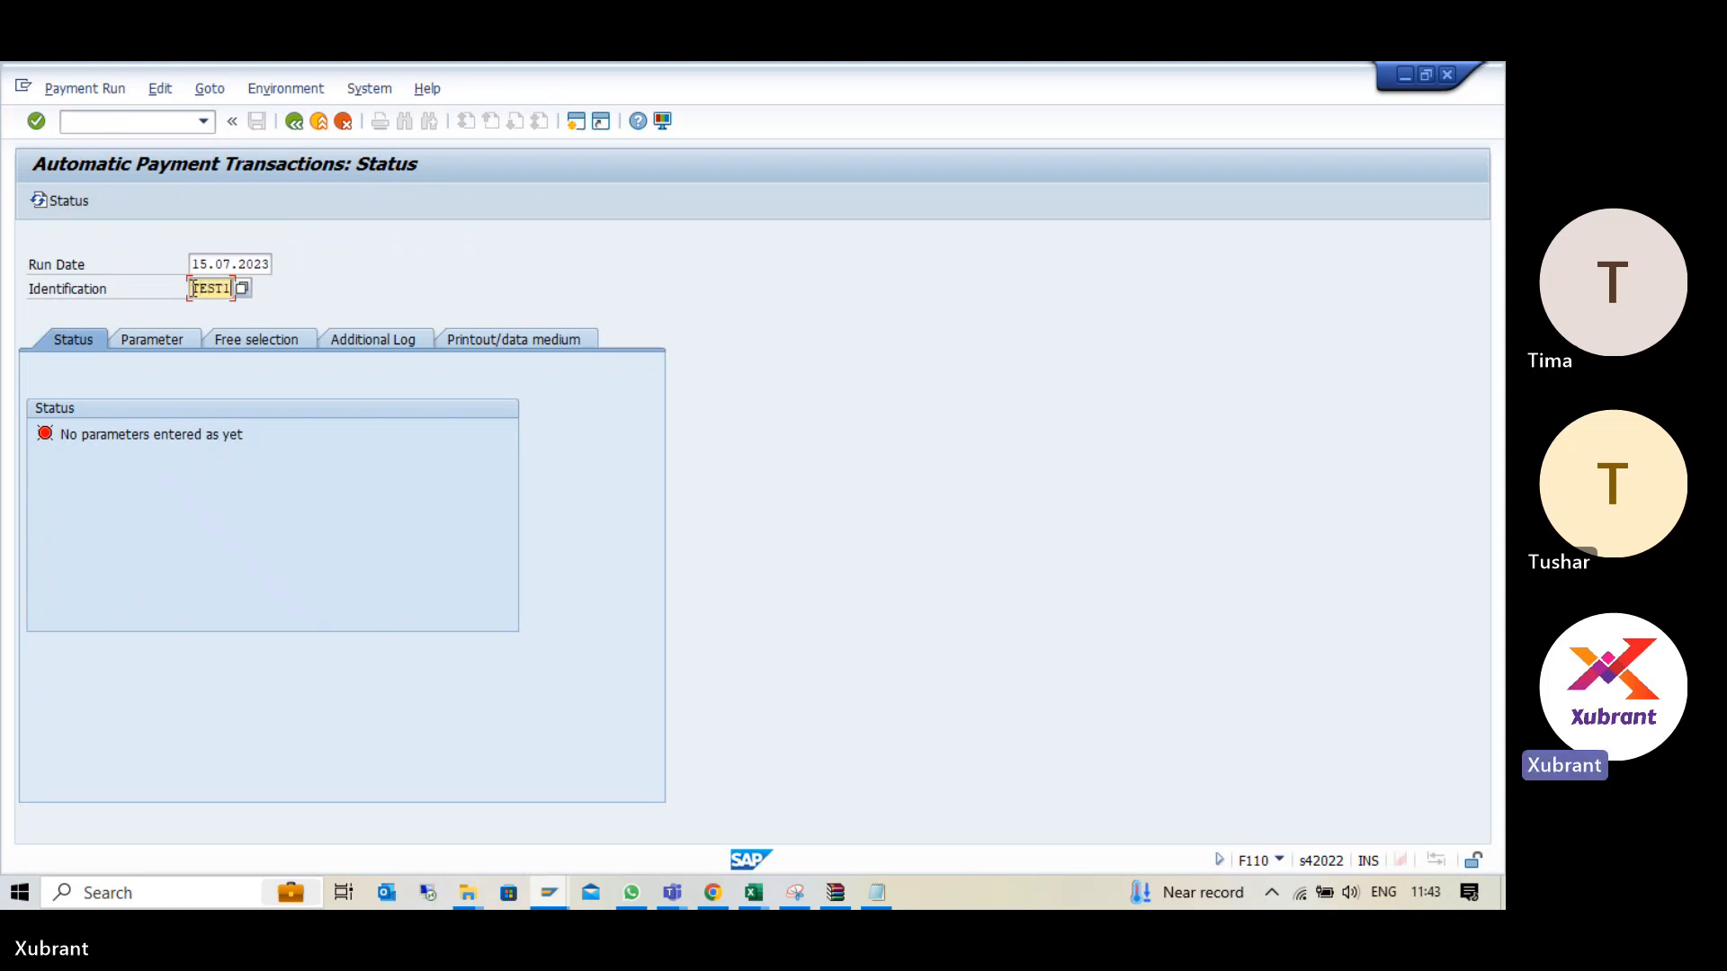
key("shift+Tab")
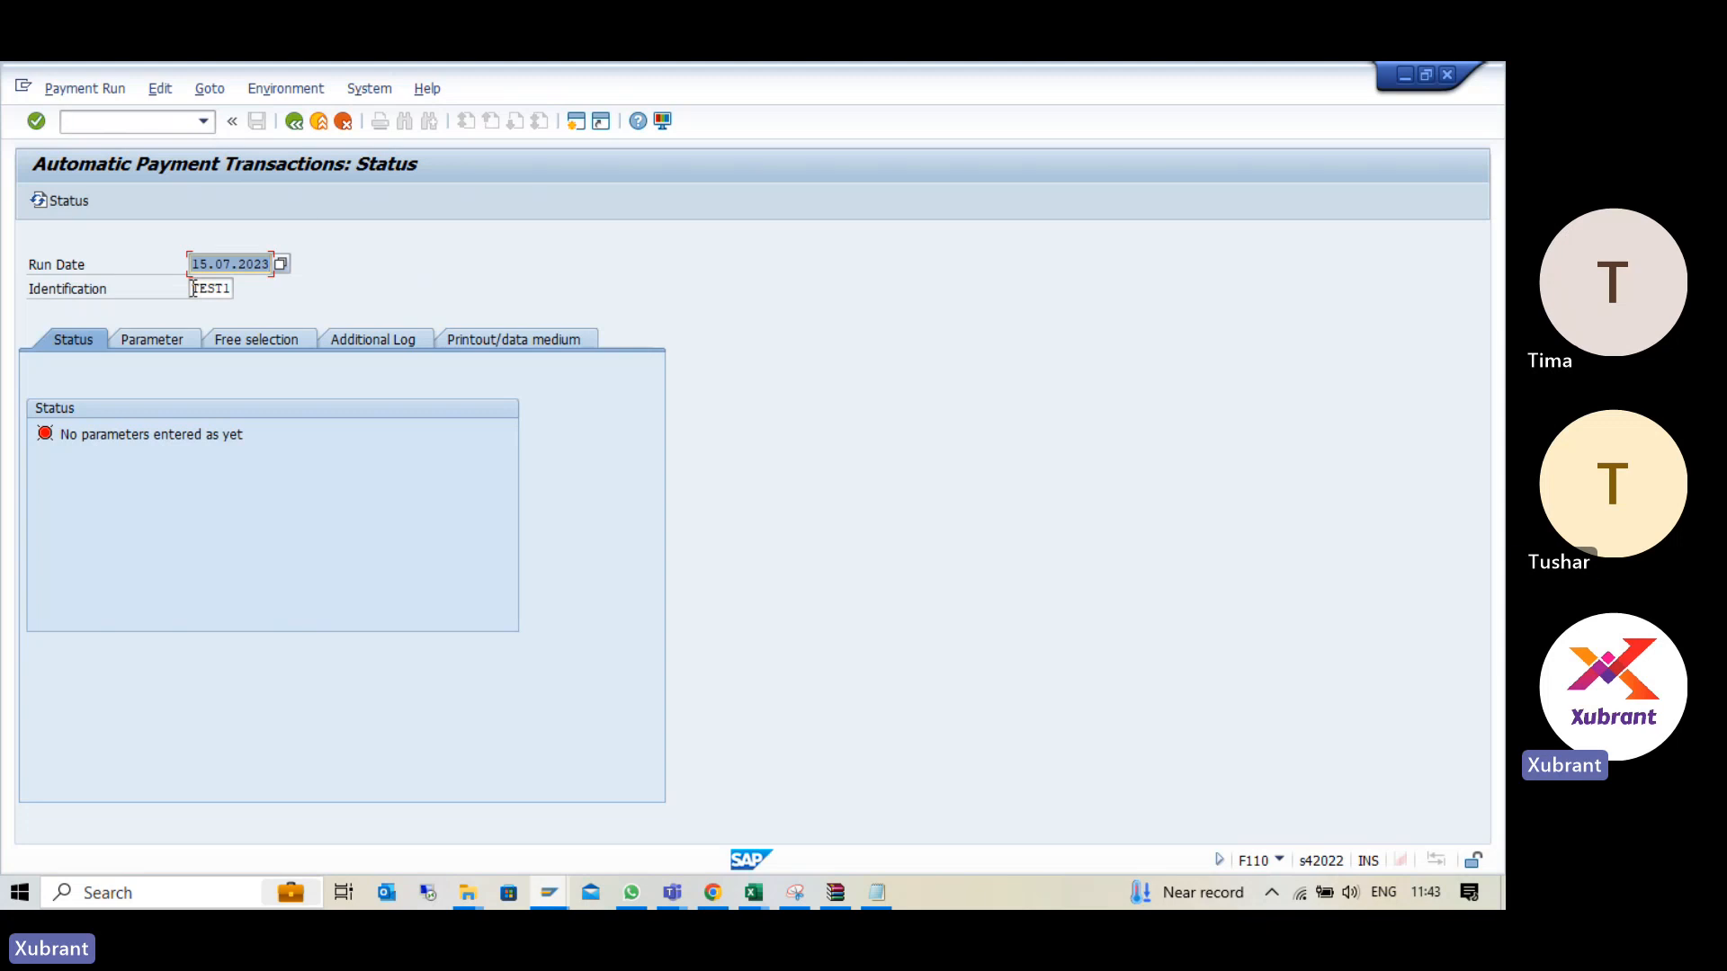
key("Tab")
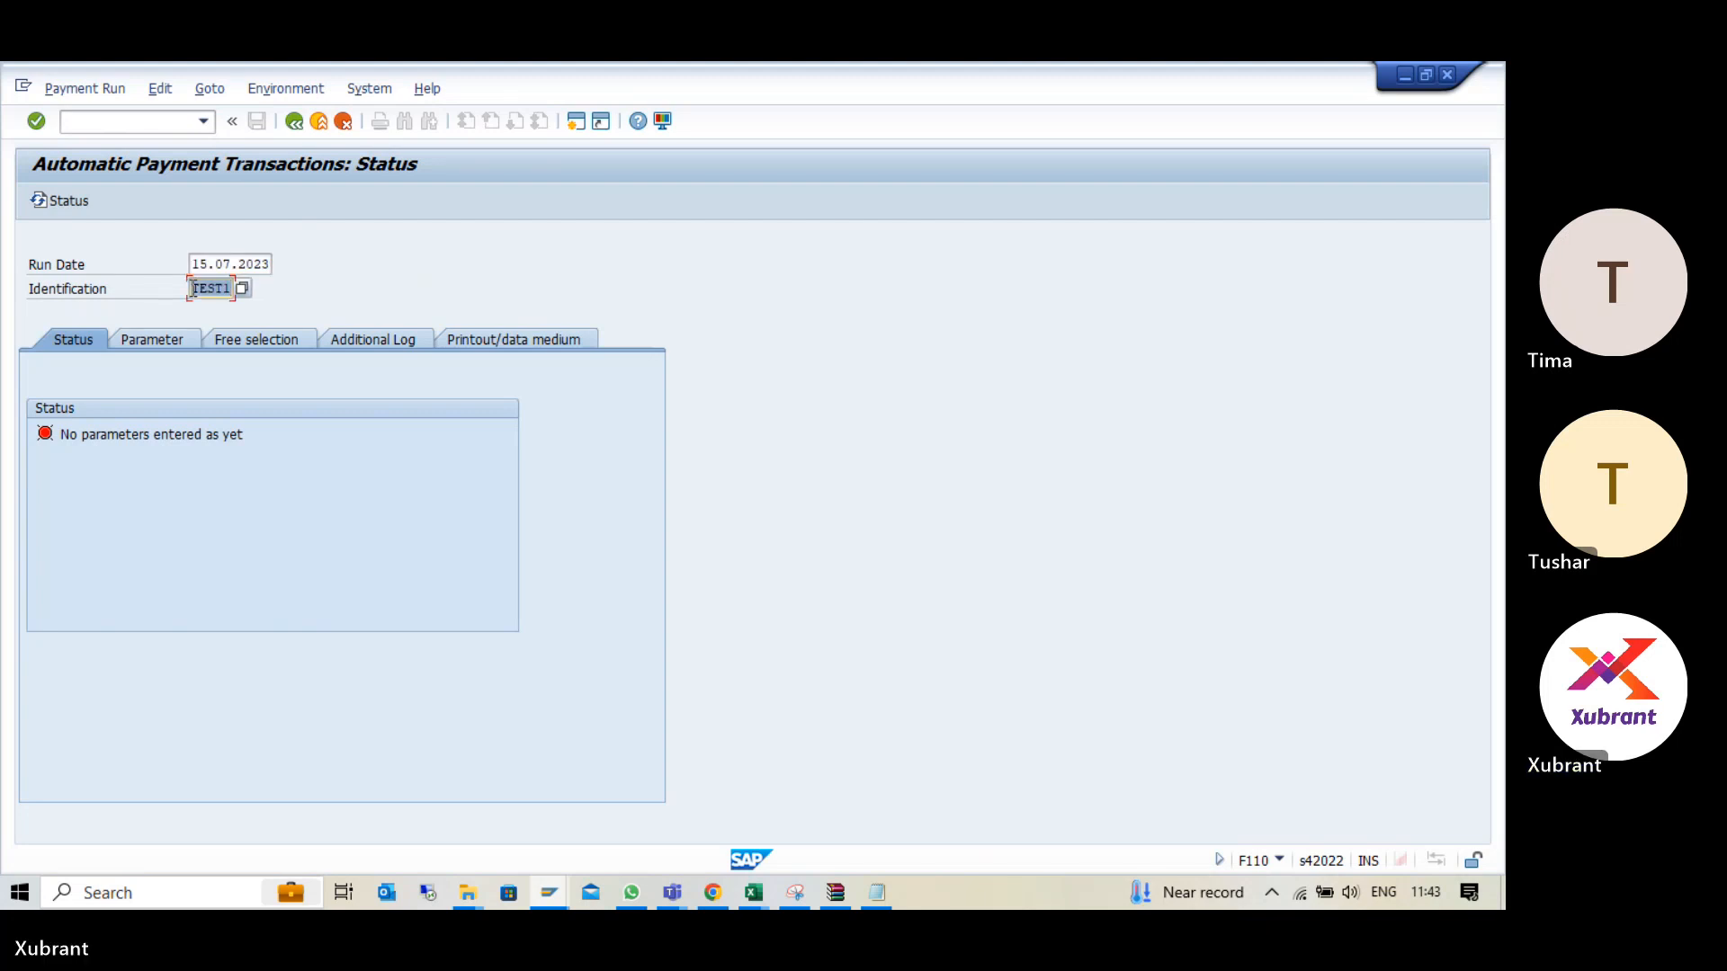
- Set the payment run's identification to ZTEST and confirm it
key("BackSpace")
key("Down")
key("Return")
key("Return")
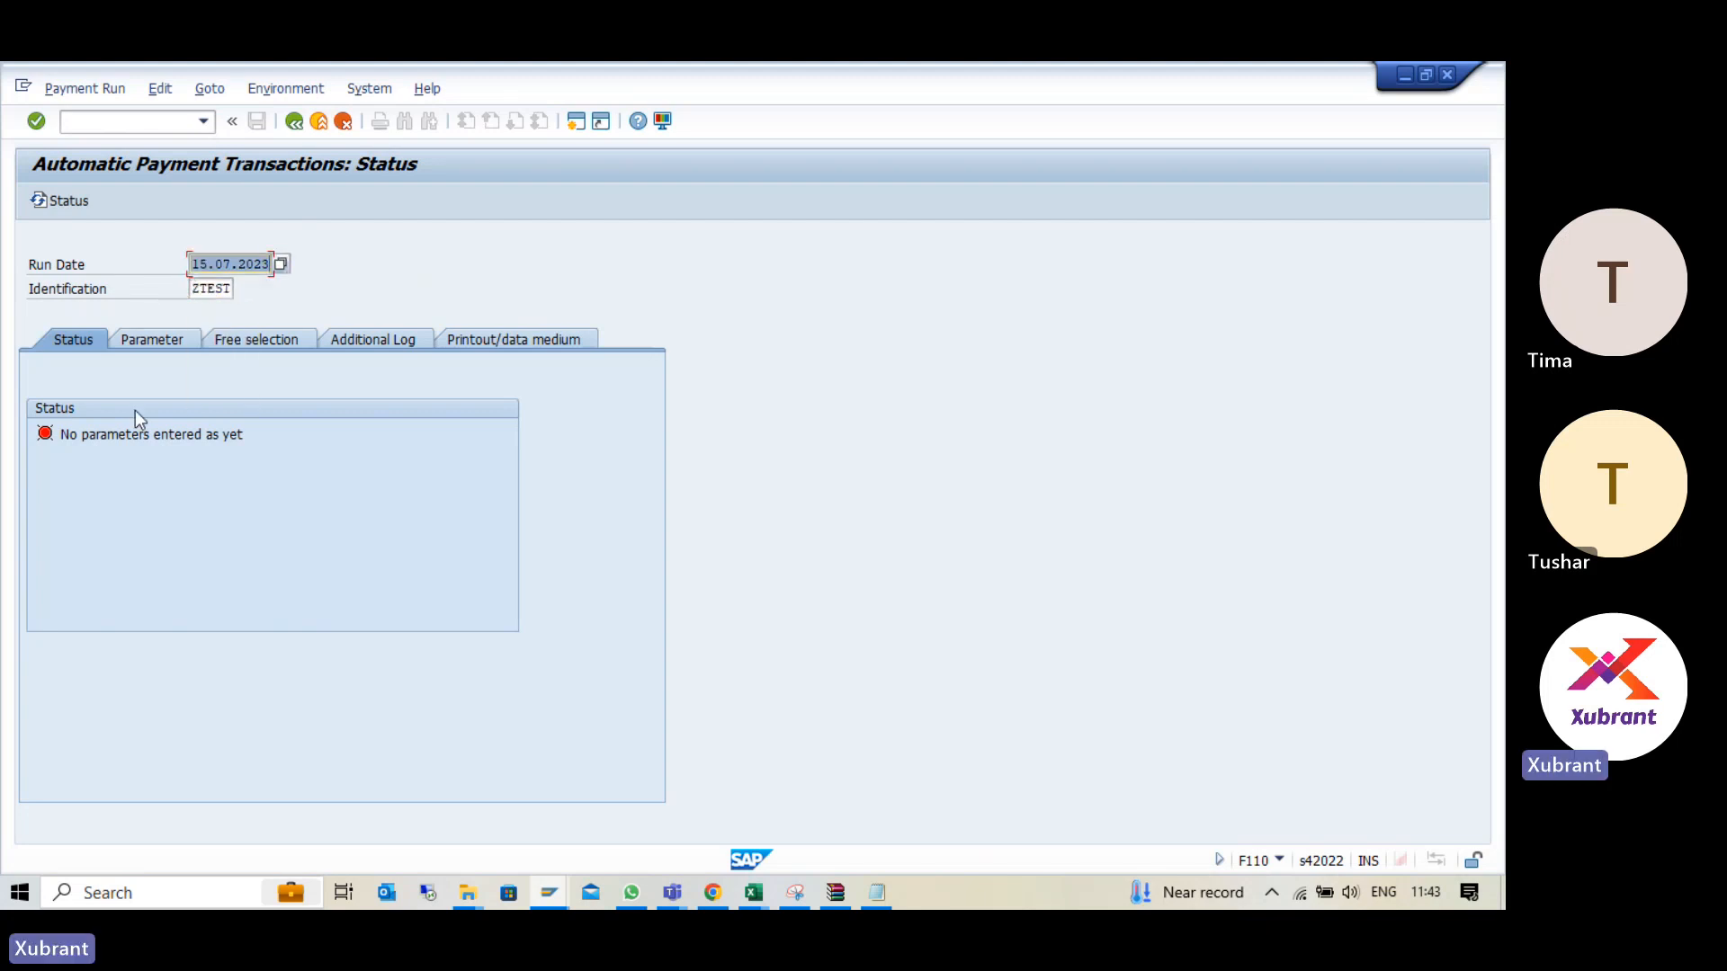
- In the run parameters, enter company code NXGN and choose payment method T, Bank Transfer
left_click(159, 341)
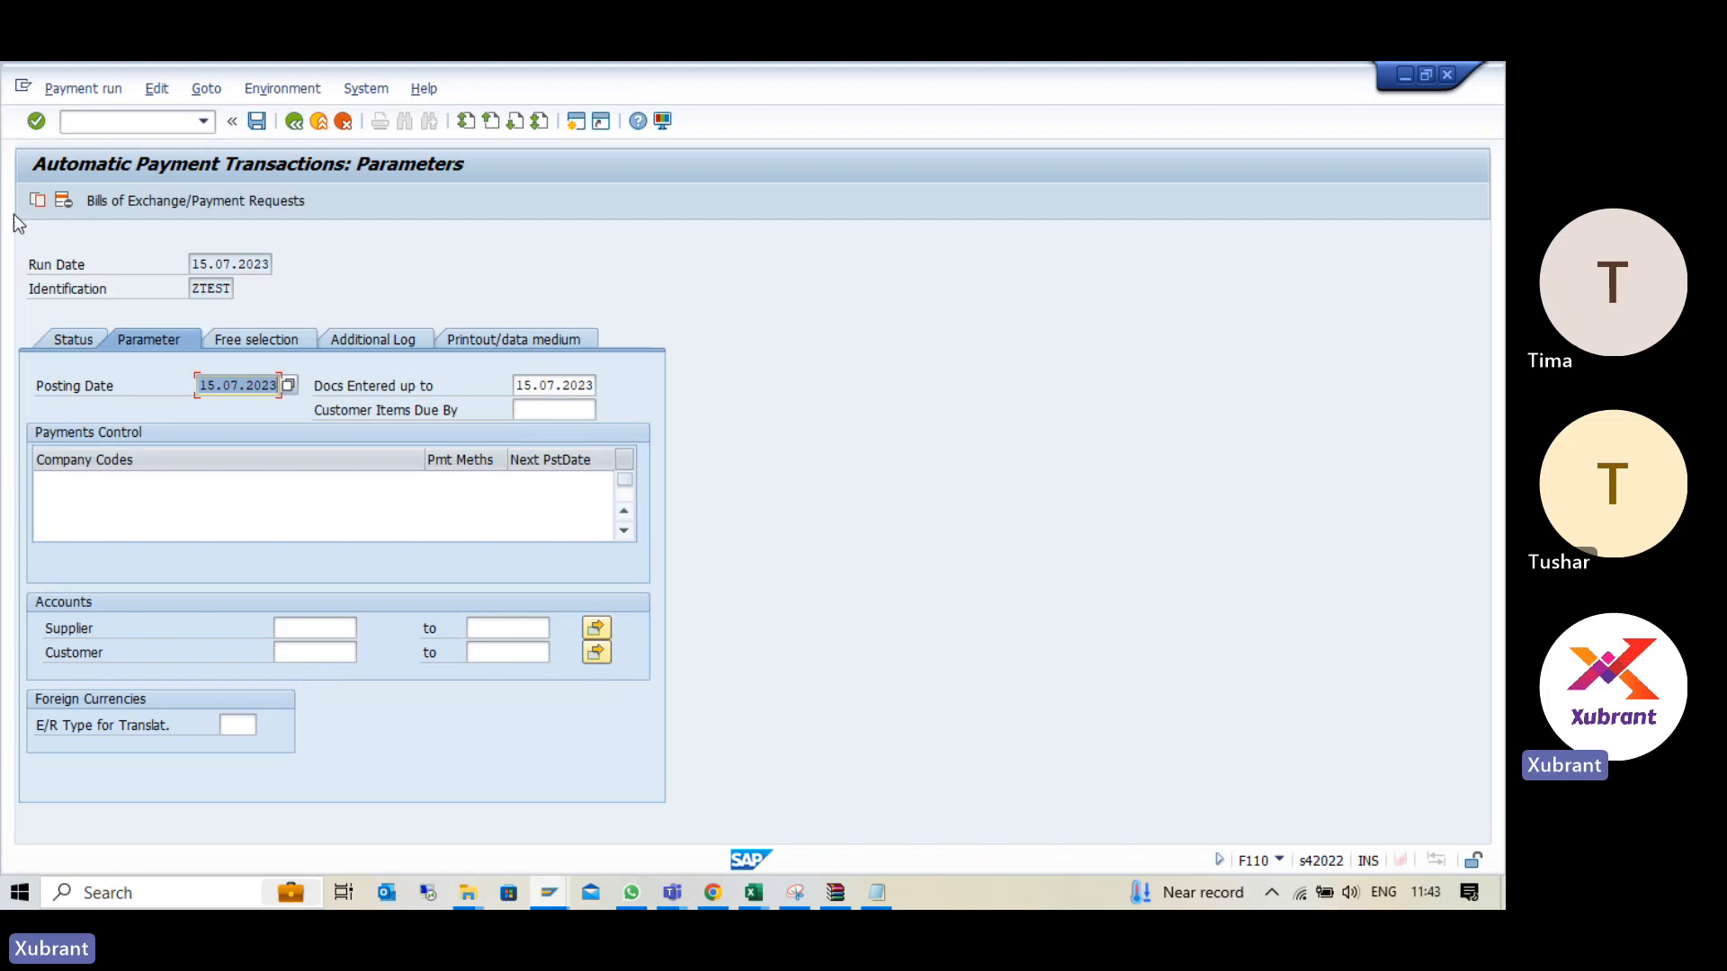
left_click(85, 482)
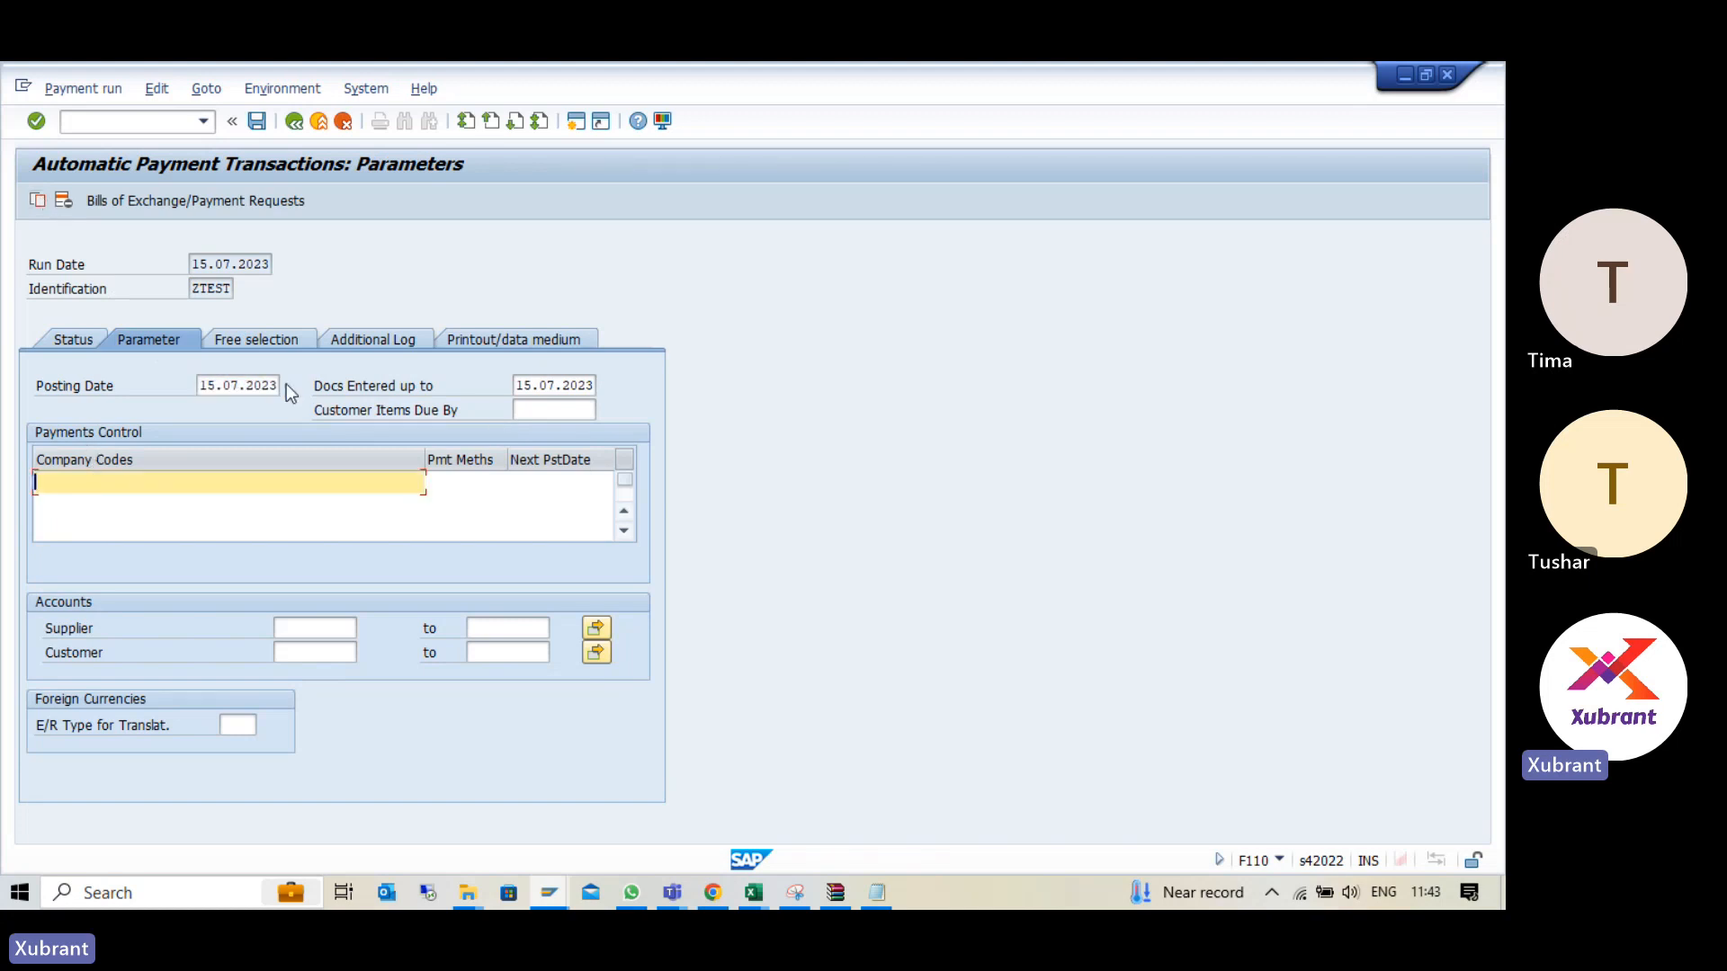
type("NXGN")
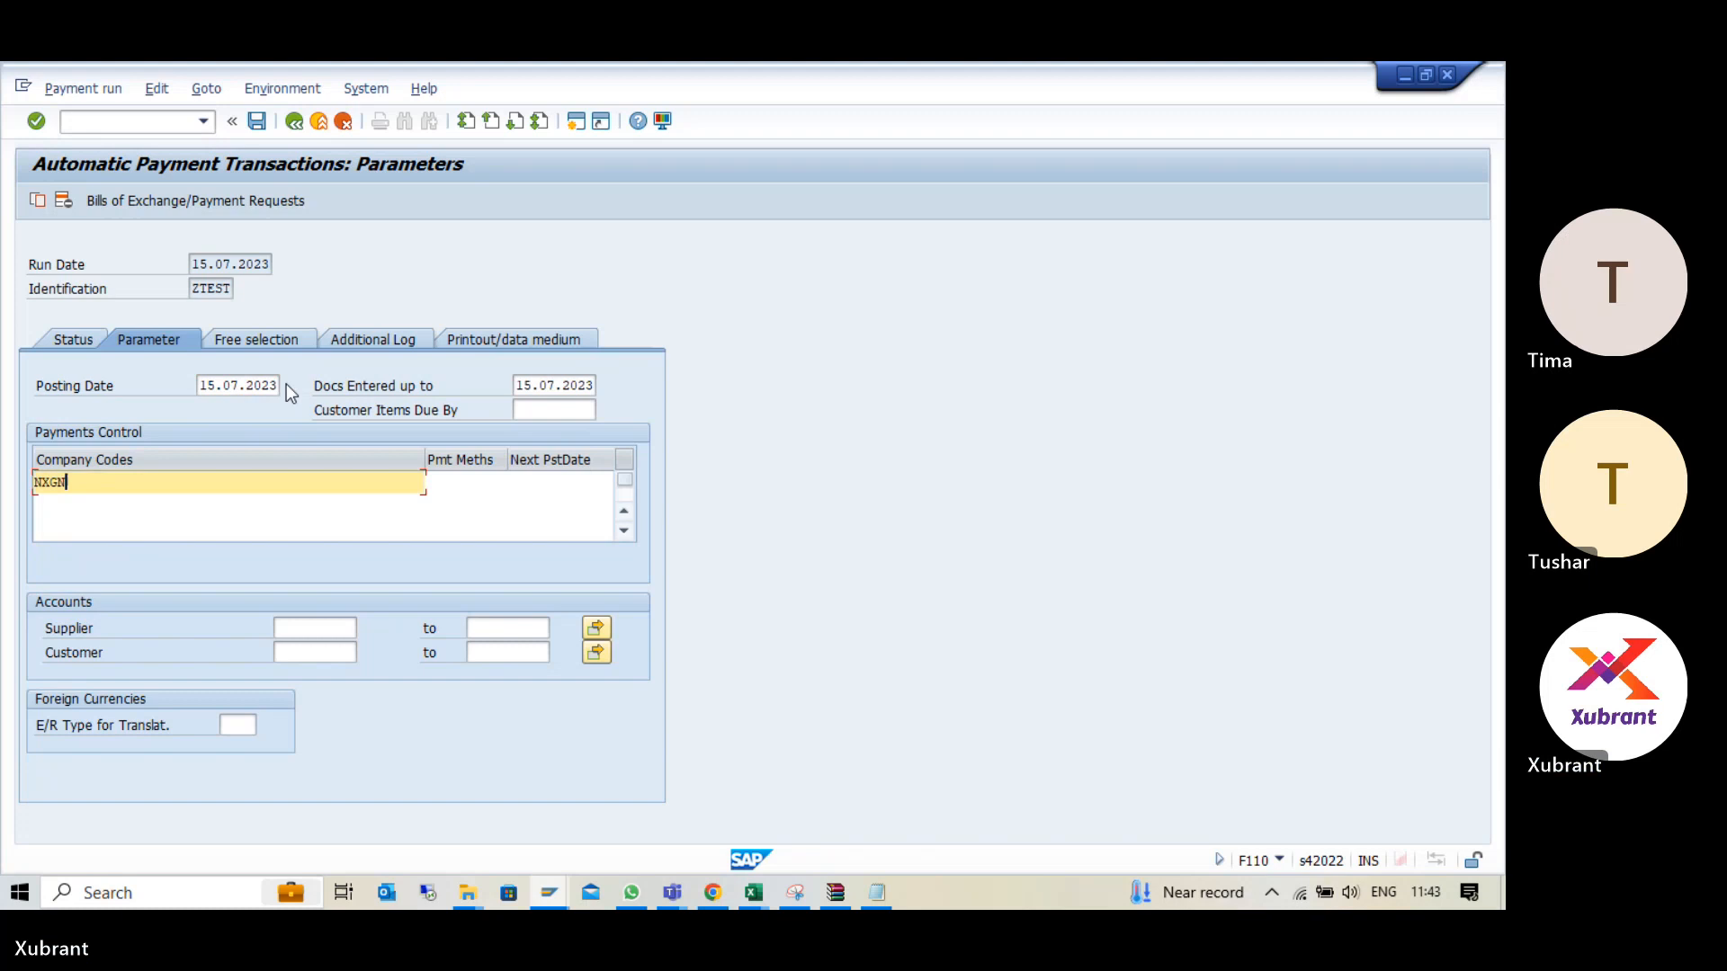
key("Tab")
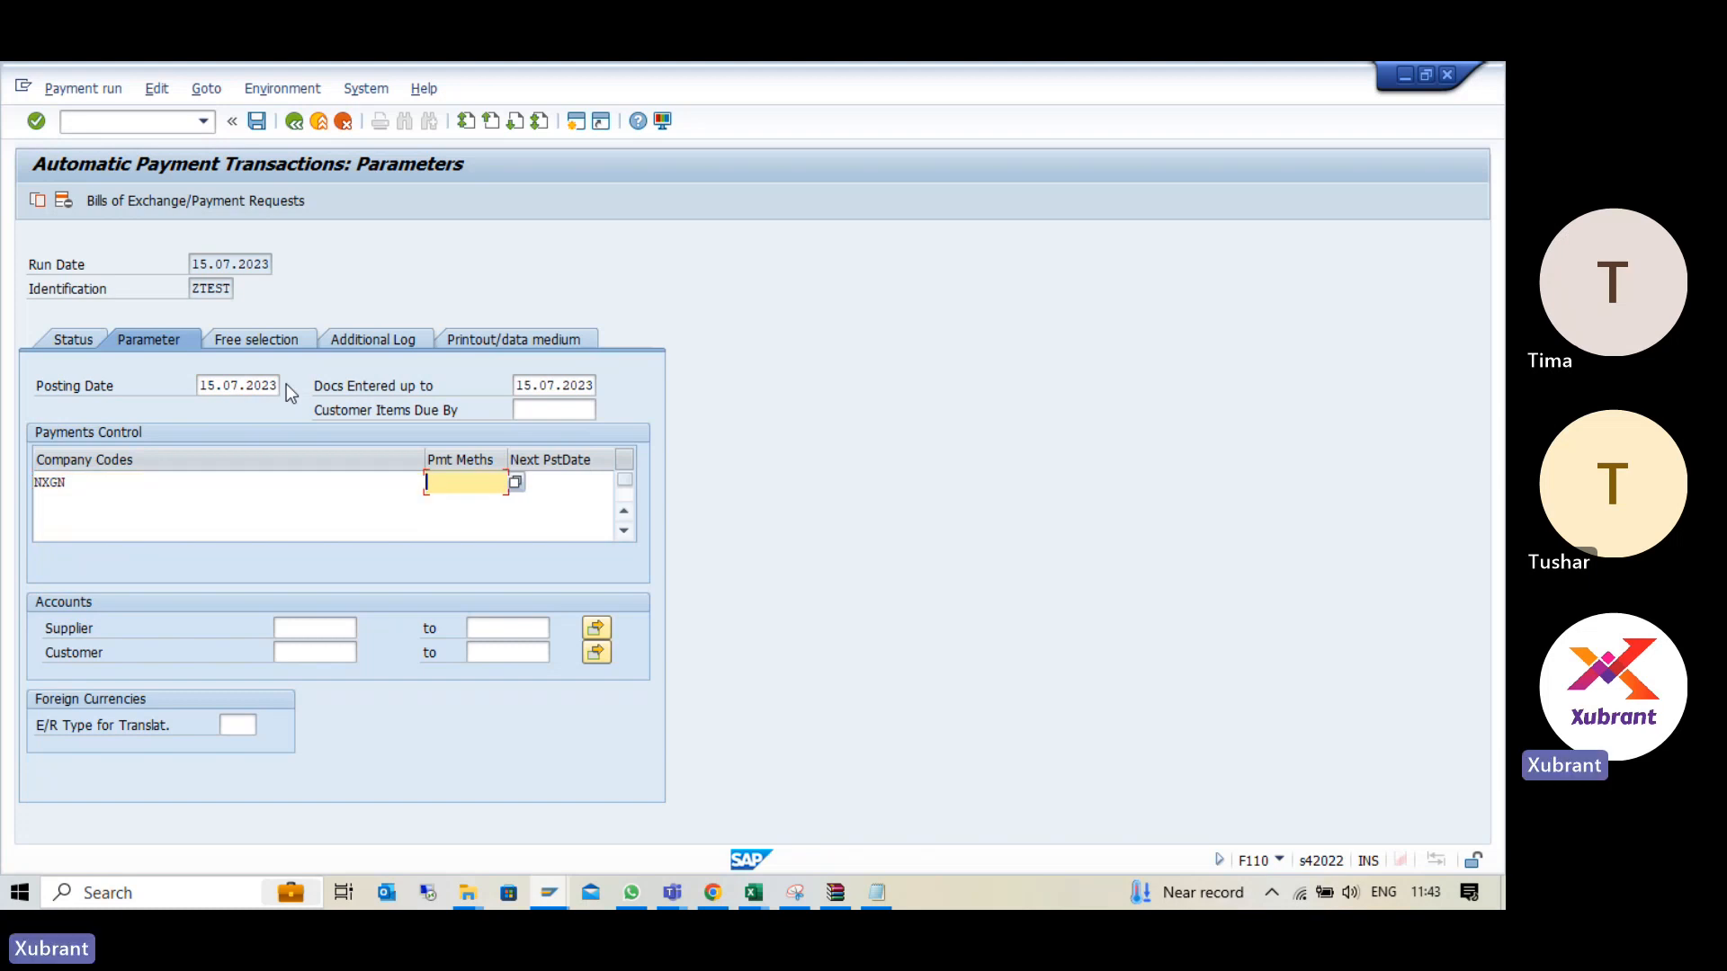
key("F4")
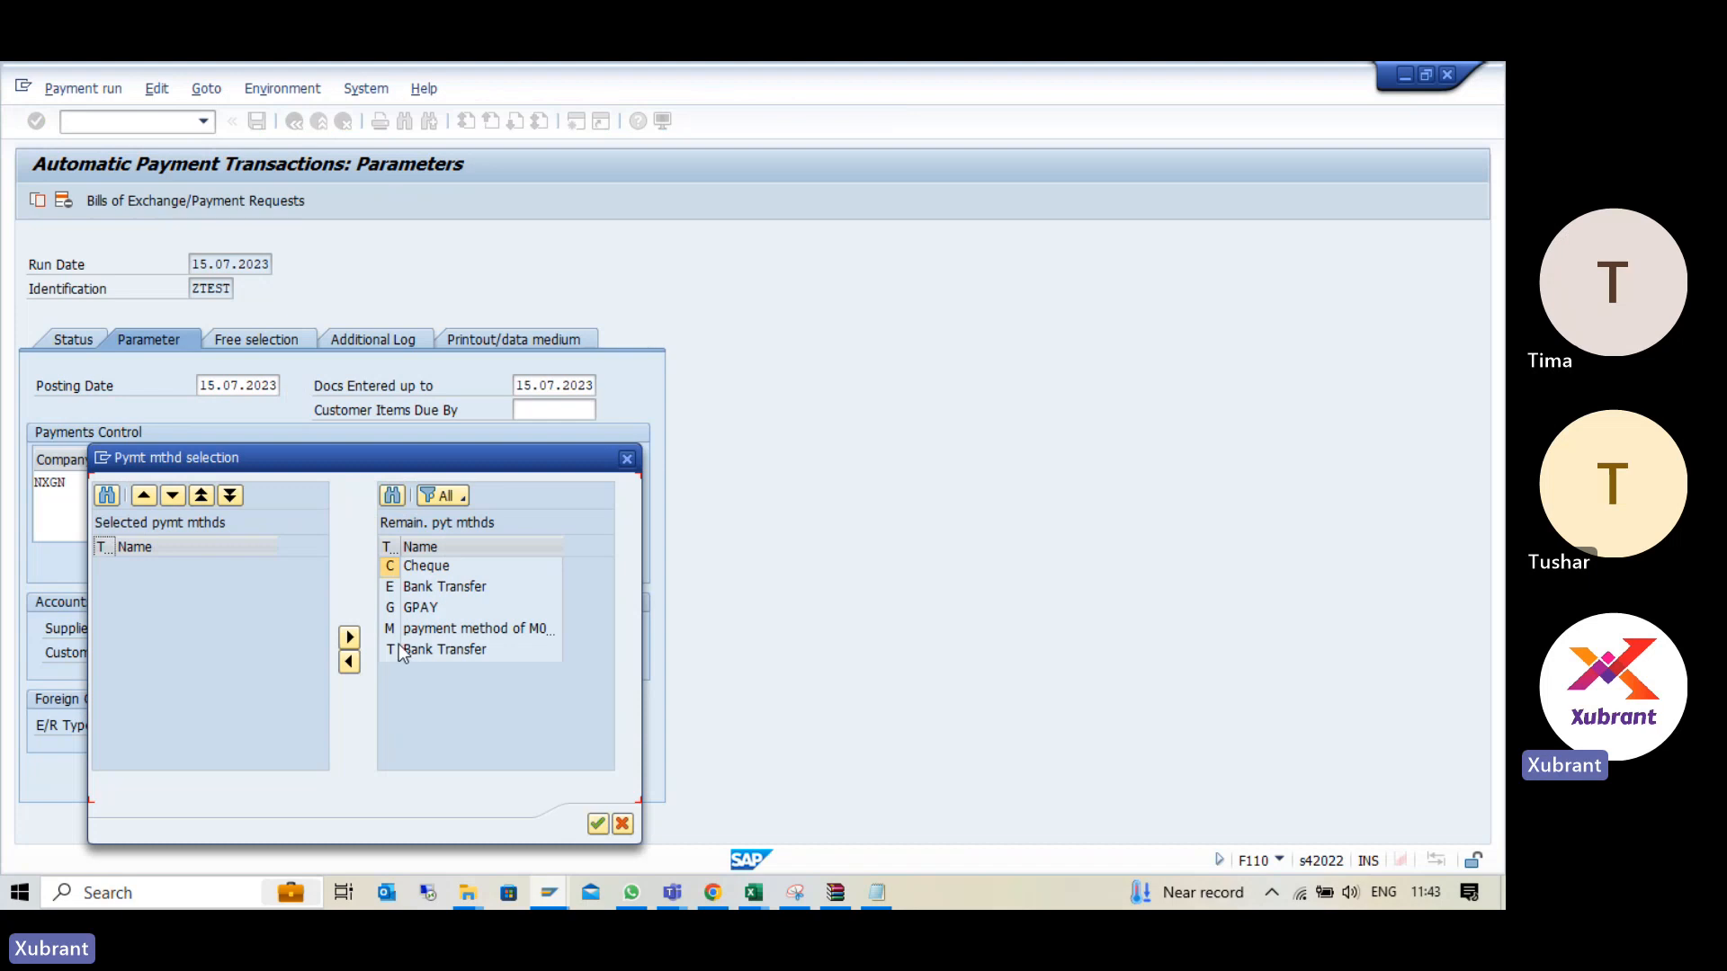
left_click(397, 646)
left_click(356, 663)
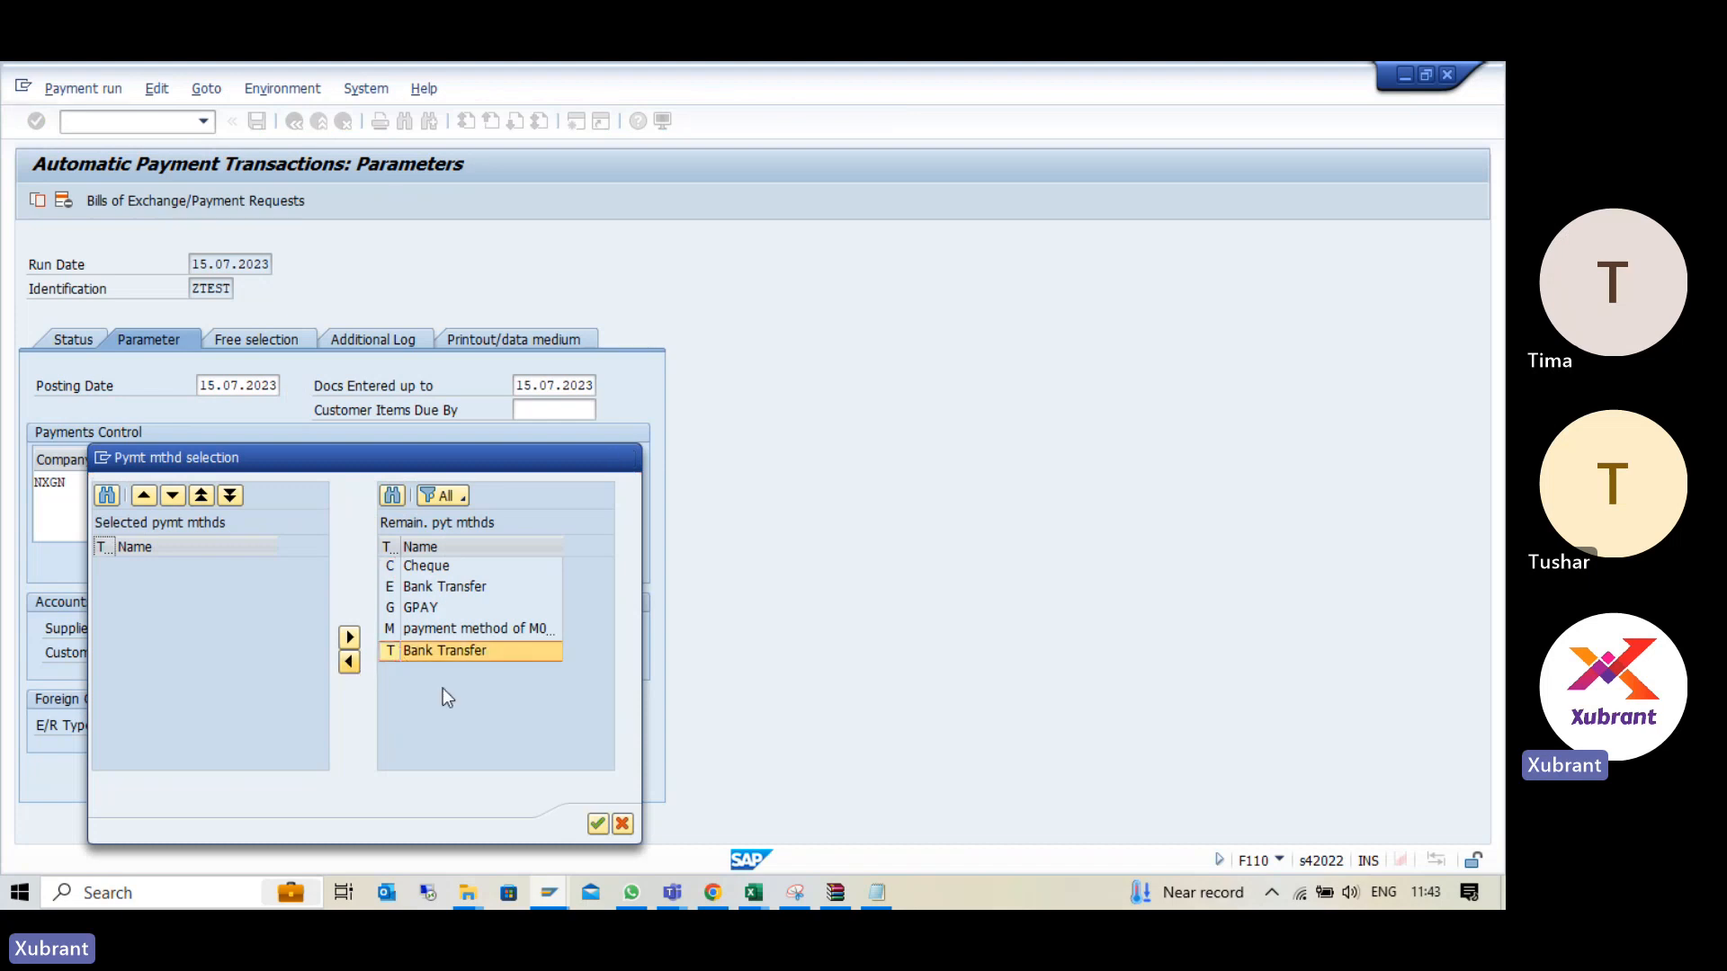
left_click(598, 823)
- Set the next posting date to 30.07.2023 and enter the supplier number as the account to pay
left_click(538, 483)
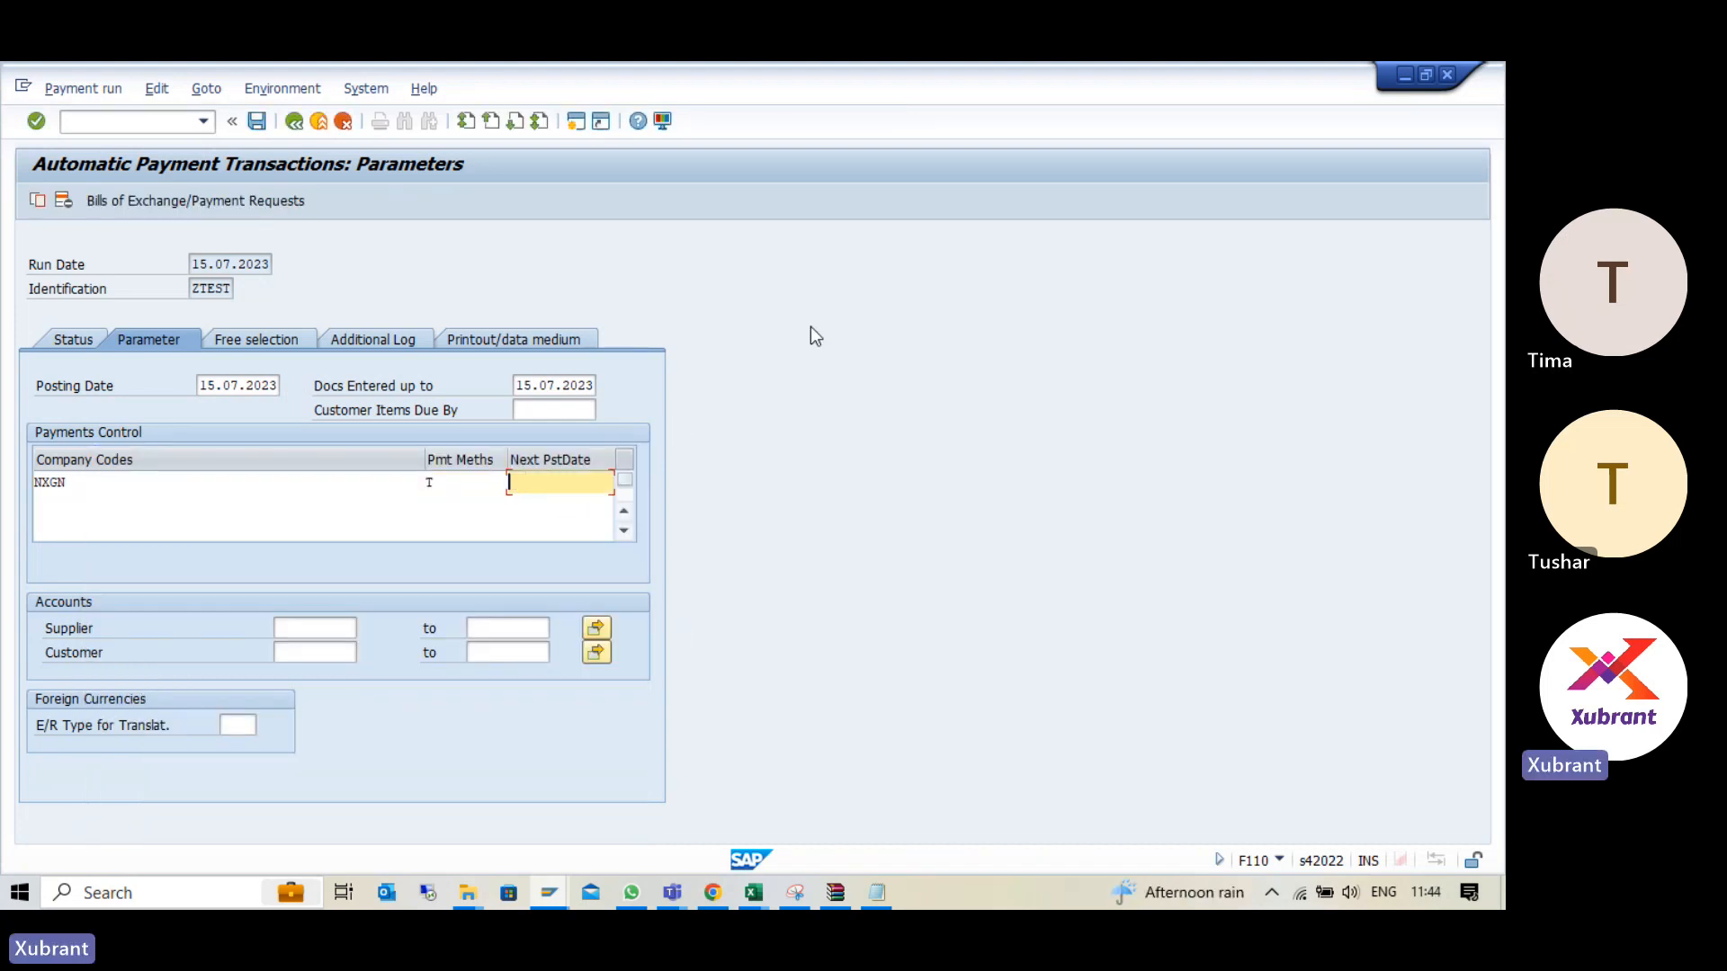
key("Down")
key("Return")
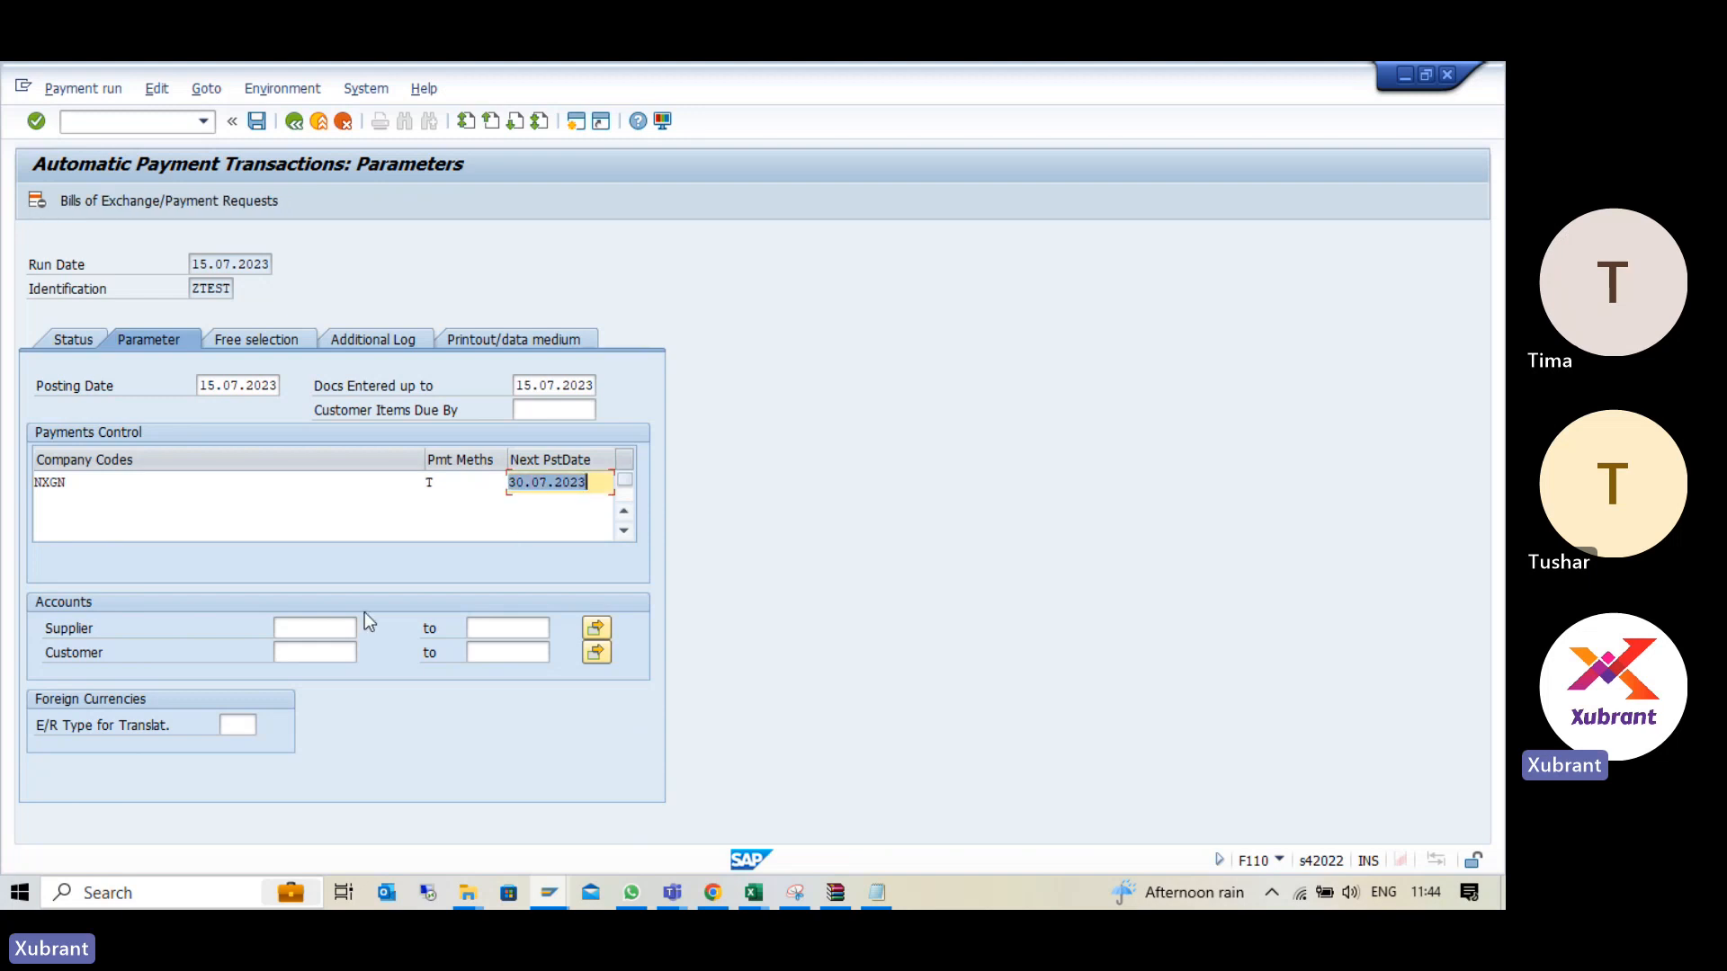
left_click(338, 630)
type("911")
key("Return")
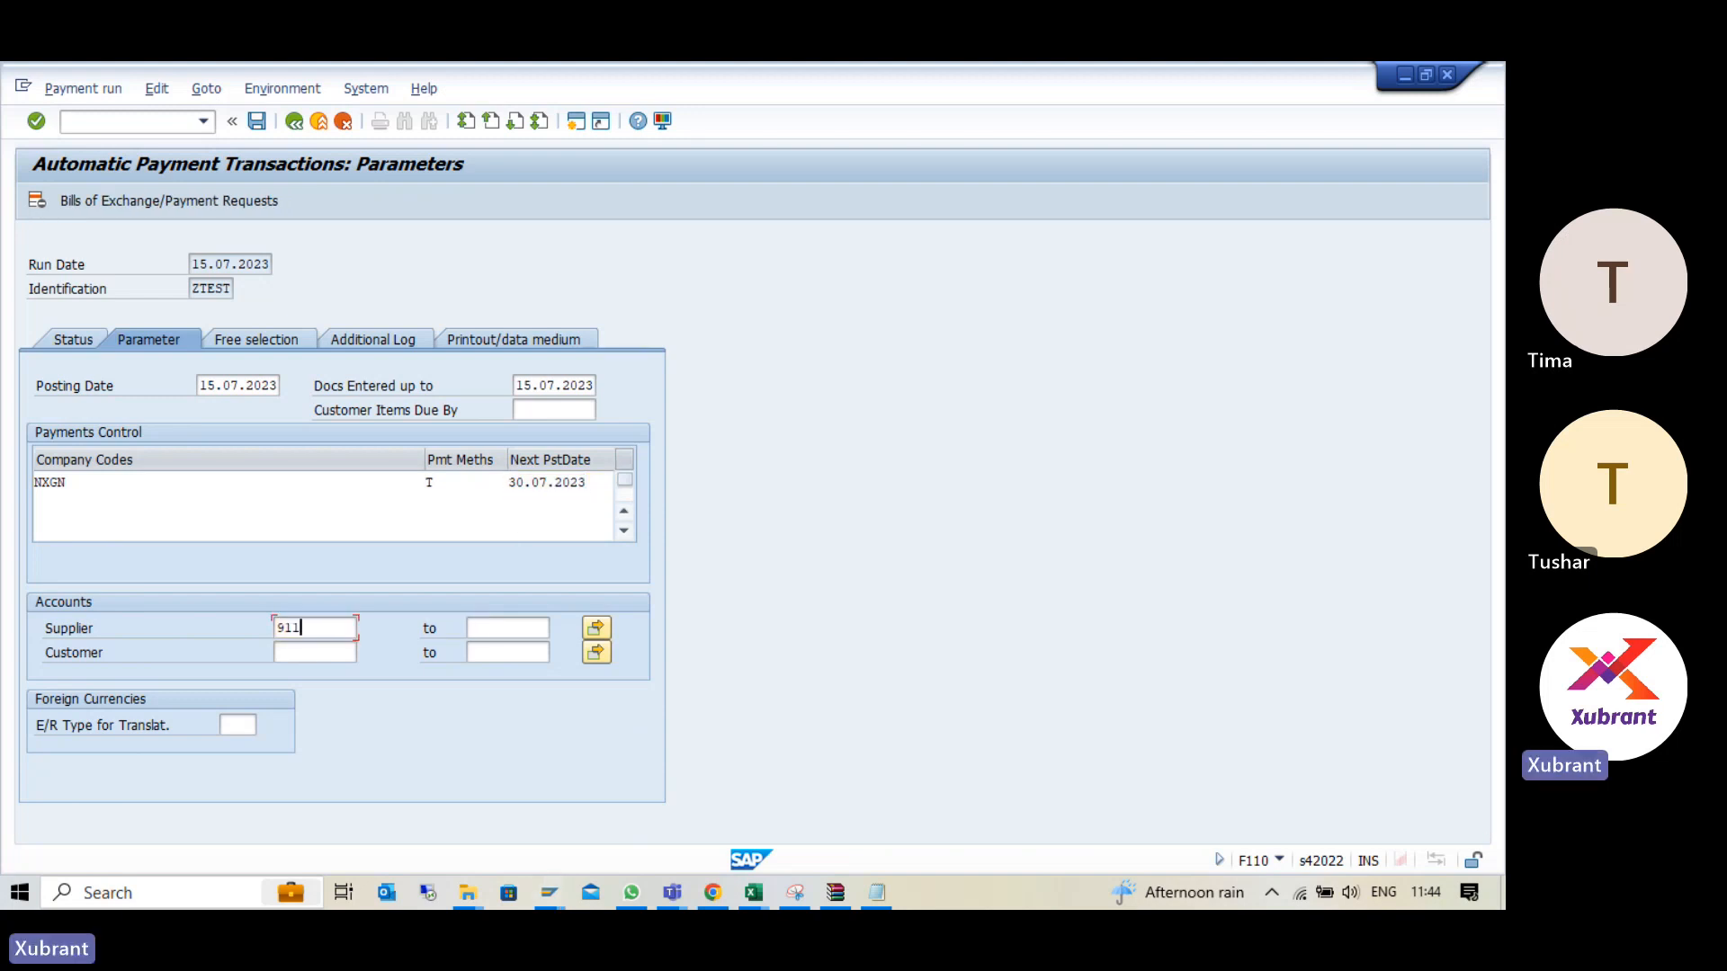
- Review the free selection, additional log and printout settings, and save the payment run parameters
left_click(270, 339)
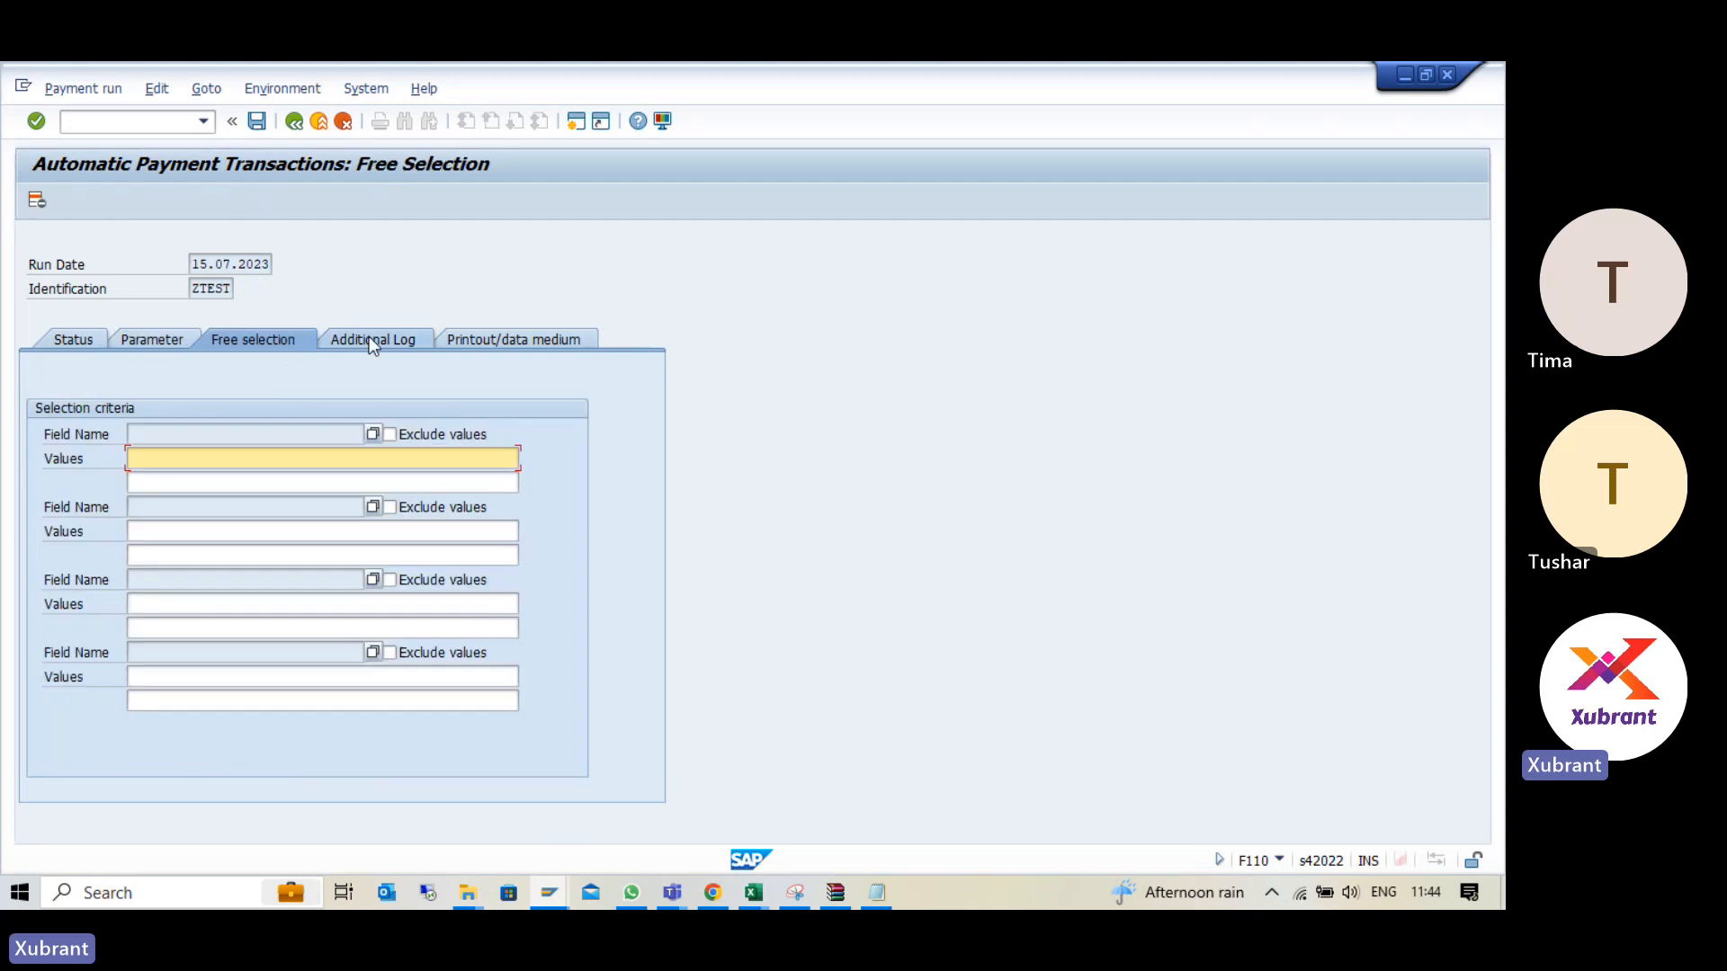
left_click(368, 338)
left_click(492, 337)
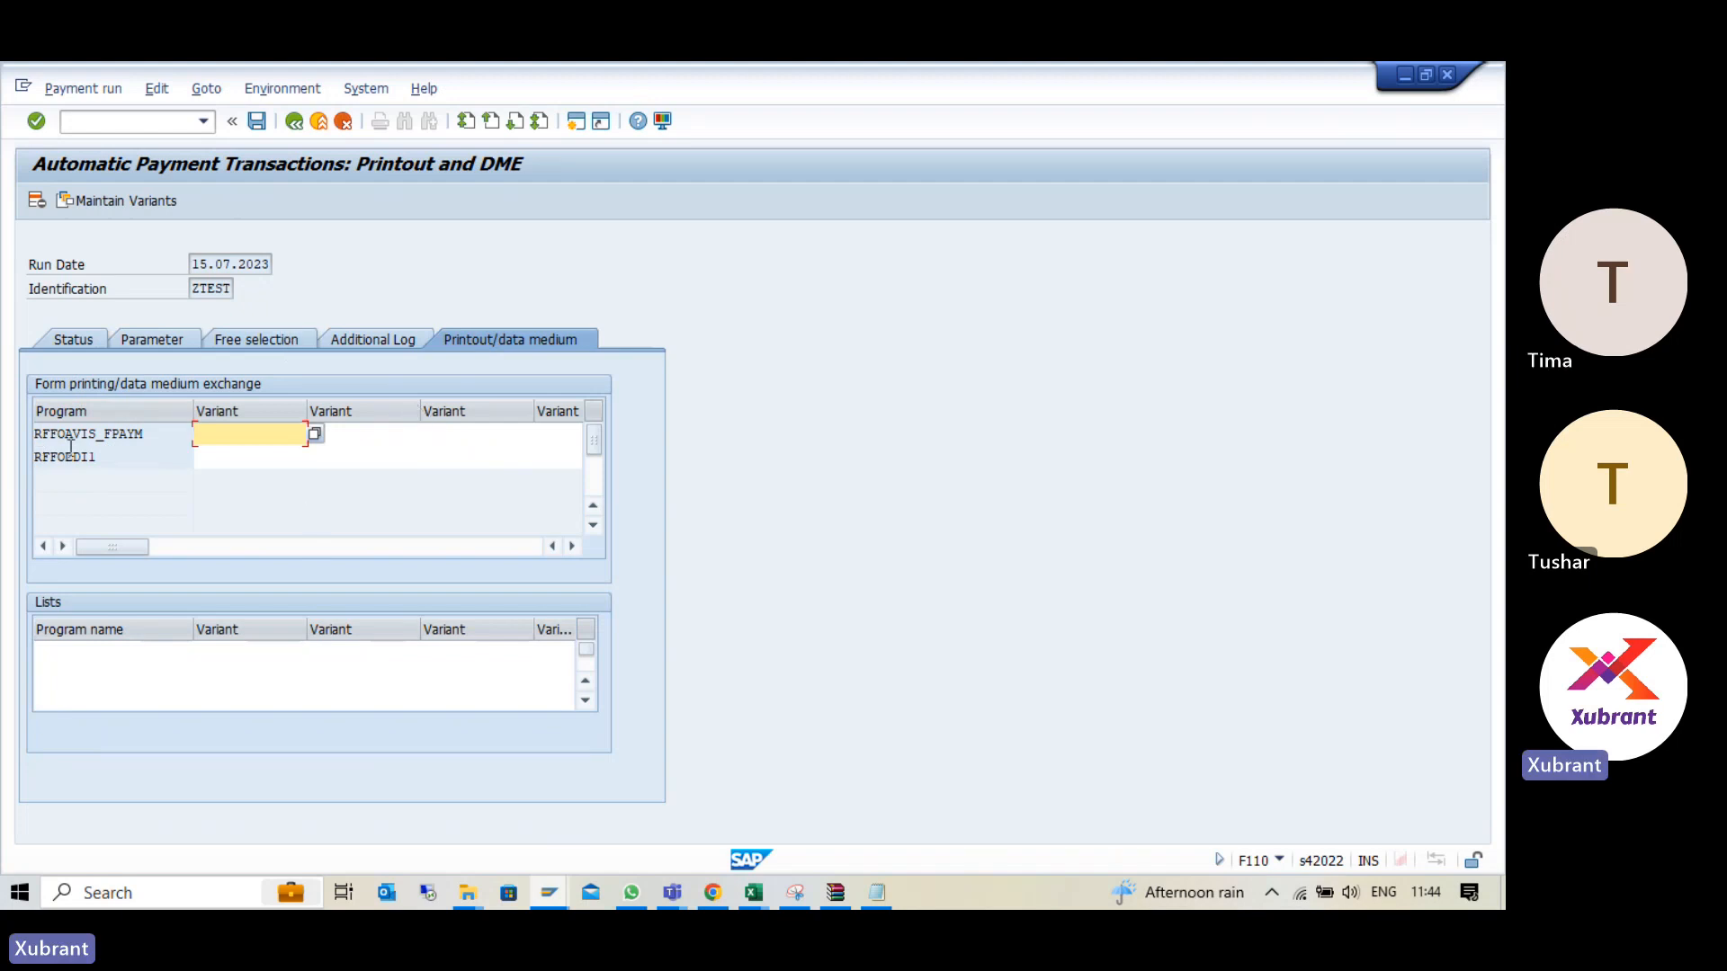
left_click(91, 349)
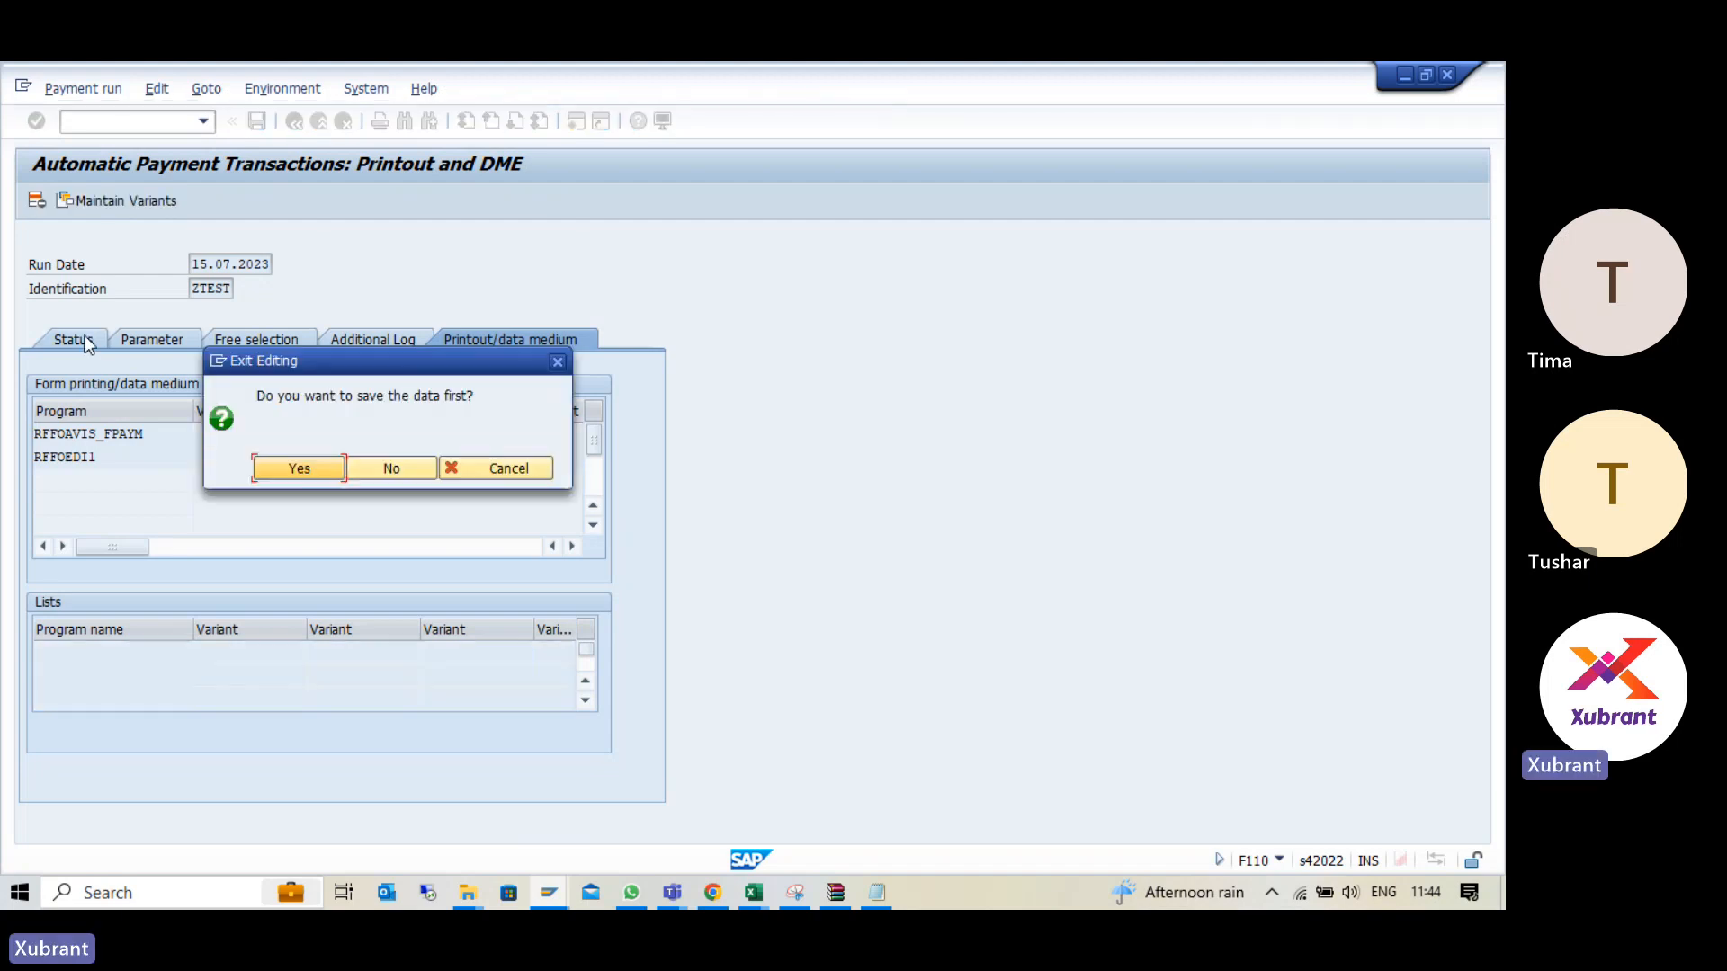
left_click(305, 466)
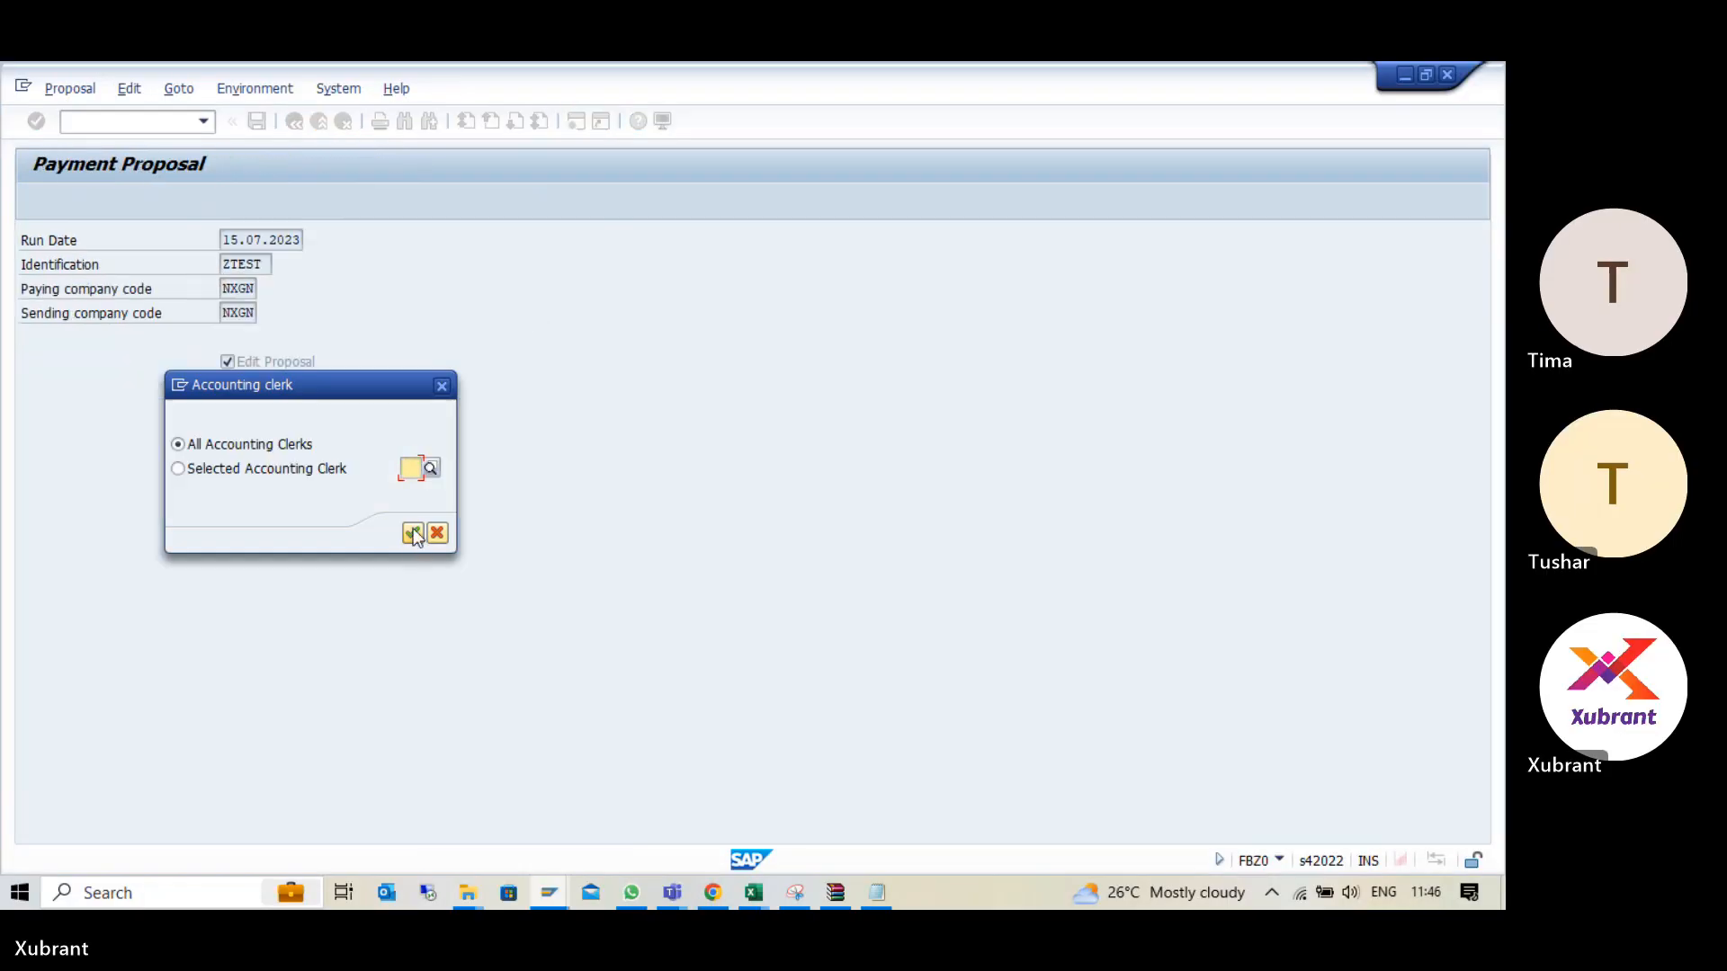
- Leave the payment proposal, start the payment run immediately without a payment medium, and refresh its status
left_click(413, 532)
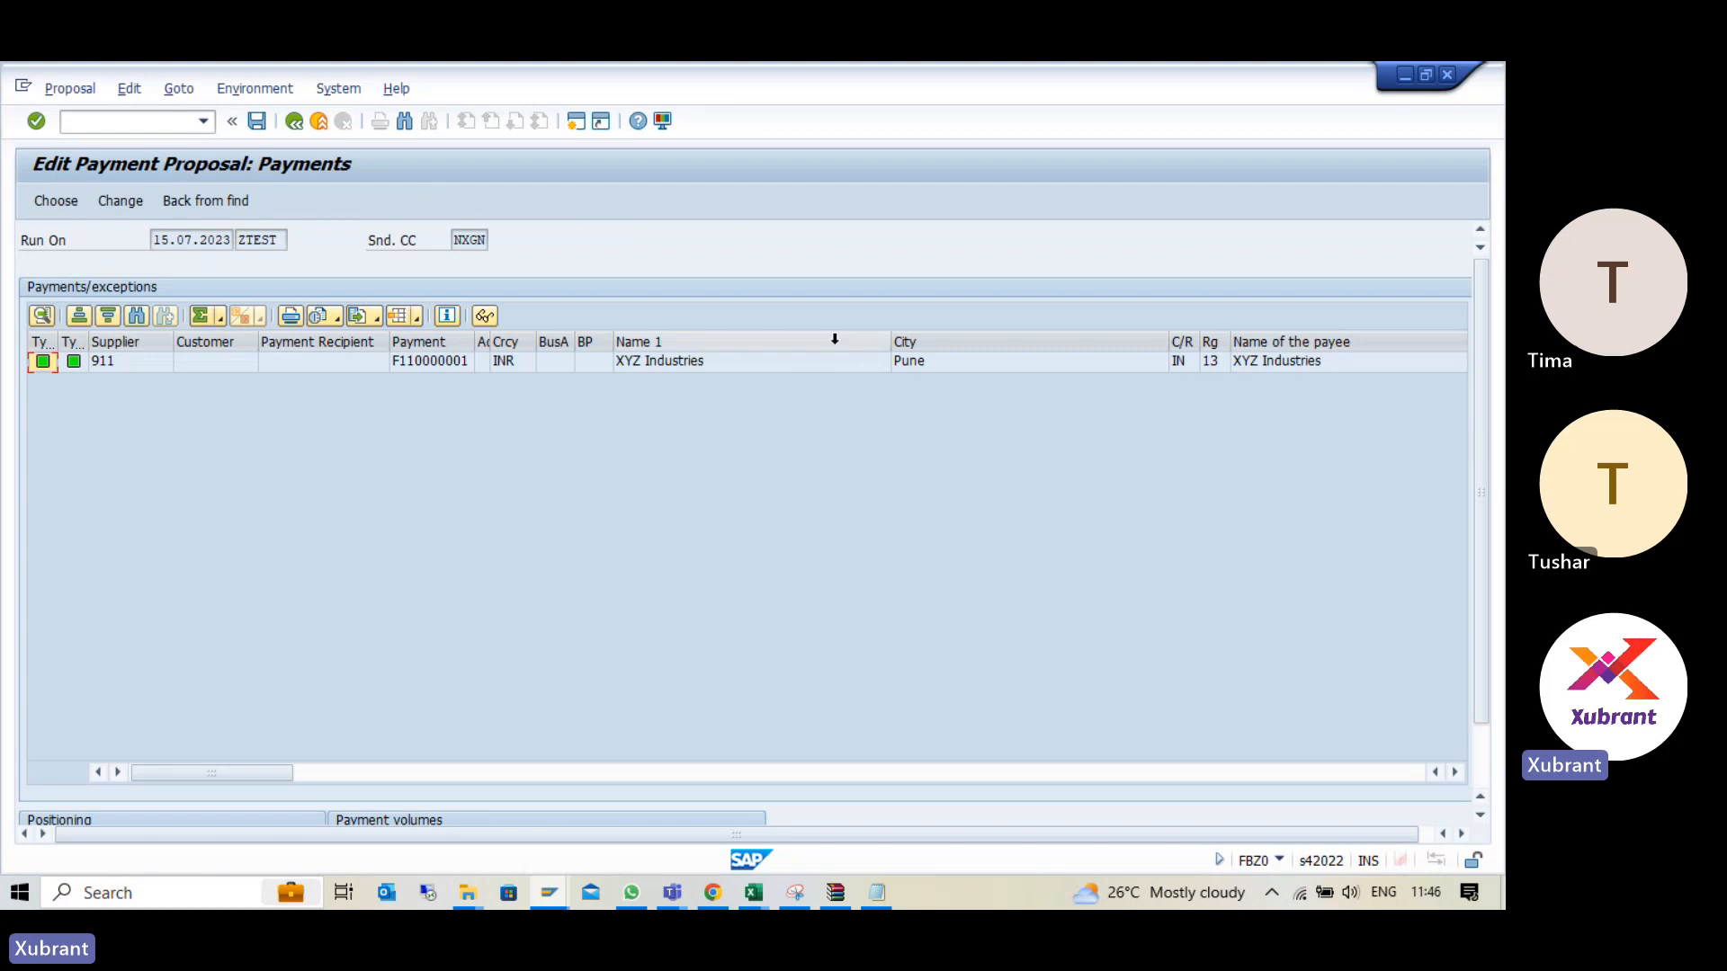
left_click(295, 123)
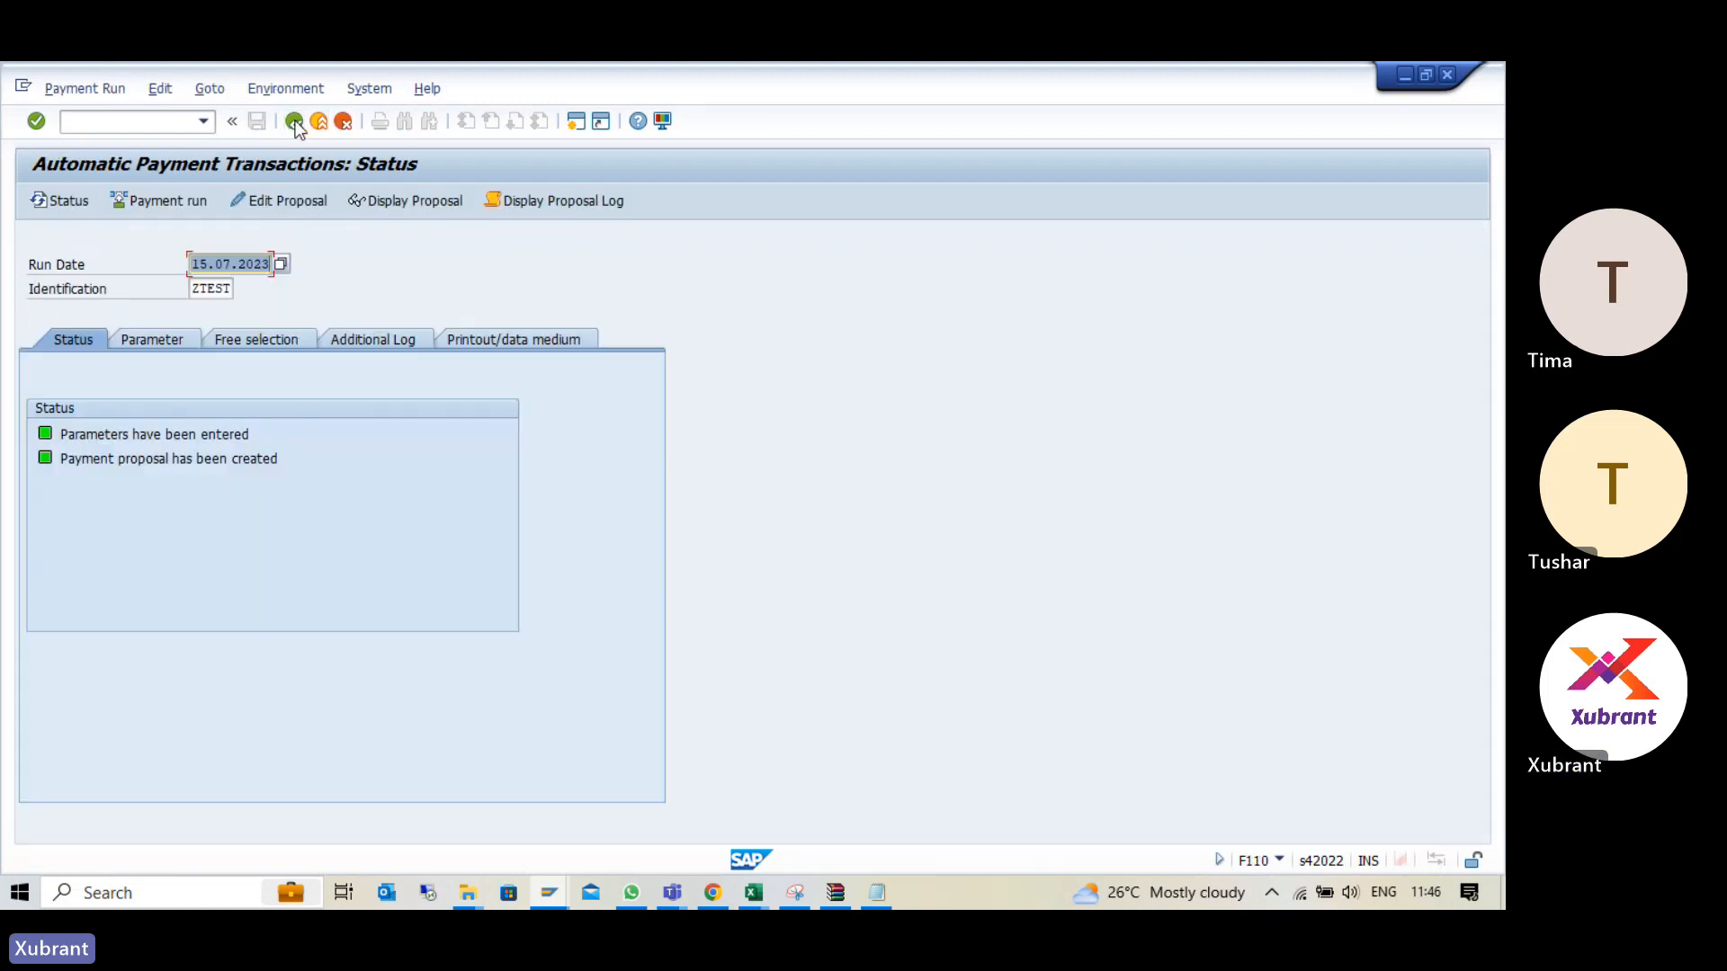
left_click(156, 200)
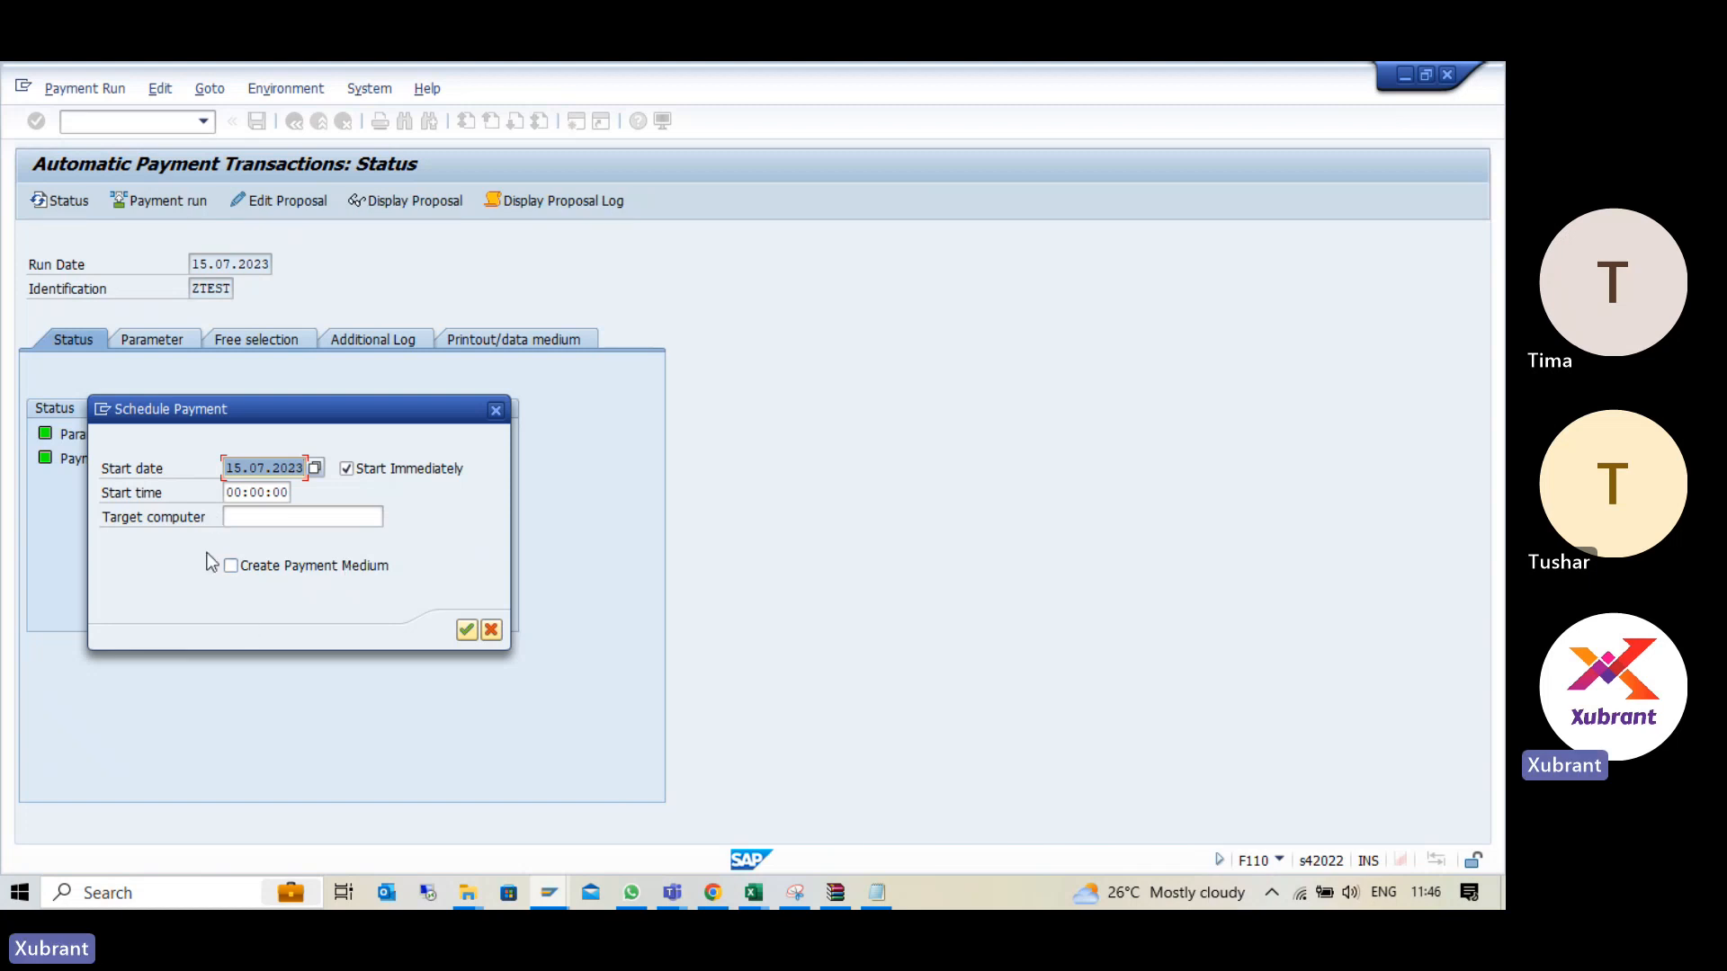
left_click(465, 629)
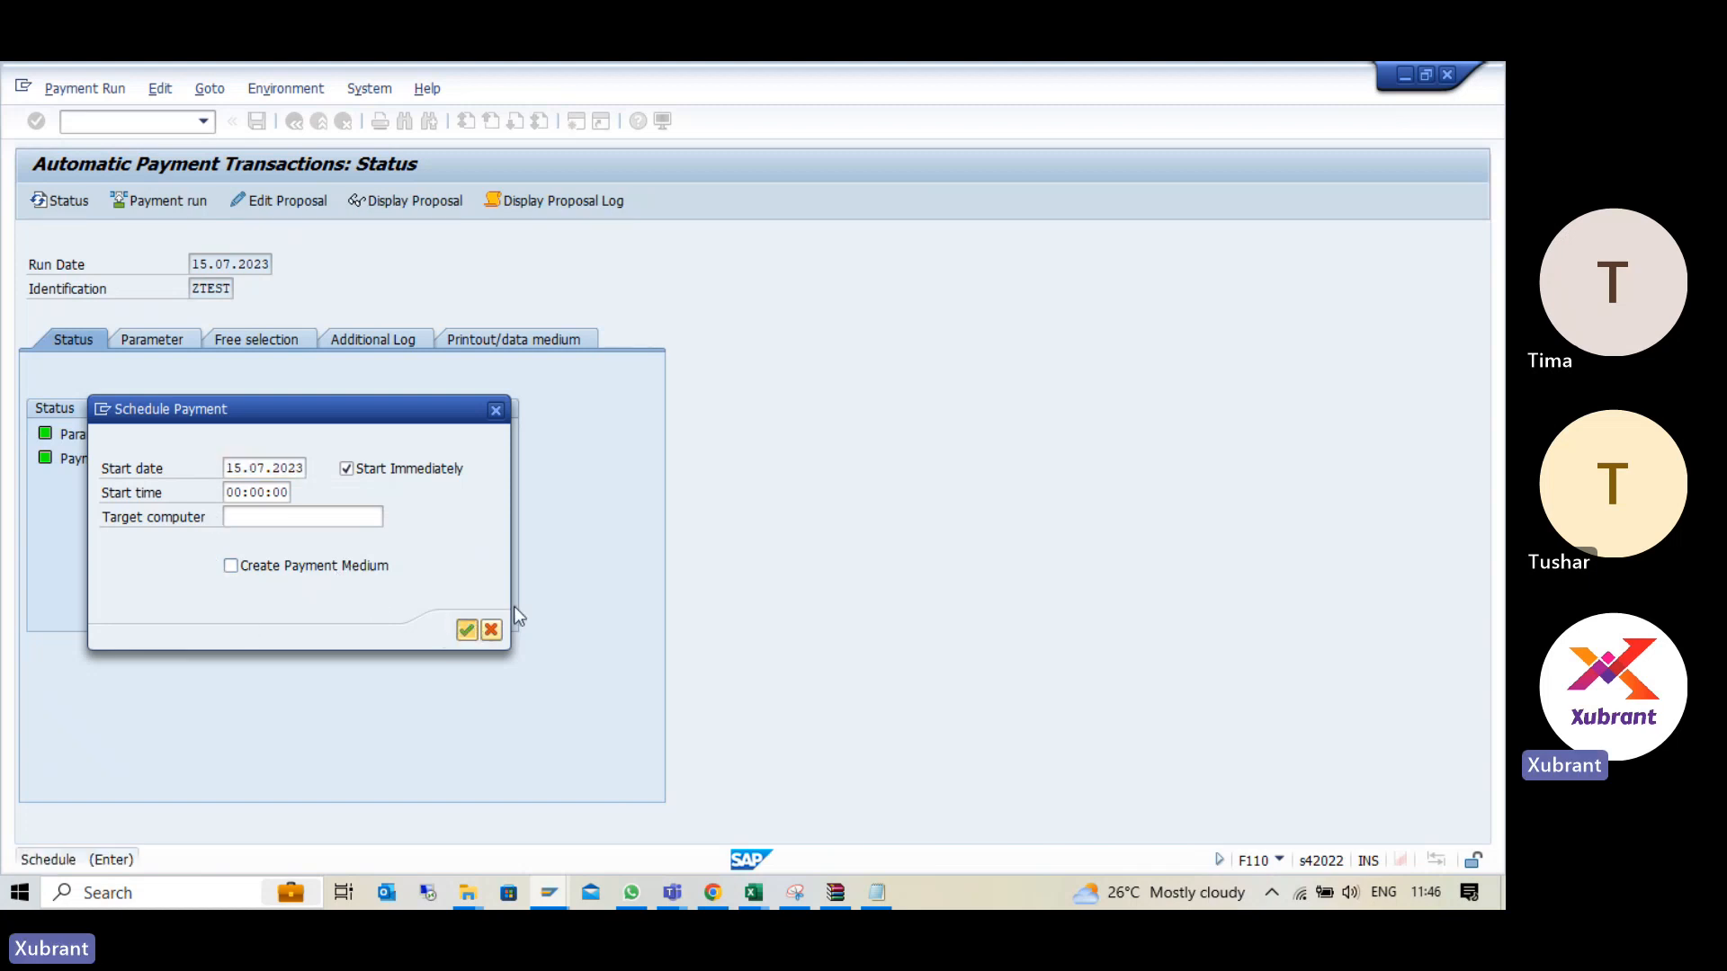
left_click(66, 205)
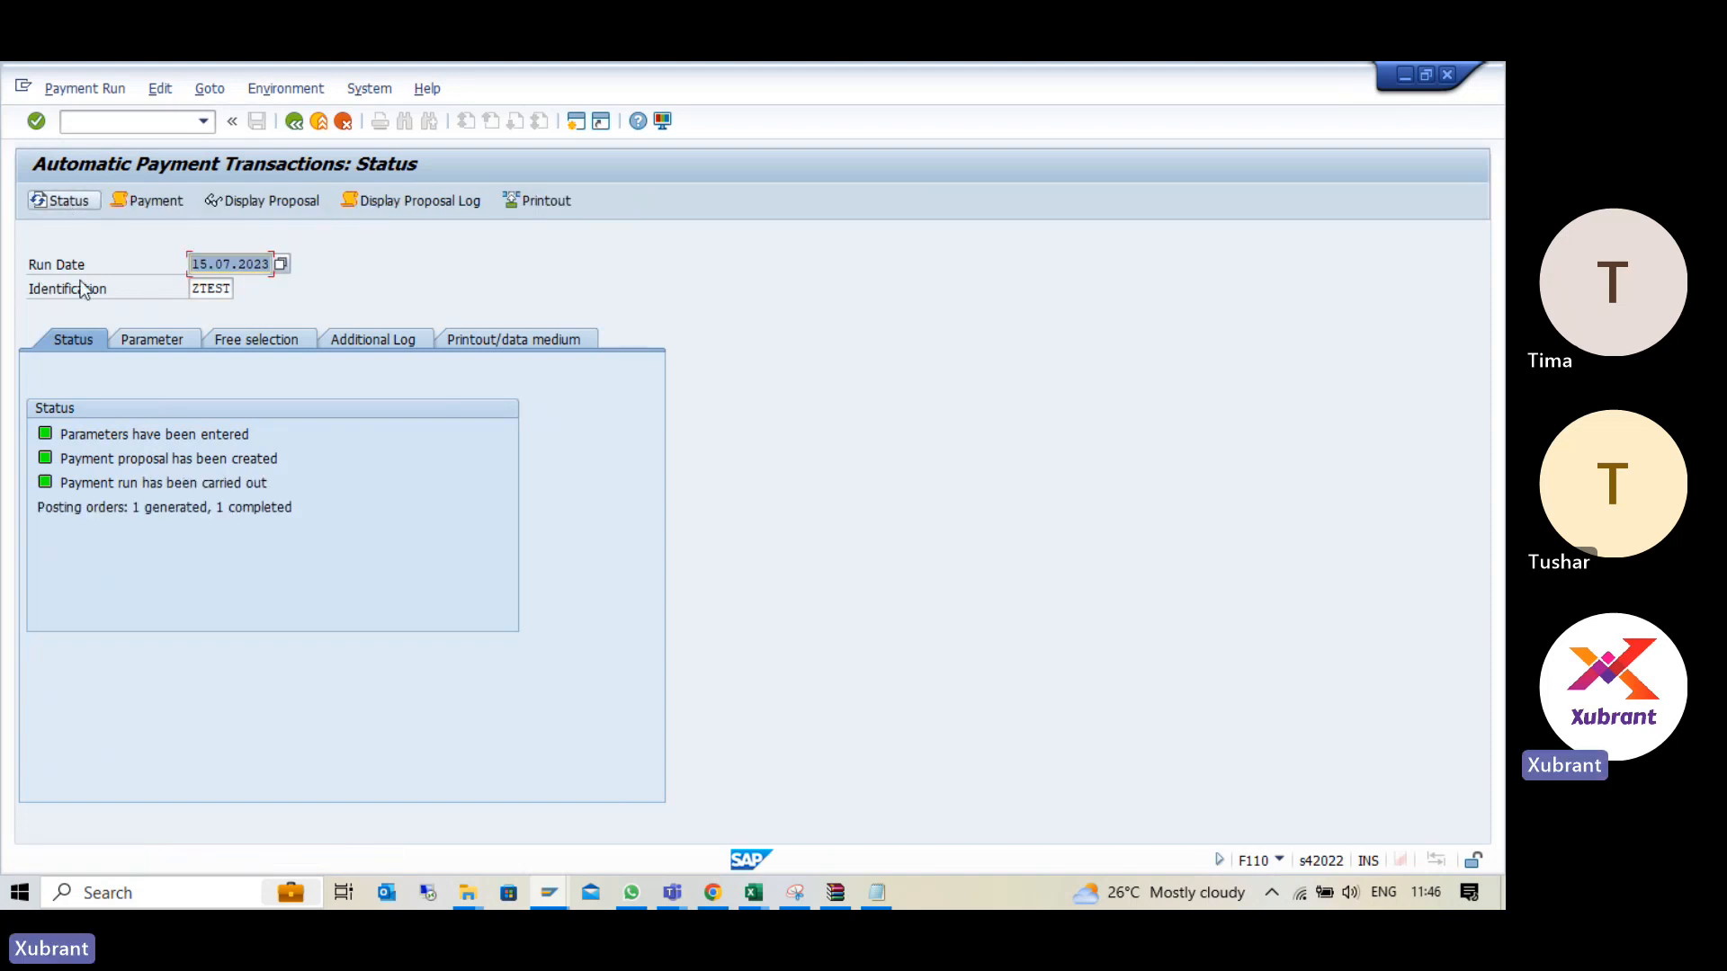
- Check the posting orders line and the payment run's job log, and return to the run status
left_click_drag(34, 508, 331, 506)
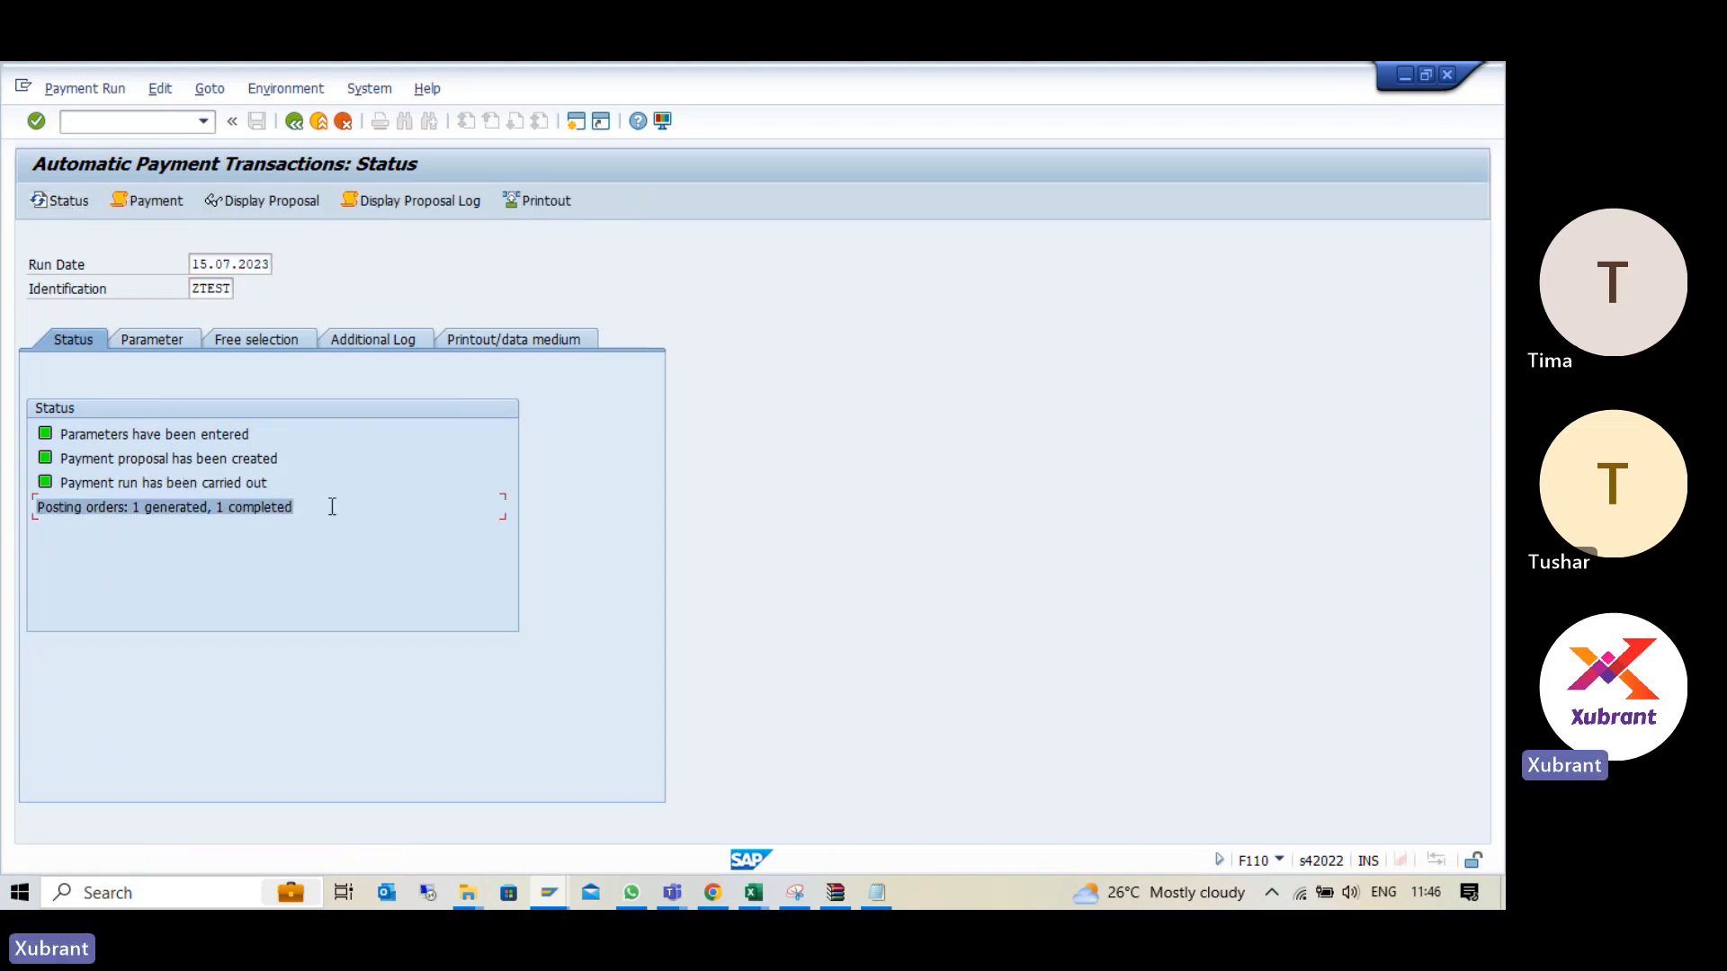
left_click(146, 202)
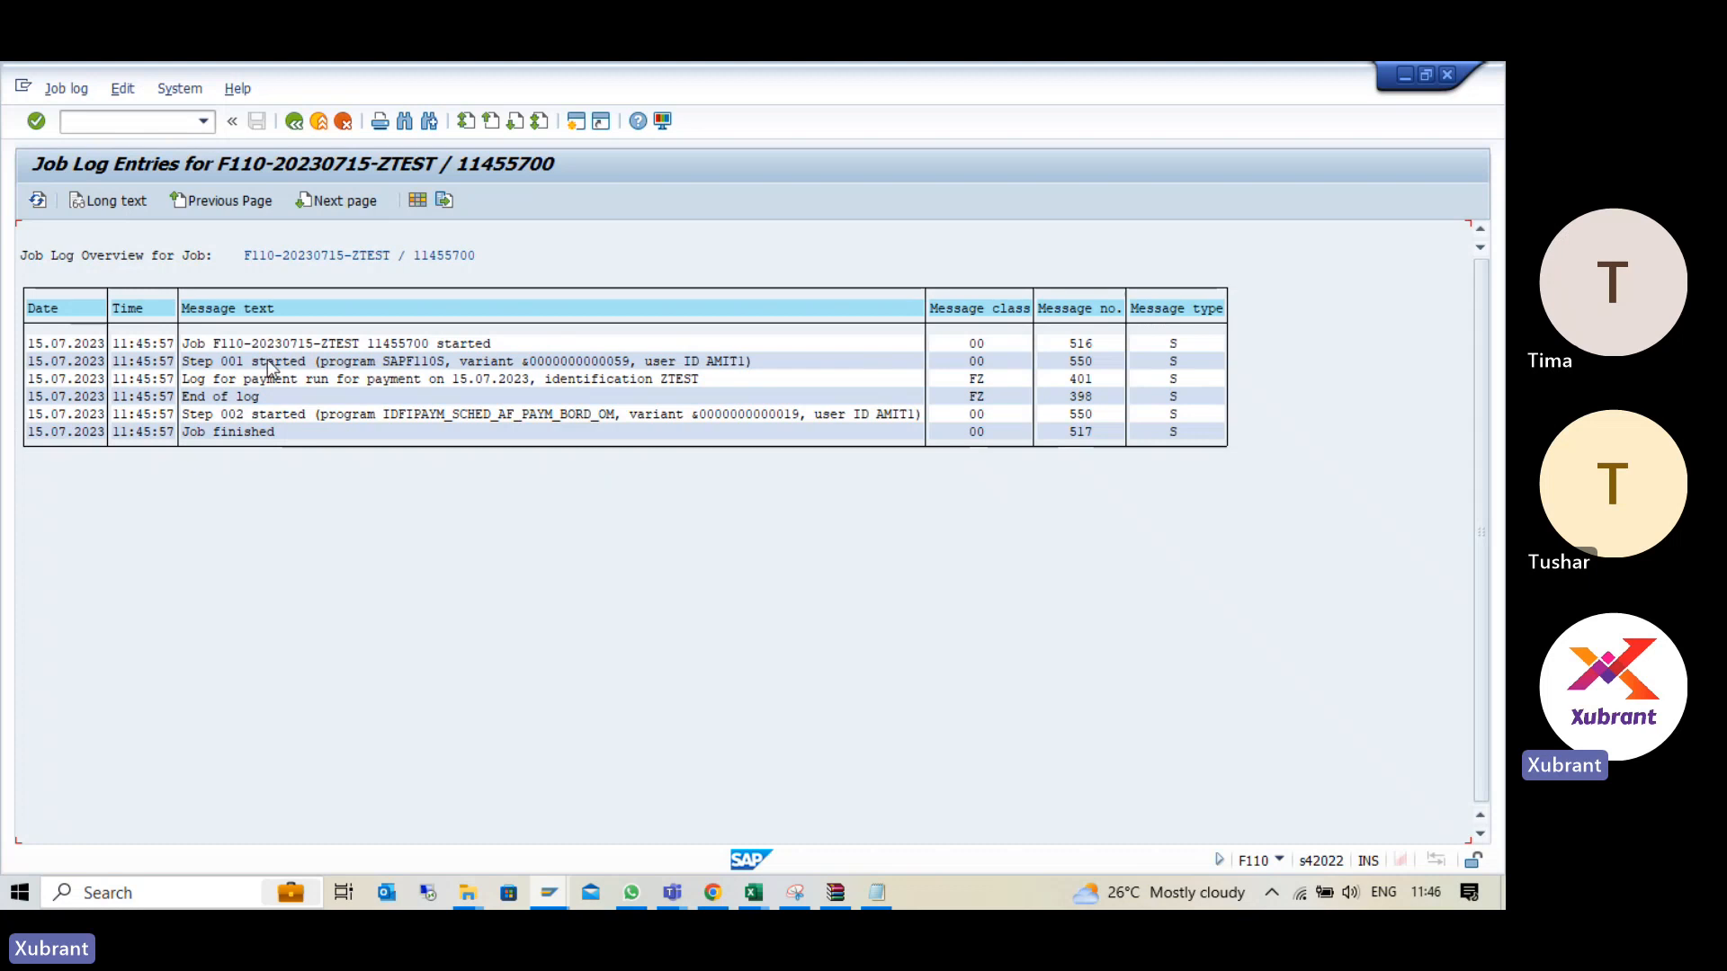
left_click(294, 121)
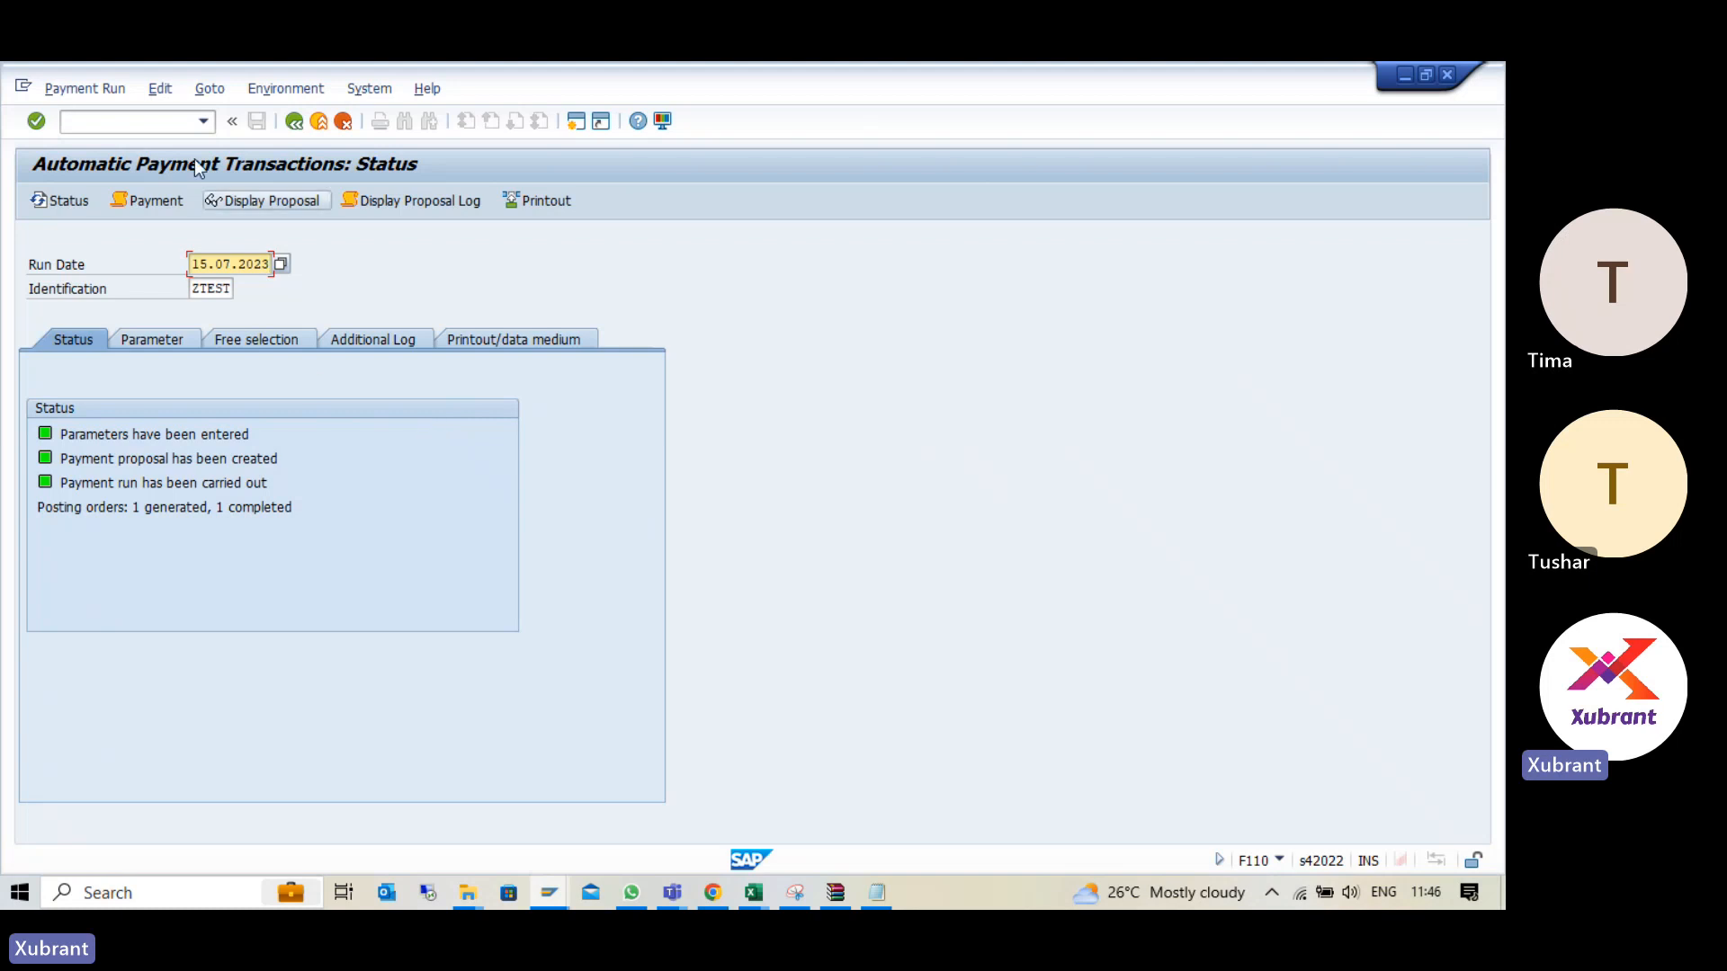
- Open transaction FBPM1 in a new session
left_click(148, 122)
type("/ofb")
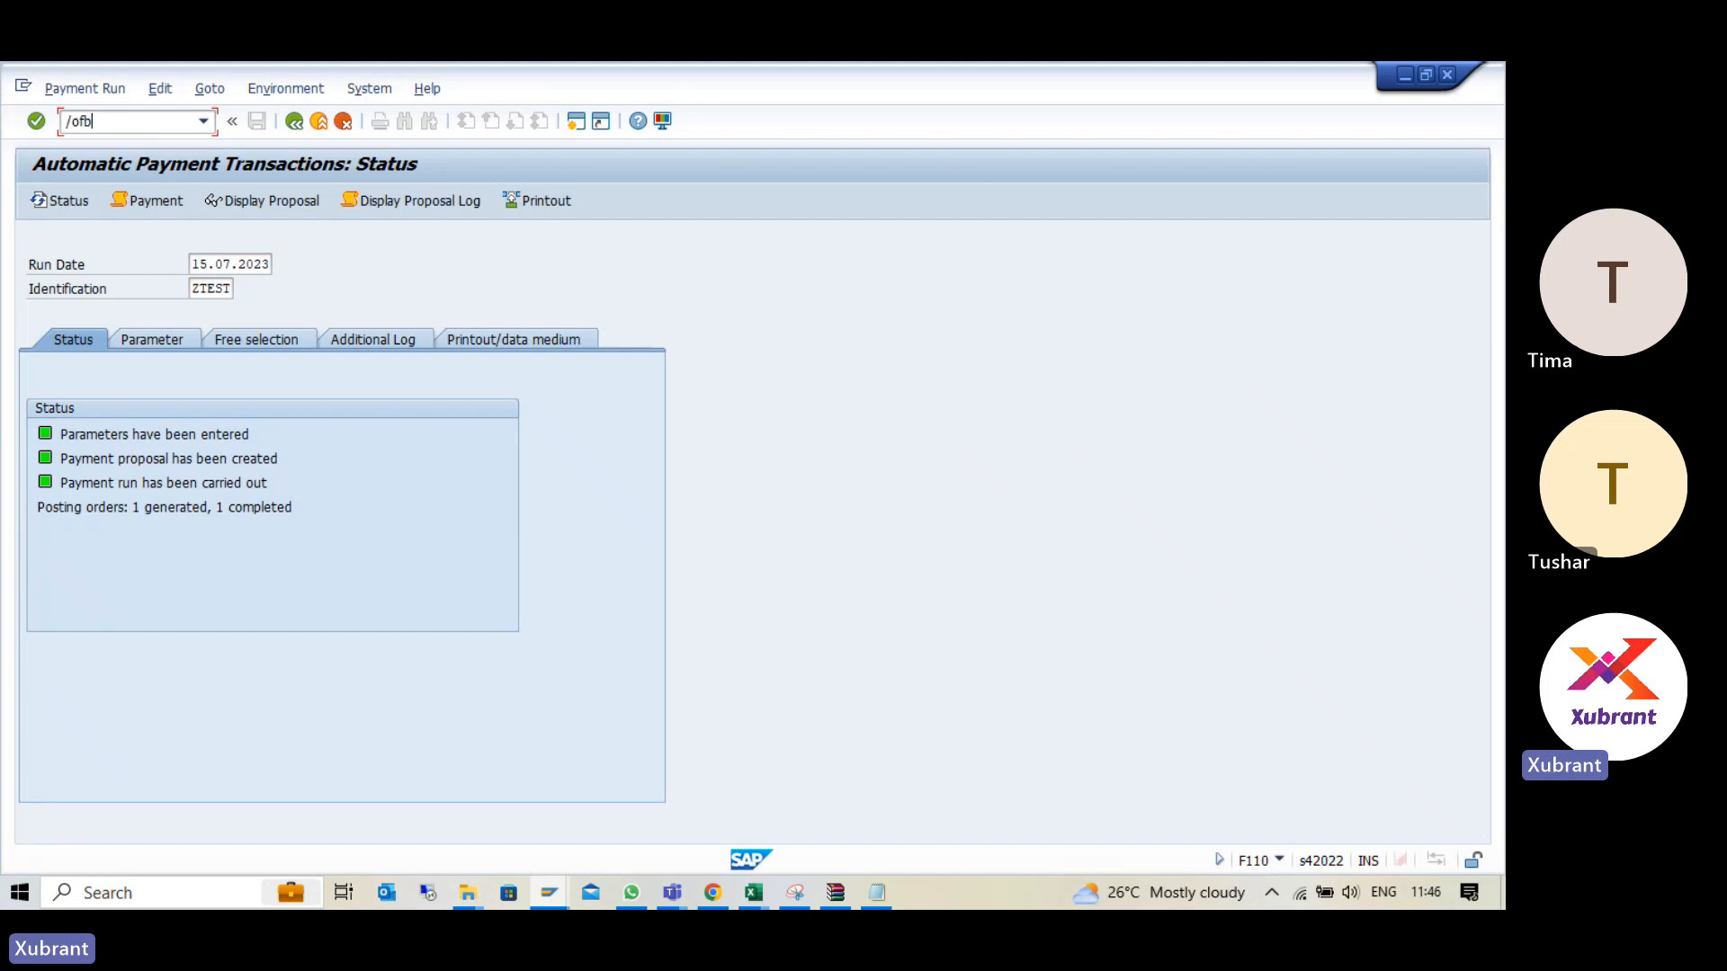
type("pm1")
key("Return")
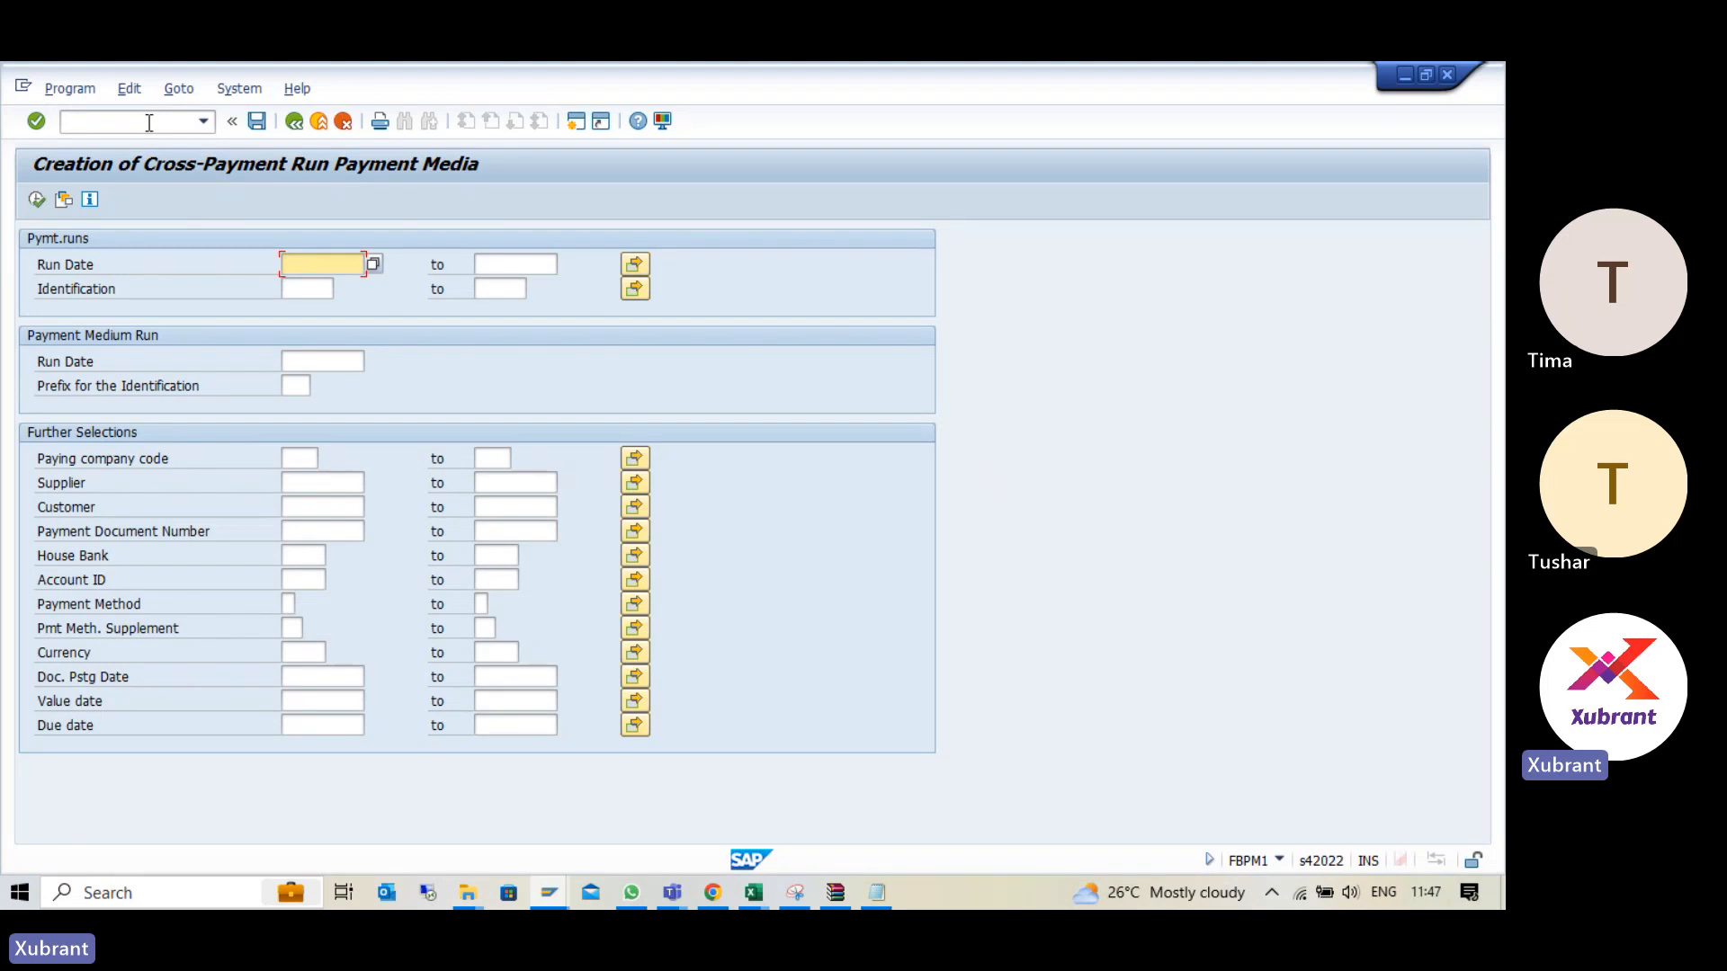
- Create the cross-payment run payment media for run date 15.07.2023 and identification ZTEST, and leave the transaction
type("15.07.2023")
key("Tab")
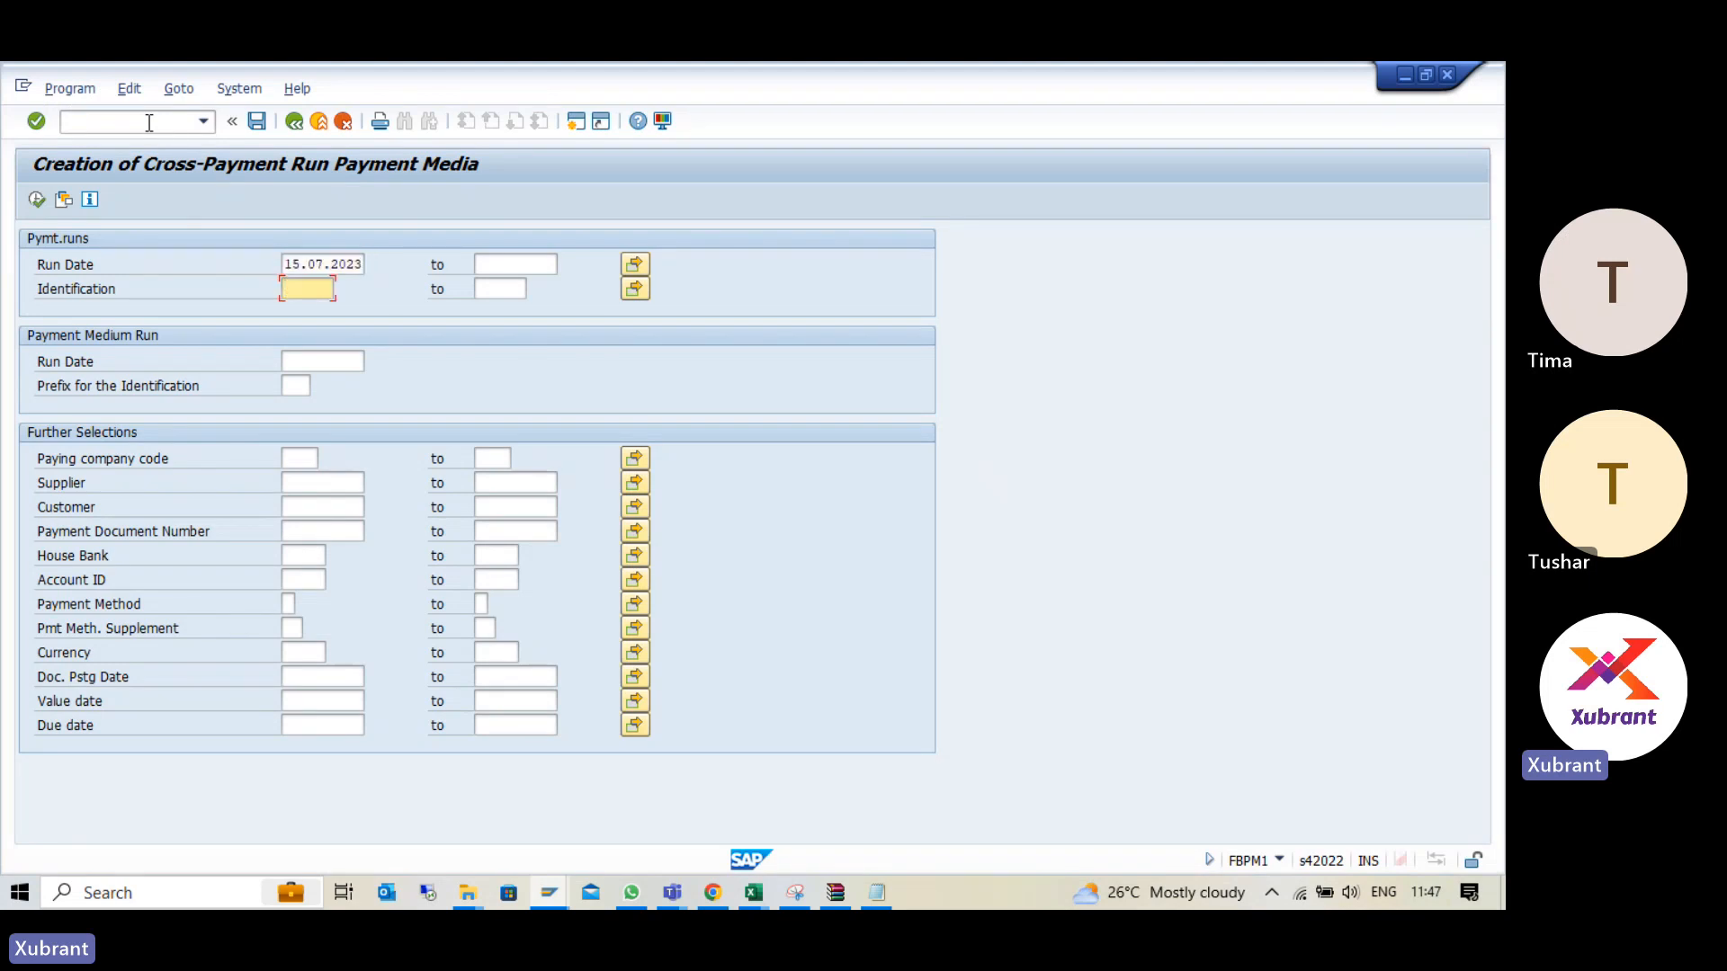
key("alt+Tab")
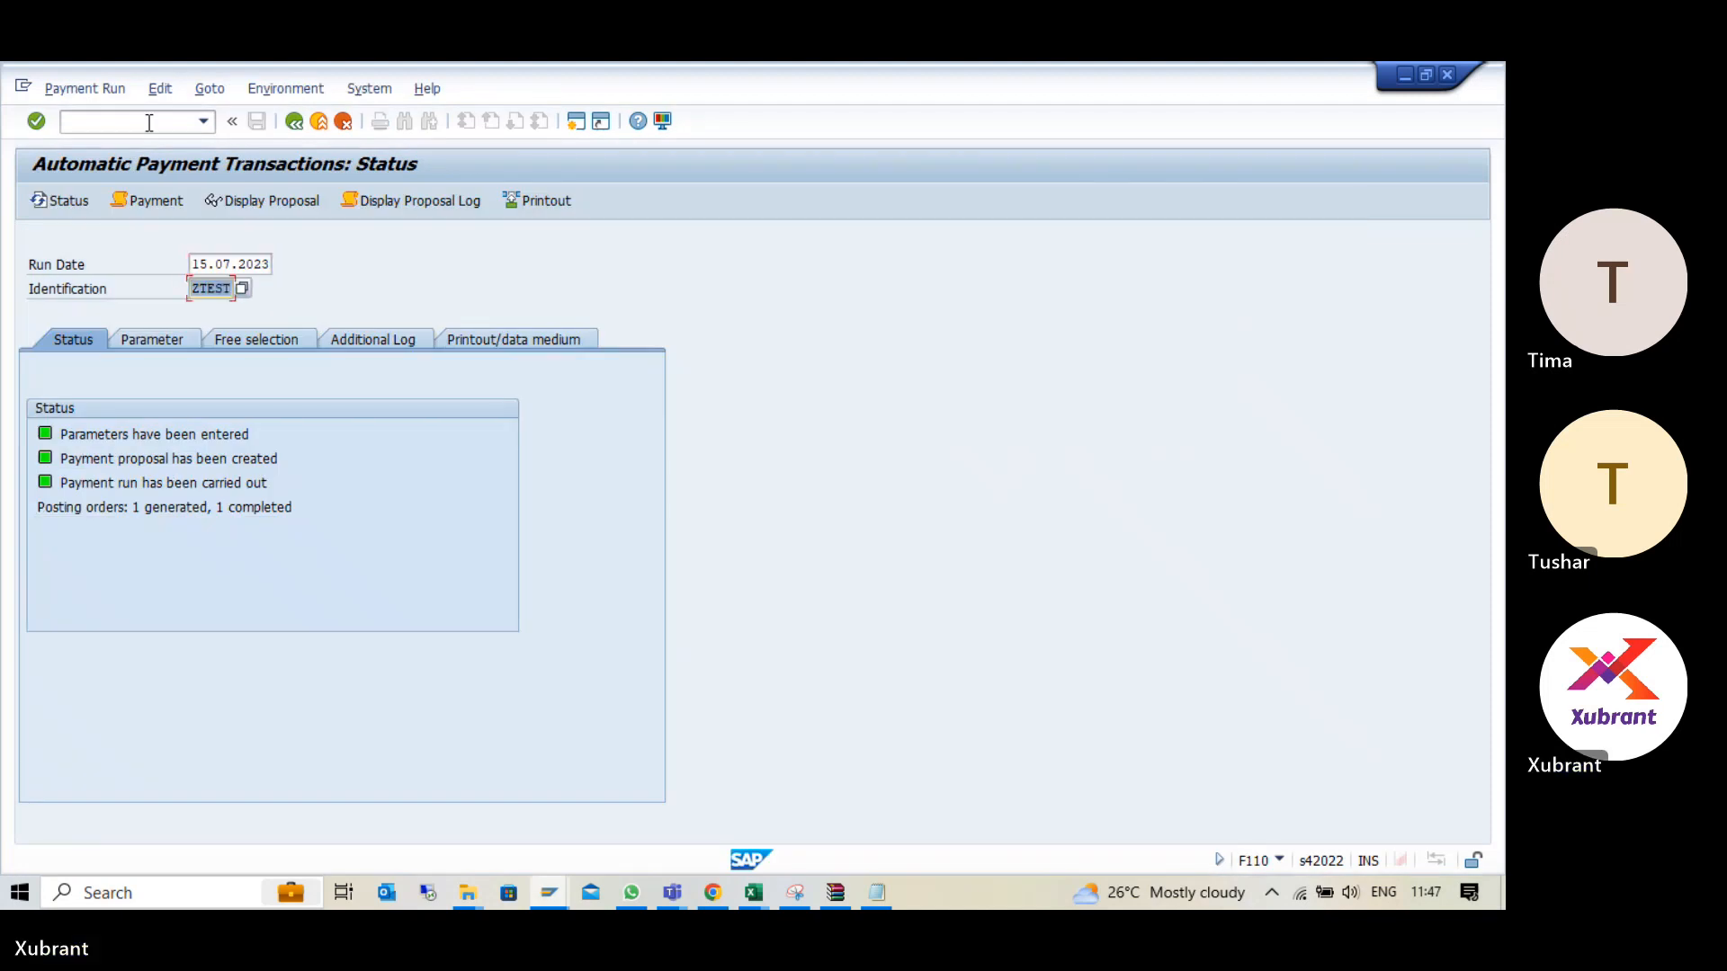
key("alt+Tab")
key("Up")
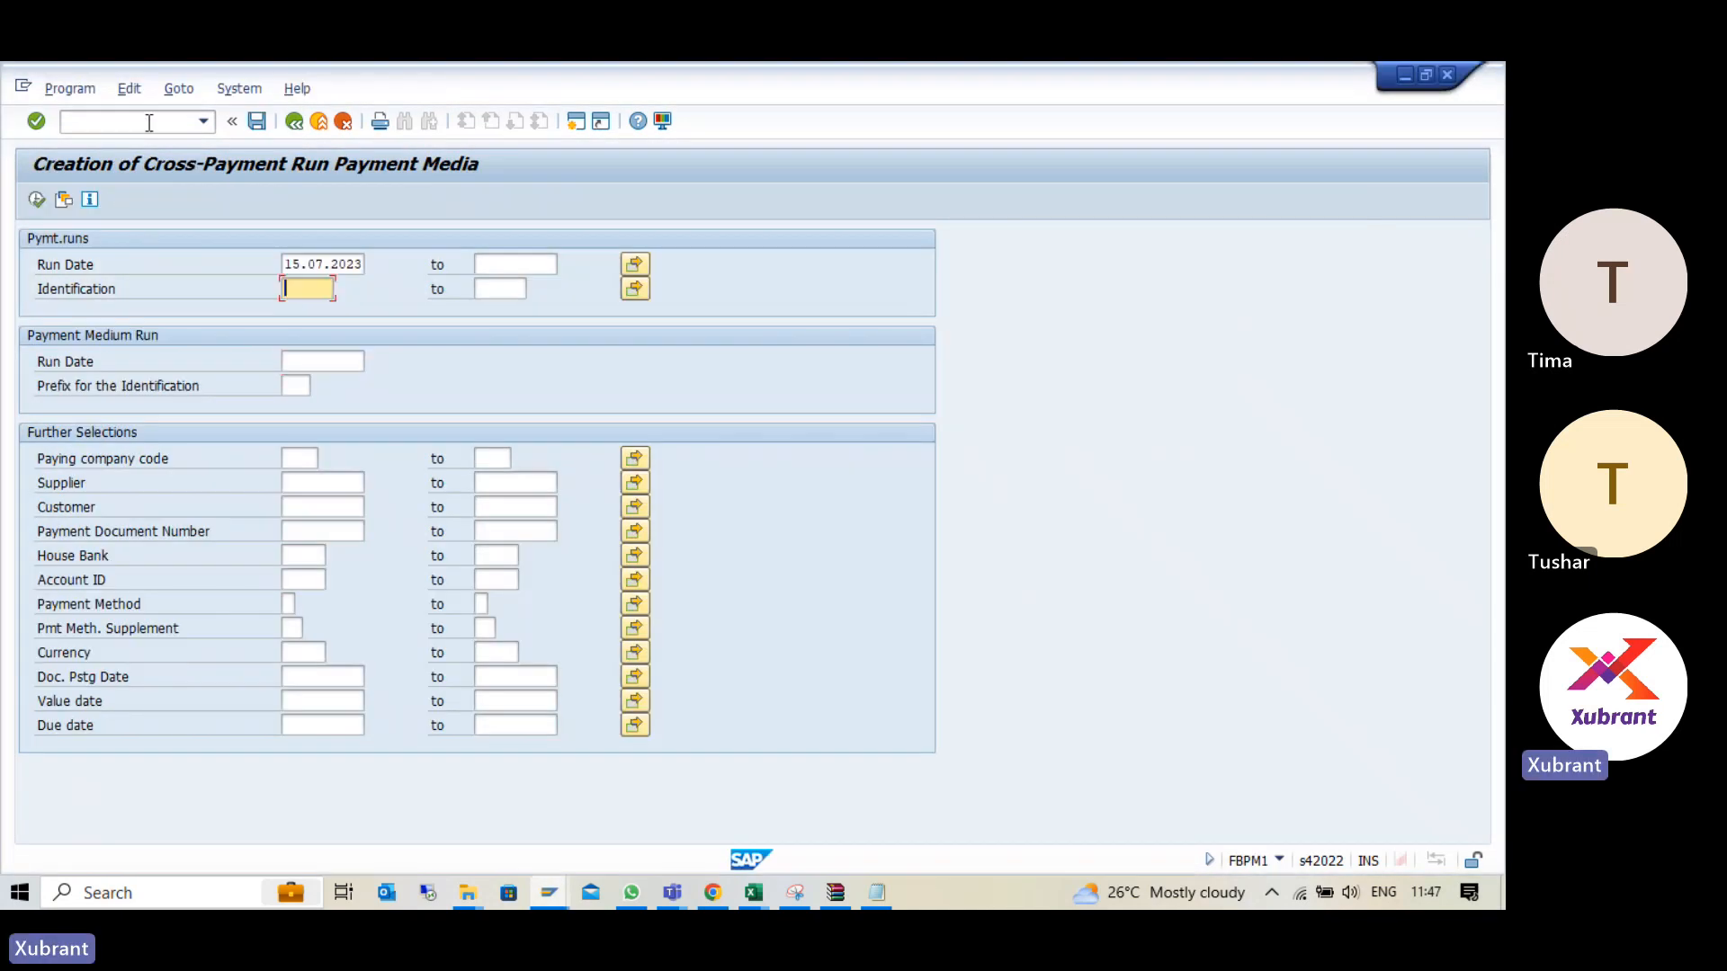
type("ZTEST")
key("F8")
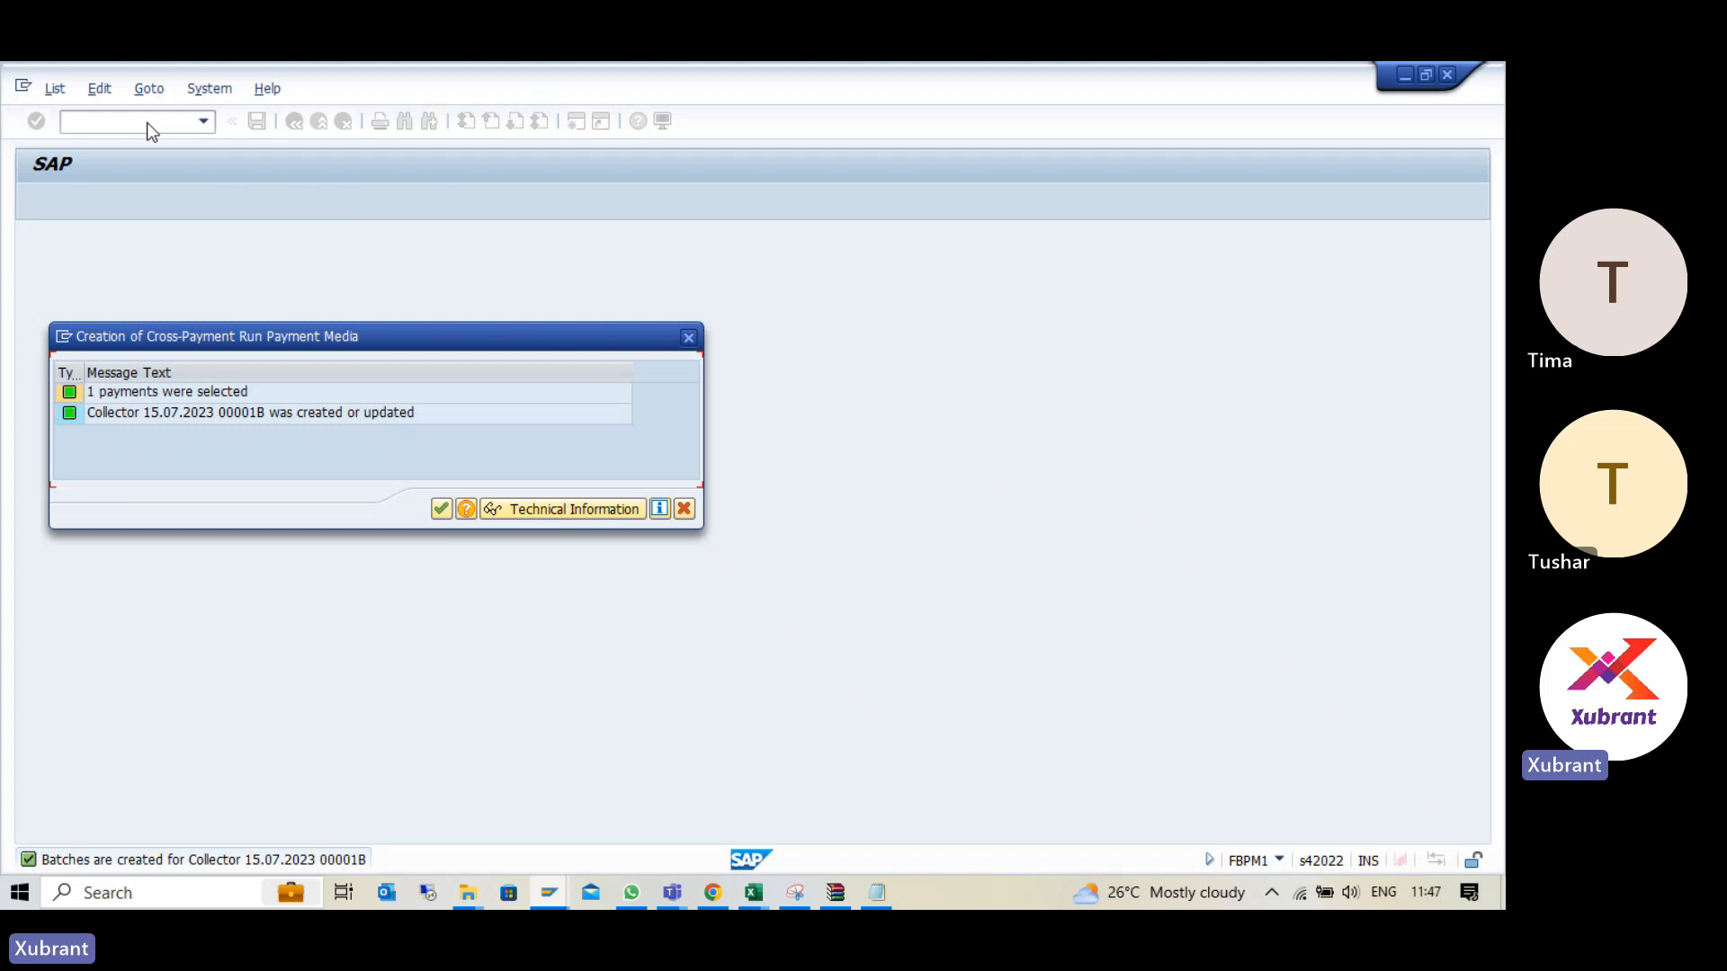
key("Return")
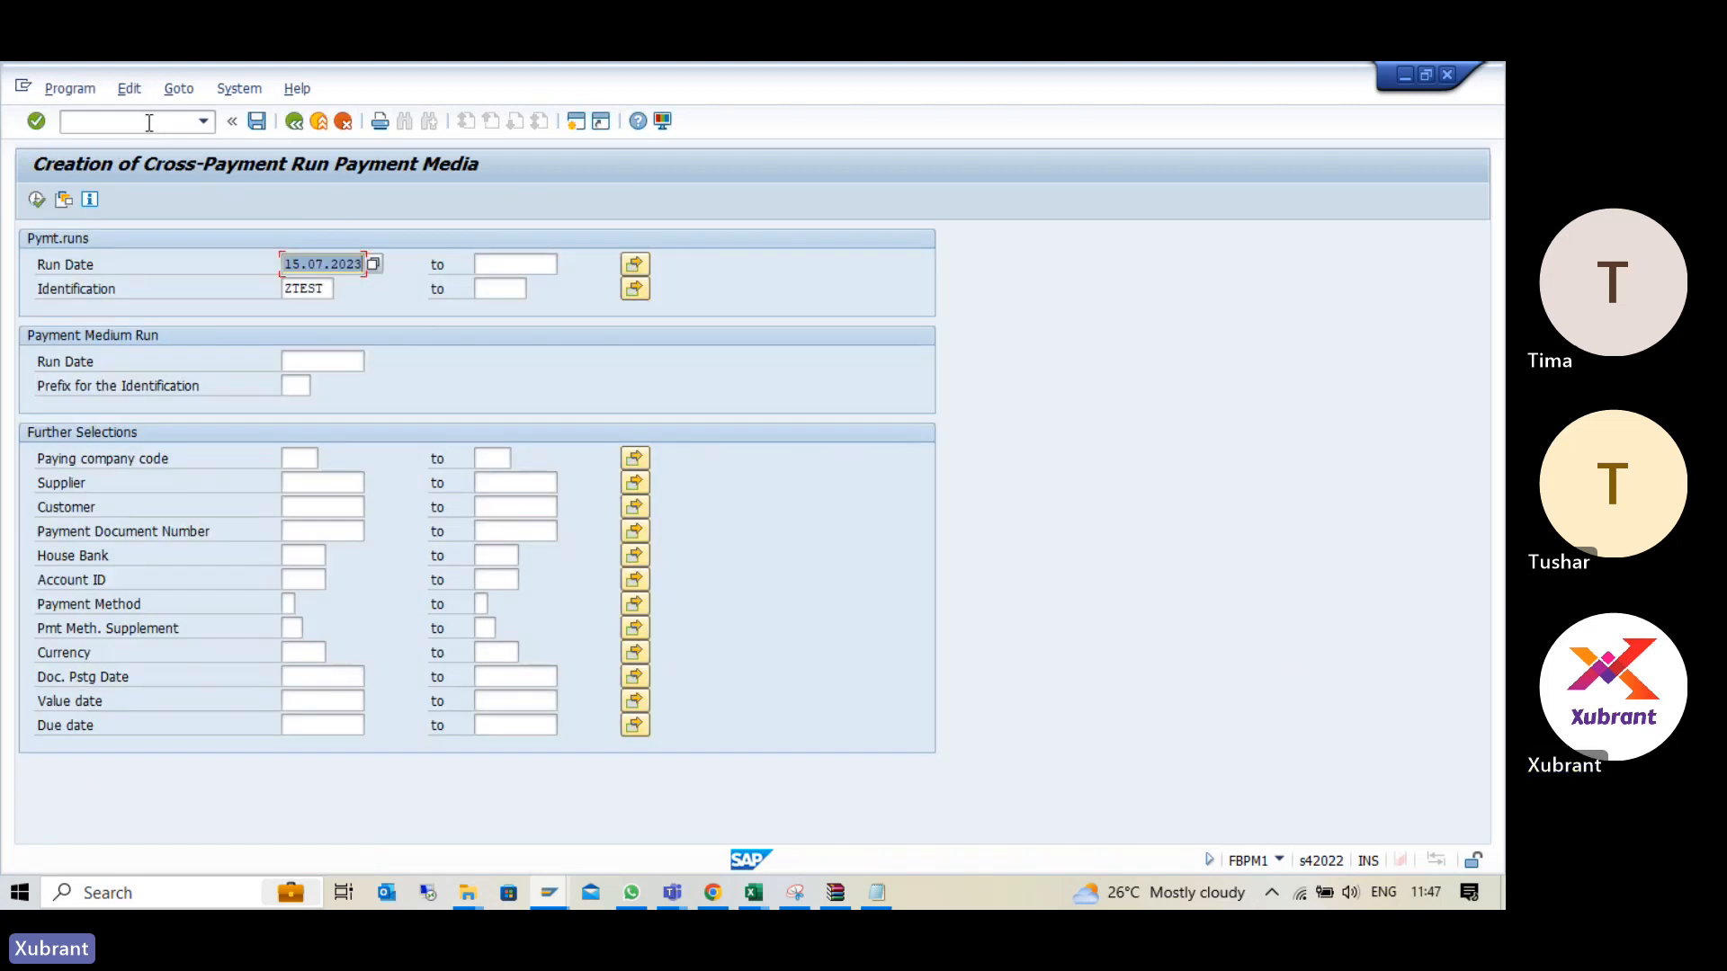
left_click(148, 122)
left_click(294, 121)
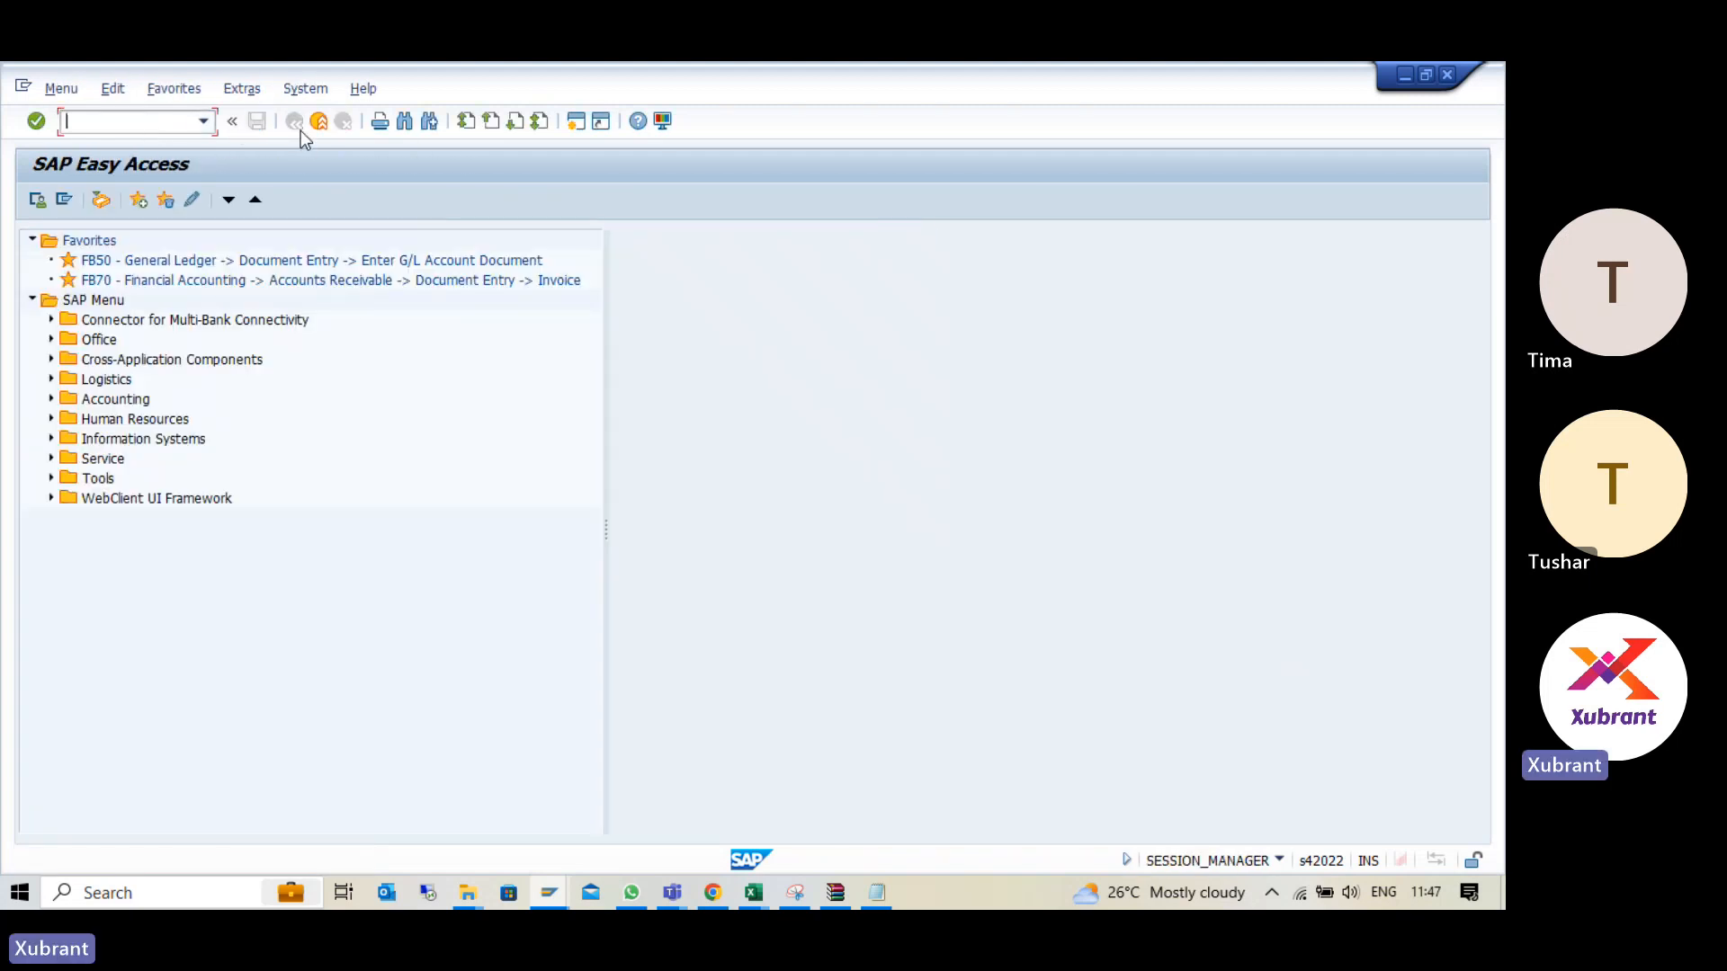
- Open BNK_MONI - Batch and Payment Monitor from Status Management under Financial Supply Chain Management's Bank Communication Management
left_click(51, 398)
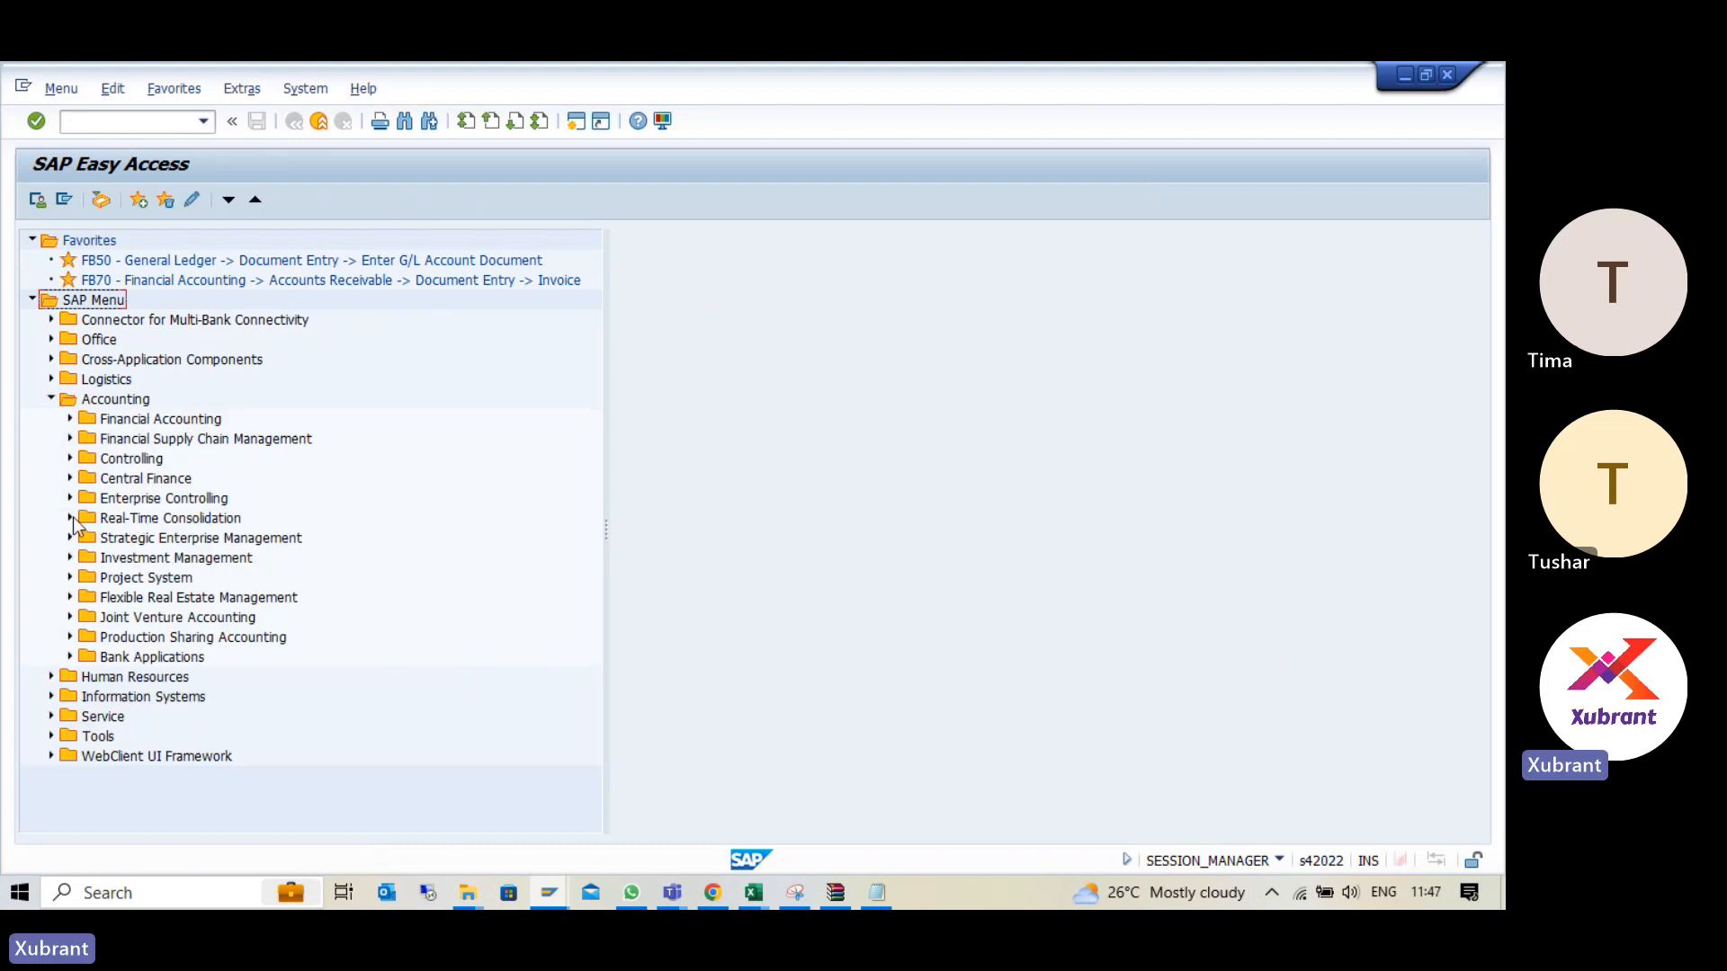
left_click(70, 439)
scroll(308, 560, "down", 1)
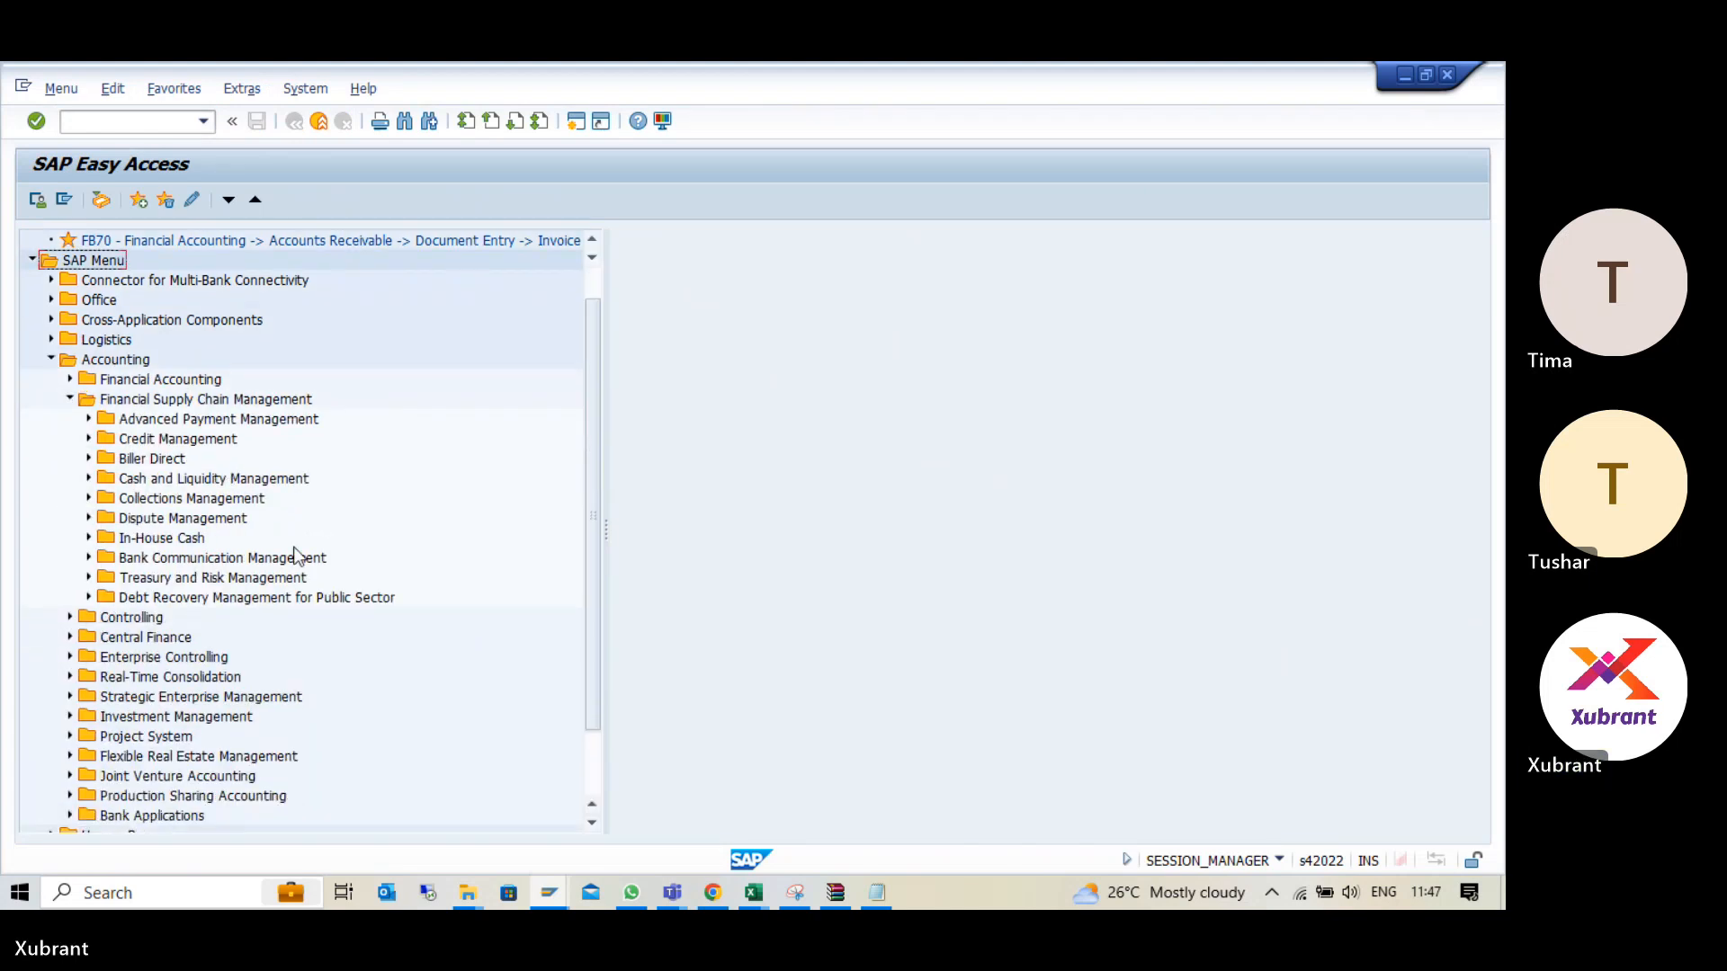
left_click(88, 558)
scroll(305, 558, "down", 1)
scroll(309, 558, "down", 1)
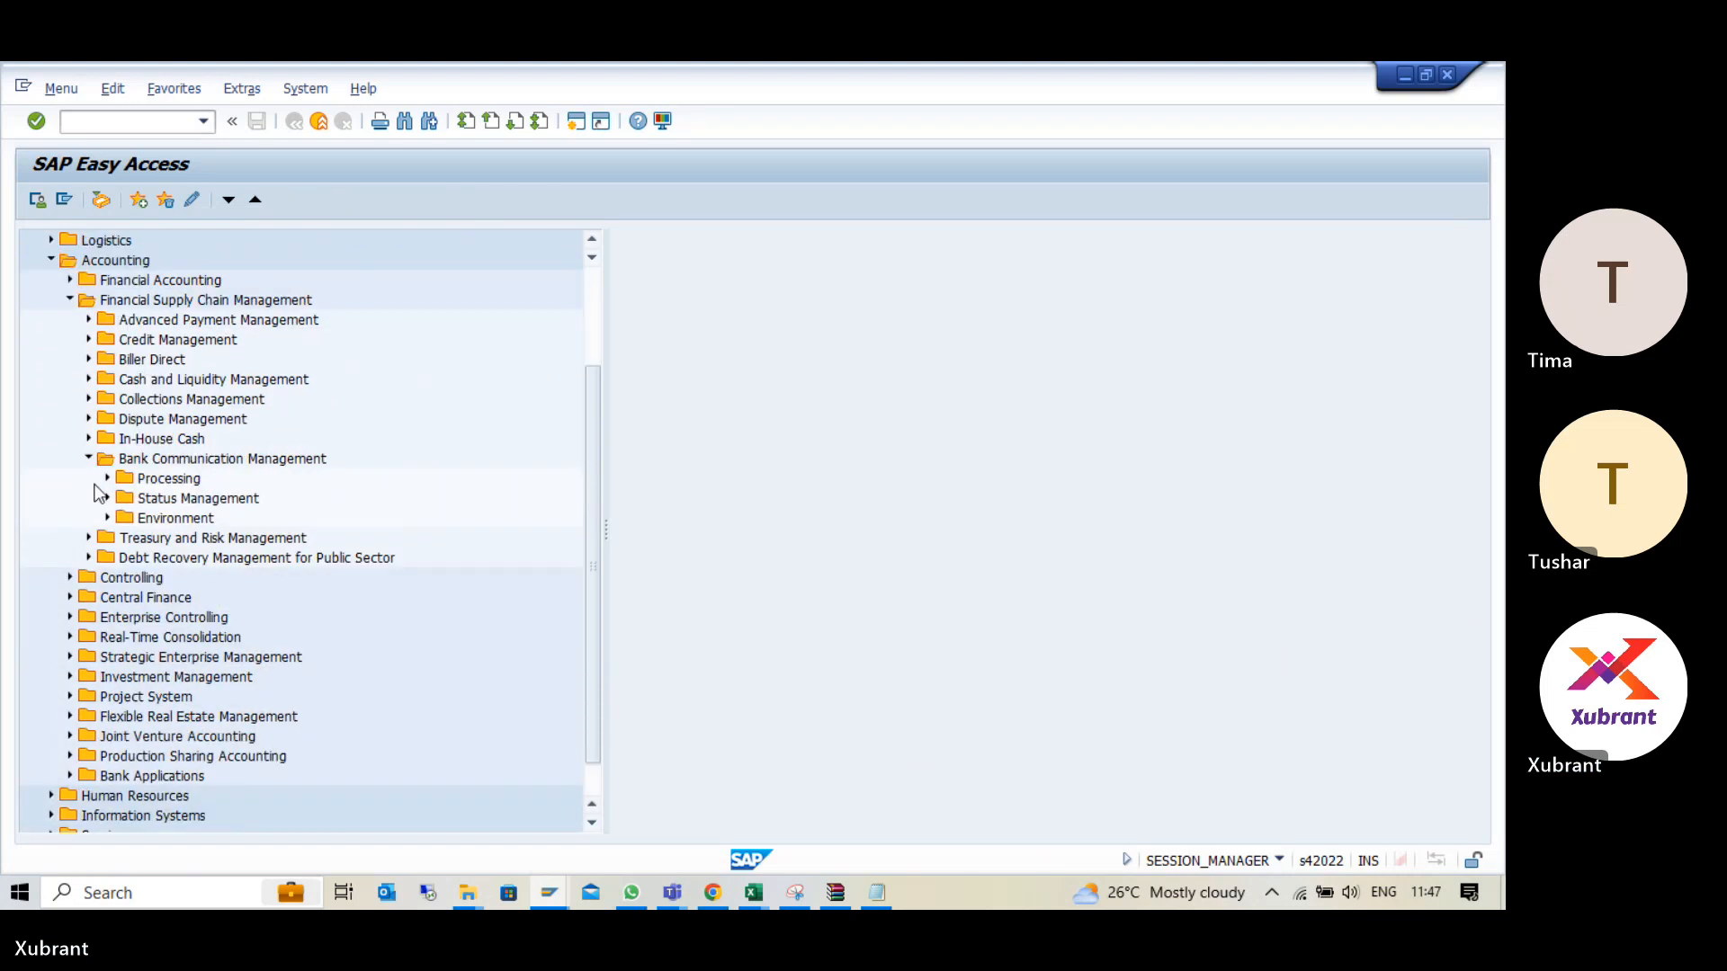
left_click(107, 478)
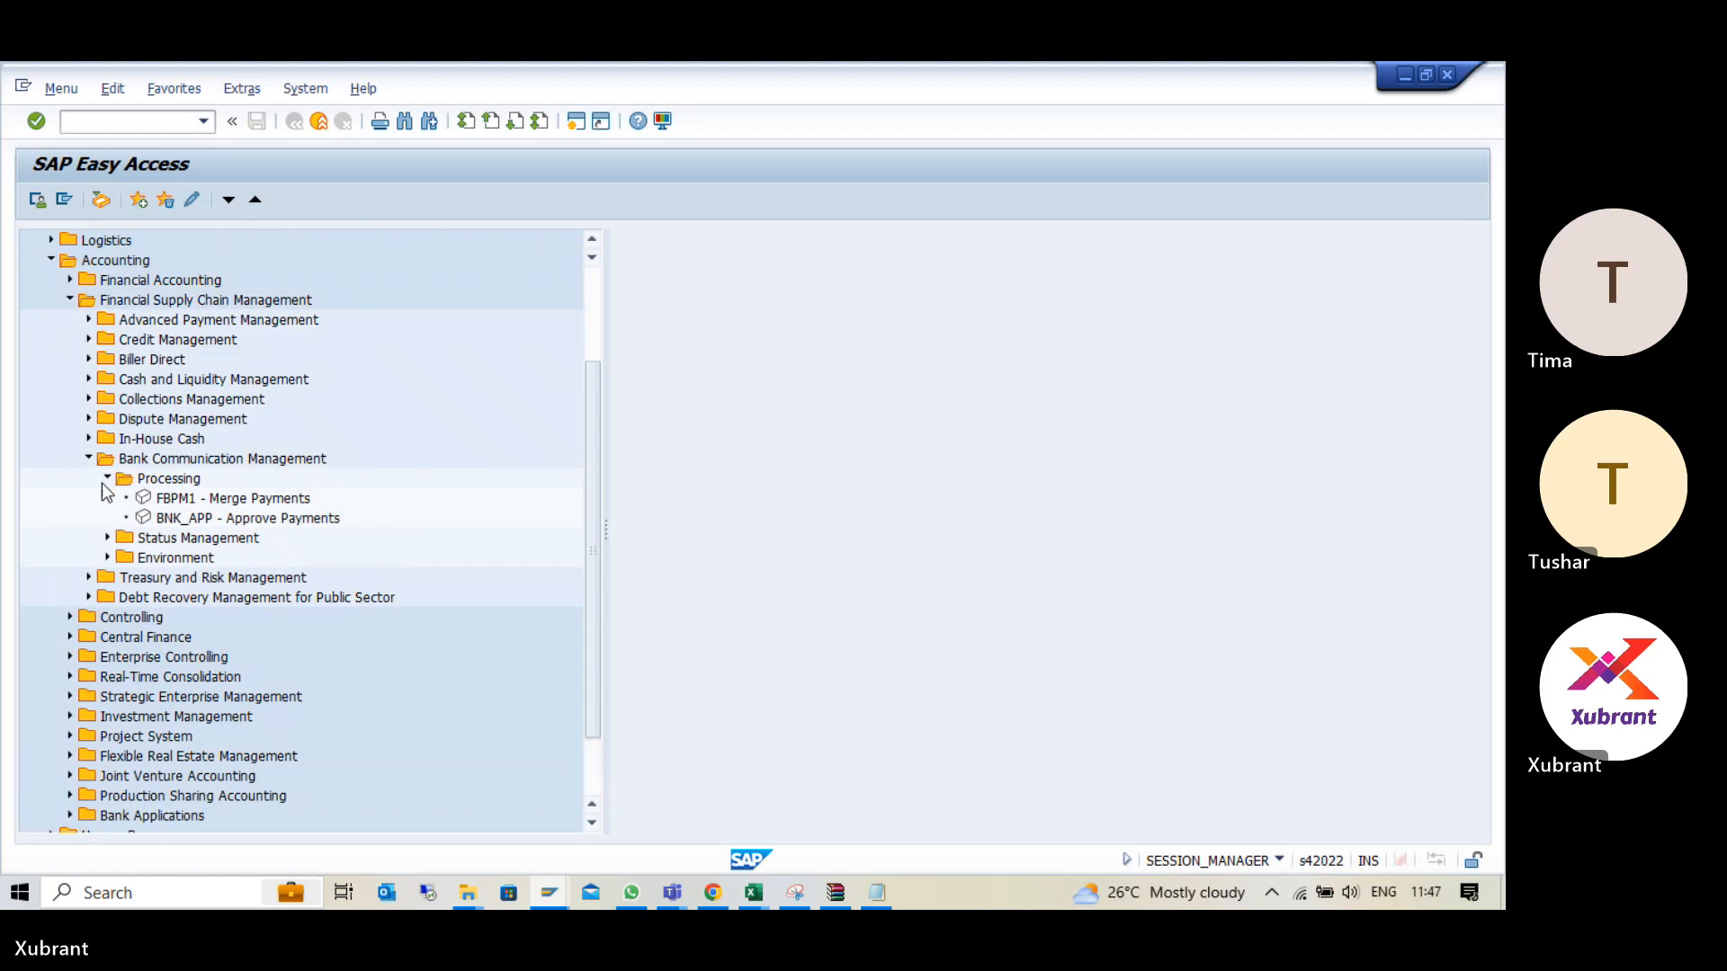
left_click(184, 500)
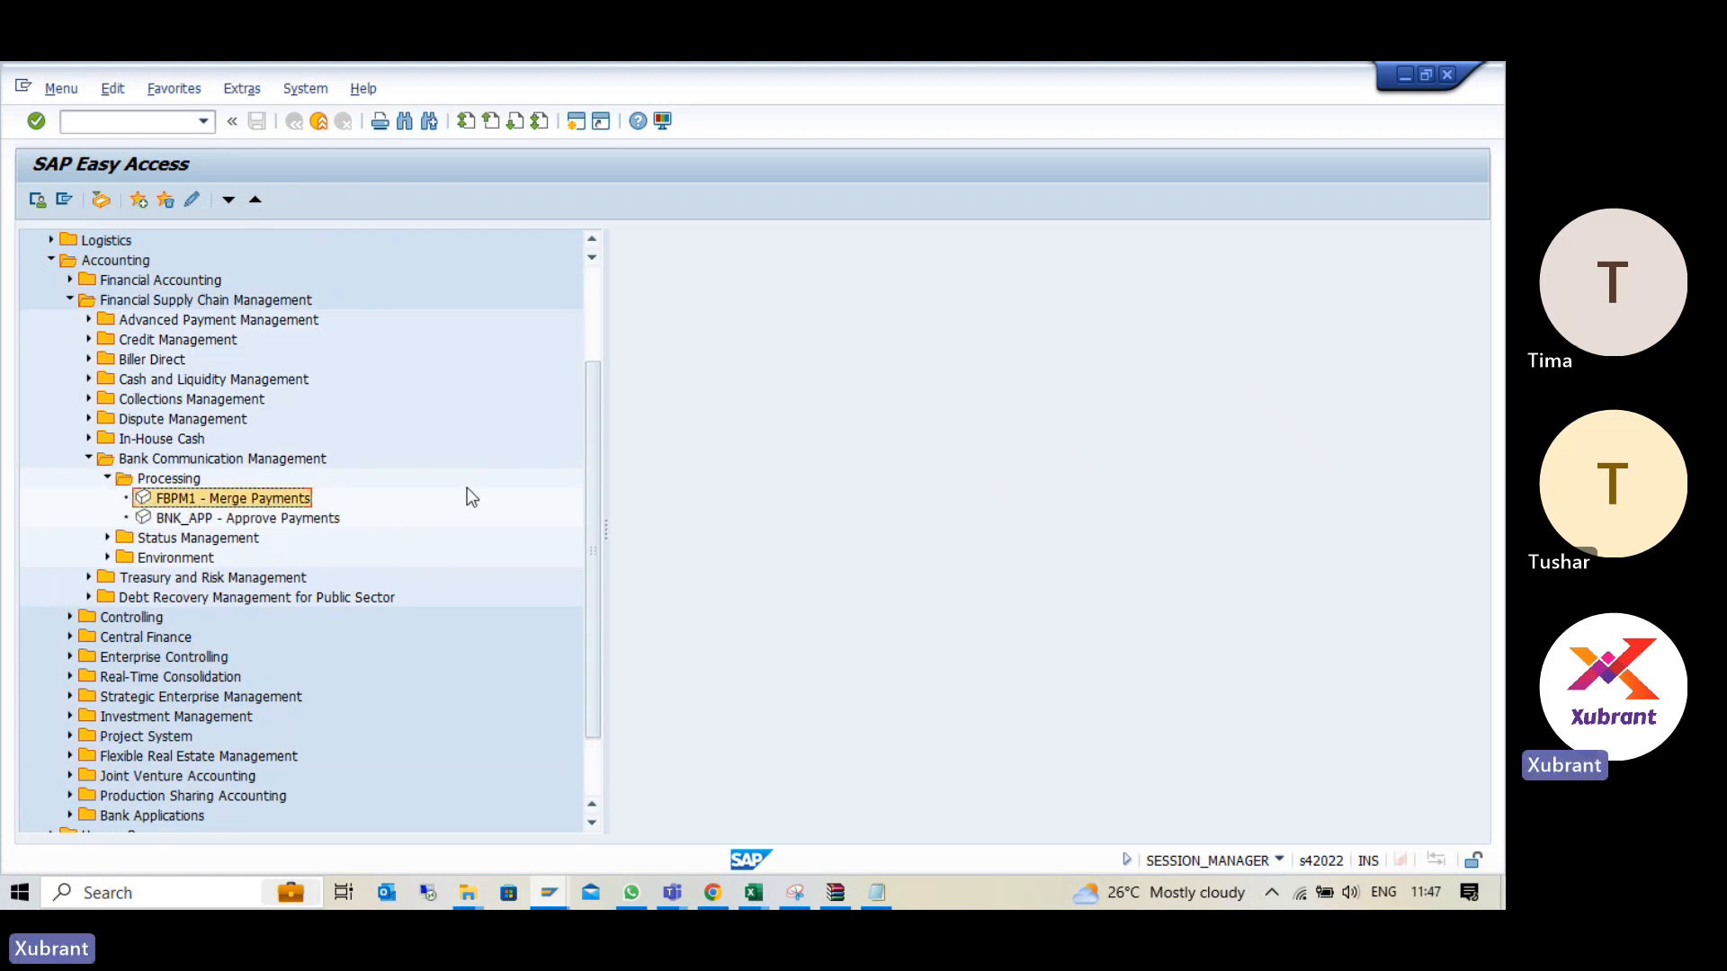
left_click(204, 518)
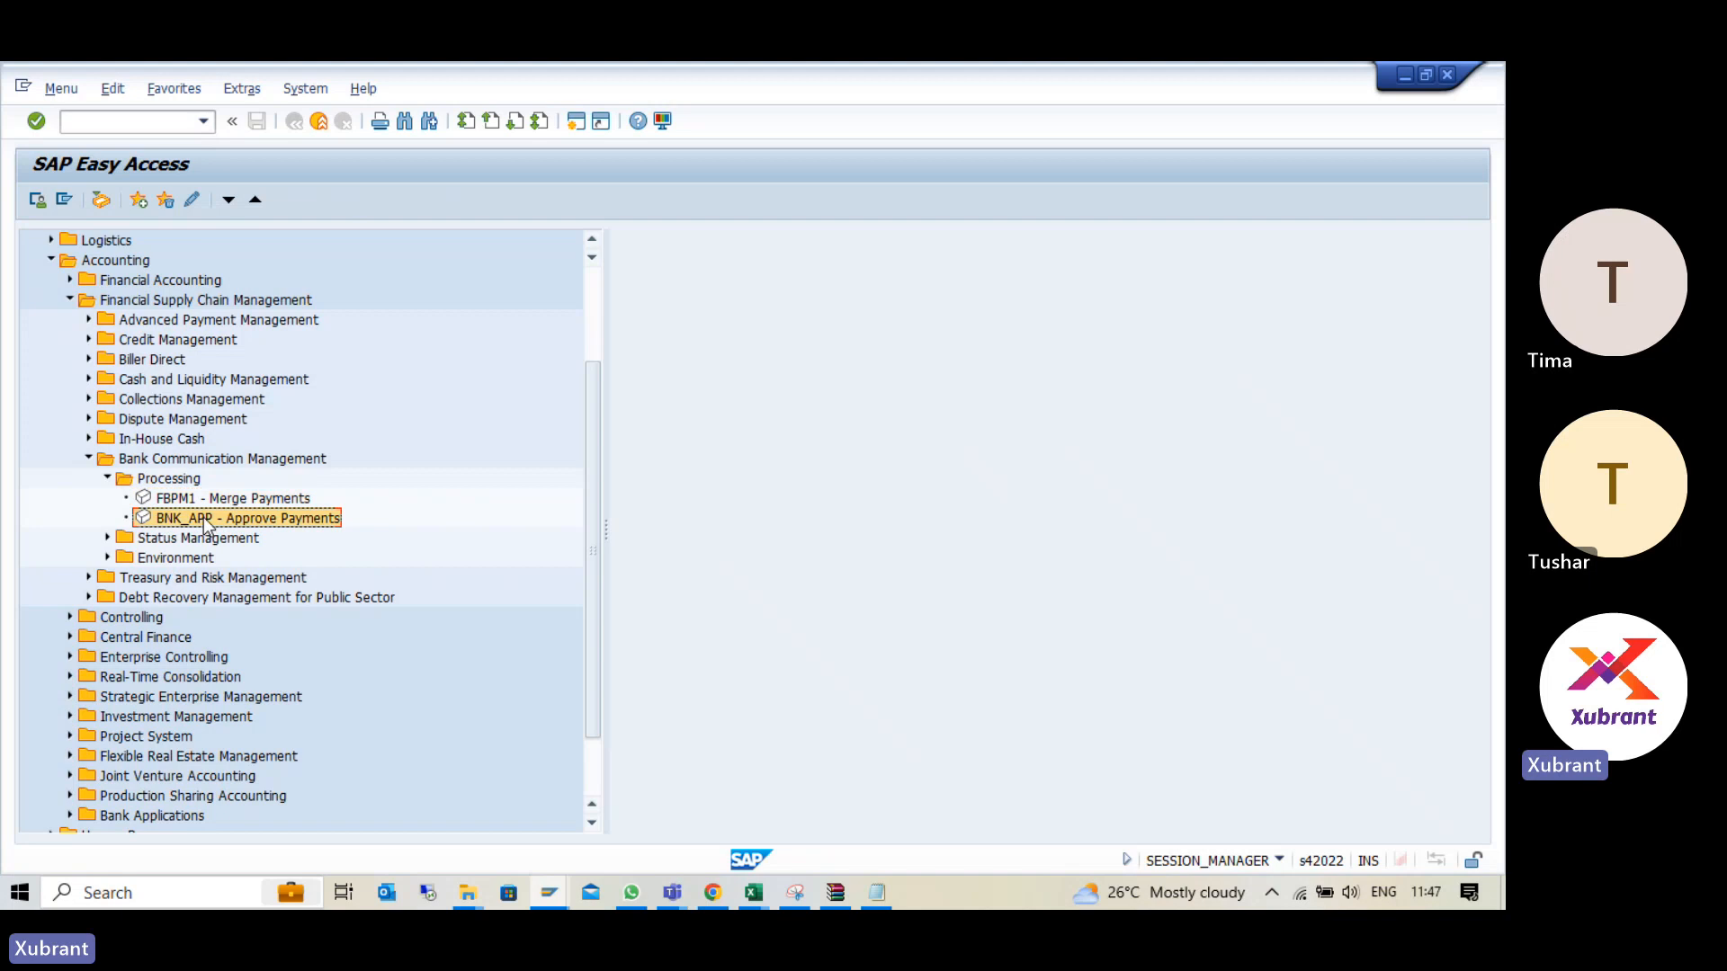
left_click(107, 538)
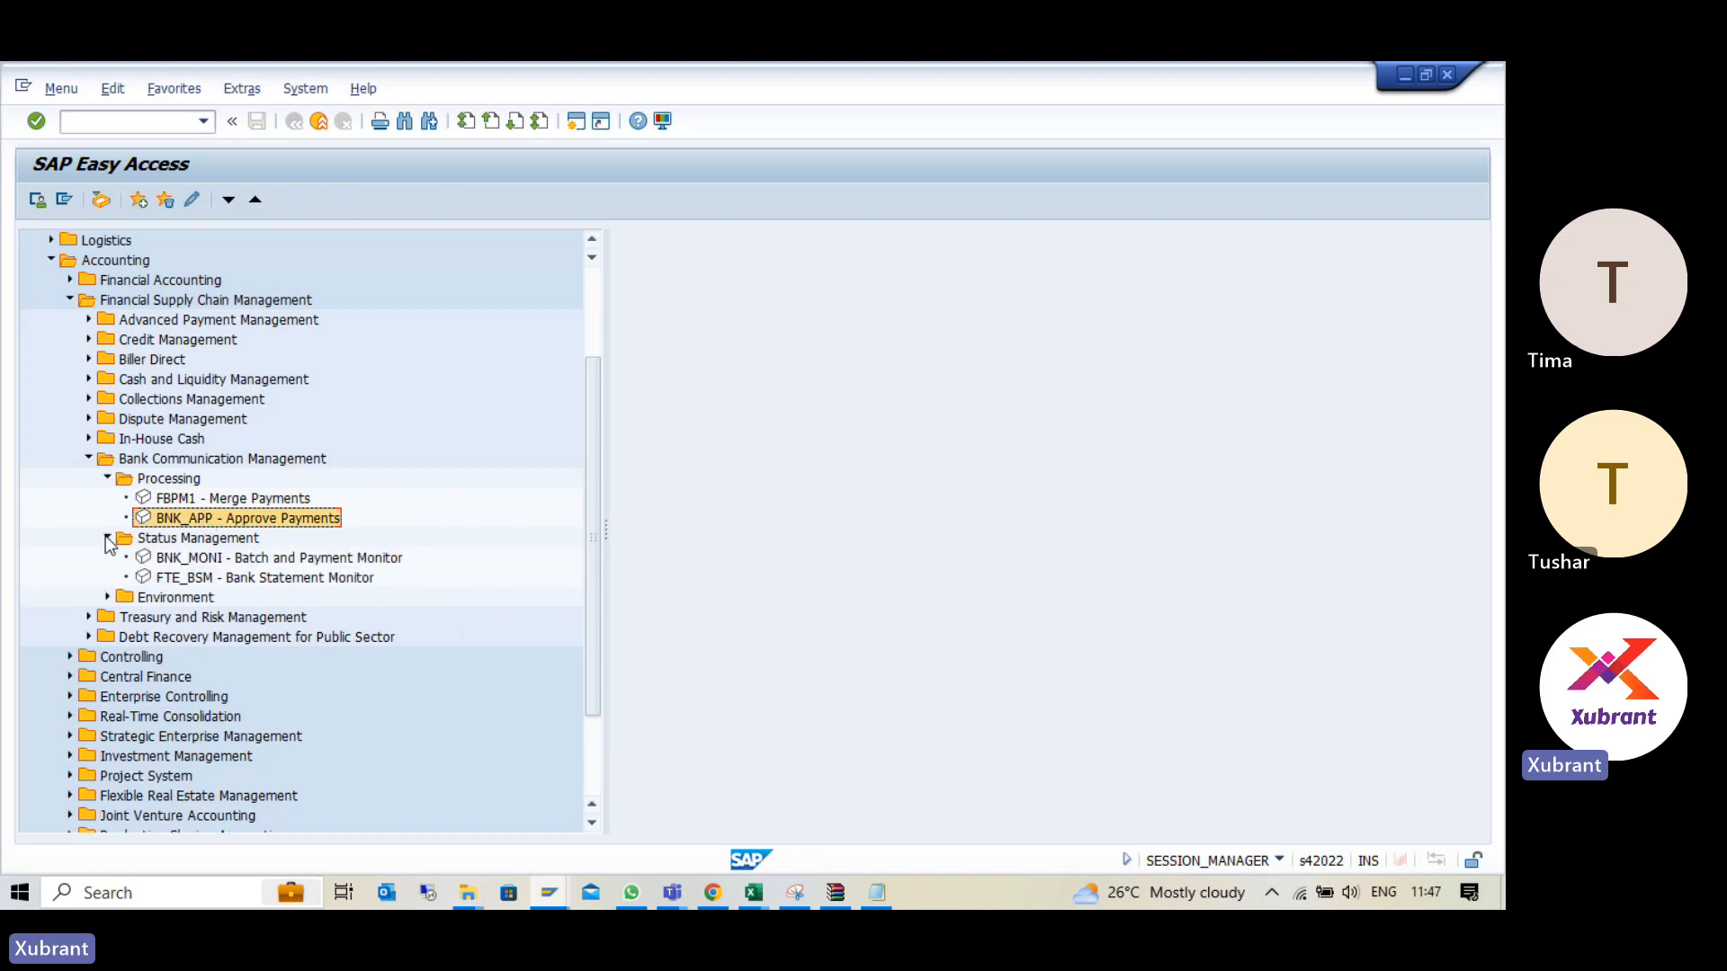
double_click(241, 558)
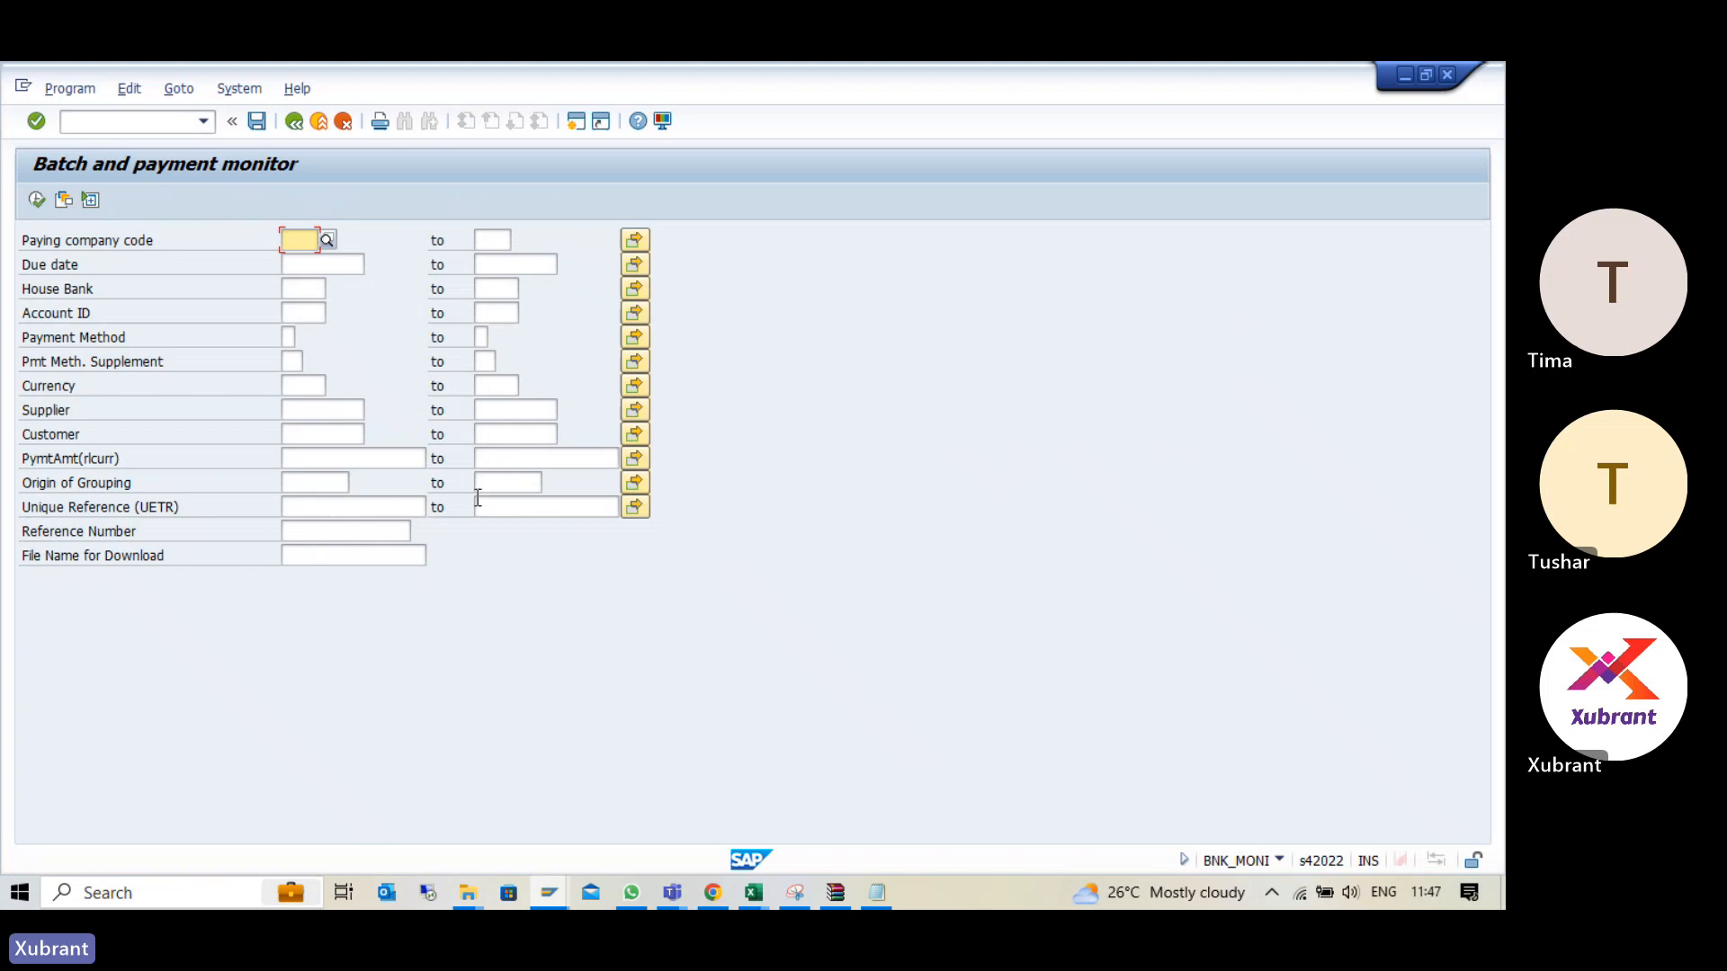
- List the payment batches for paying company code NXGN and check the amount, creator and creation date of batch 19
type("NXGN")
key("Return")
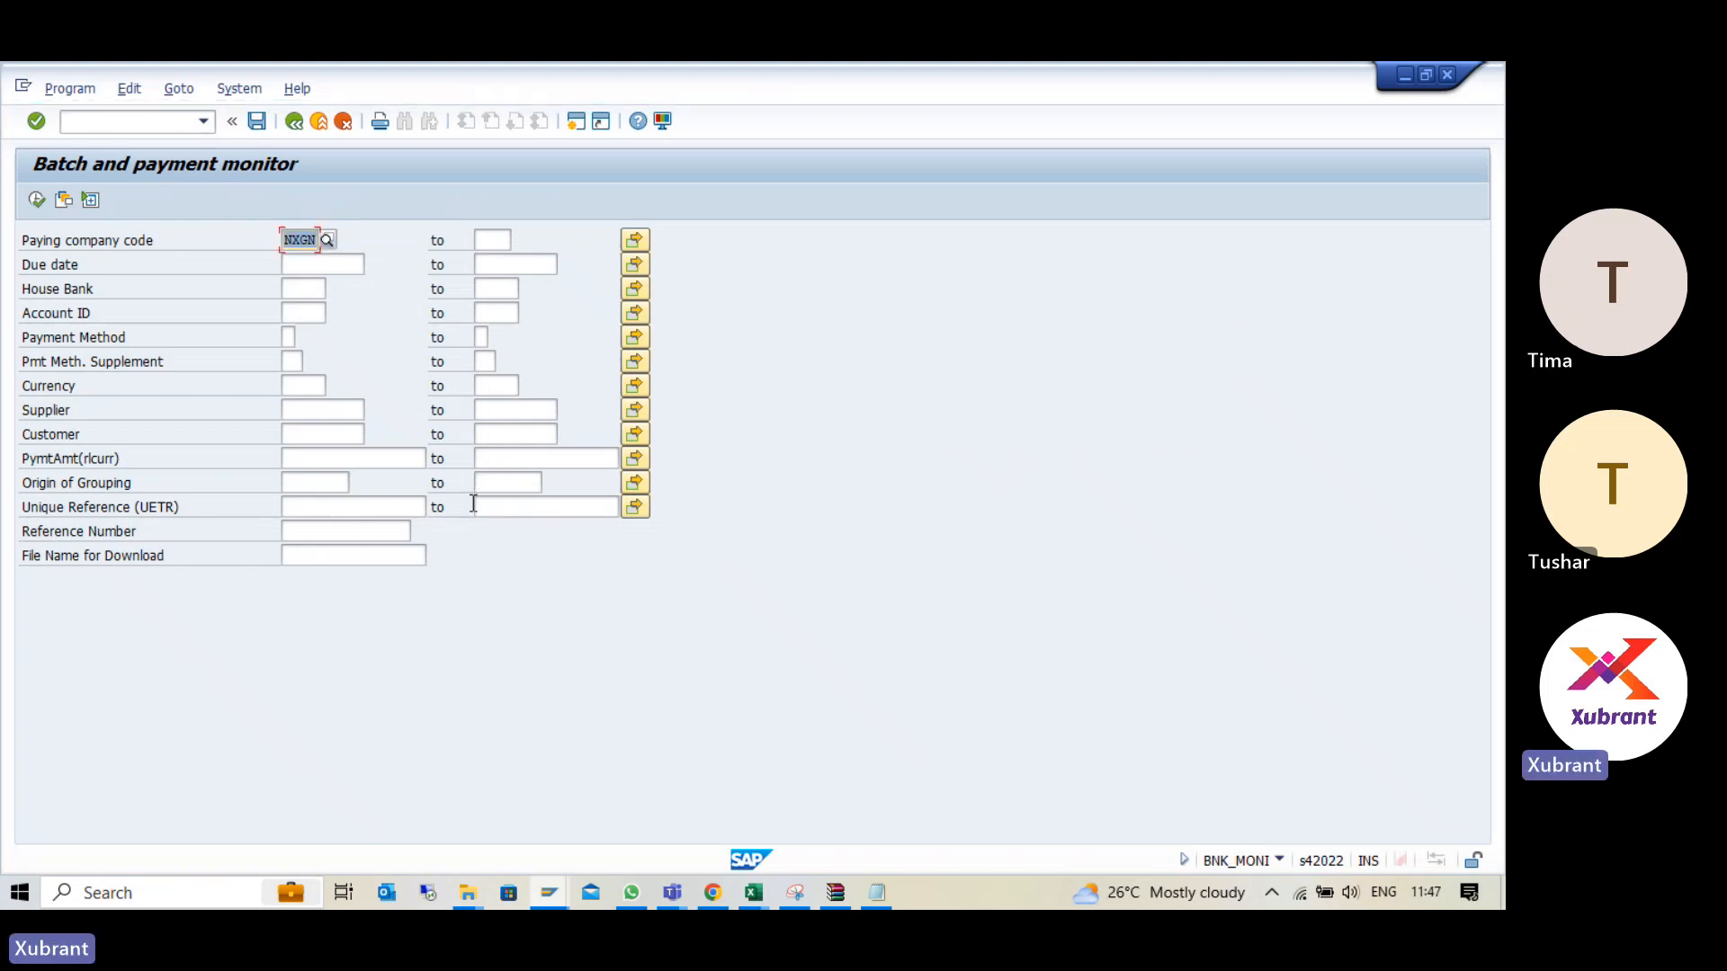
left_click(36, 199)
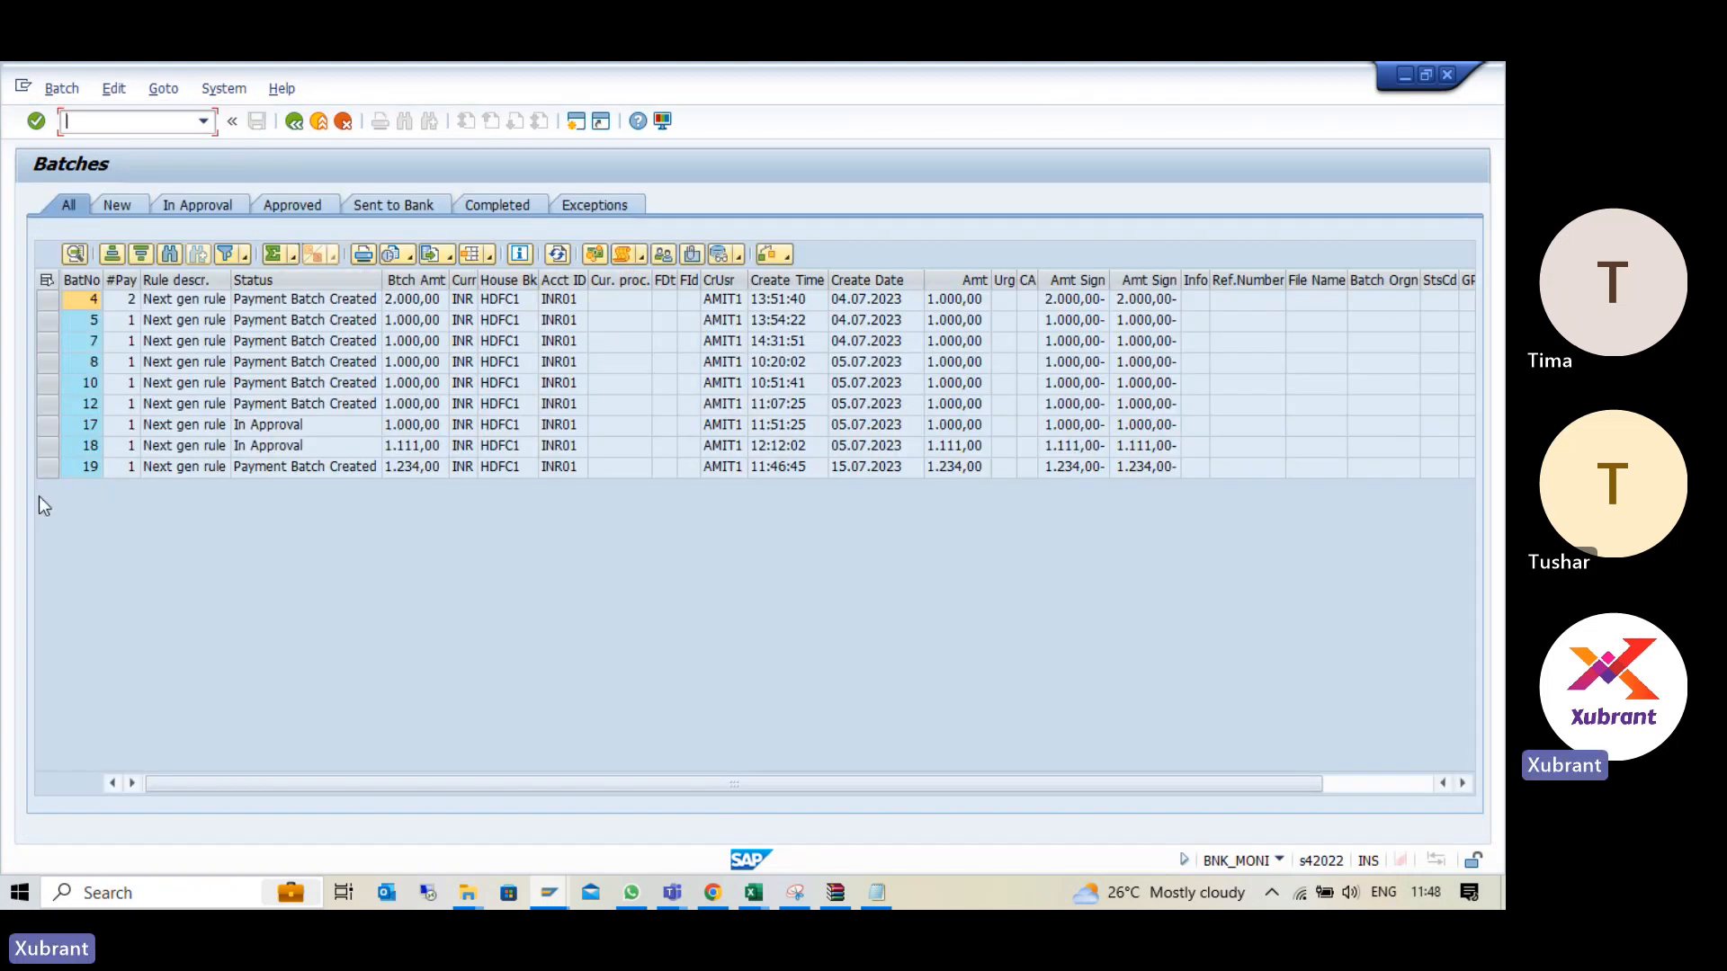
left_click(442, 467)
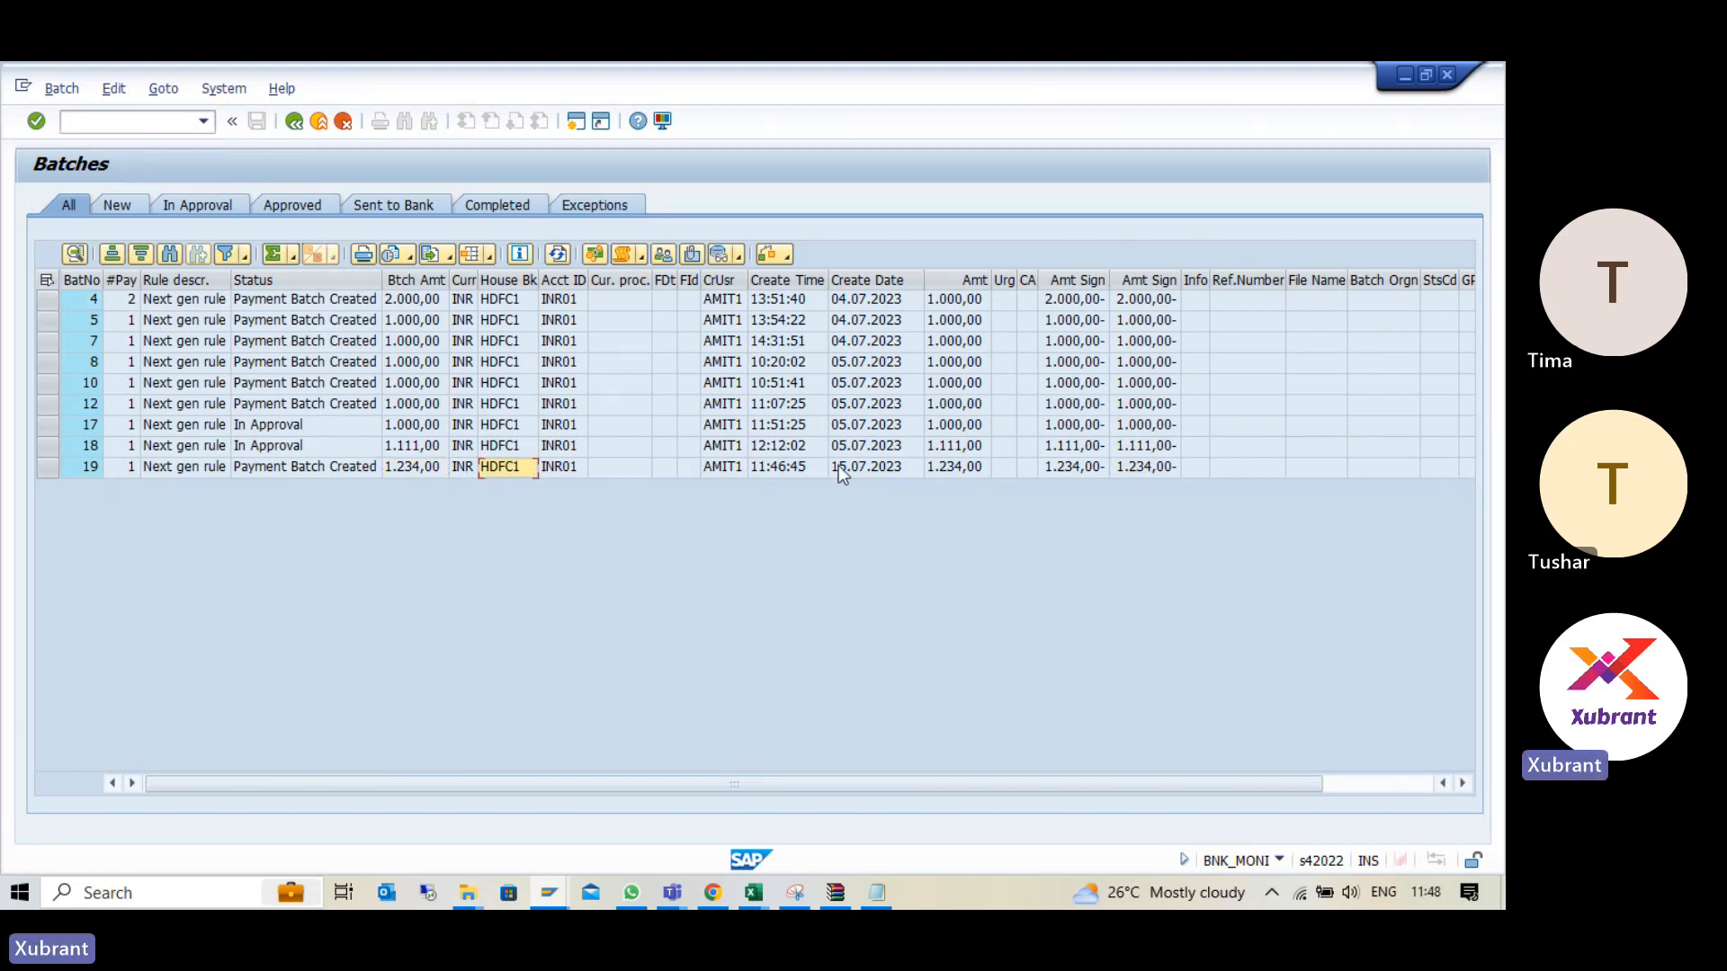
left_click(878, 473)
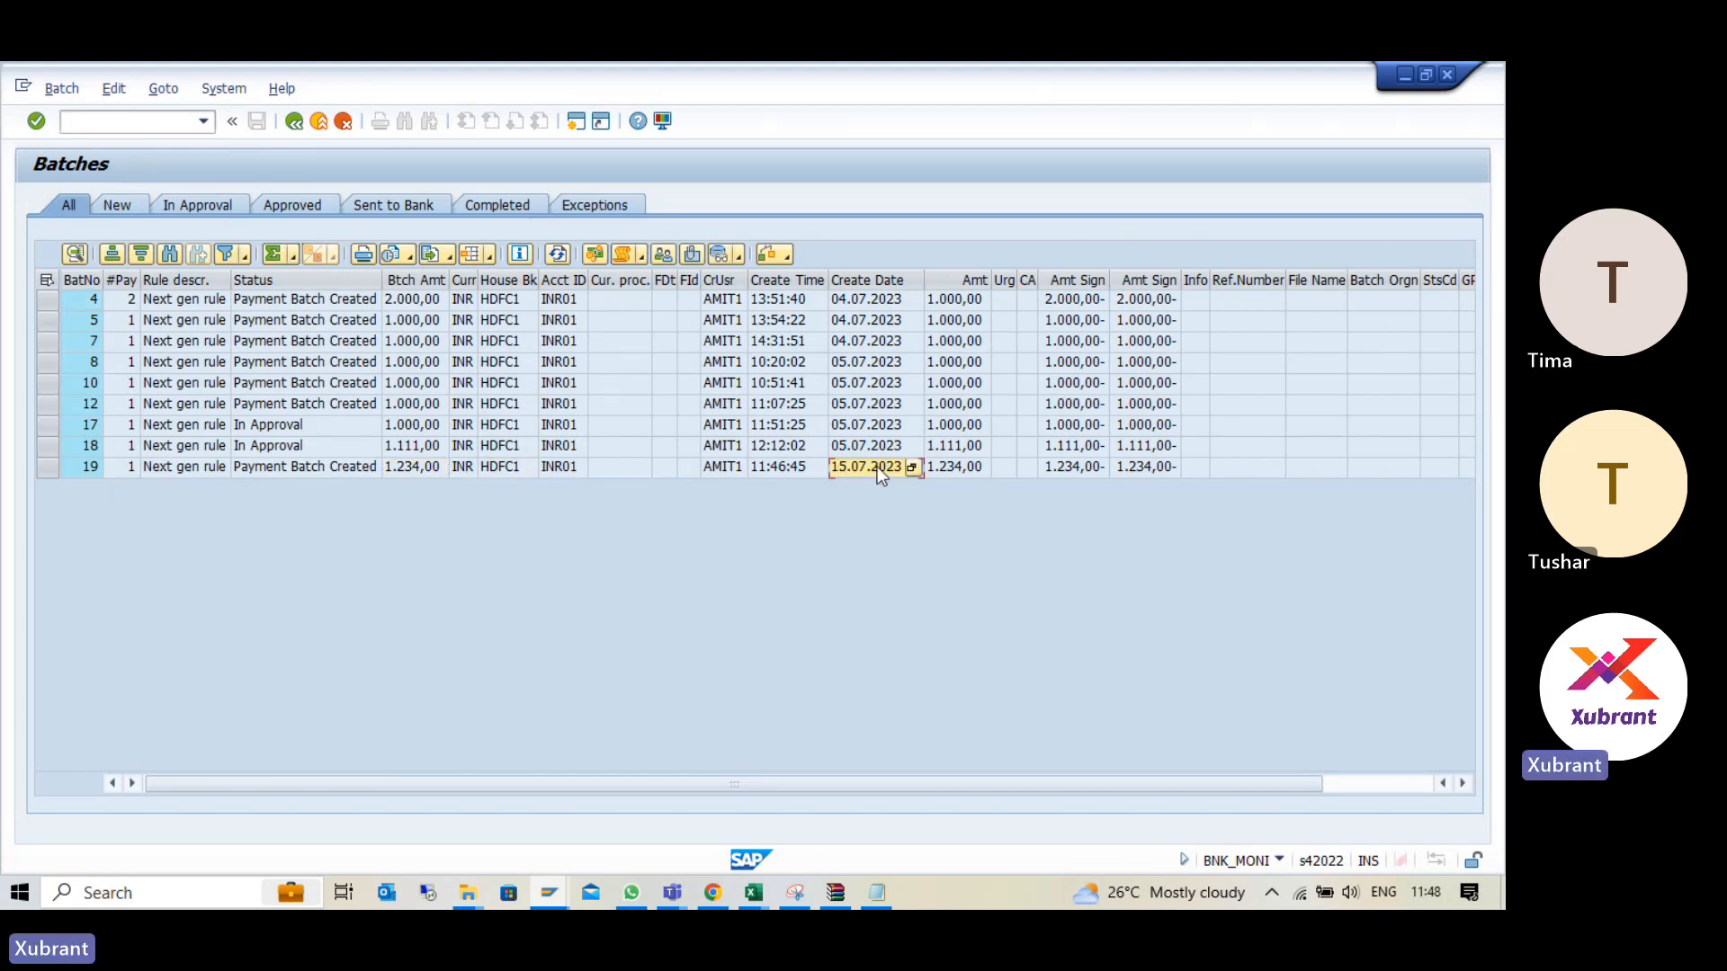
left_click(981, 469)
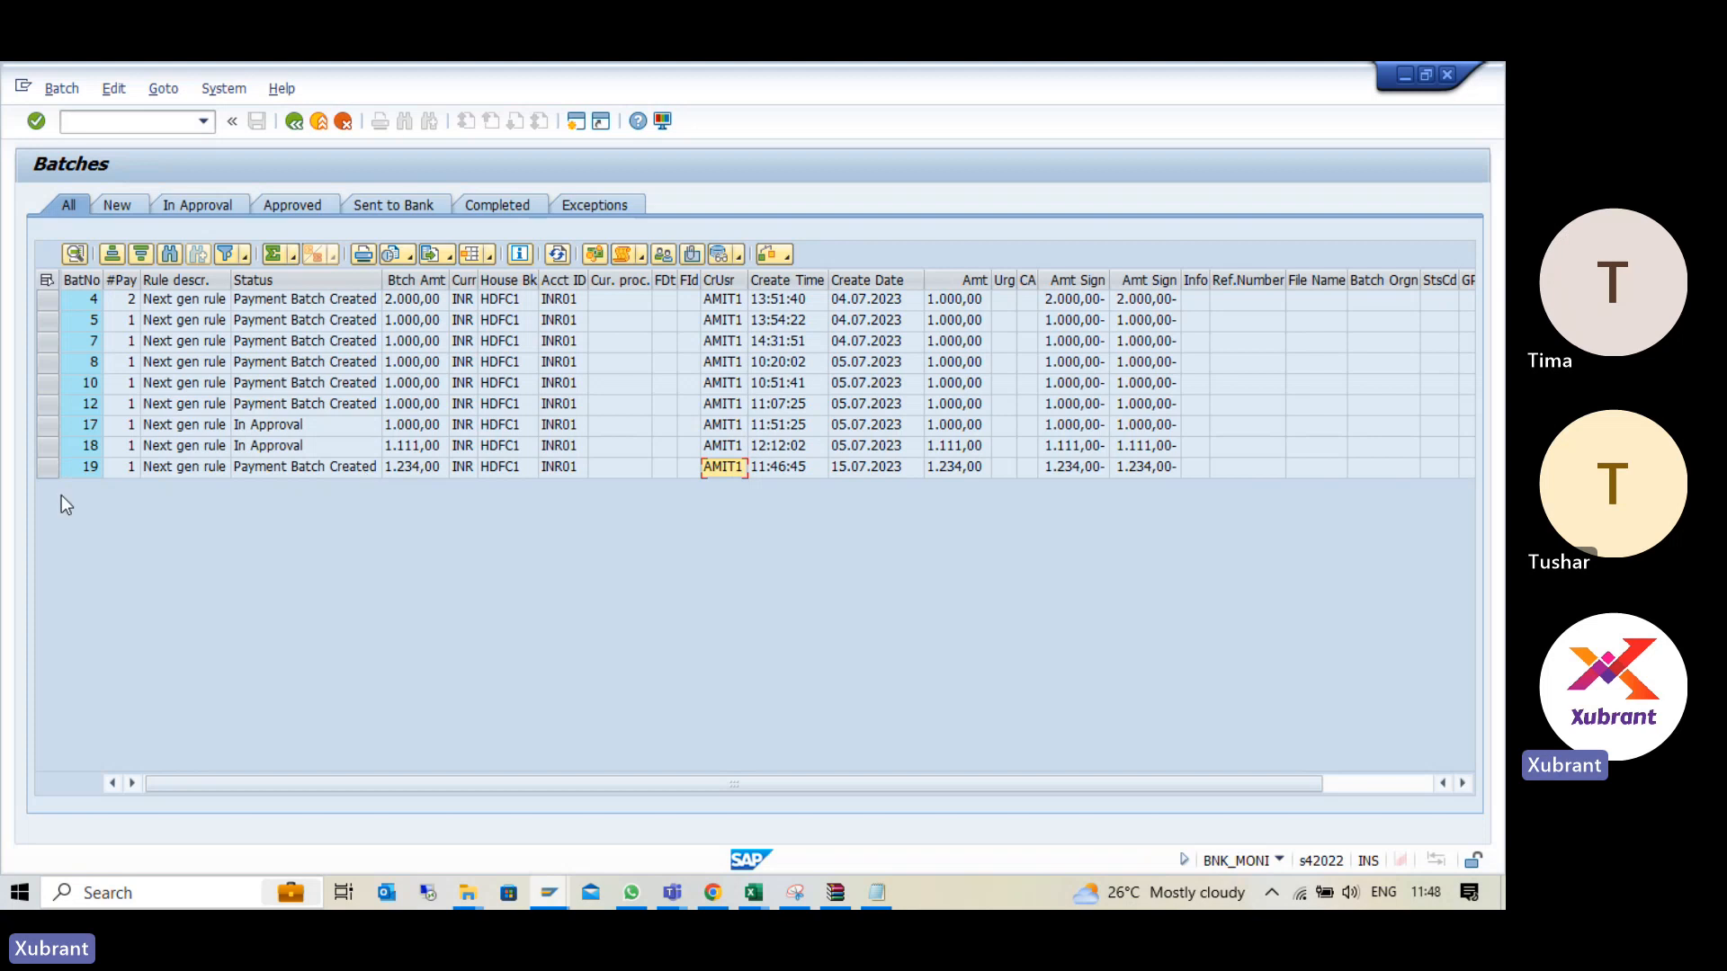
- Display the list of possible approvers for batch 19 and return to the batch list
left_click(47, 467)
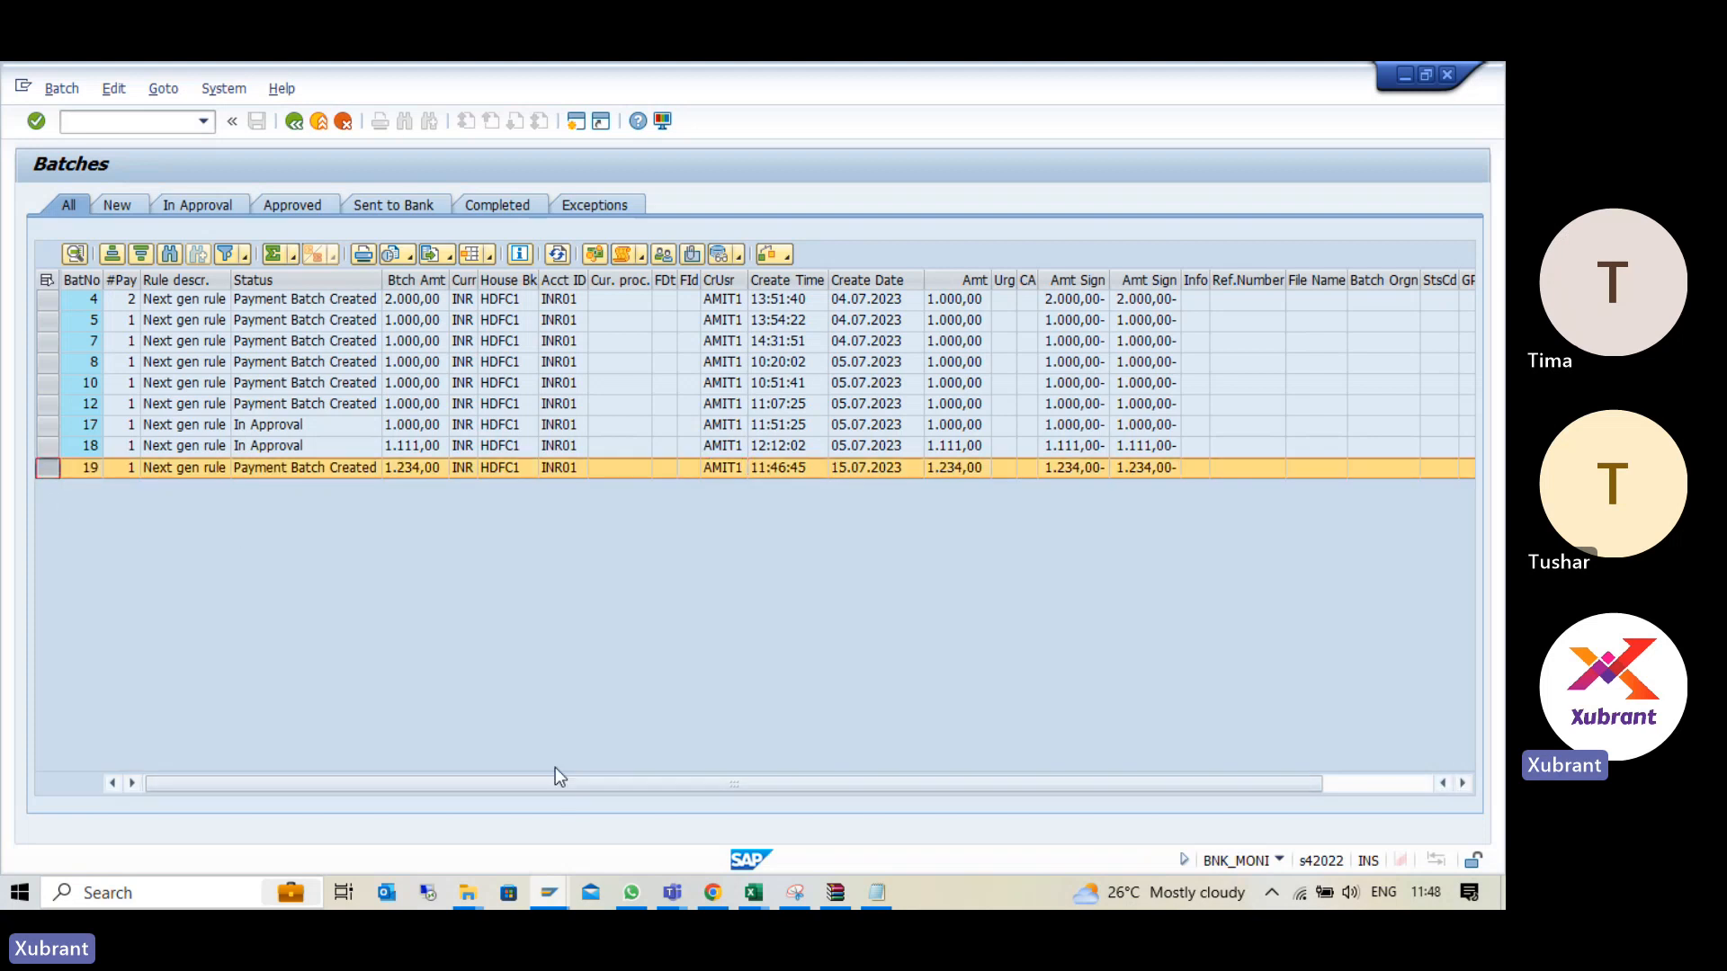
left_click(665, 259)
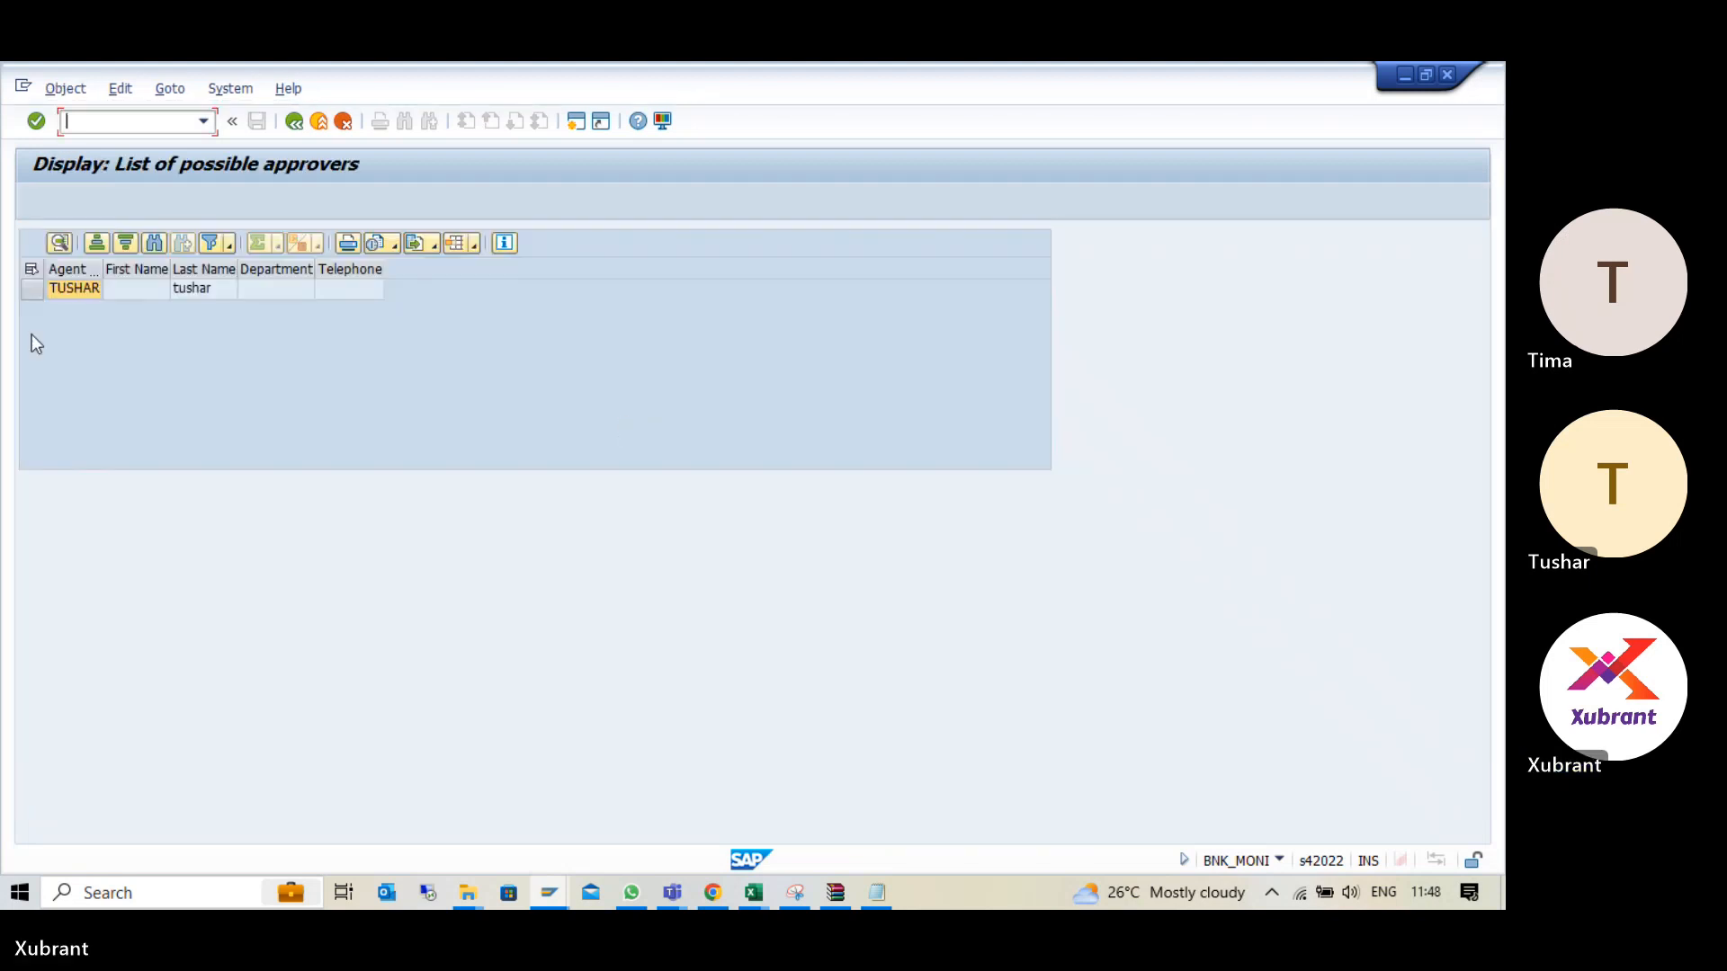
left_click(74, 288)
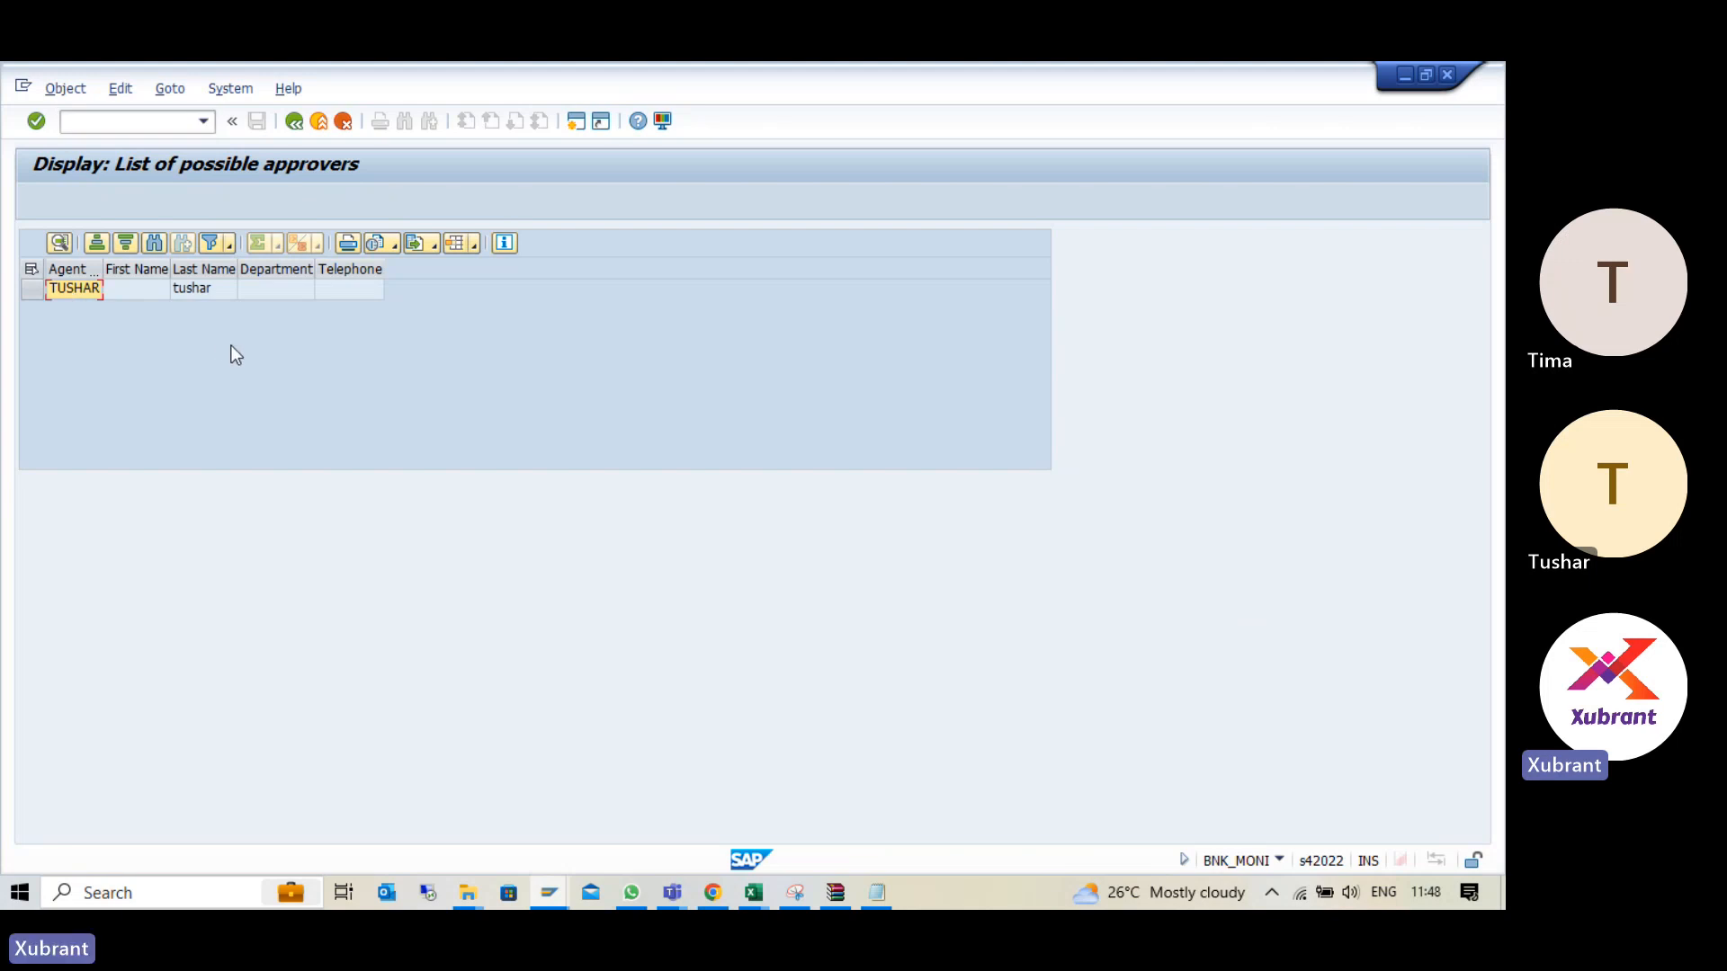
key("F3")
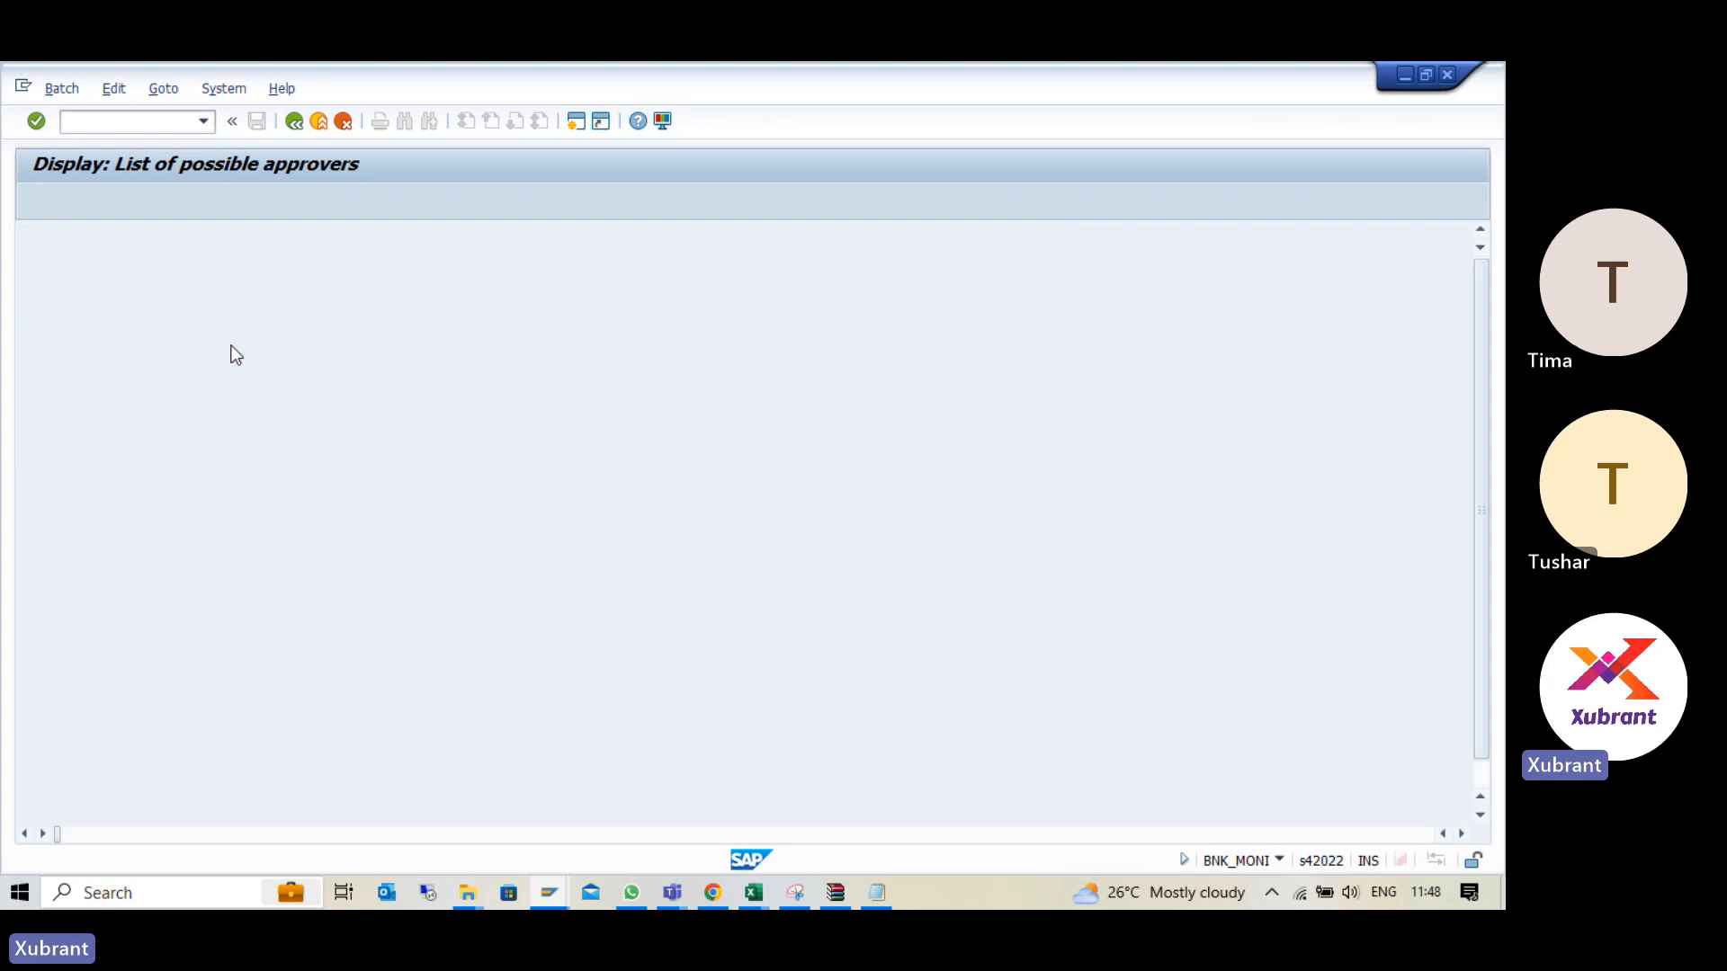
key("alt+Tab")
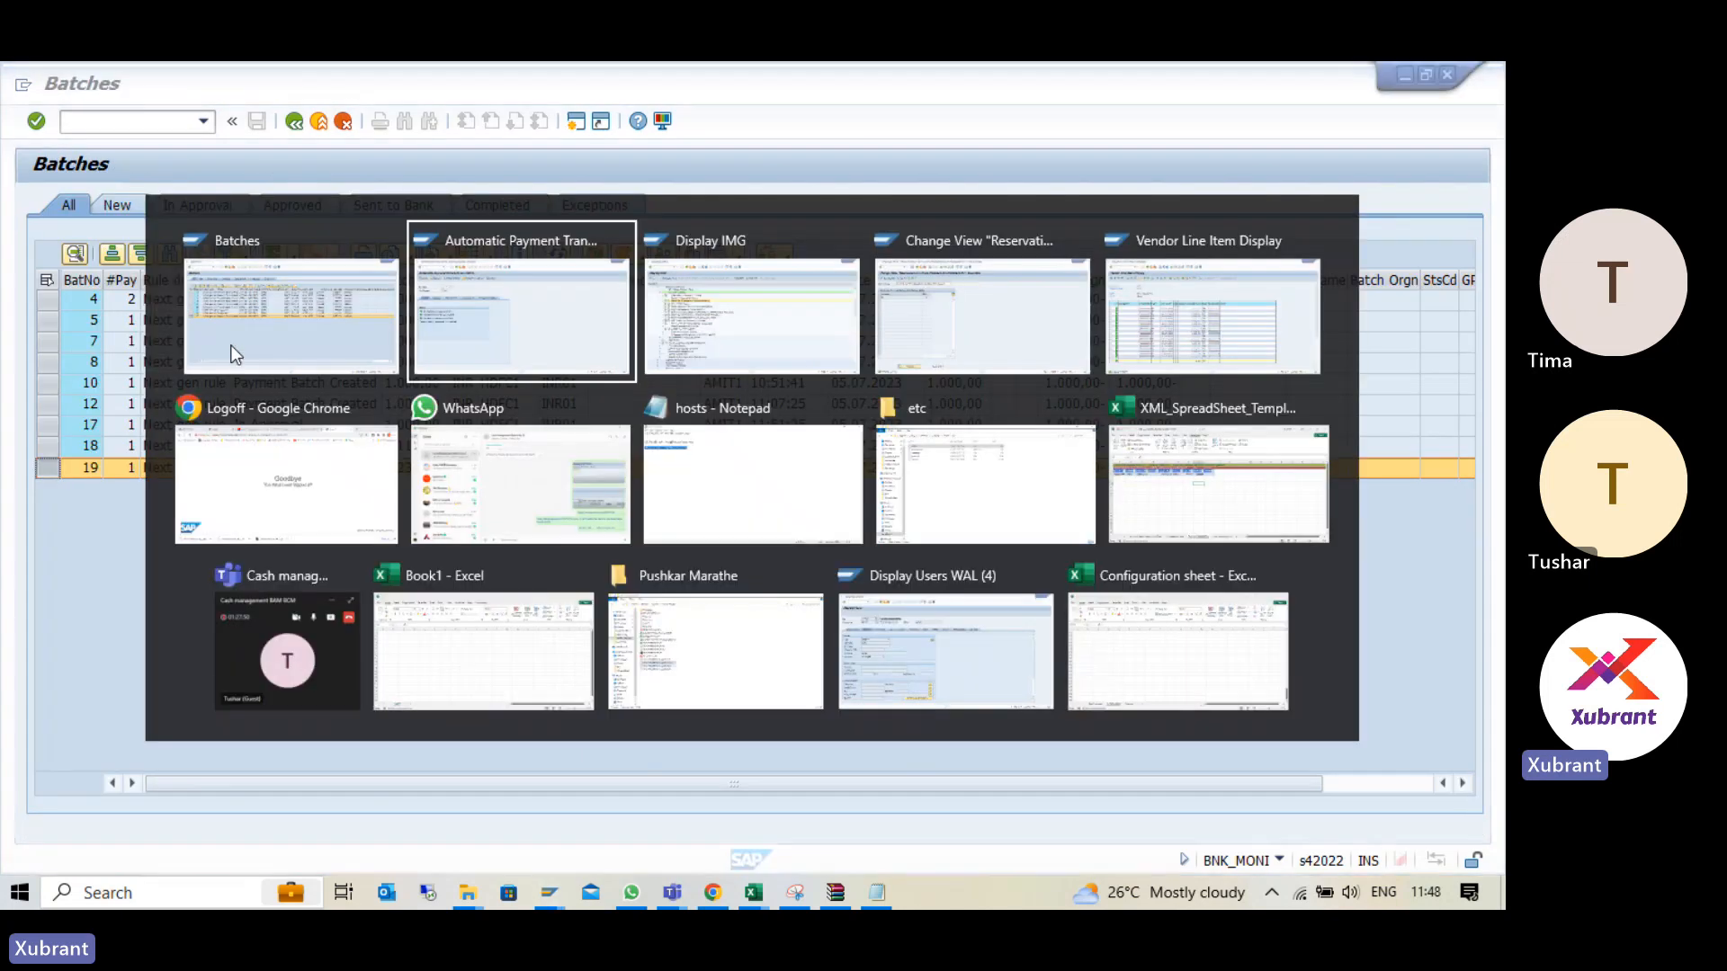
key("alt+Tab")
key("alt+Tab")
key("alt+Tab")
key("alt+Tab")
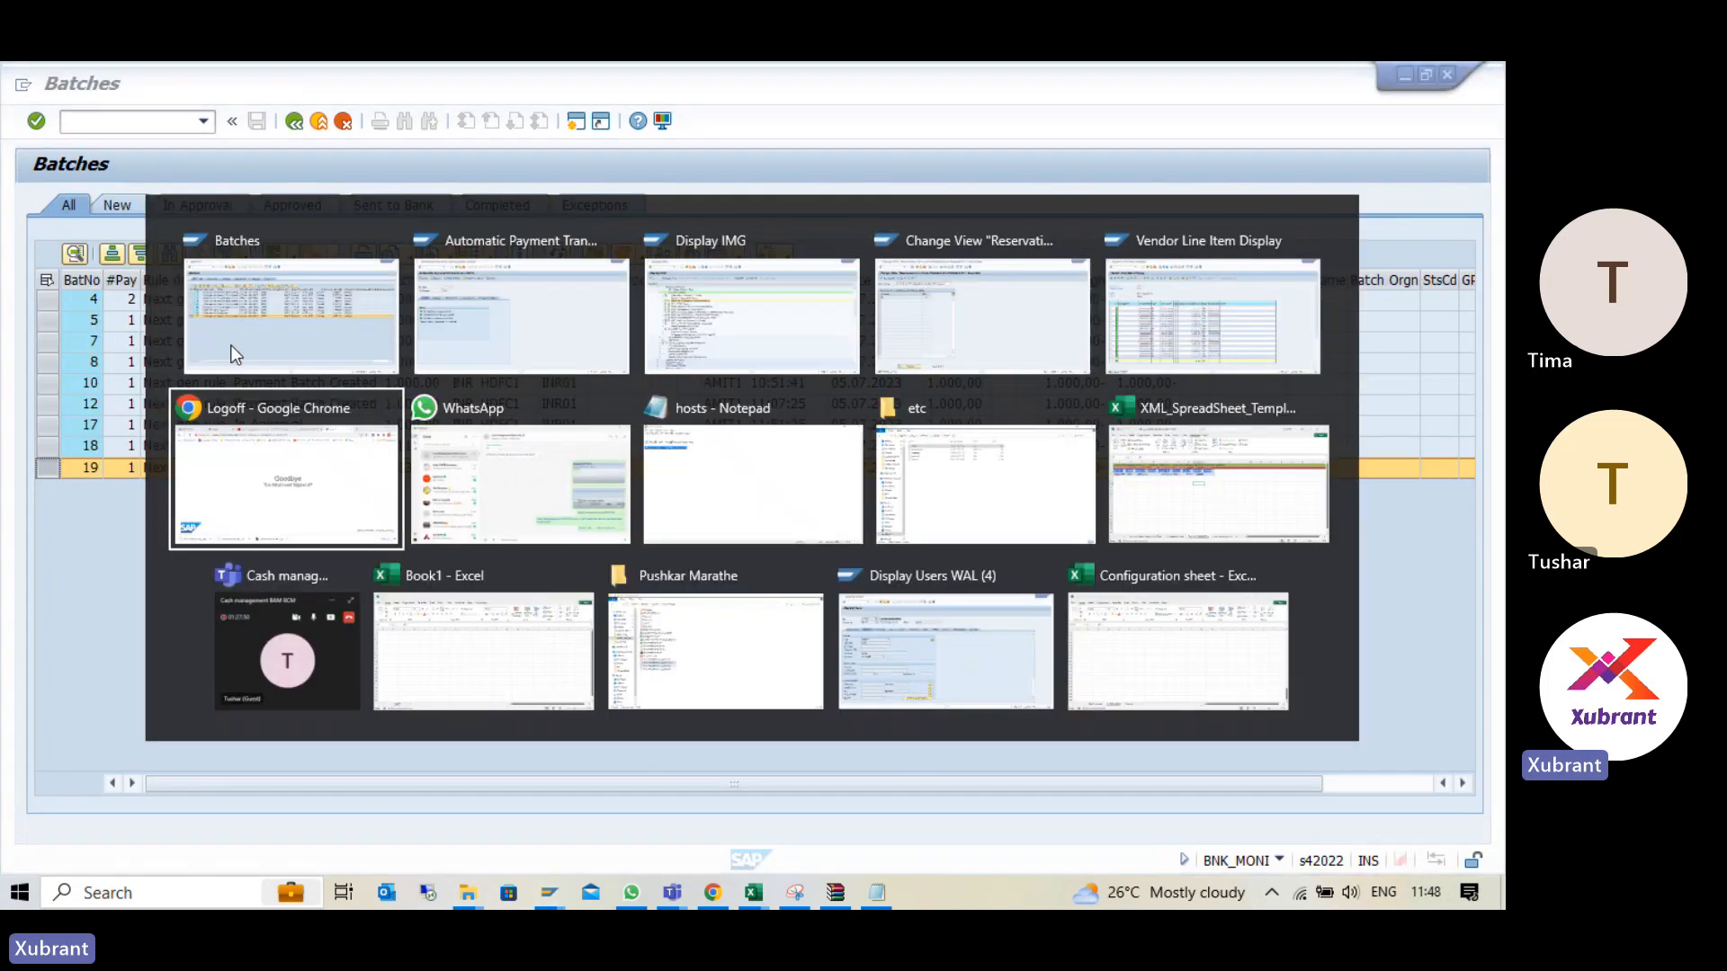
key("alt+Tab")
key("alt+Tab")
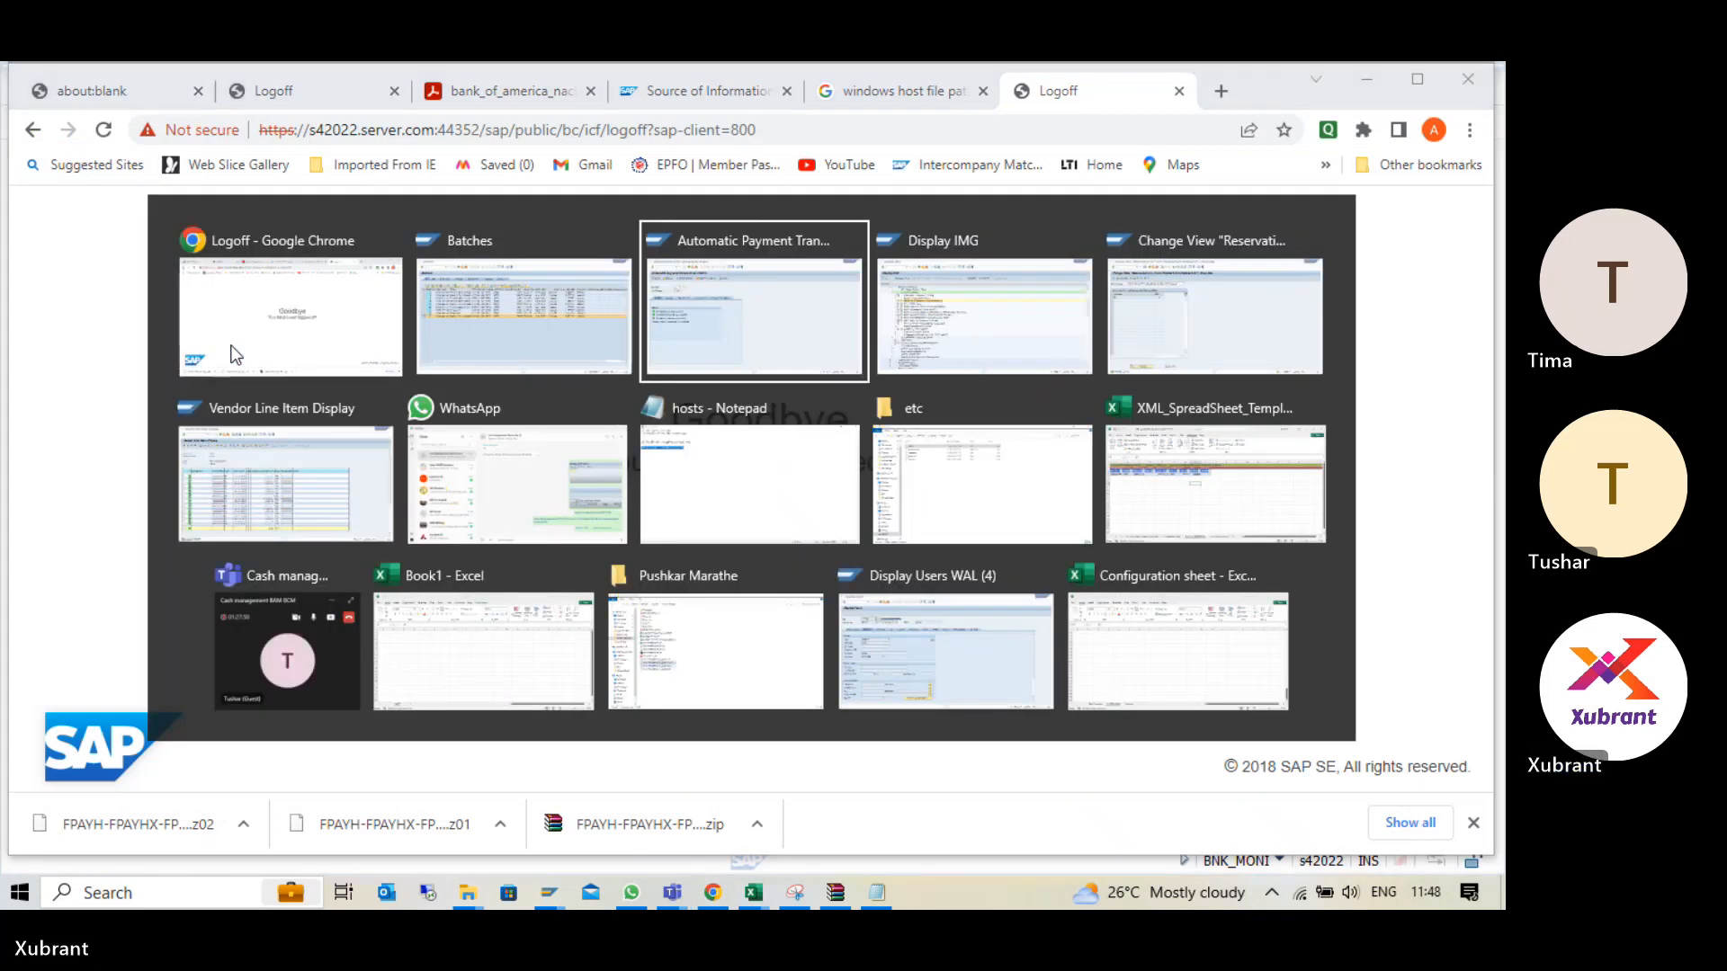
key("alt+Tab")
key("alt+Tab")
key("alt+Tab")
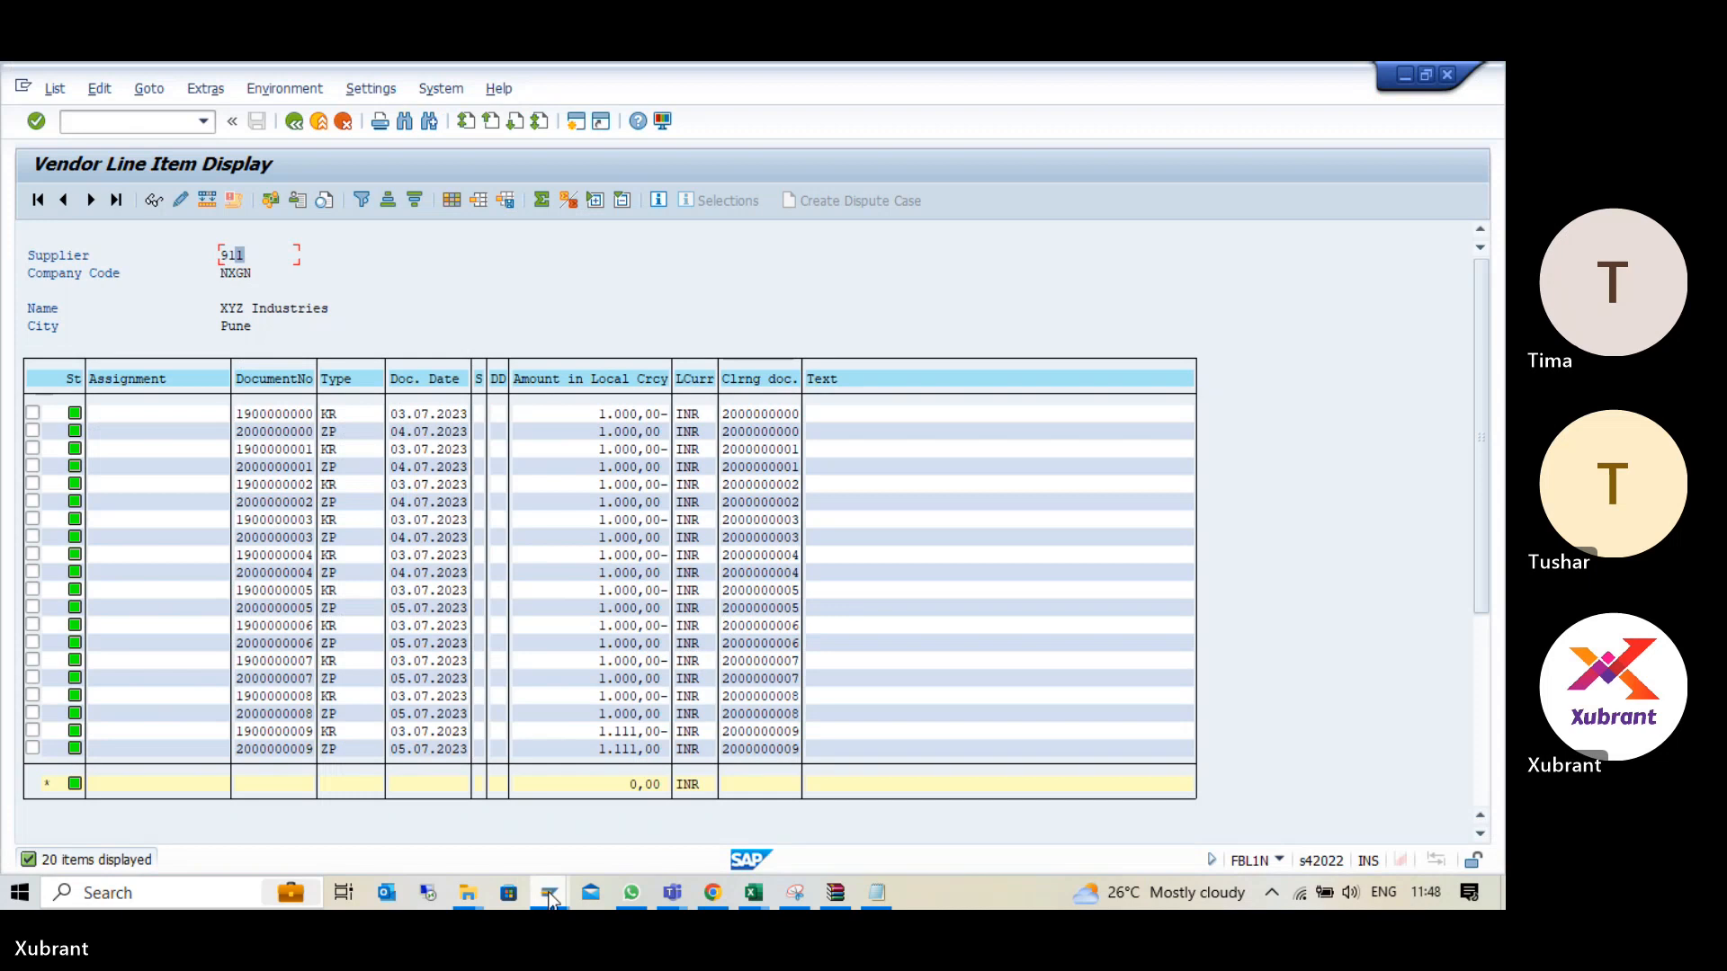
- Switch to SAP Logon and log on to S4Hana 2022 with the batch approver's user name and password
left_click(549, 896)
left_click(113, 823)
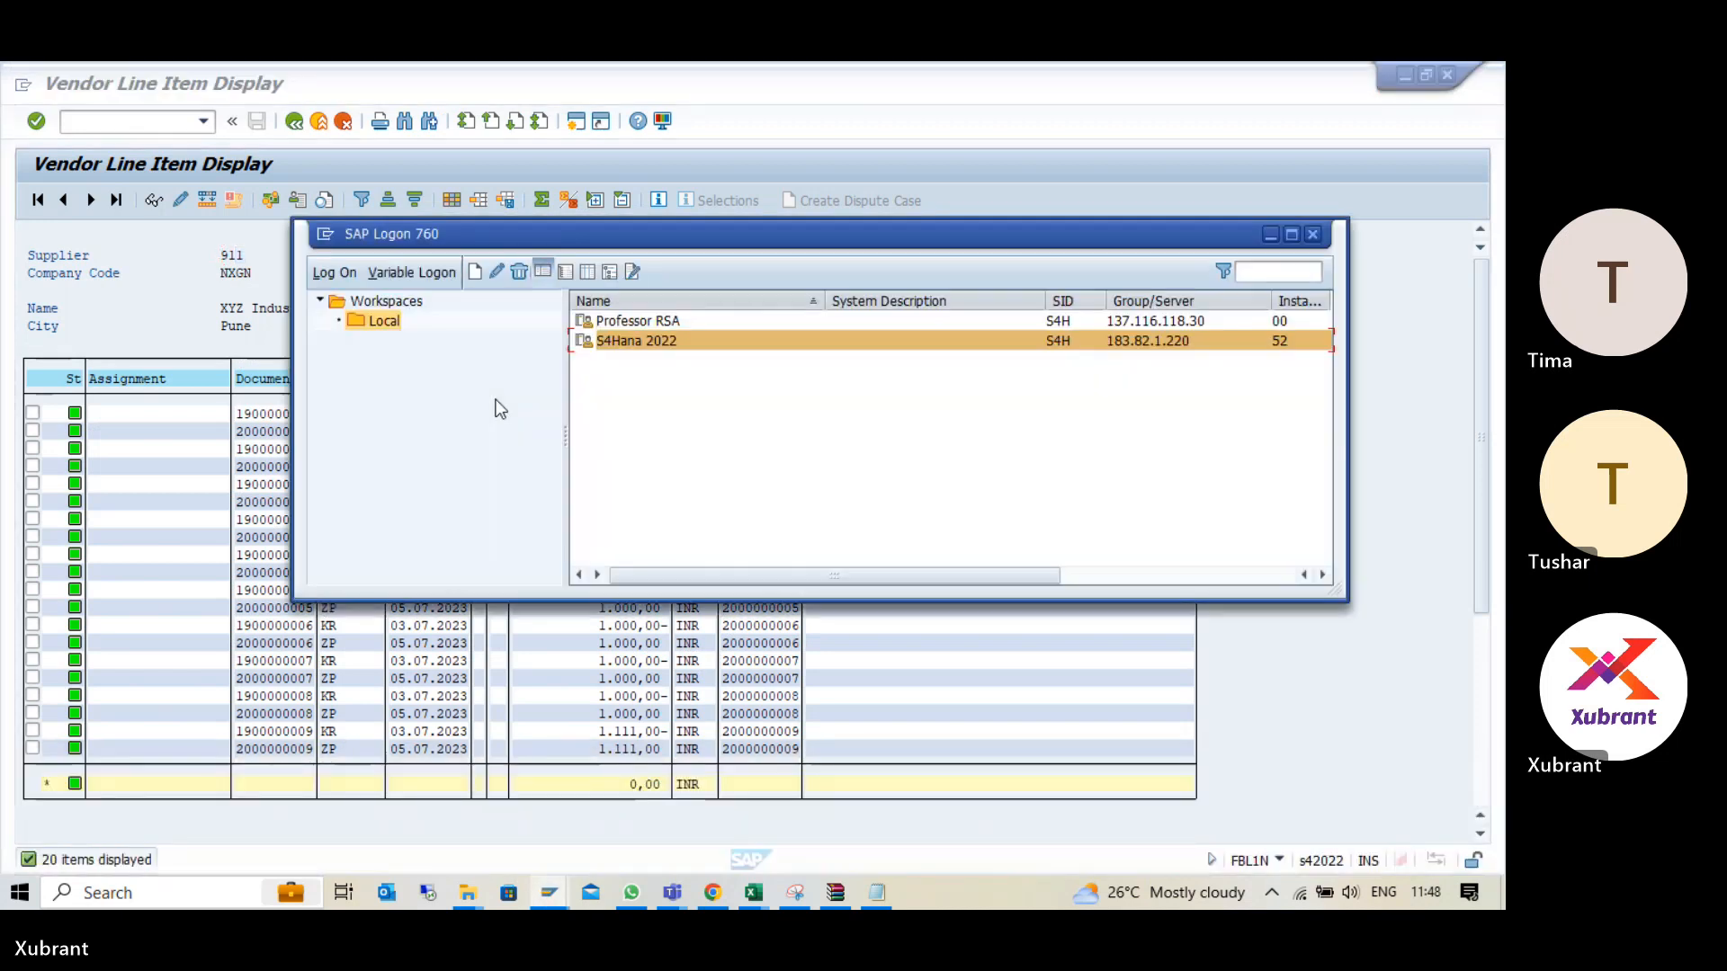
double_click(669, 347)
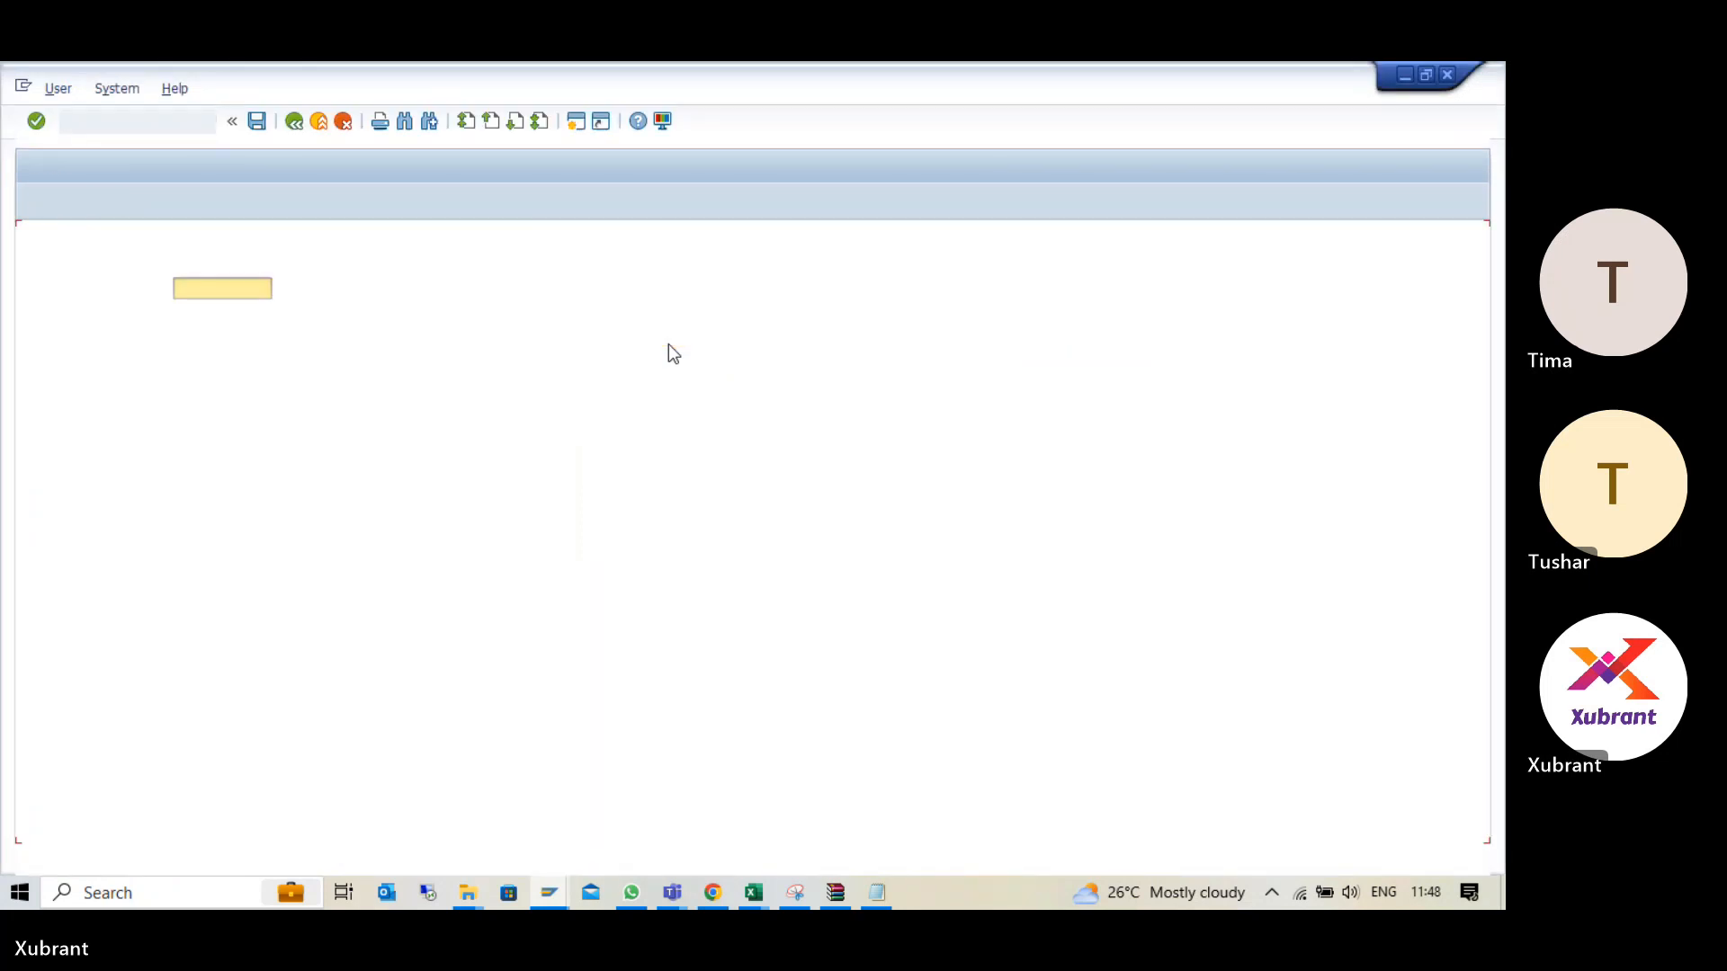
type("Tu")
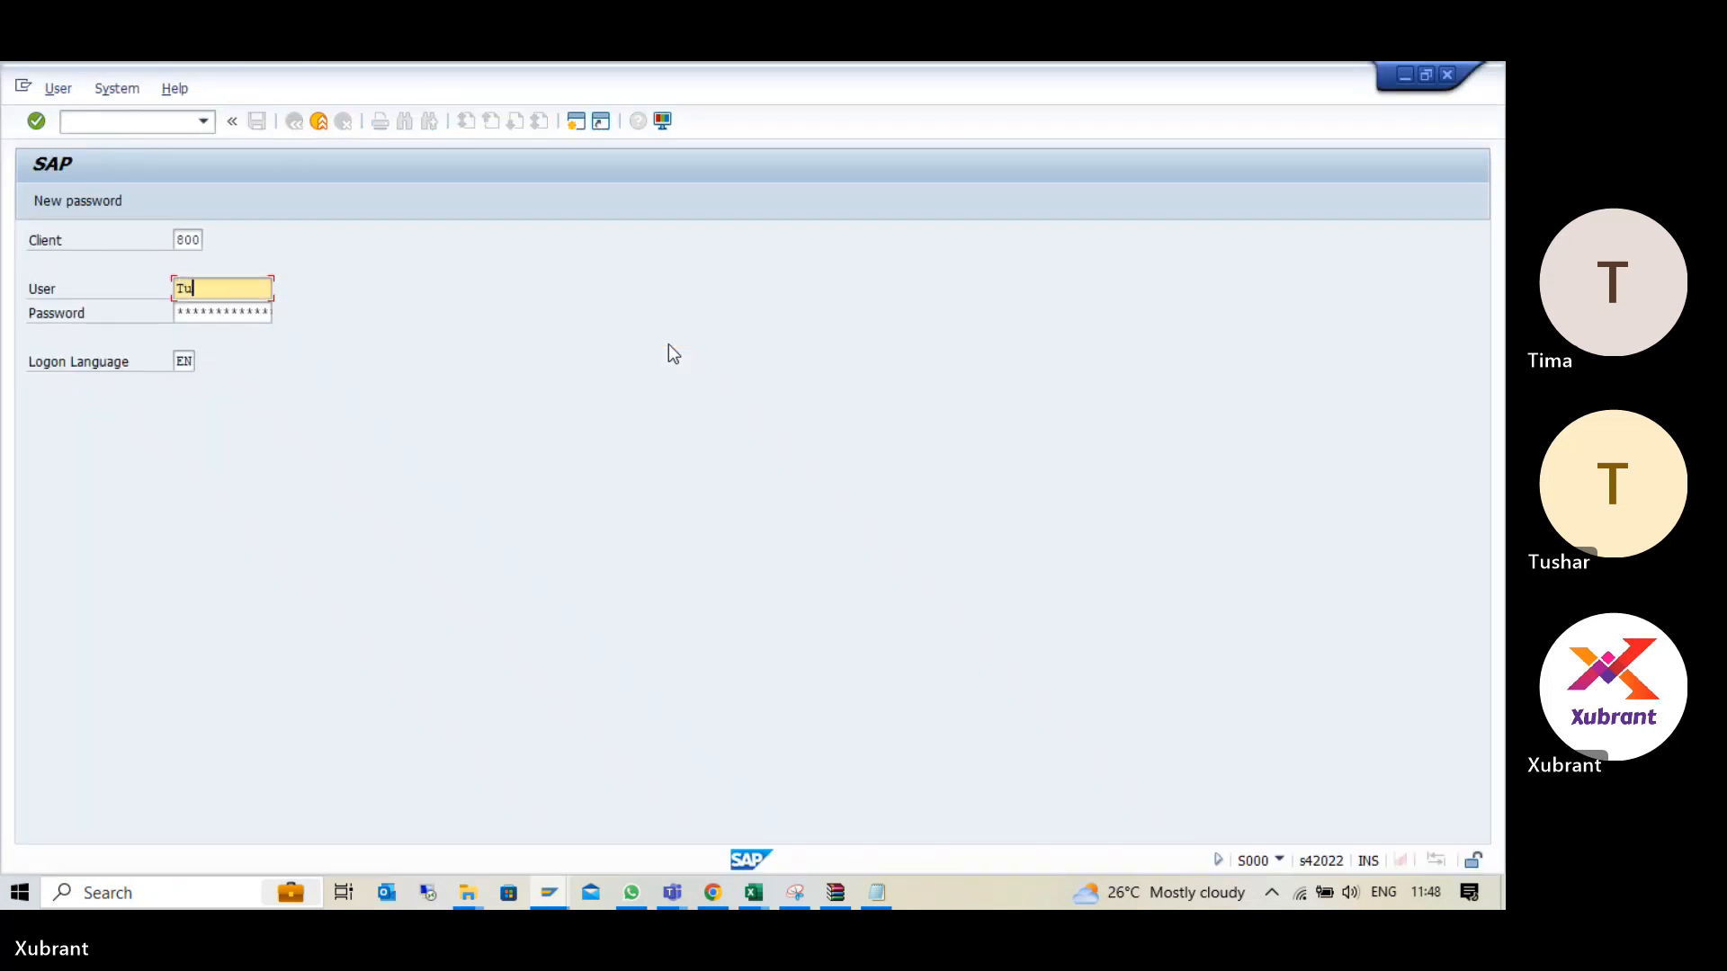
type("shar")
key("Tab")
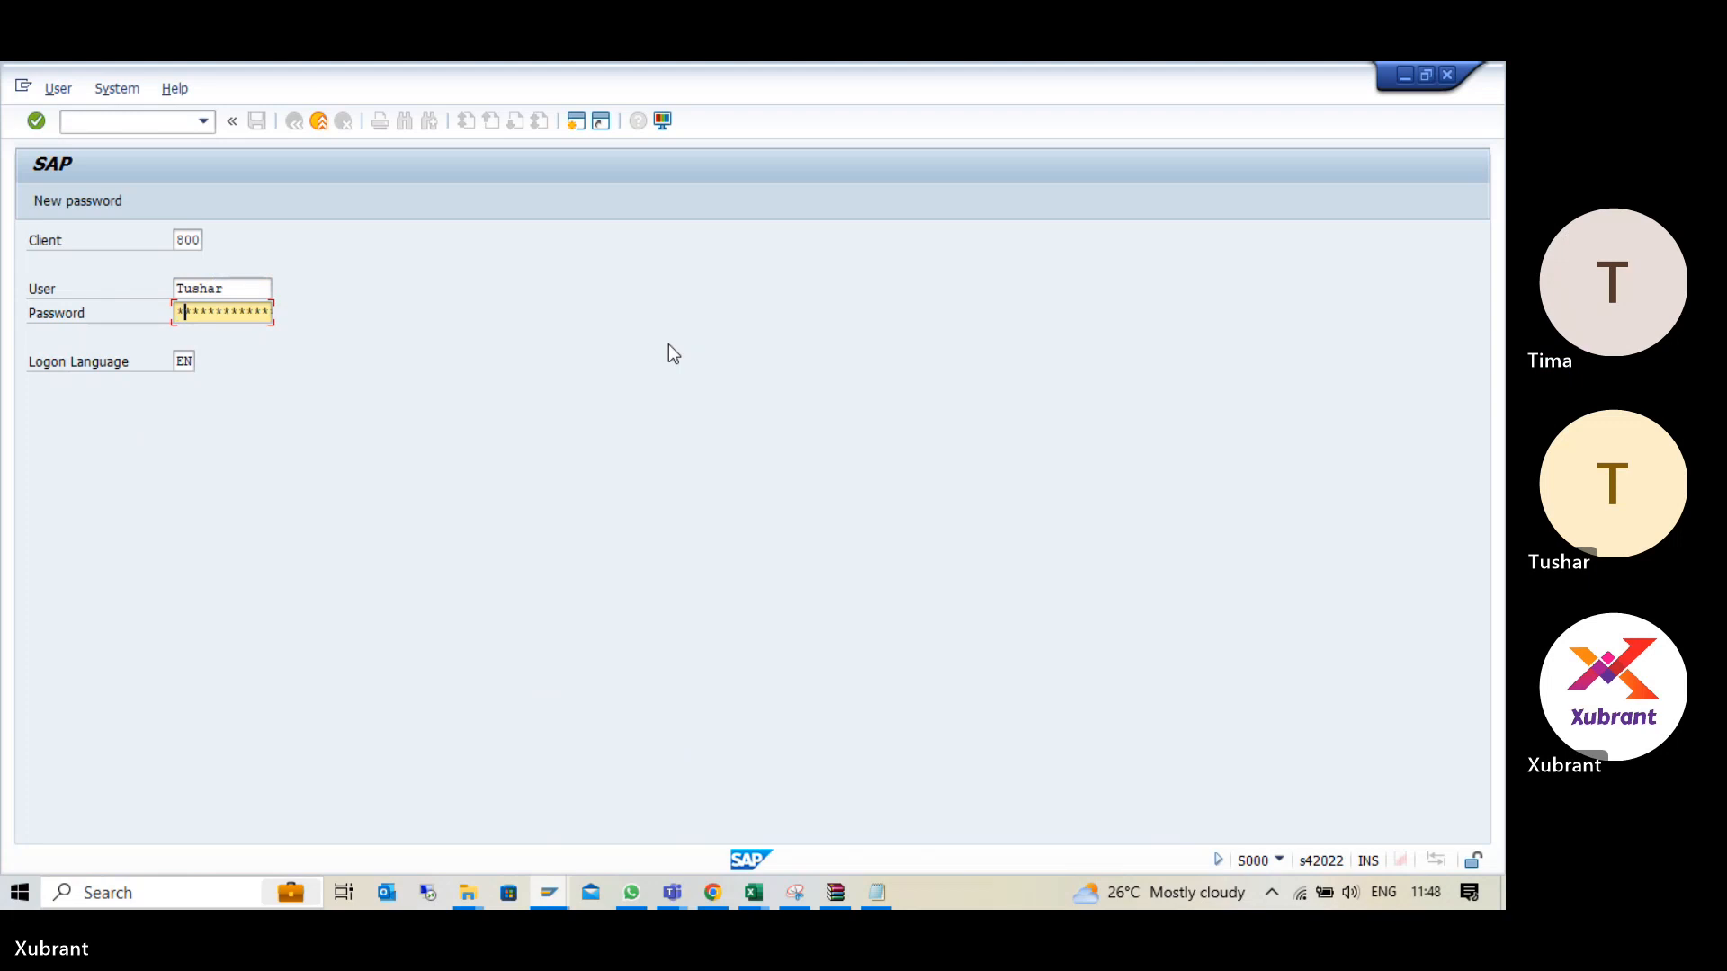
type("*****")
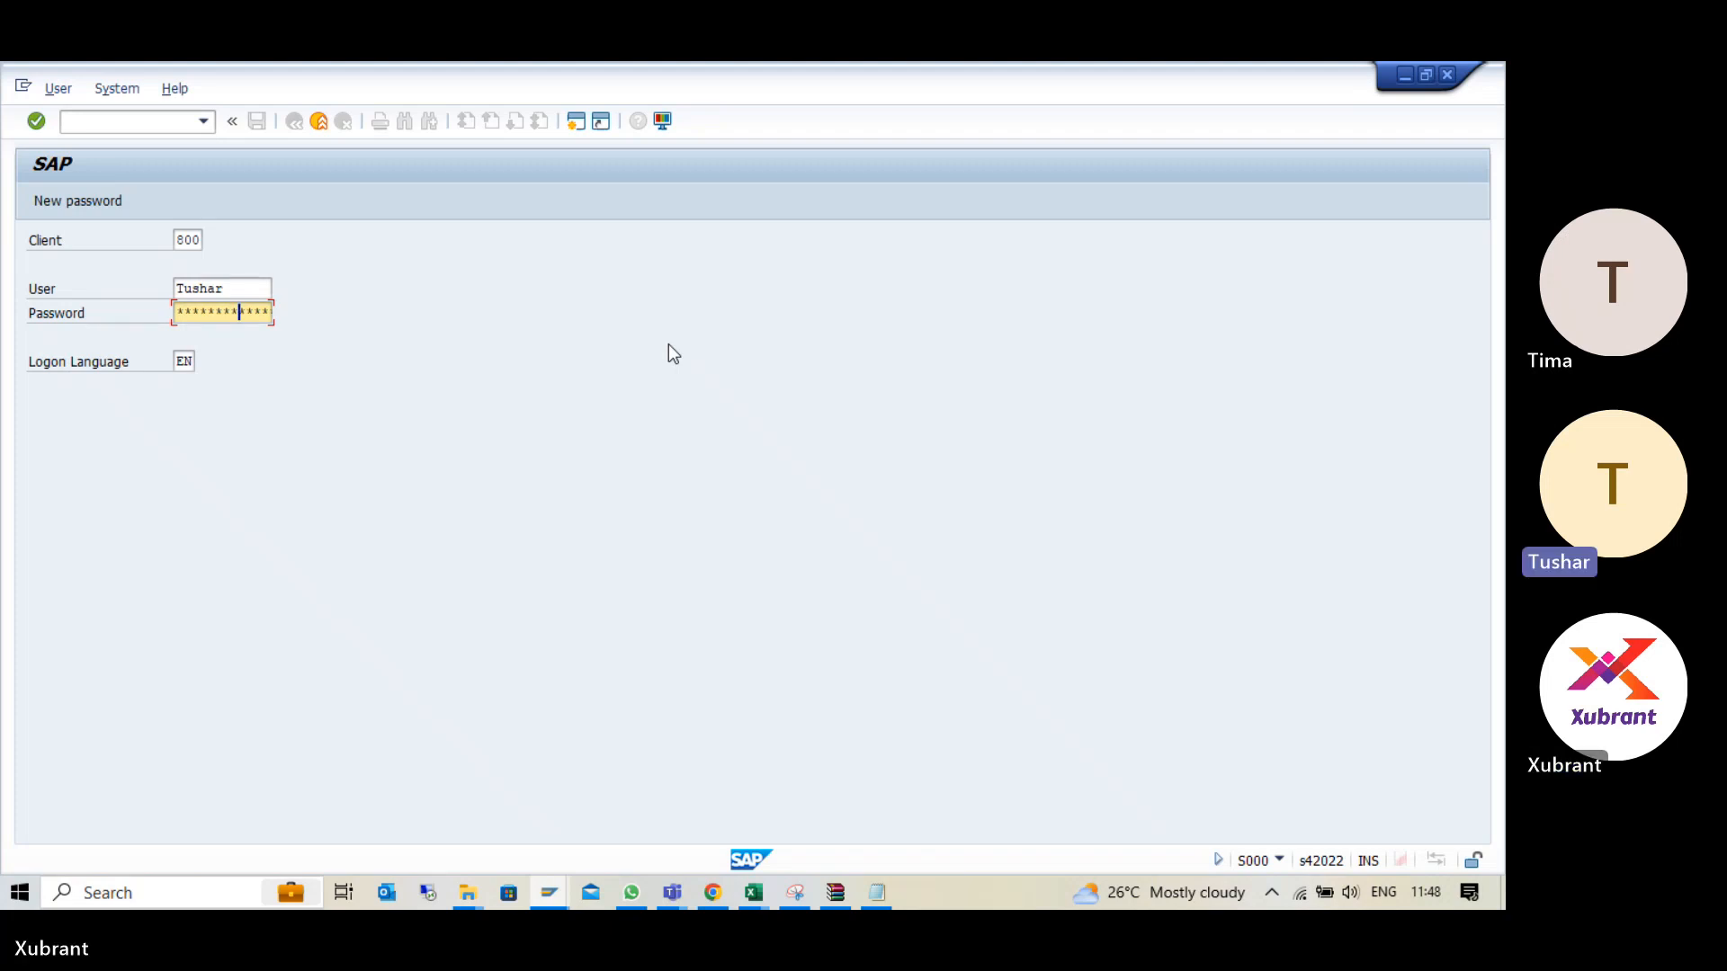
key("Return")
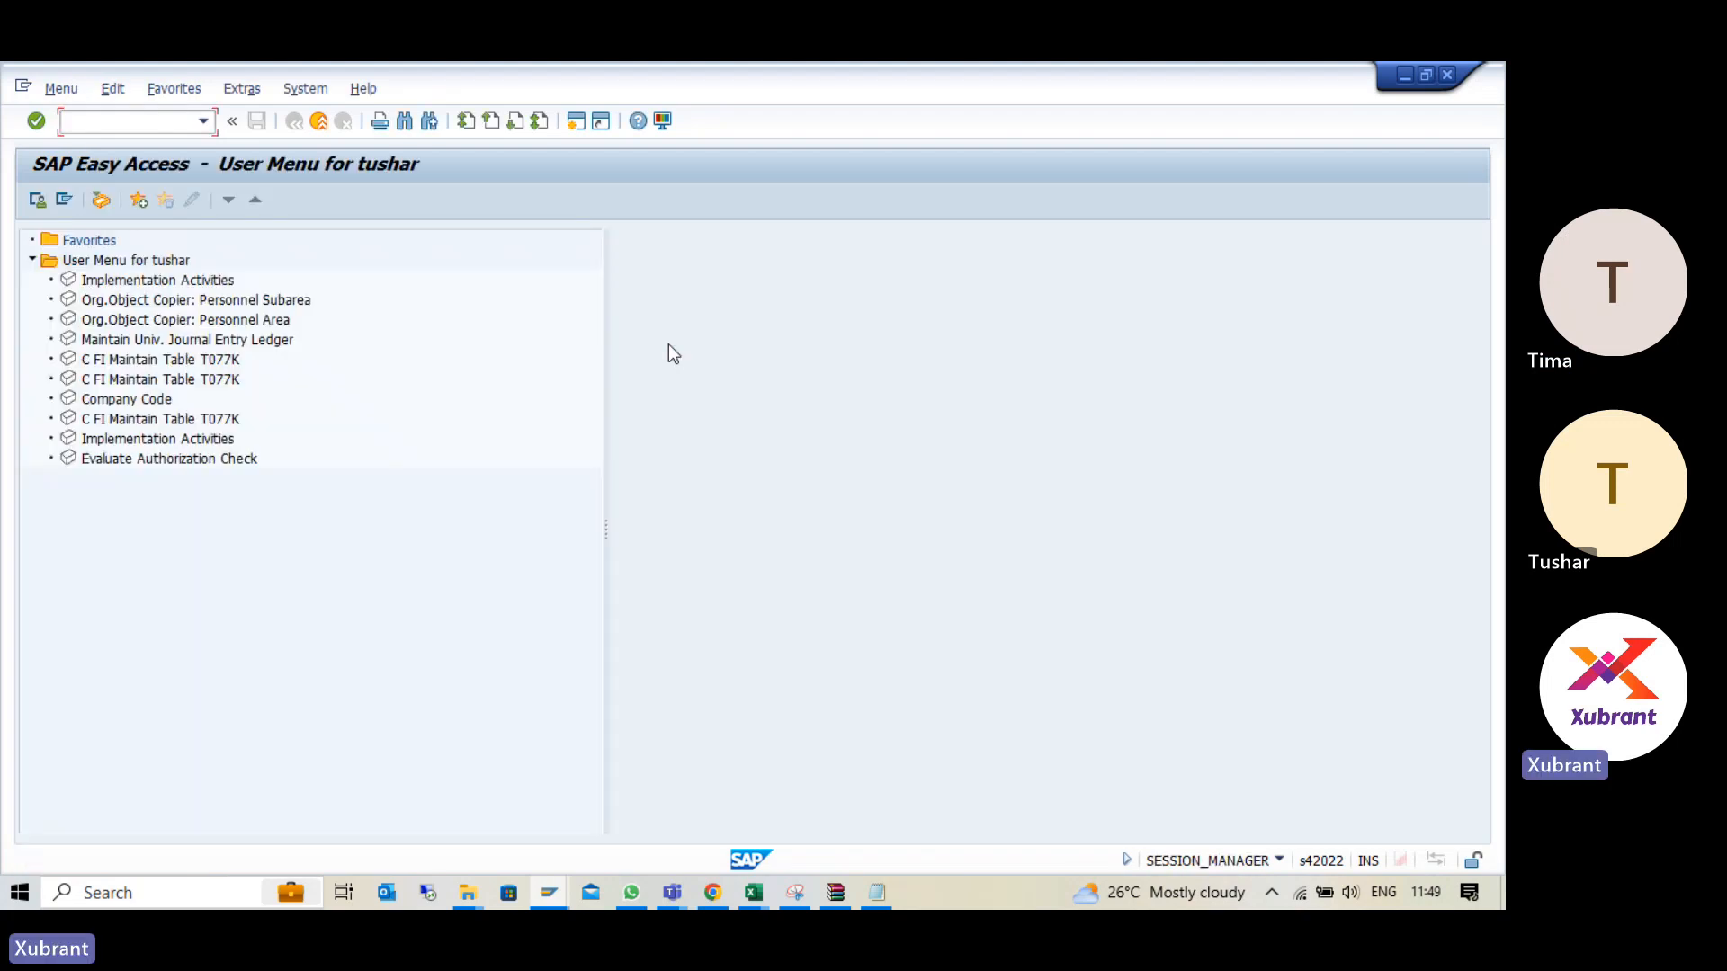
- Switch Easy Access from the user menu to the SAP menu and check the recent transaction codes
left_click(37, 202)
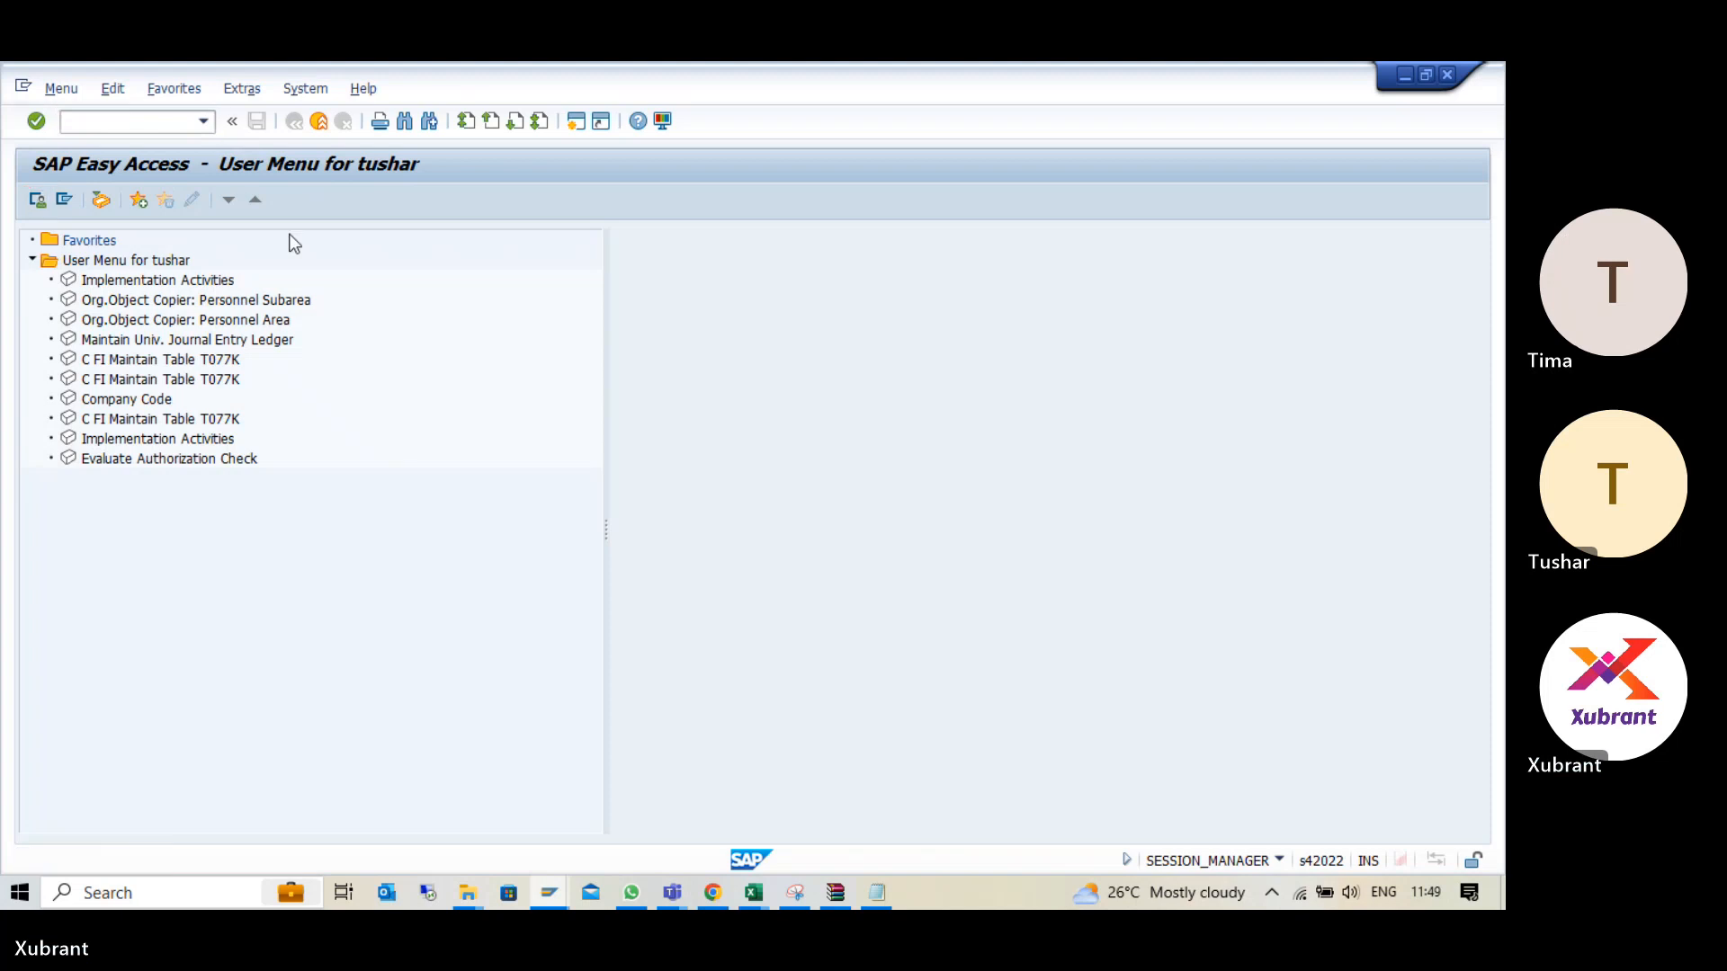
left_click(64, 200)
left_click(201, 121)
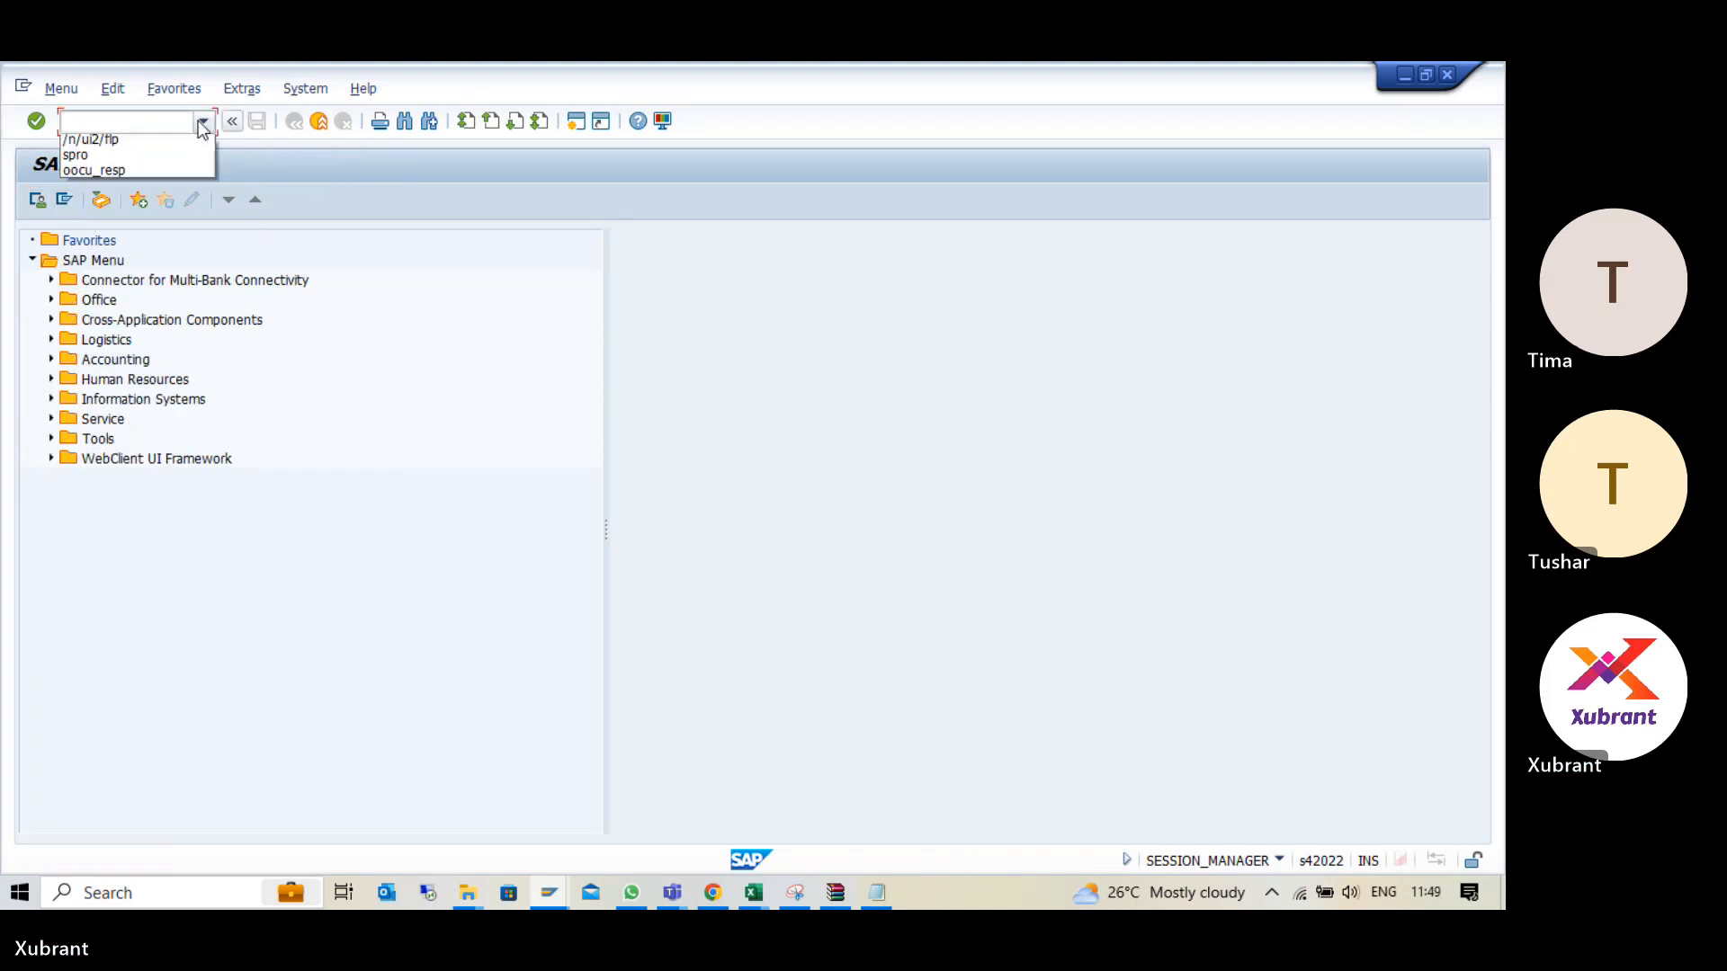
left_click(289, 466)
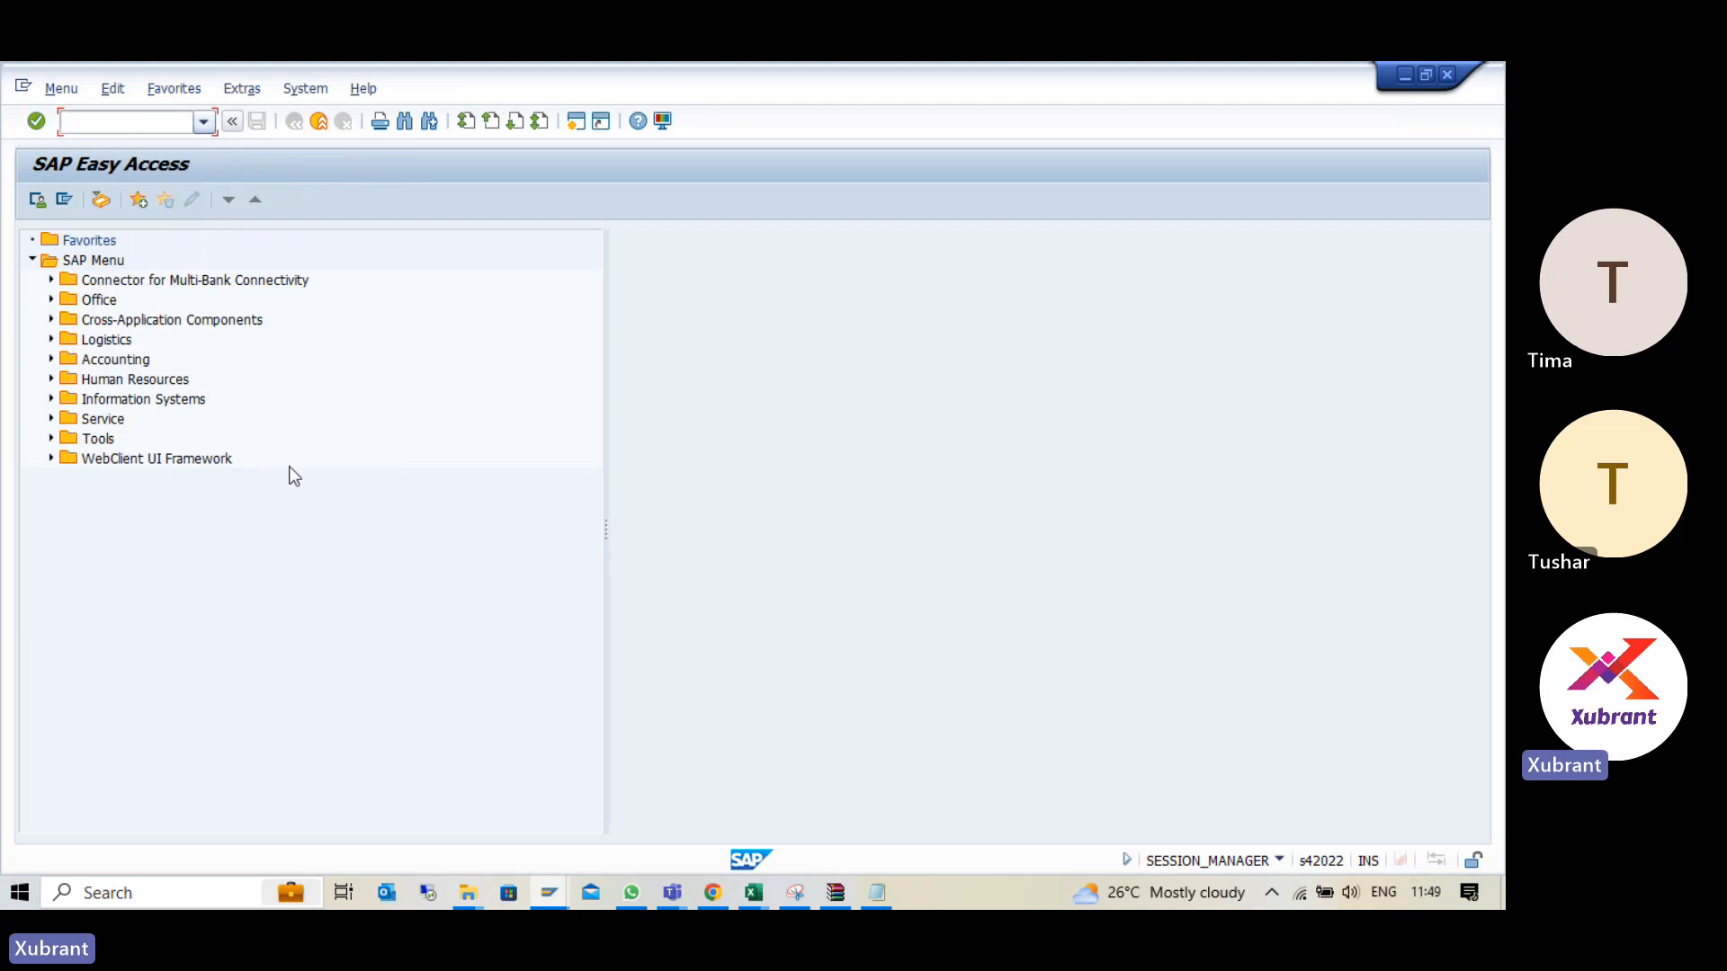
- Expand Accounting, Financial Supply Chain Management and Bank Communication Management down to the Processing folder in the SAP menu
left_click(51, 360)
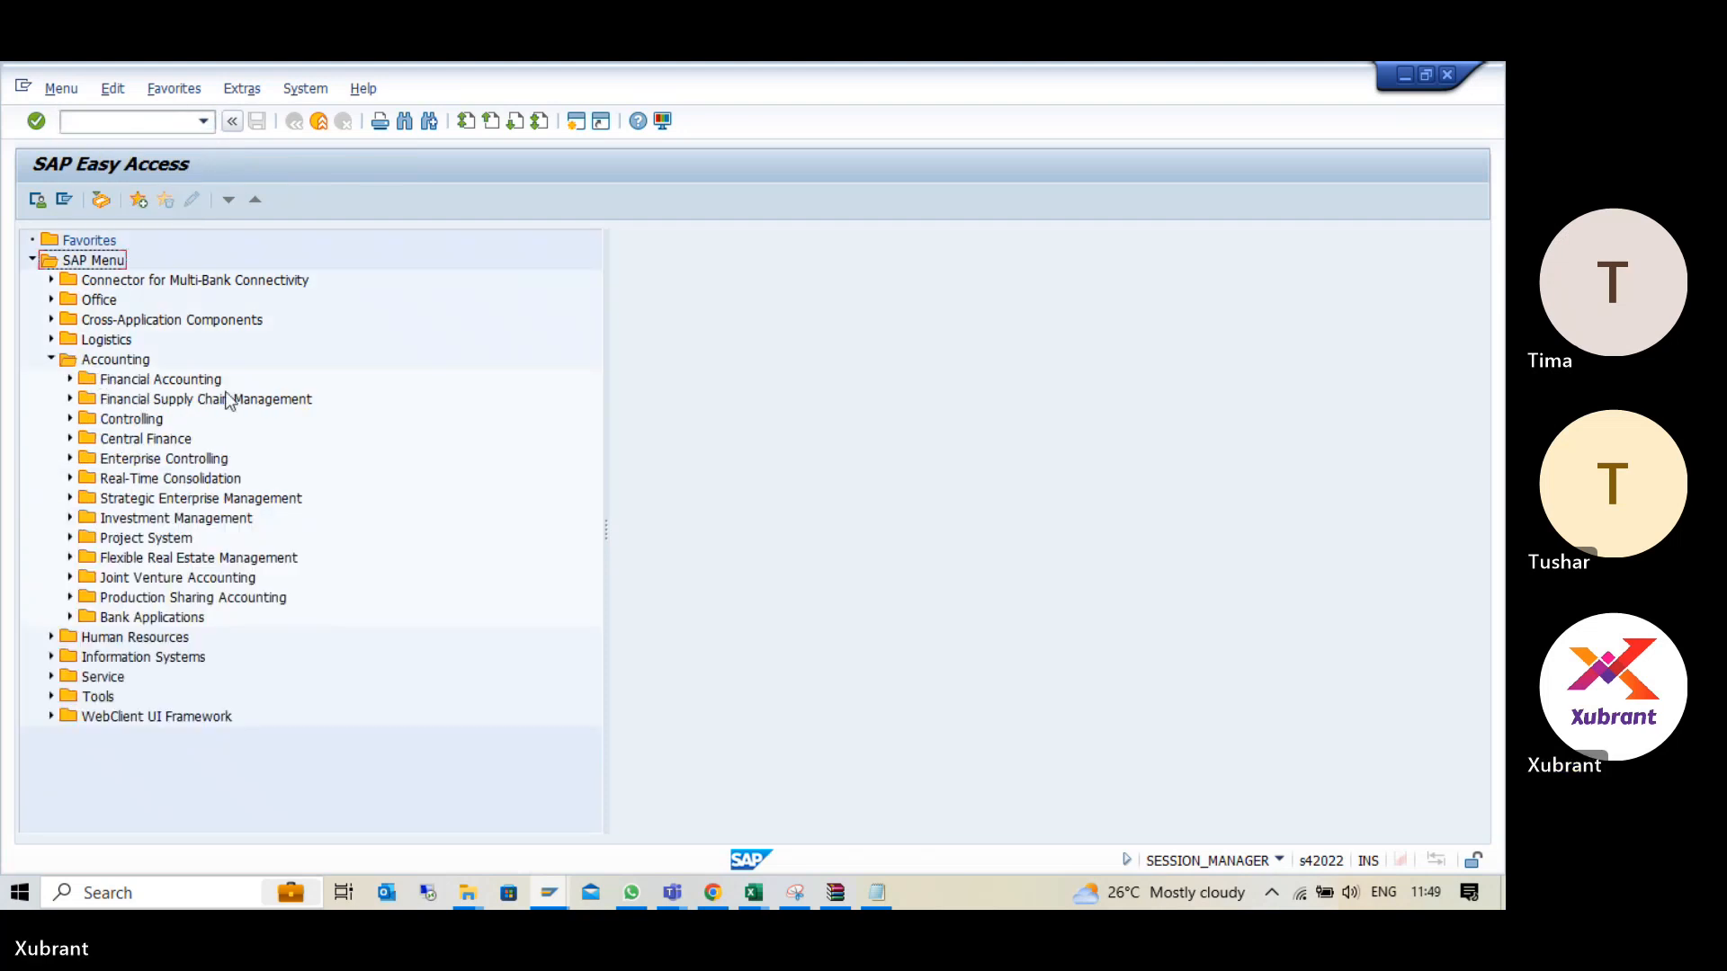
left_click(70, 398)
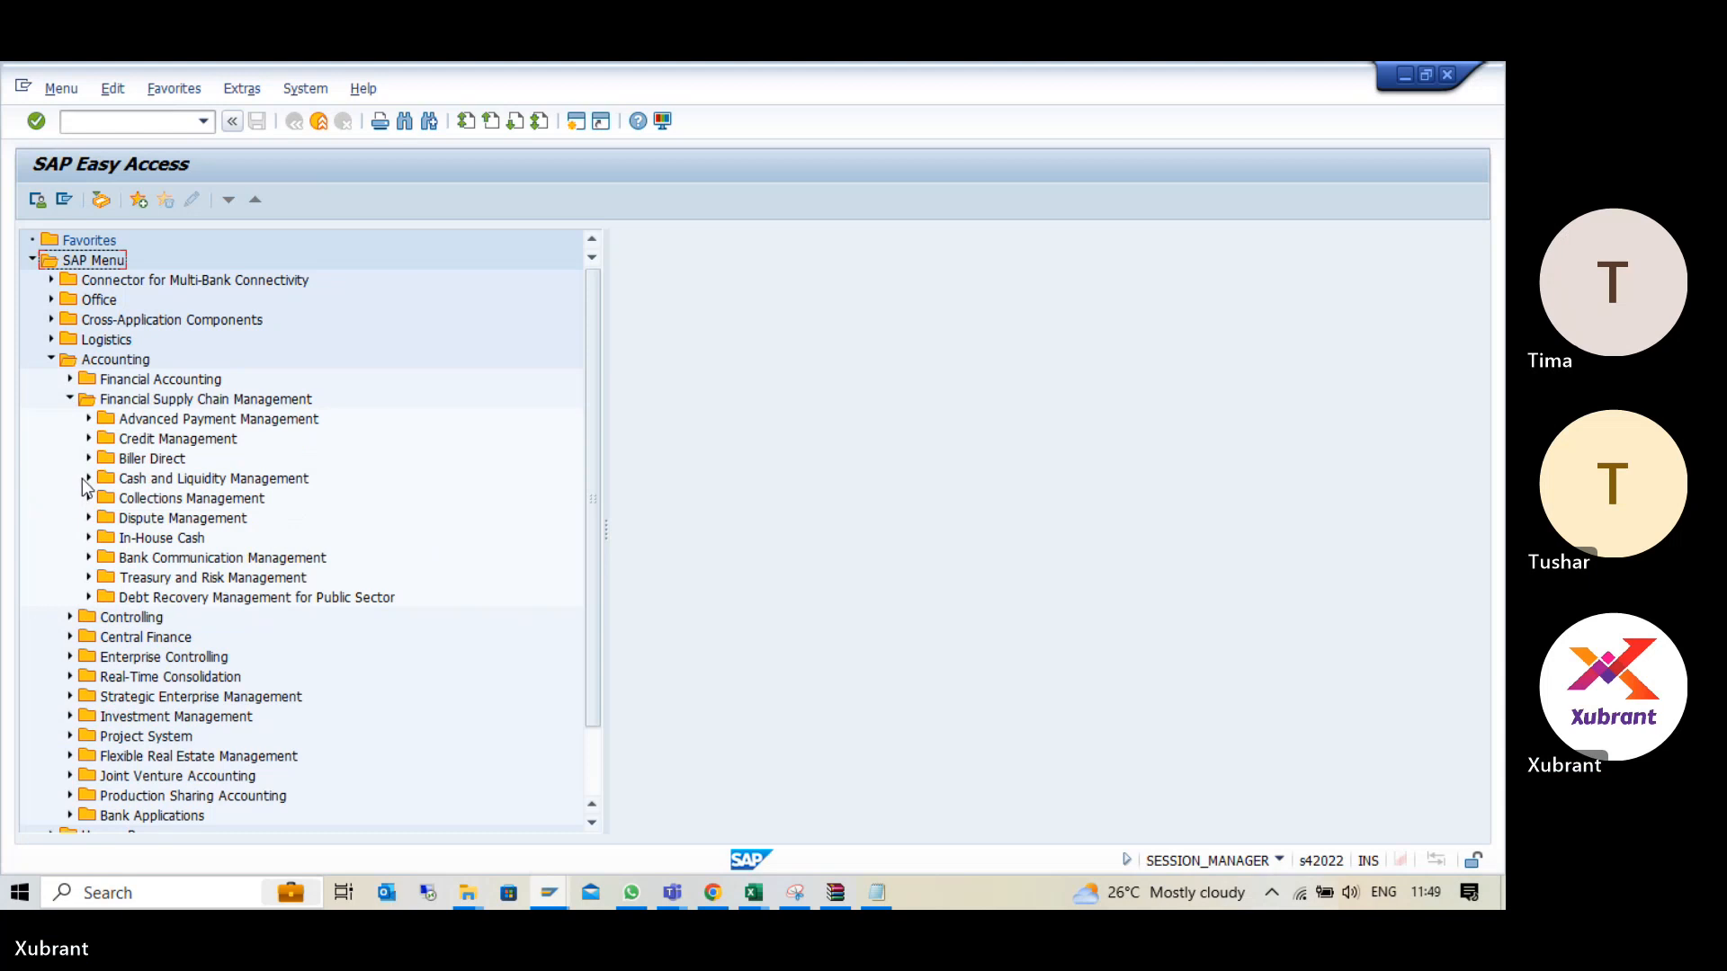
left_click(88, 558)
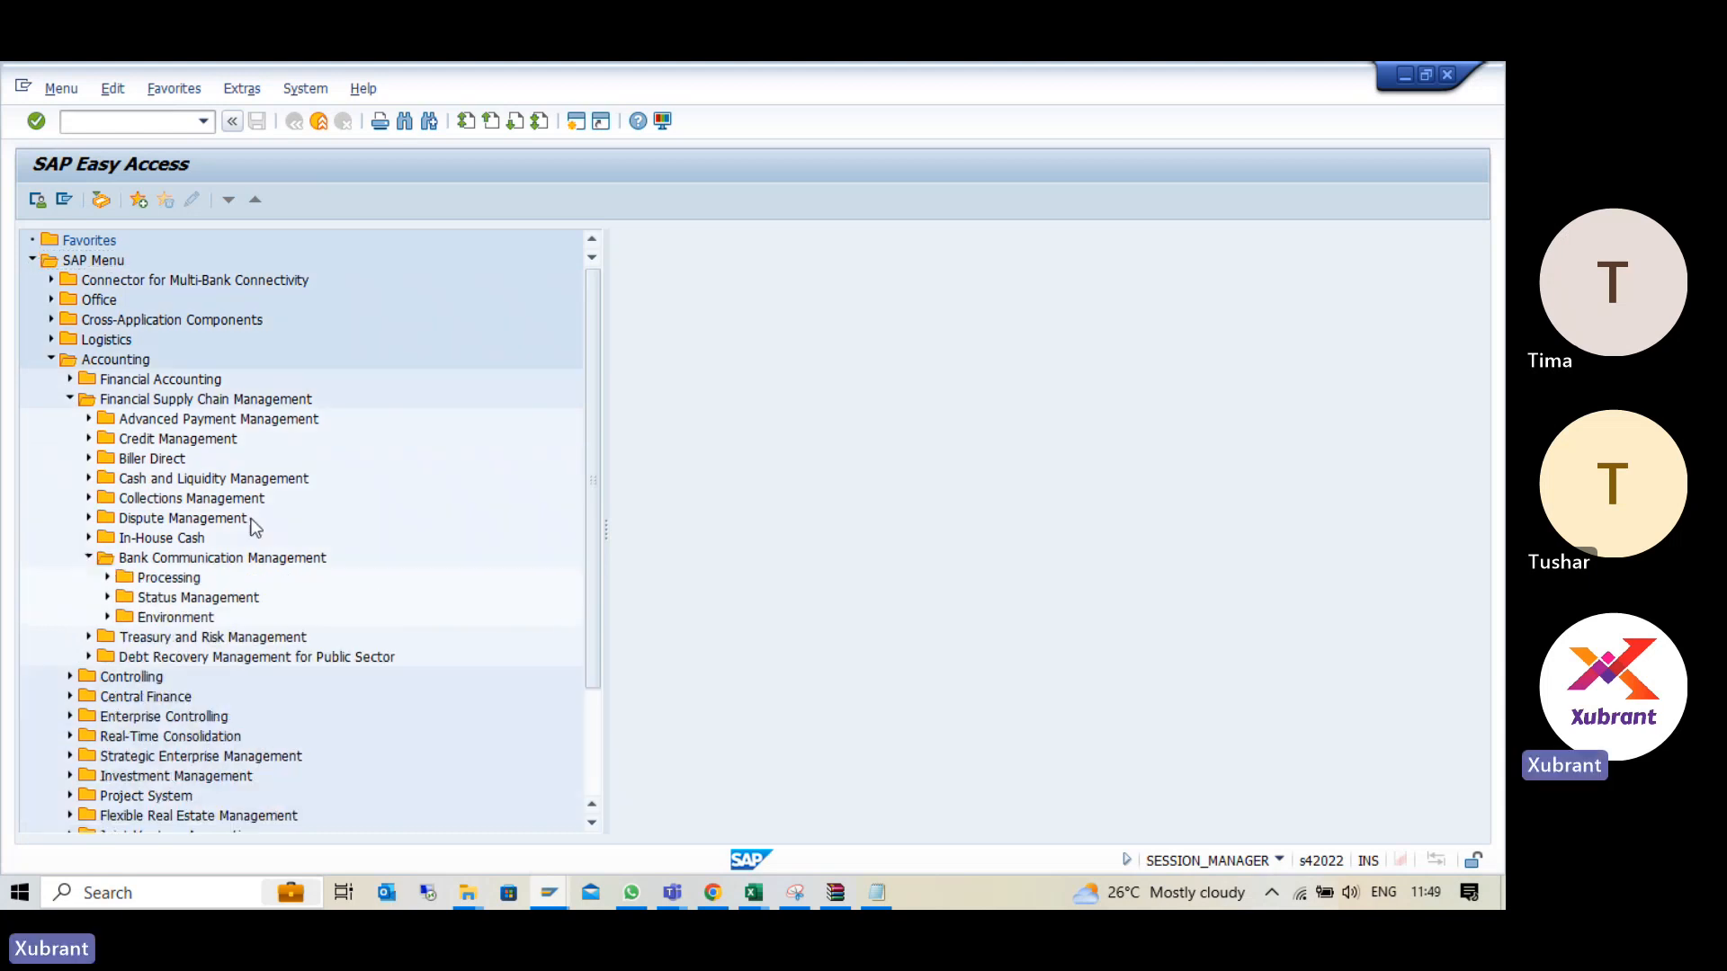
left_click(107, 577)
scroll(341, 515, "down", 1)
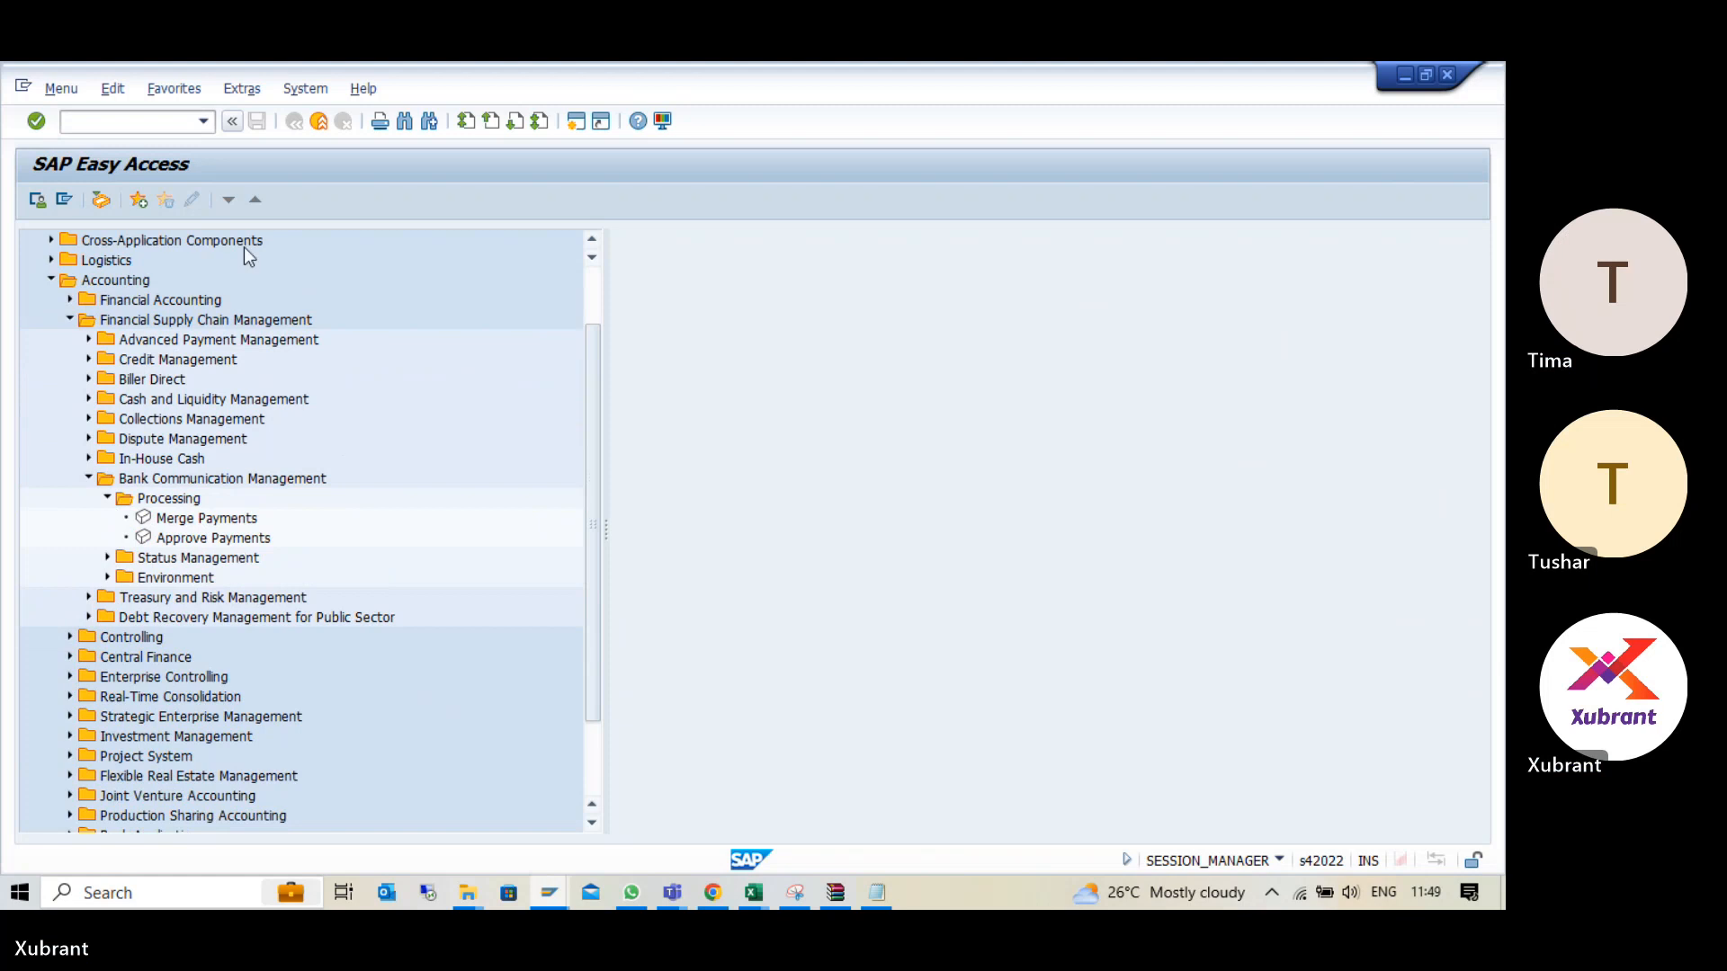
- Turn on Display Technical Names in the SAP Easy Access settings
left_click(246, 90)
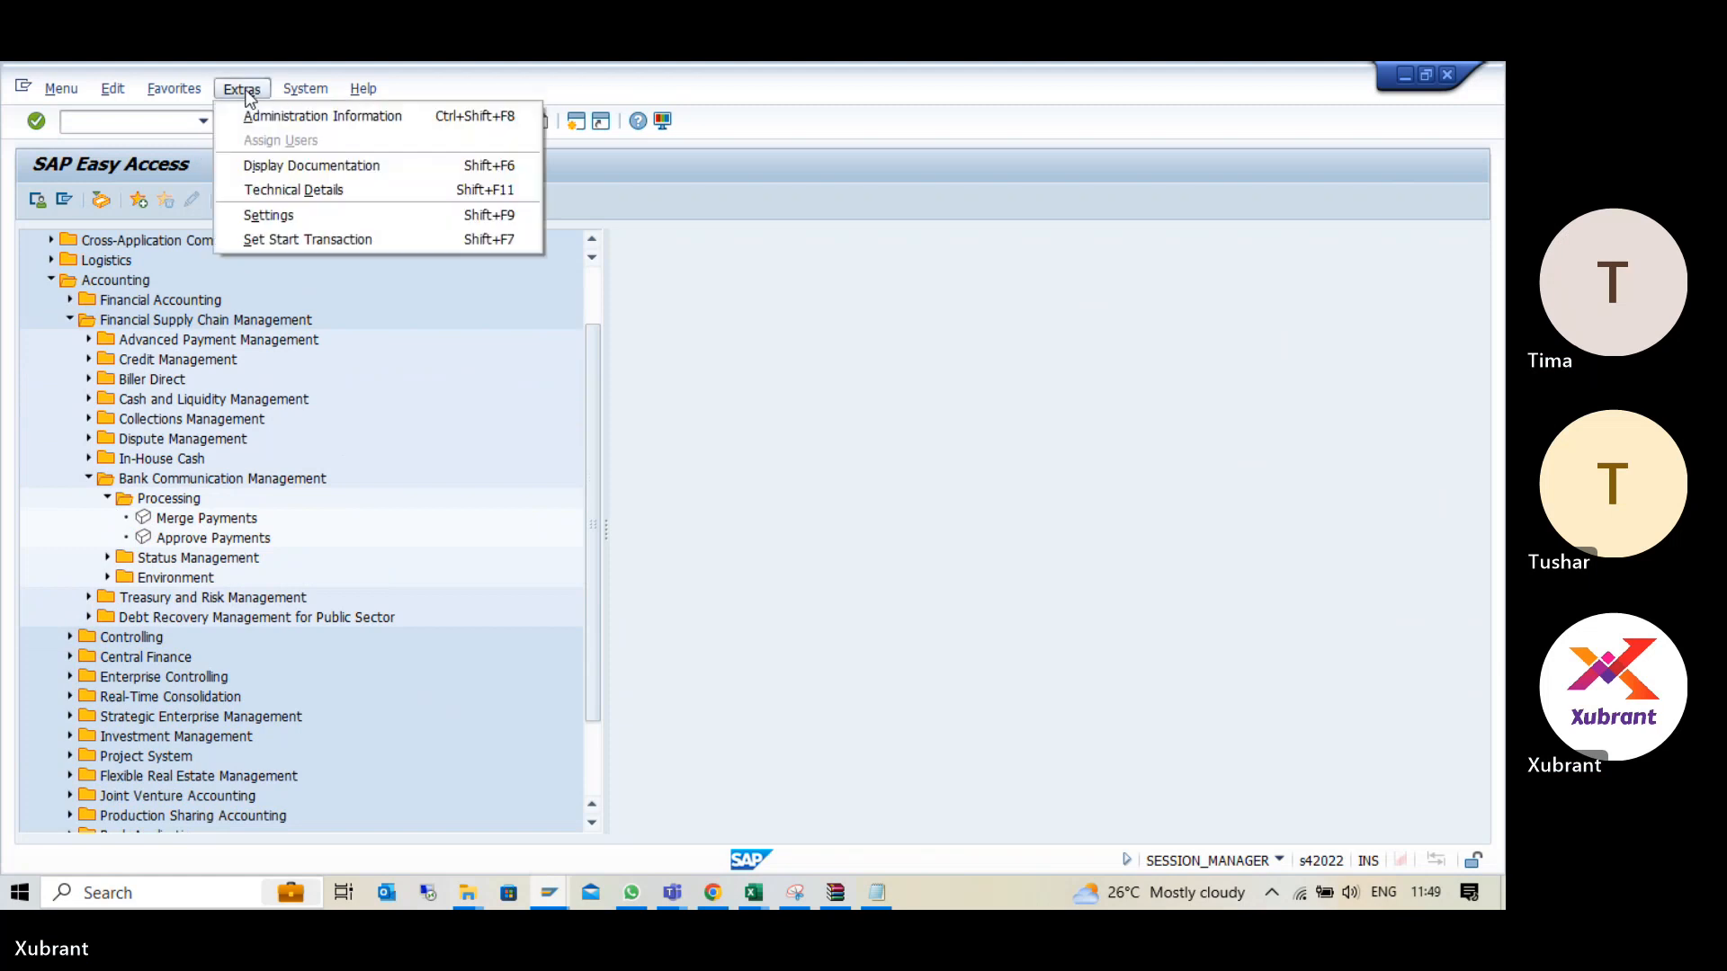
left_click(277, 219)
left_click(112, 420)
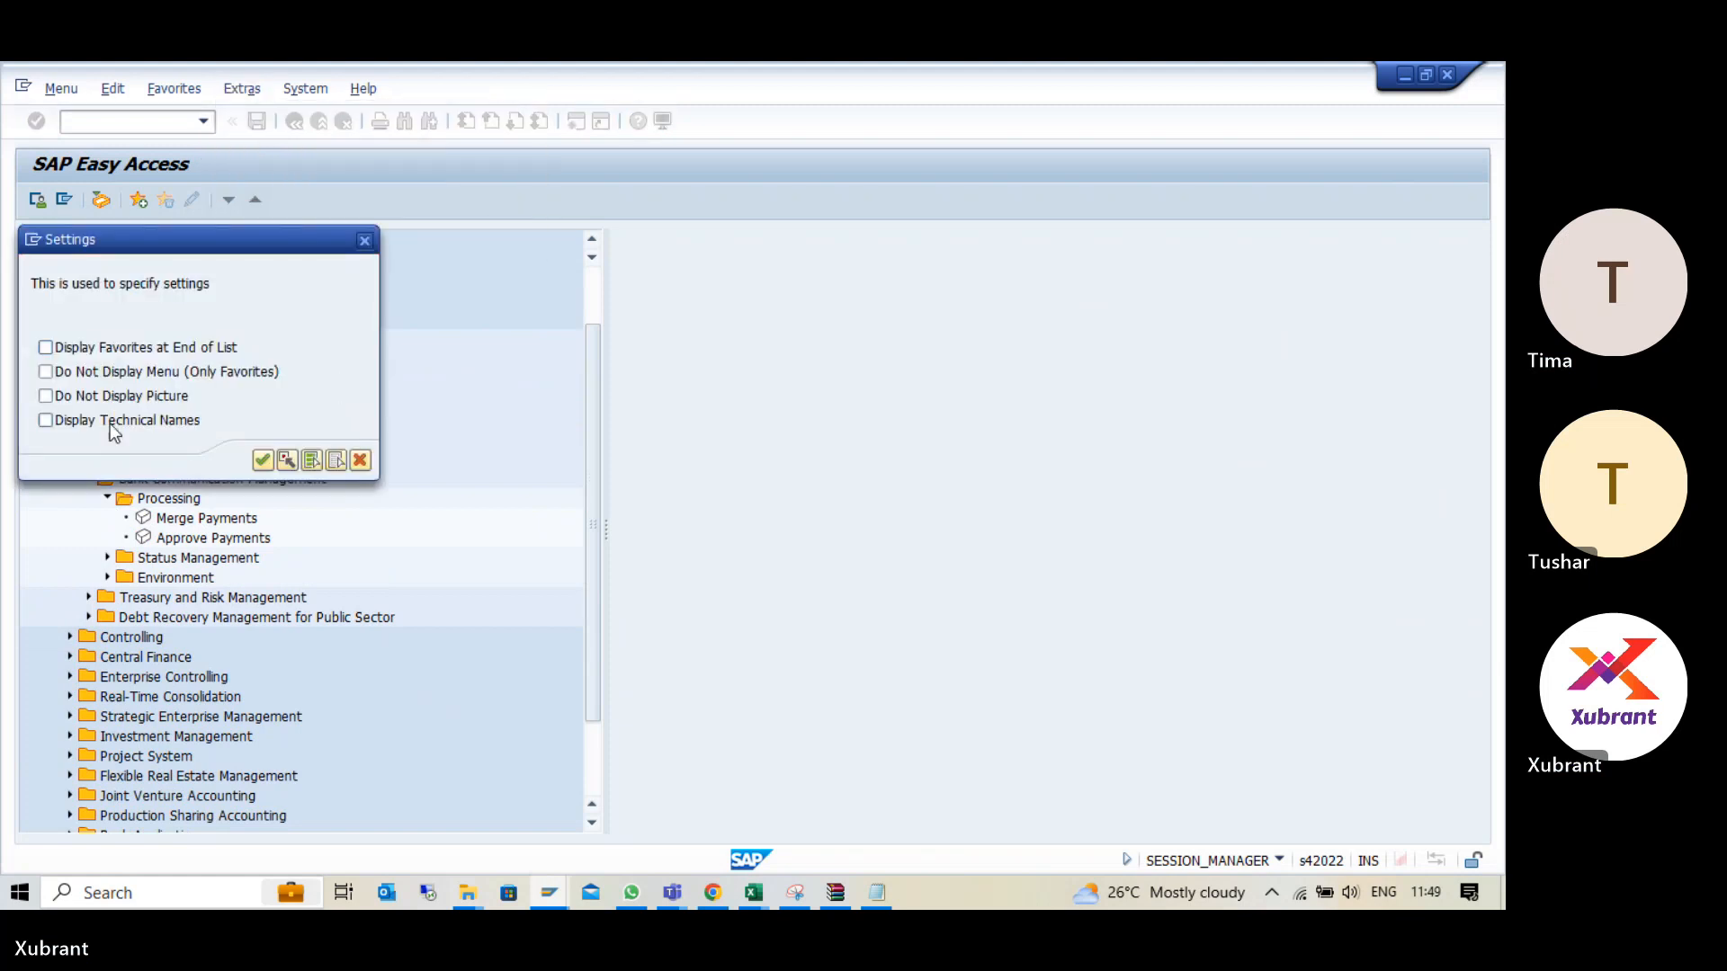
left_click(263, 459)
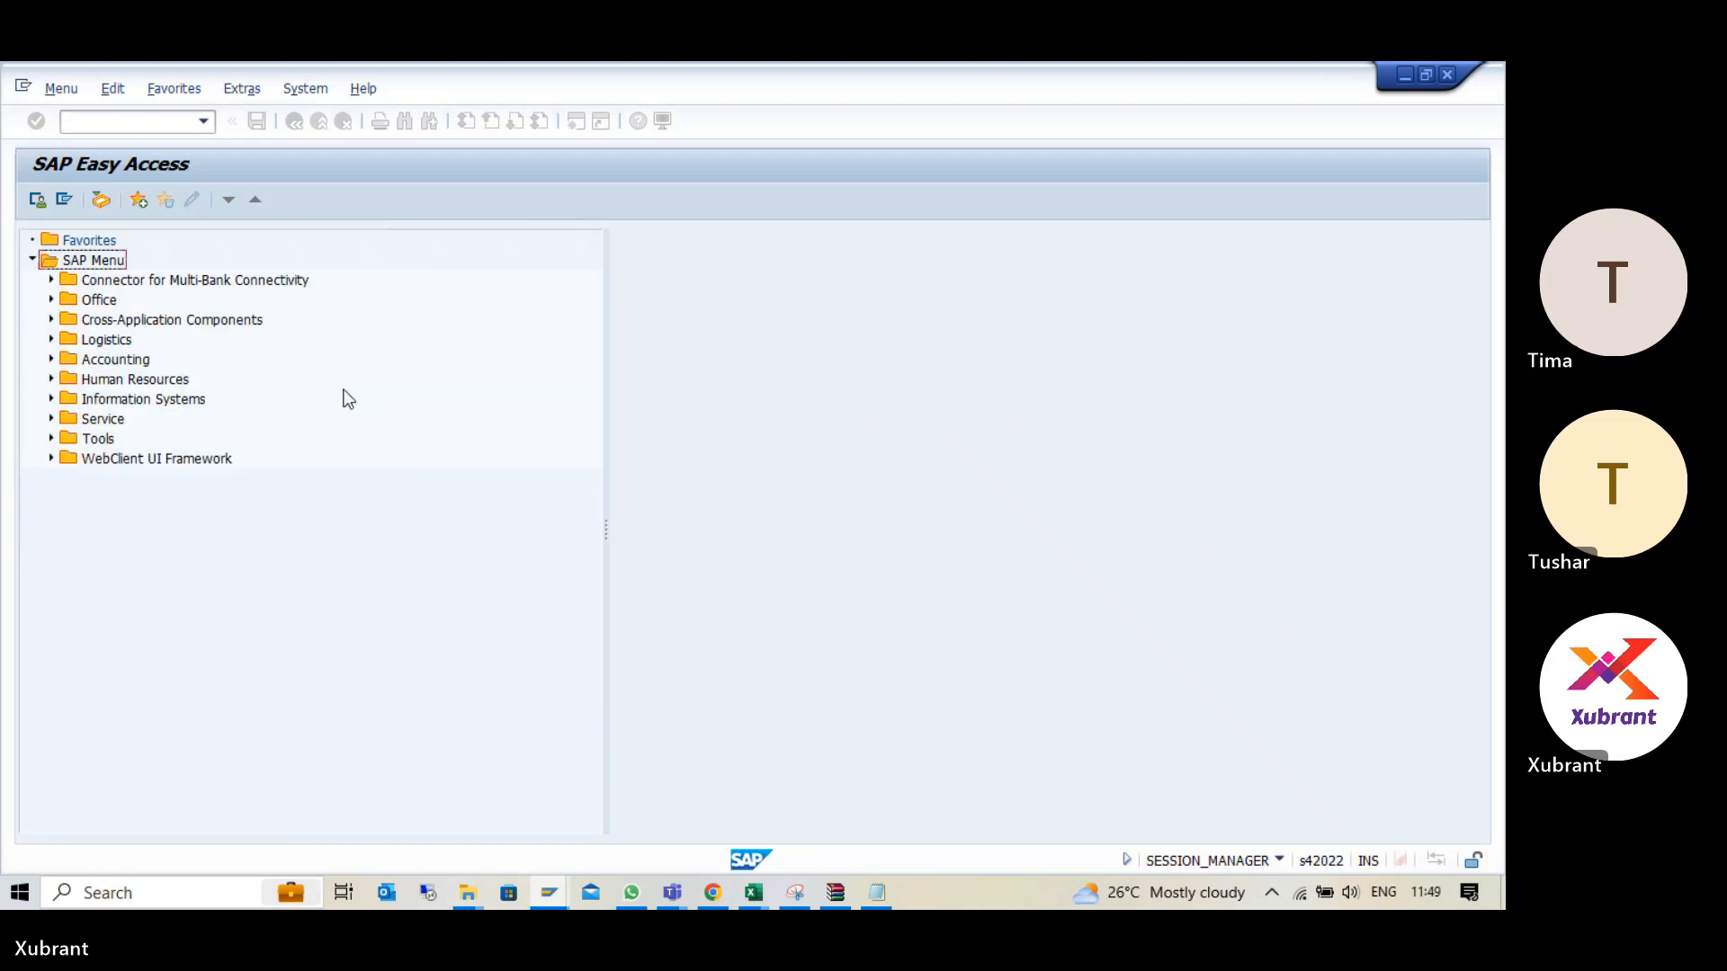
- Start BNK_APP - Approve Payments from the Processing folder of Bank Communication Management under Financial Supply Chain Management
left_click(51, 360)
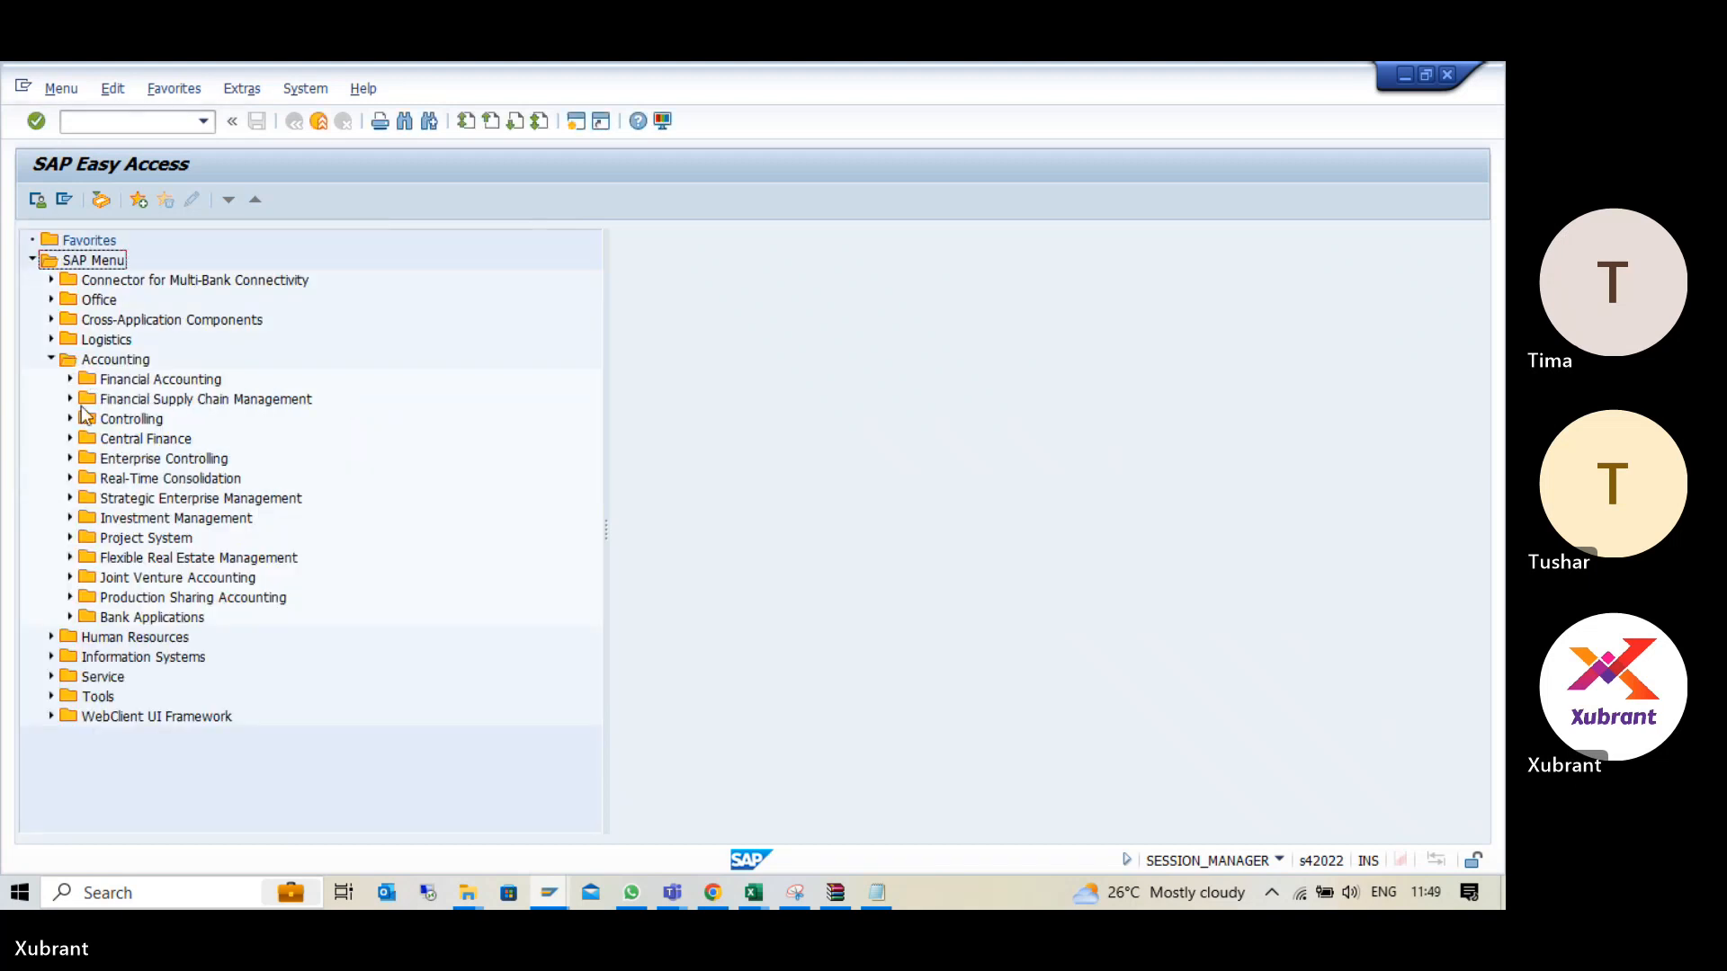
left_click(69, 399)
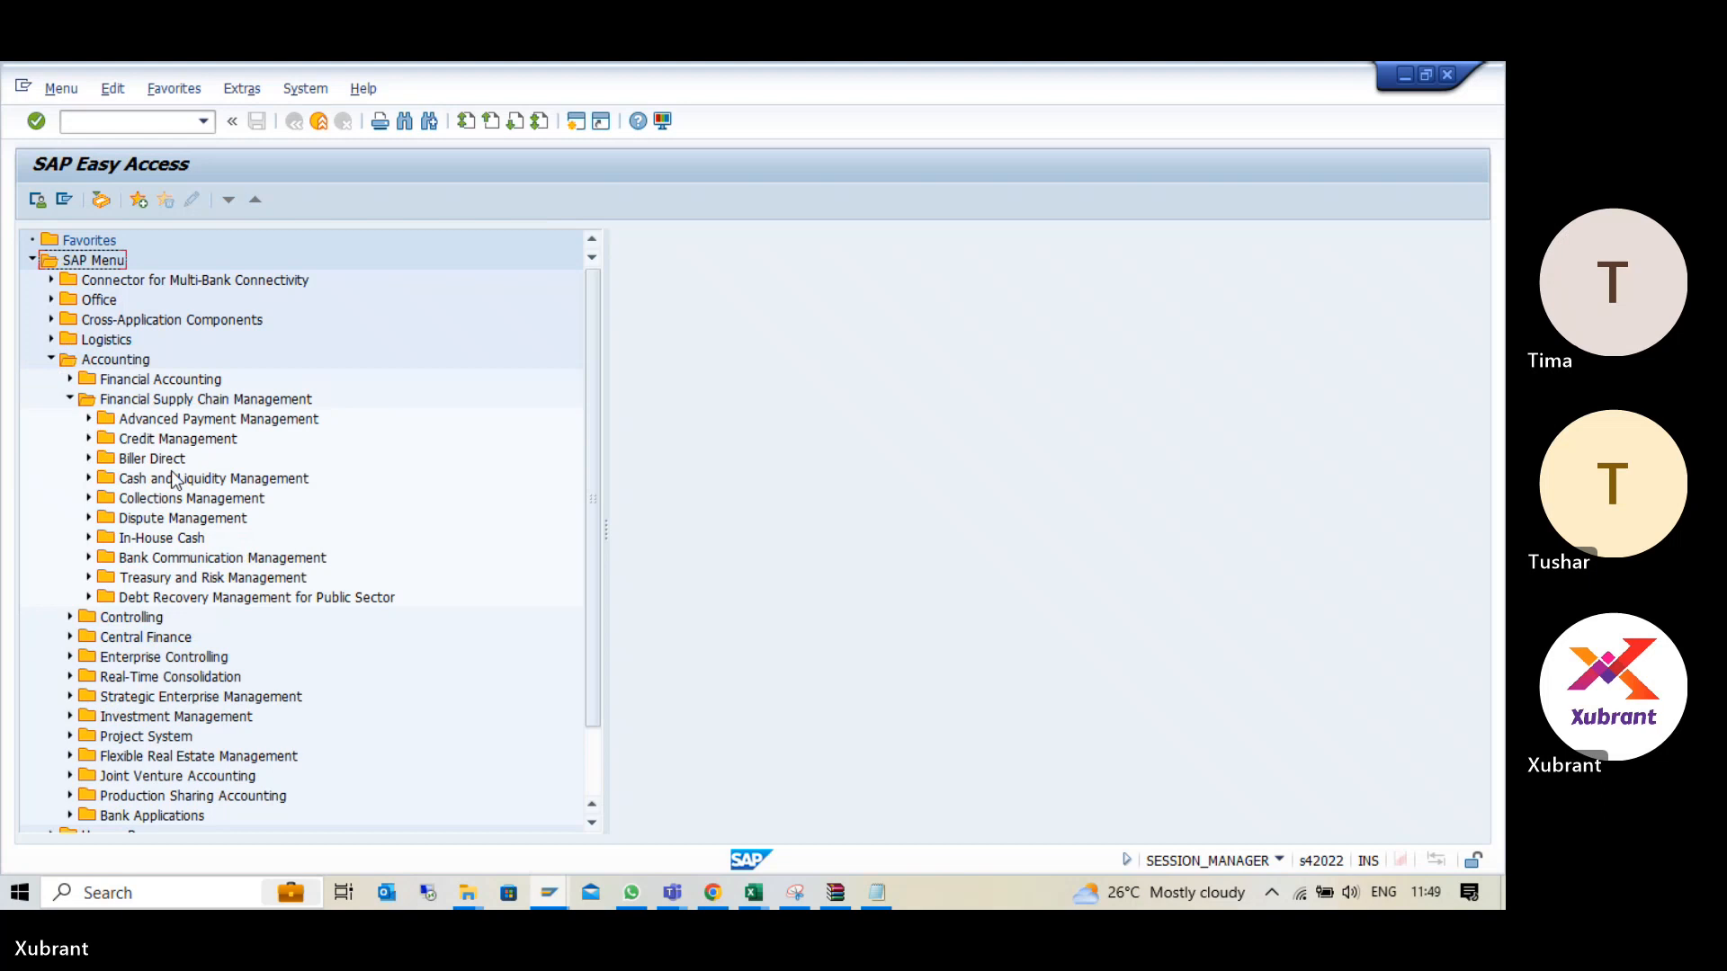
left_click(89, 558)
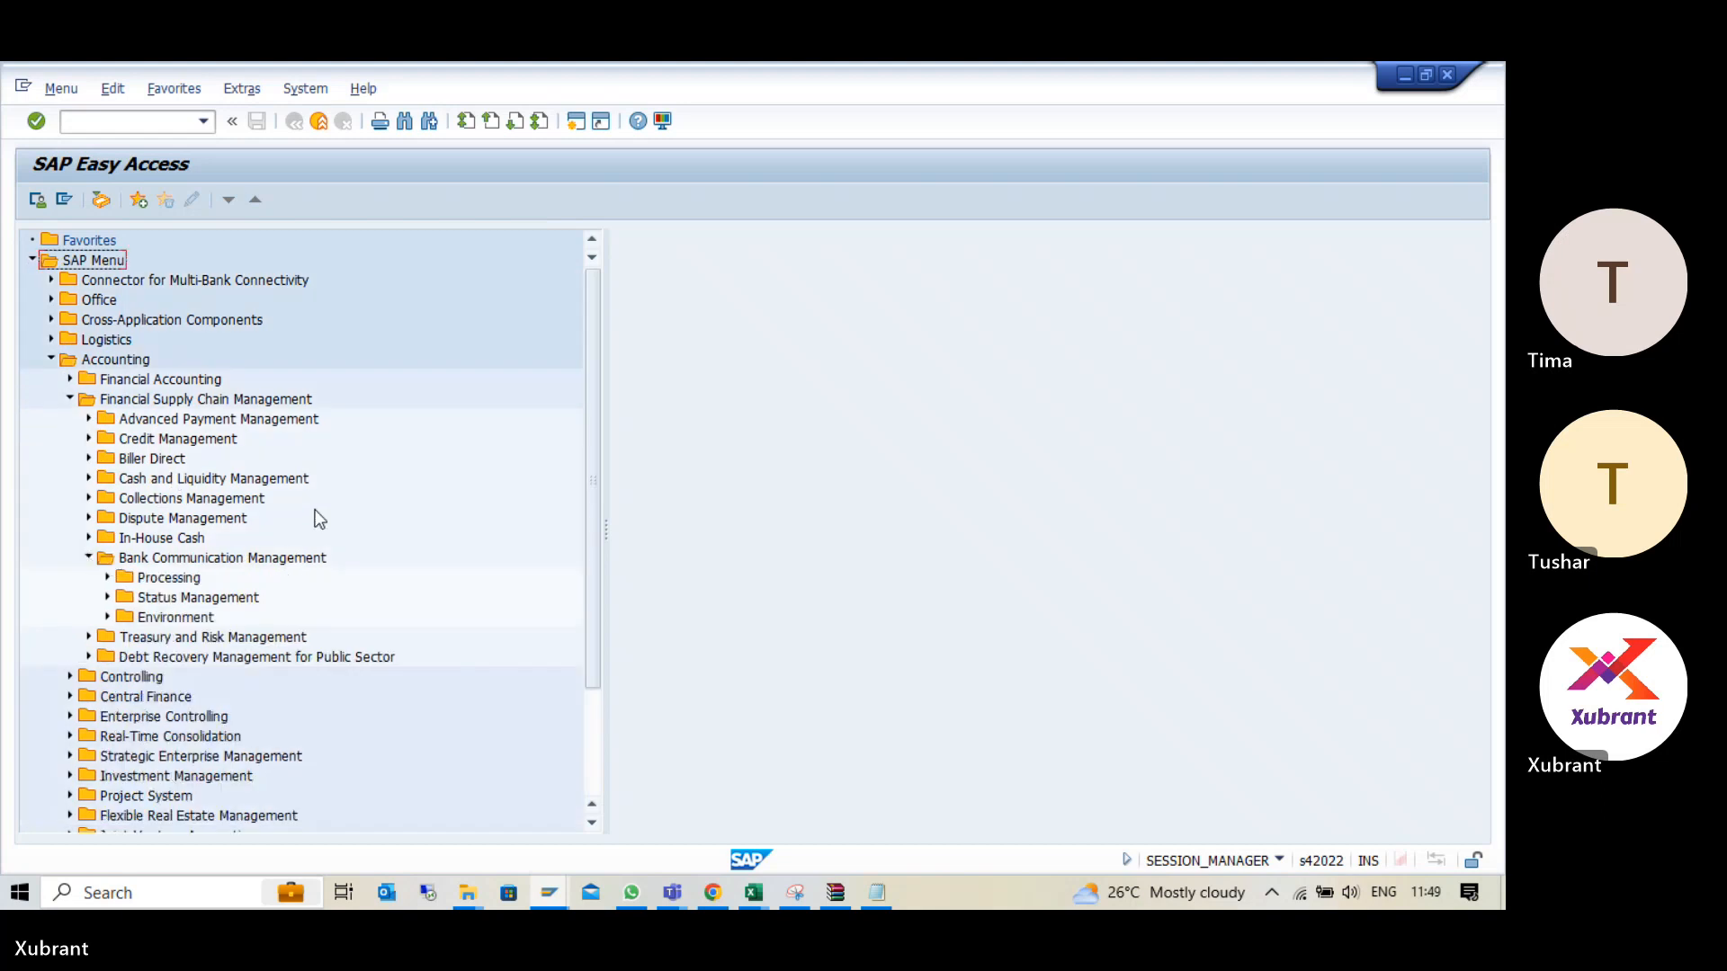
left_click(106, 577)
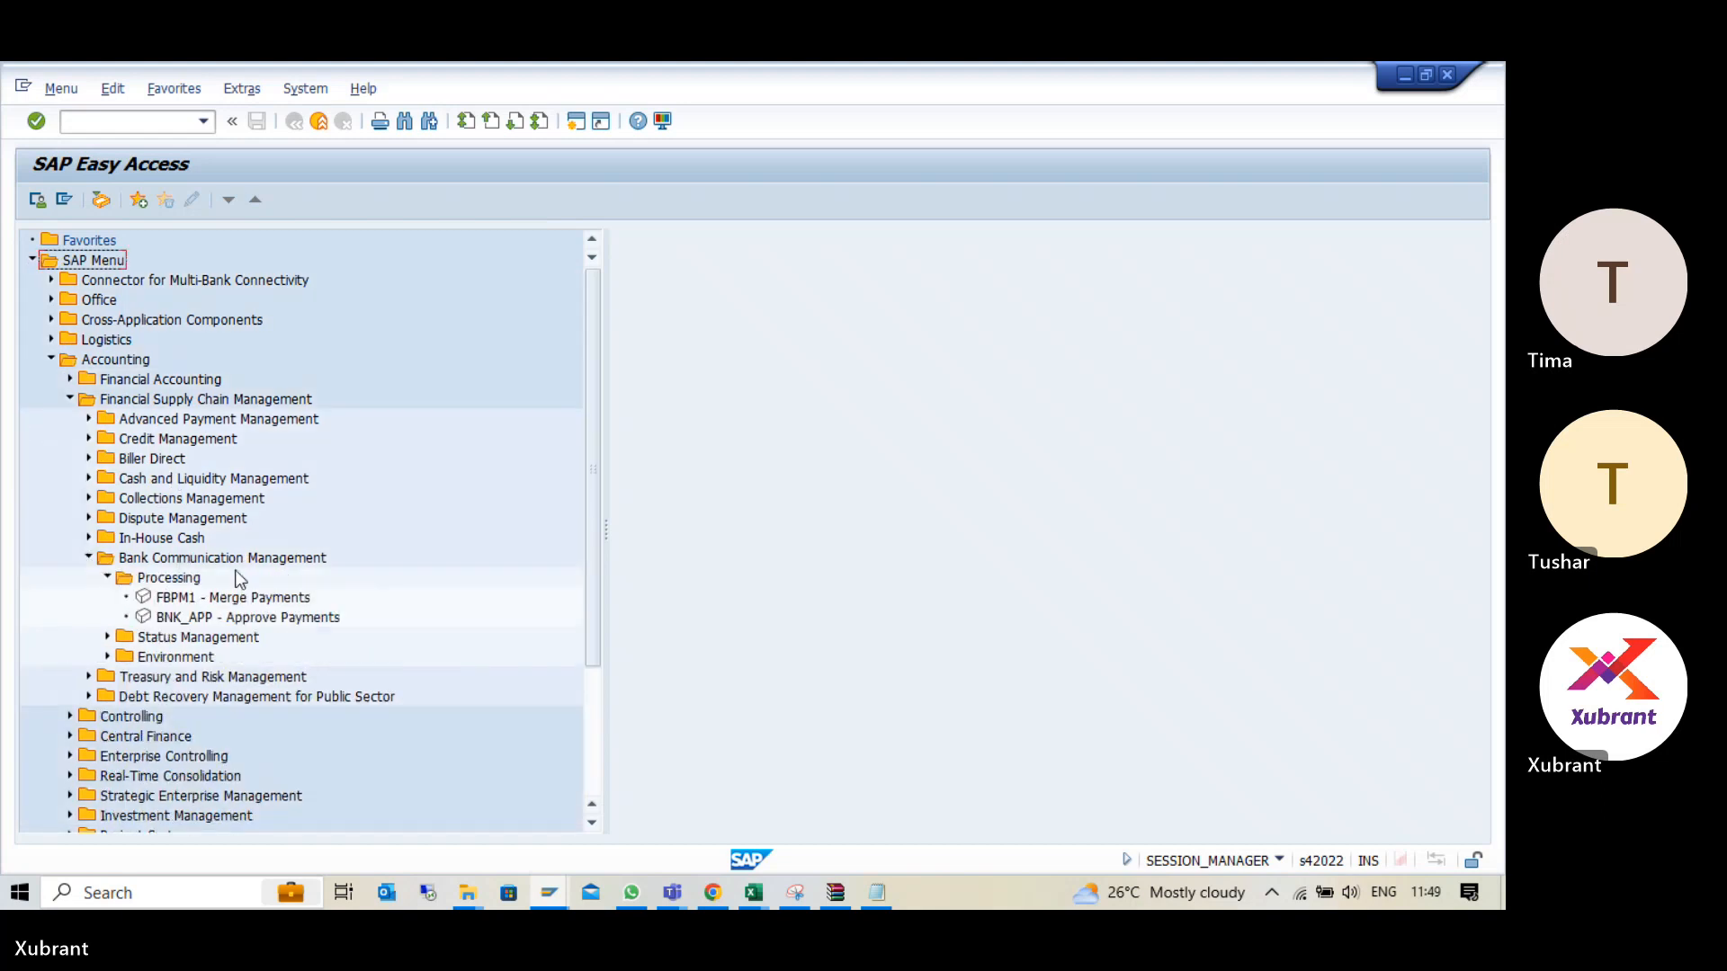
double_click(203, 618)
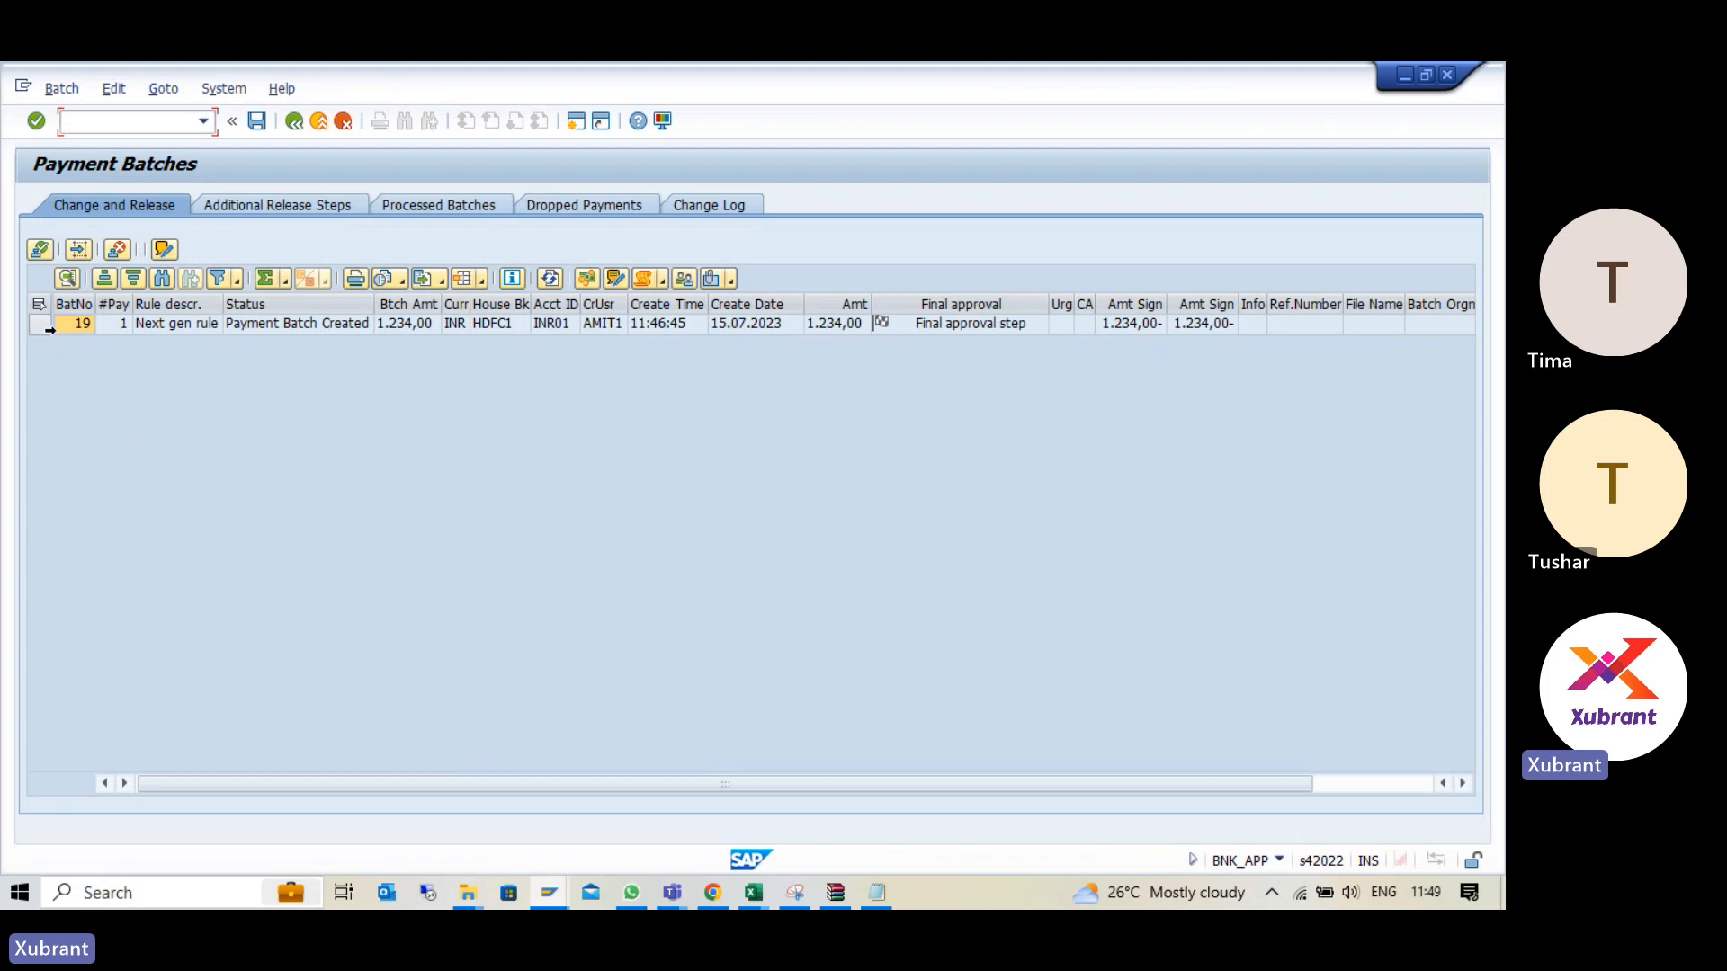
- Try approving and saving batch 19, cancel the approval message and exit the payment batches without saving
left_click(944, 325)
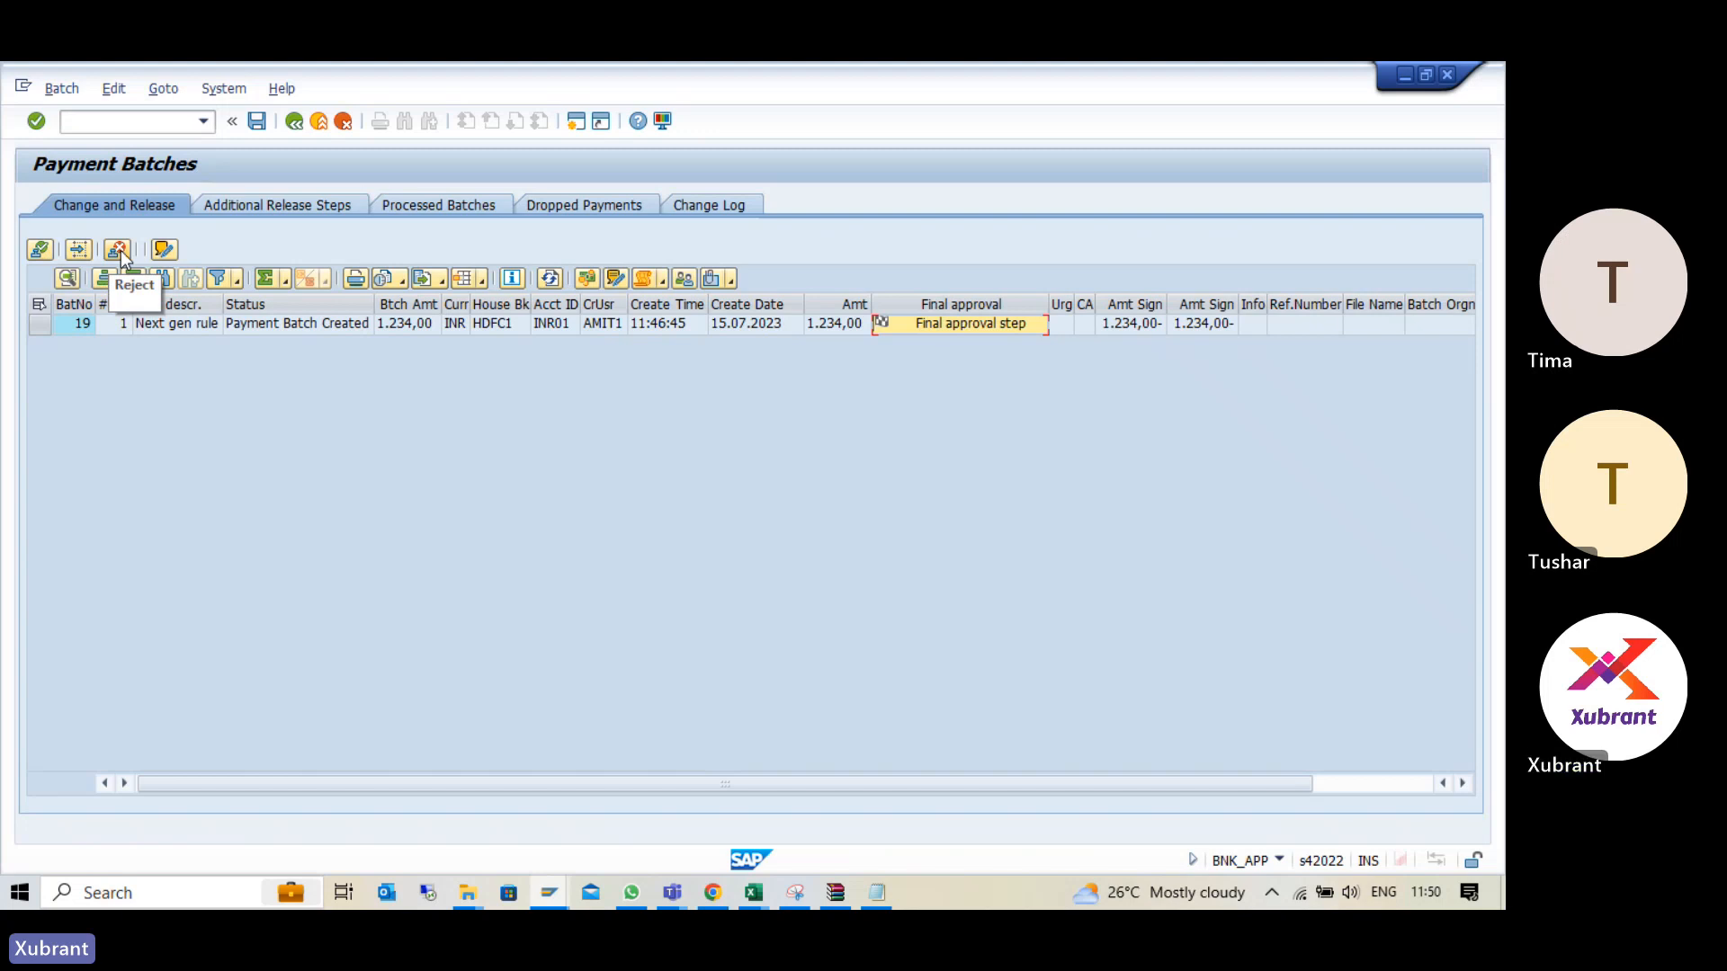
left_click(40, 325)
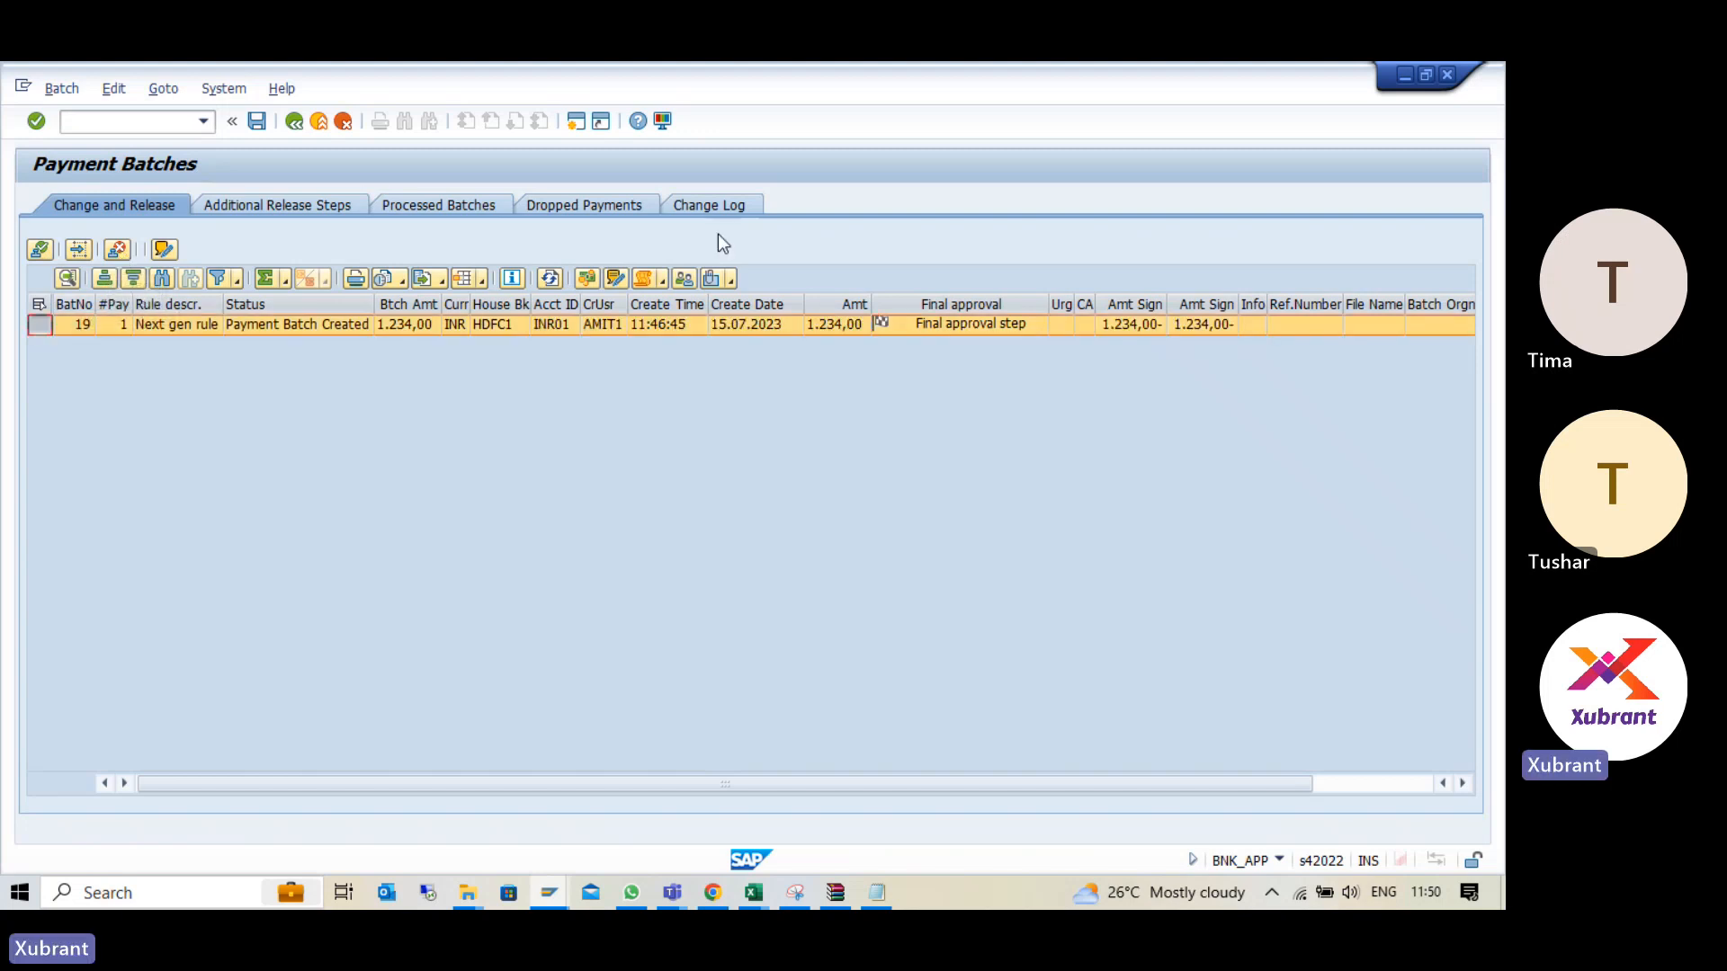
left_click(40, 251)
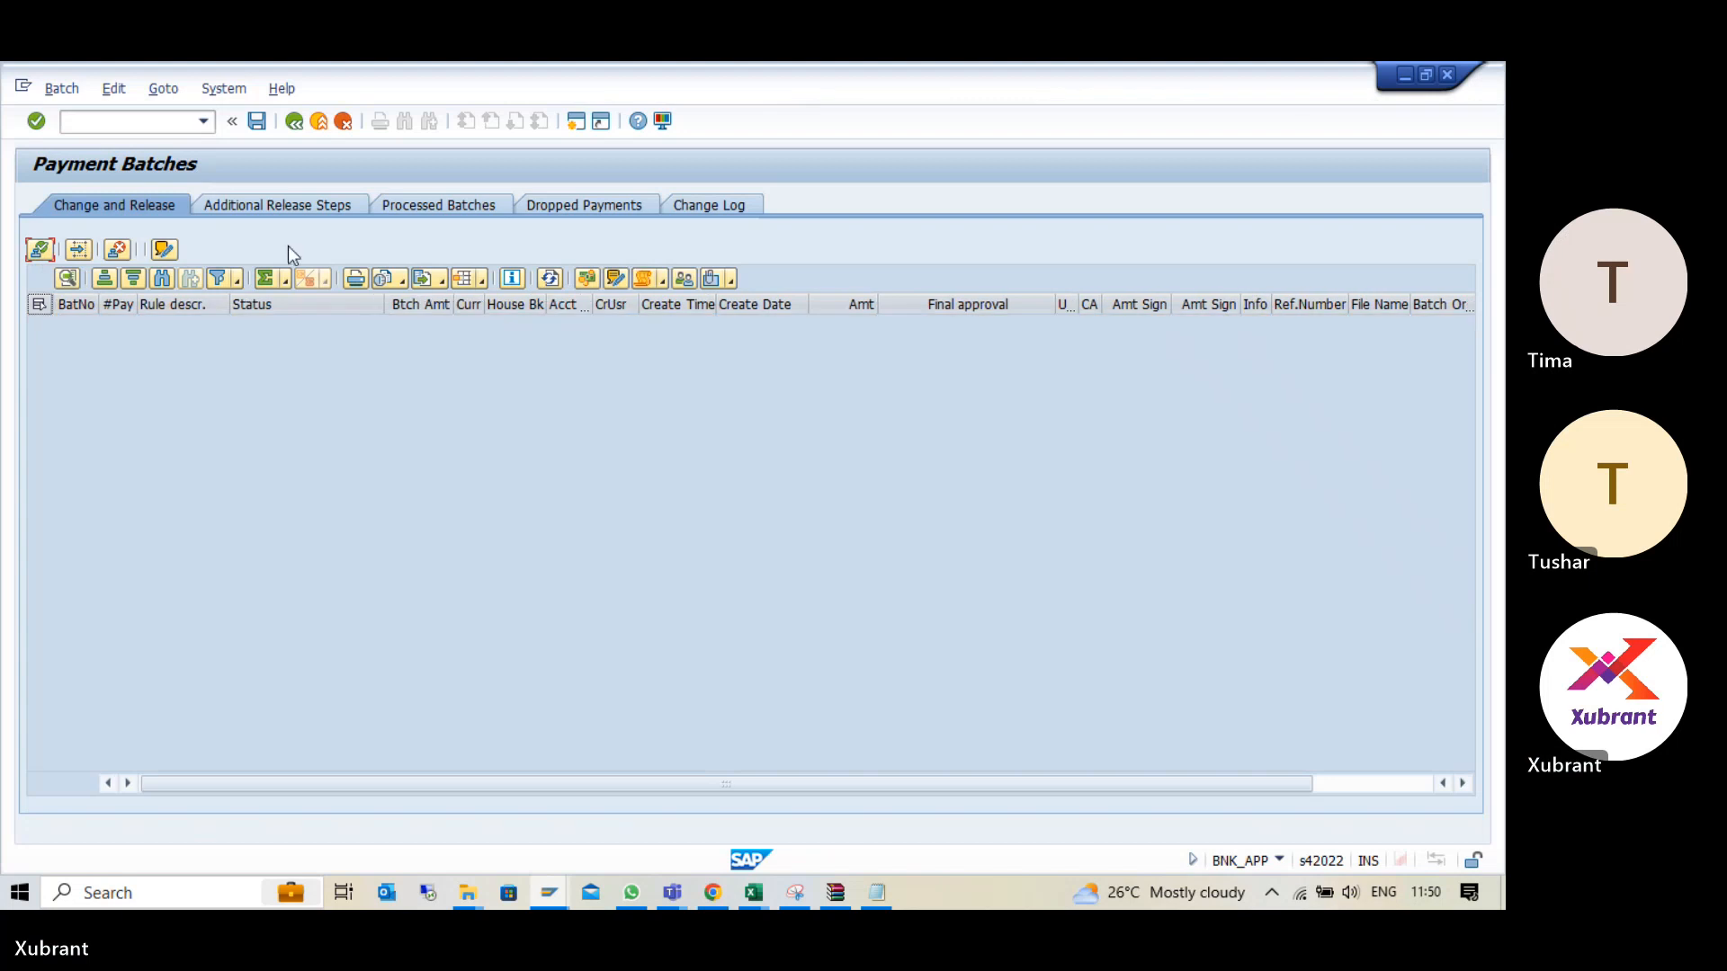
left_click(258, 120)
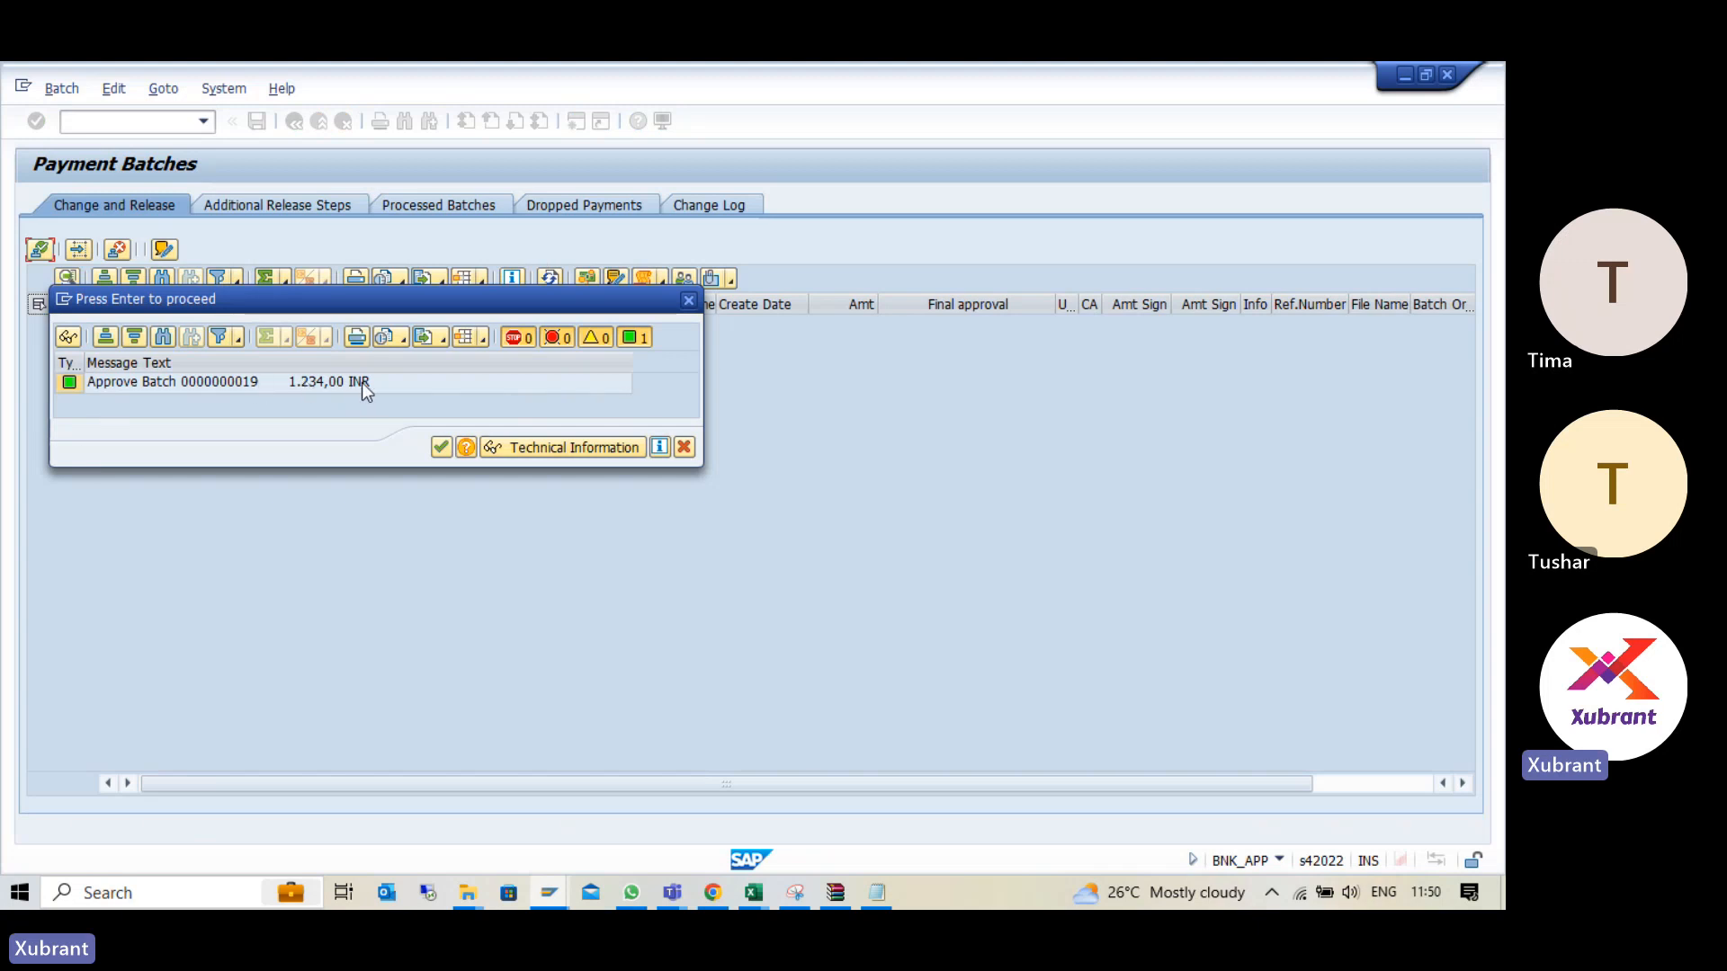
left_click(681, 447)
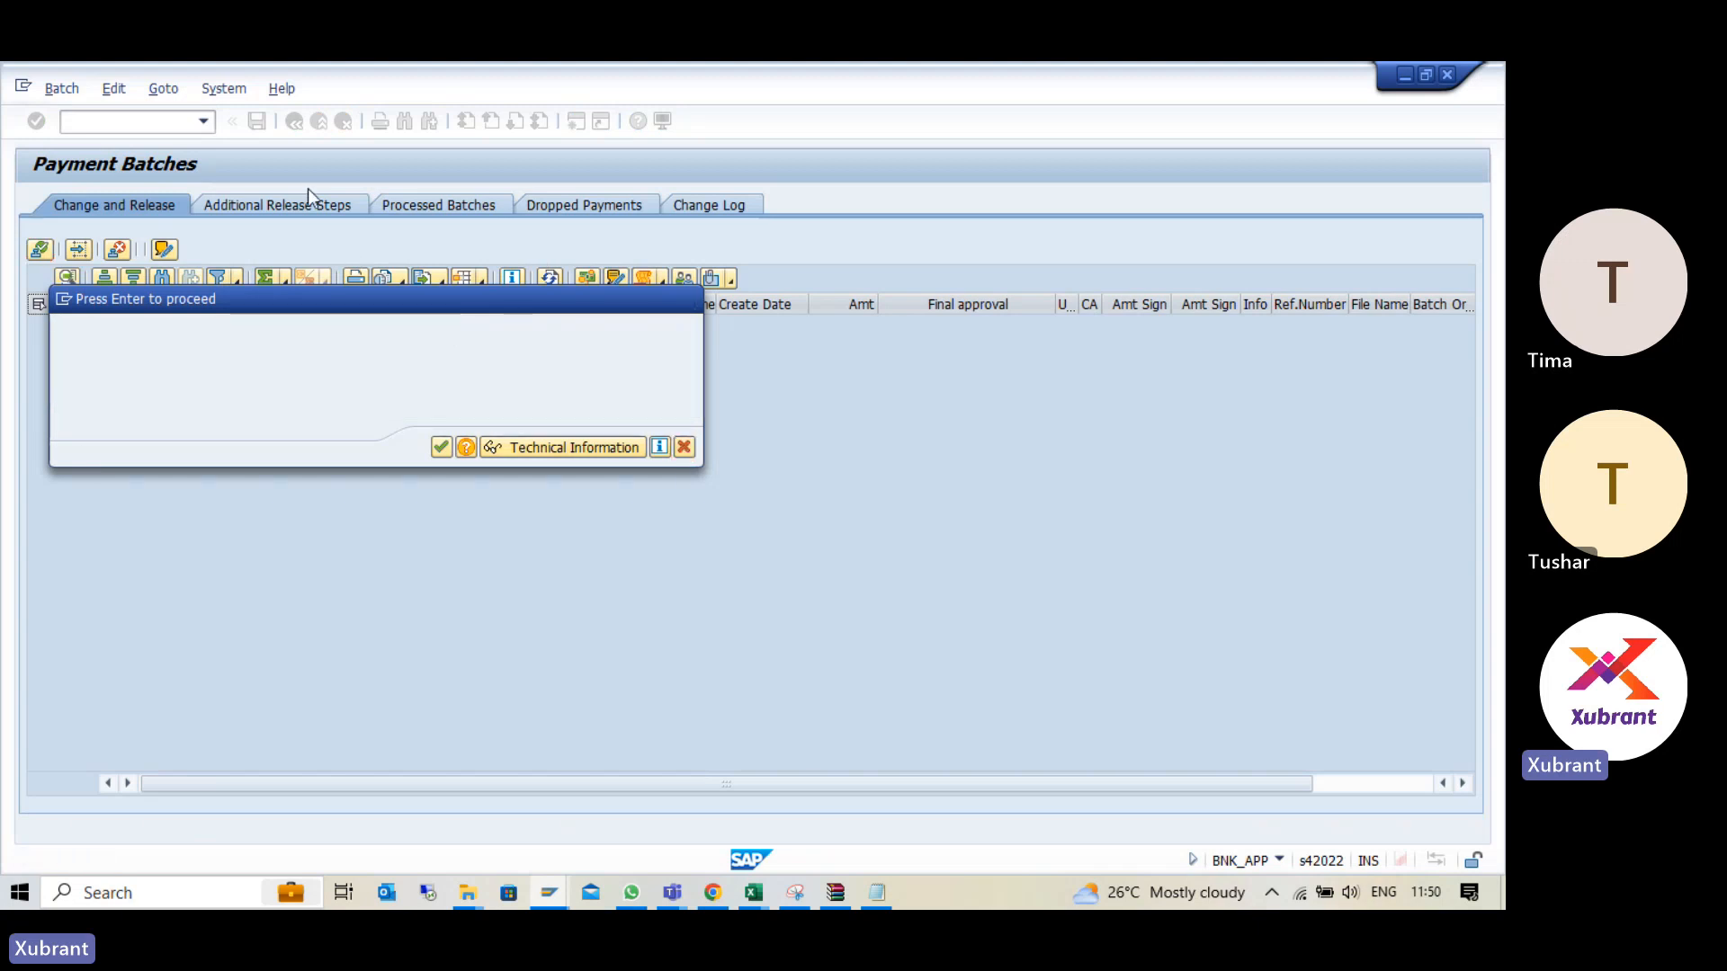
left_click(342, 120)
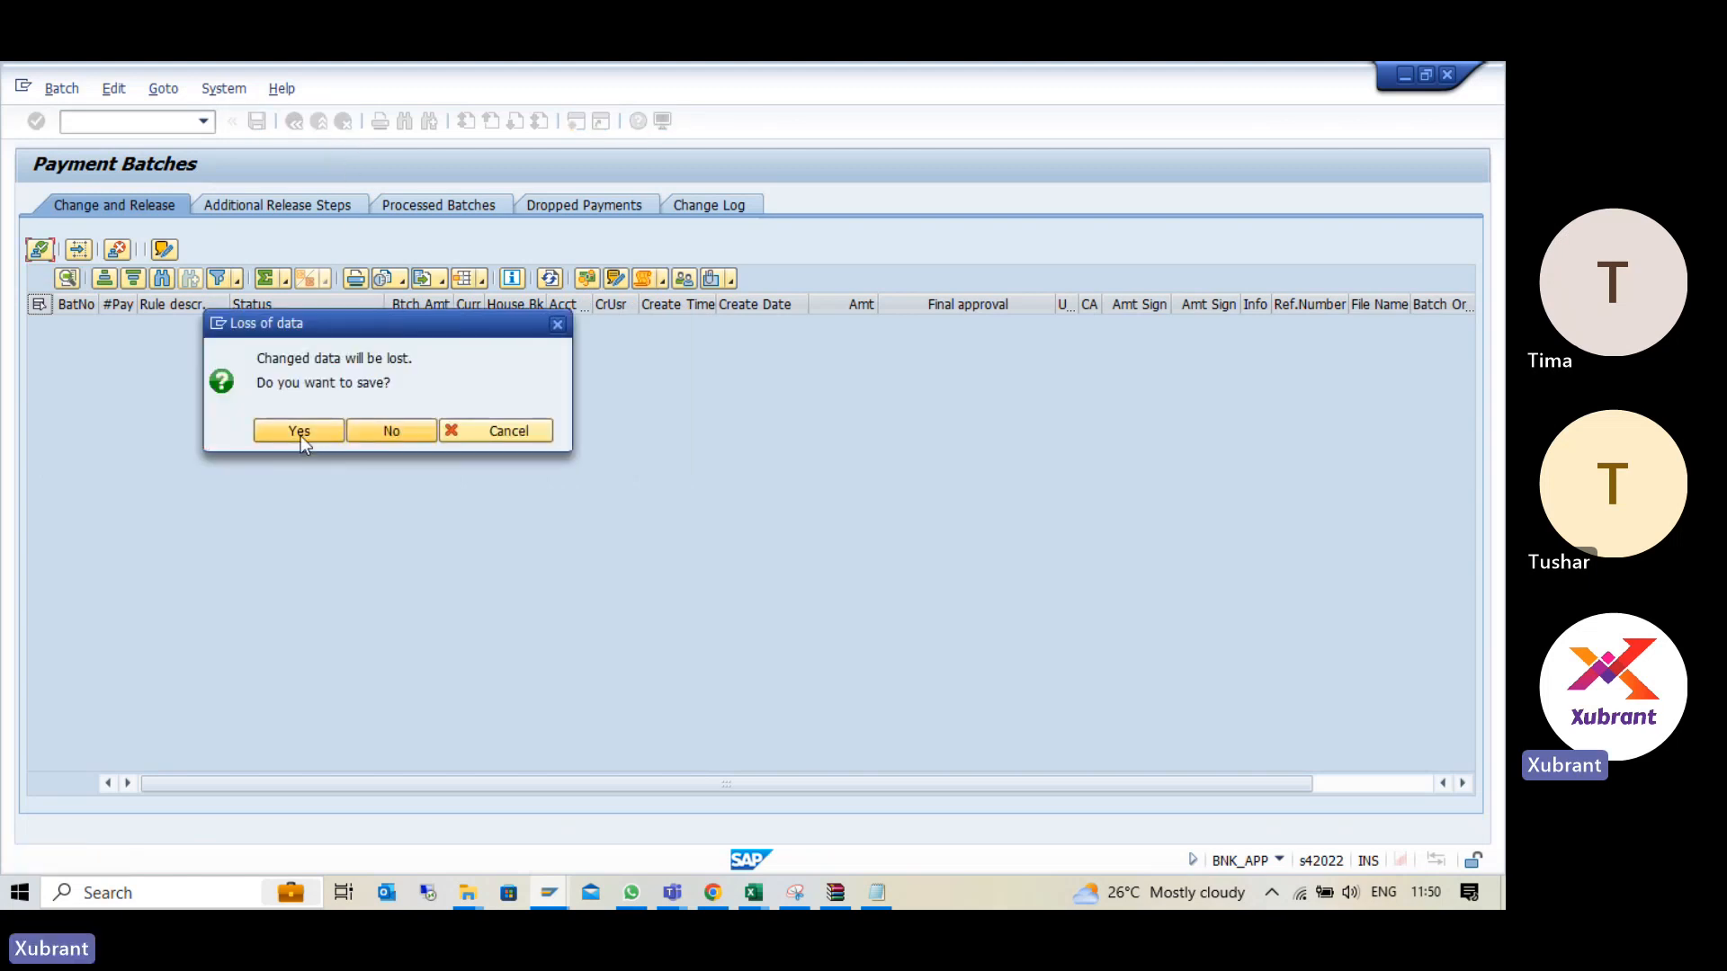
left_click(376, 432)
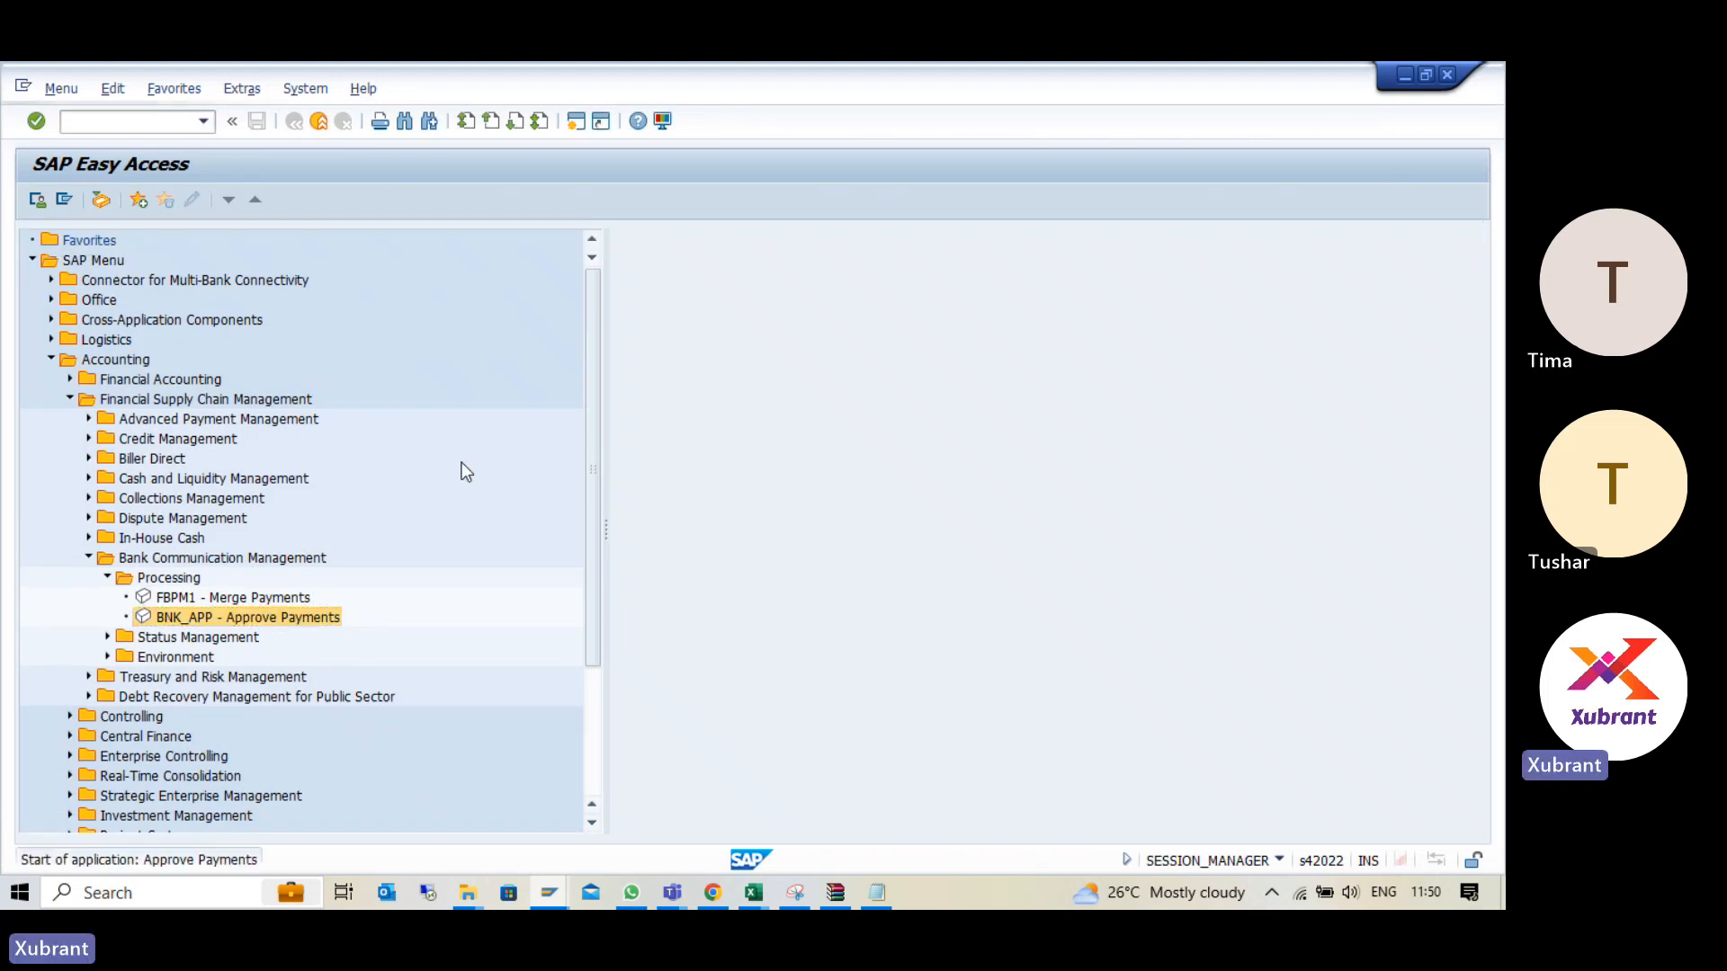
- Start BNK_APP - Approve Payments again and open the payment items contained in batch 19
double_click(321, 617)
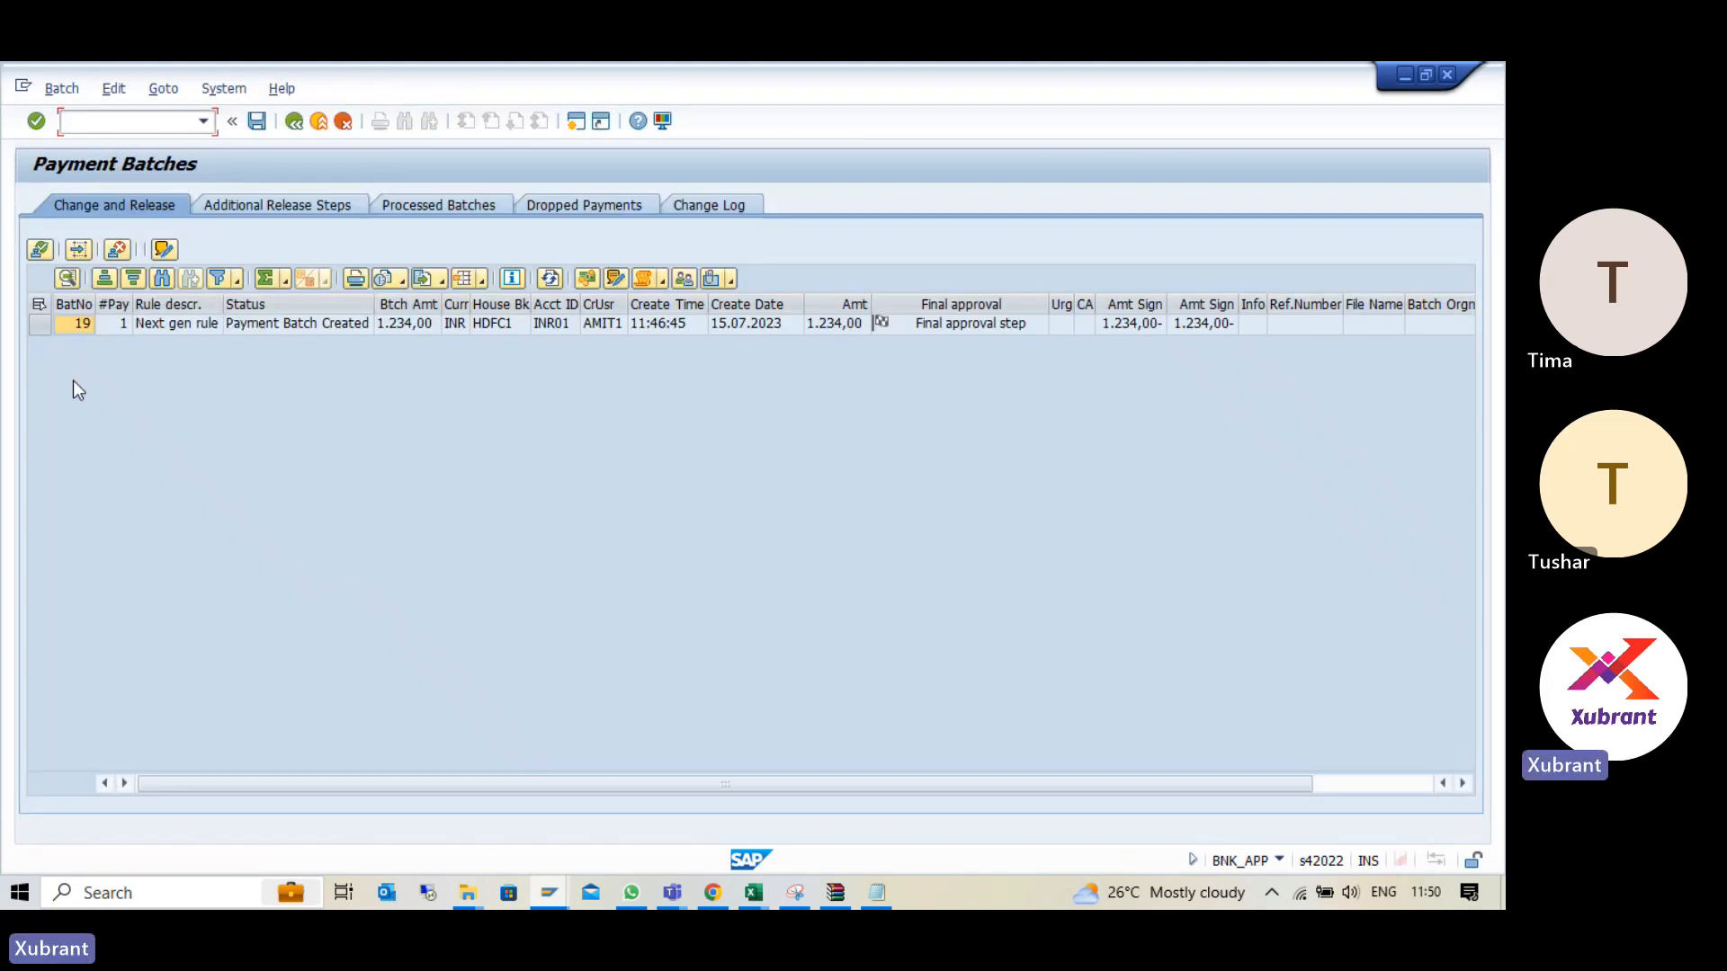
left_click(661, 324)
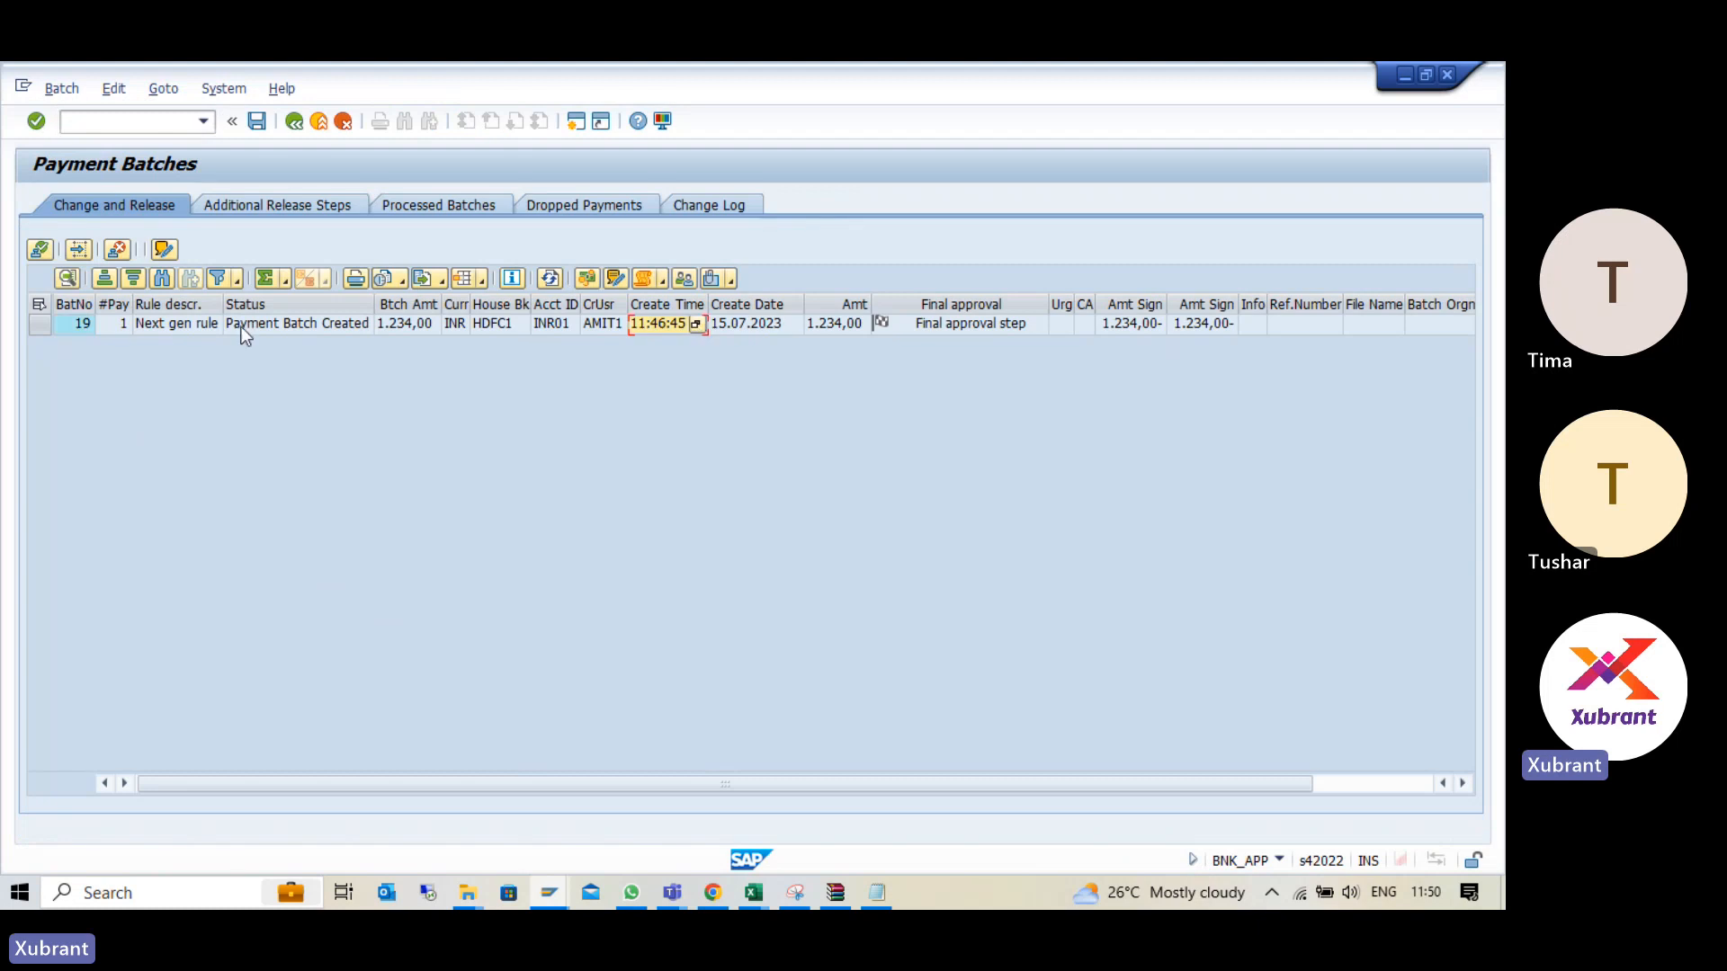
left_click(78, 325)
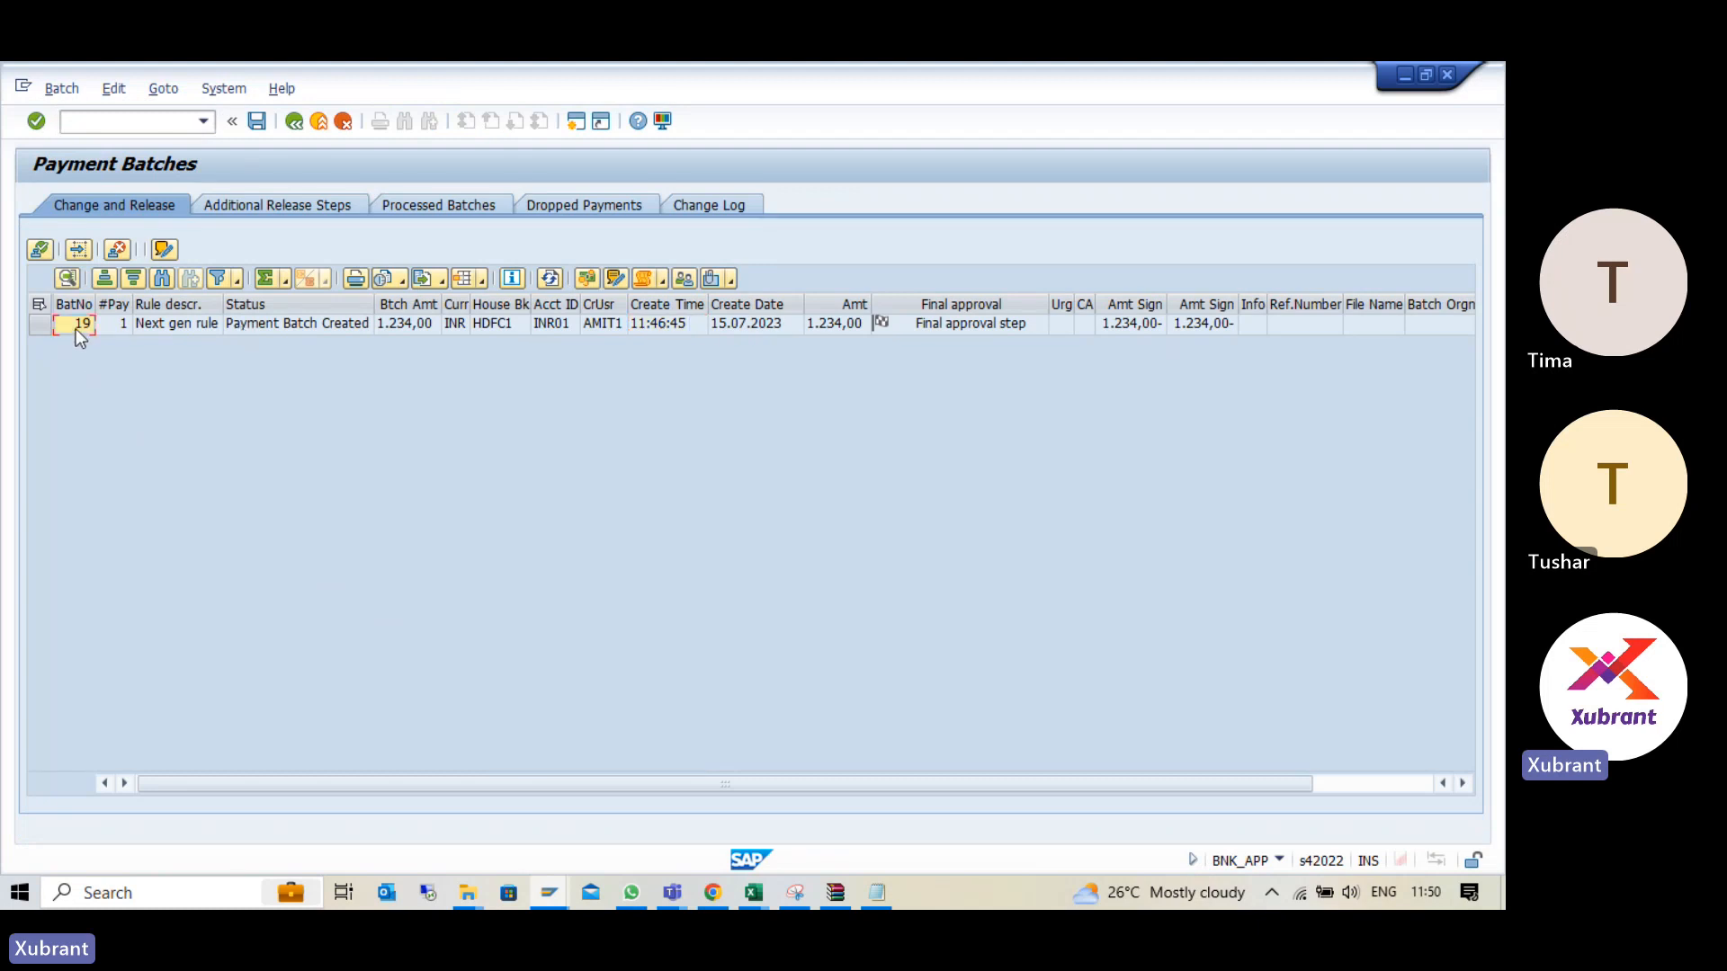
left_click(282, 333)
double_click(394, 323)
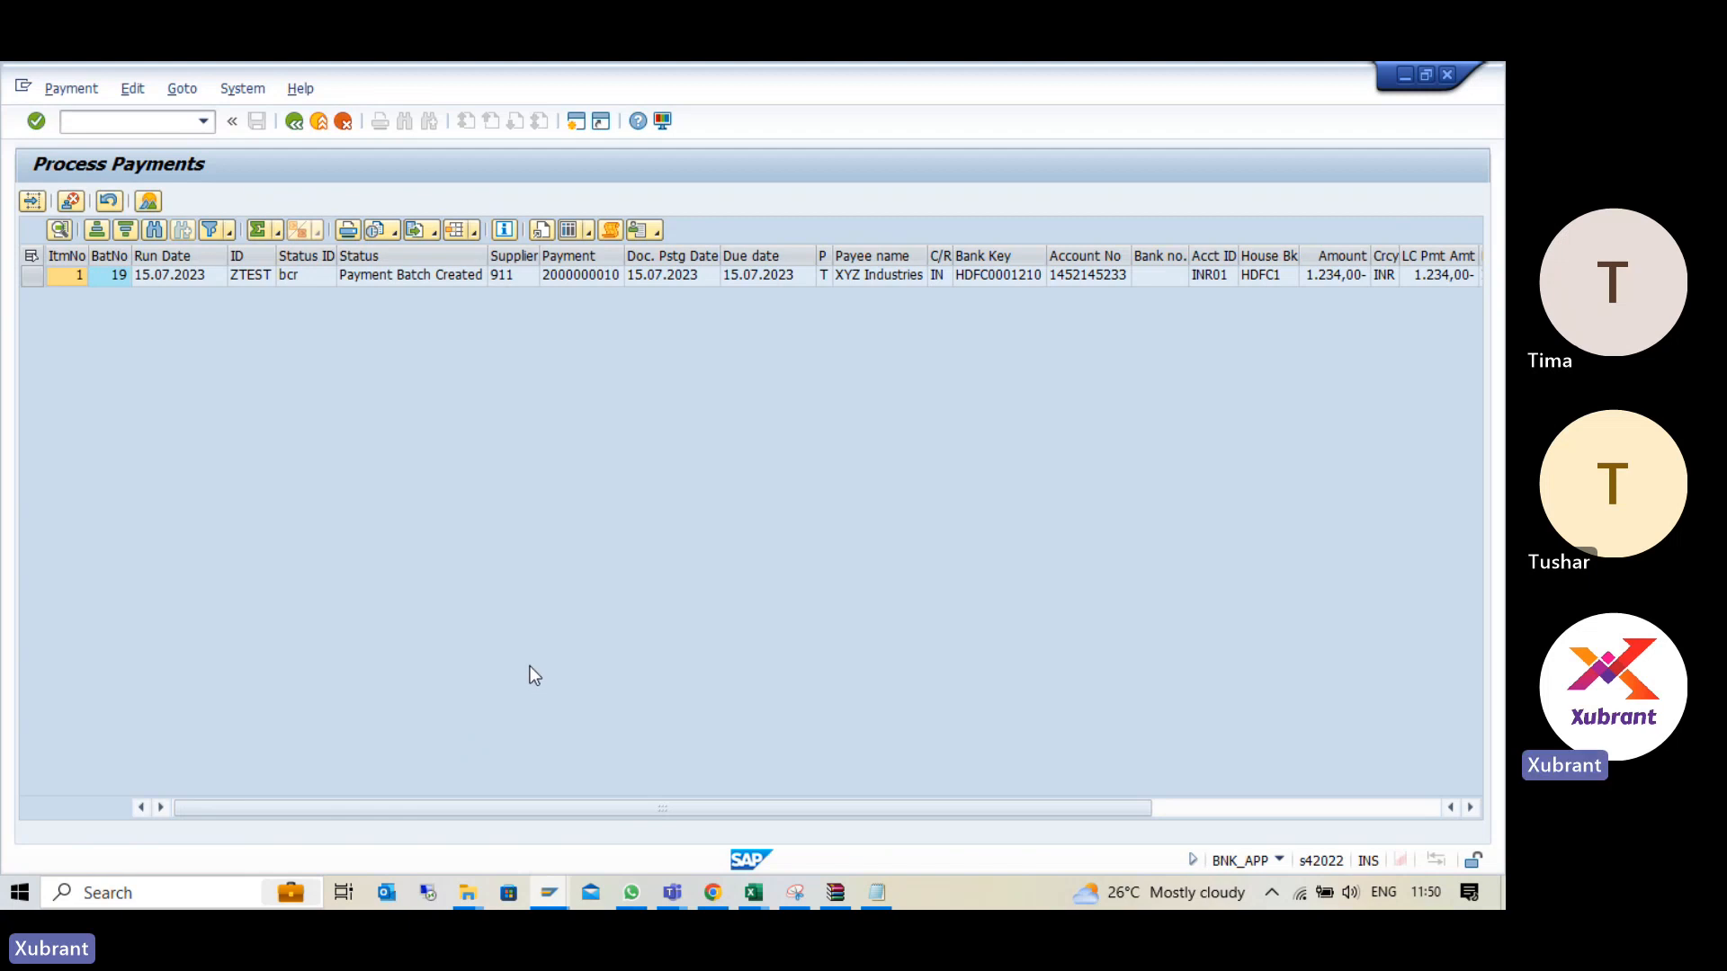
- Check the payment item's payee name, bank details, amount and local currency payment amount
left_click(857, 277)
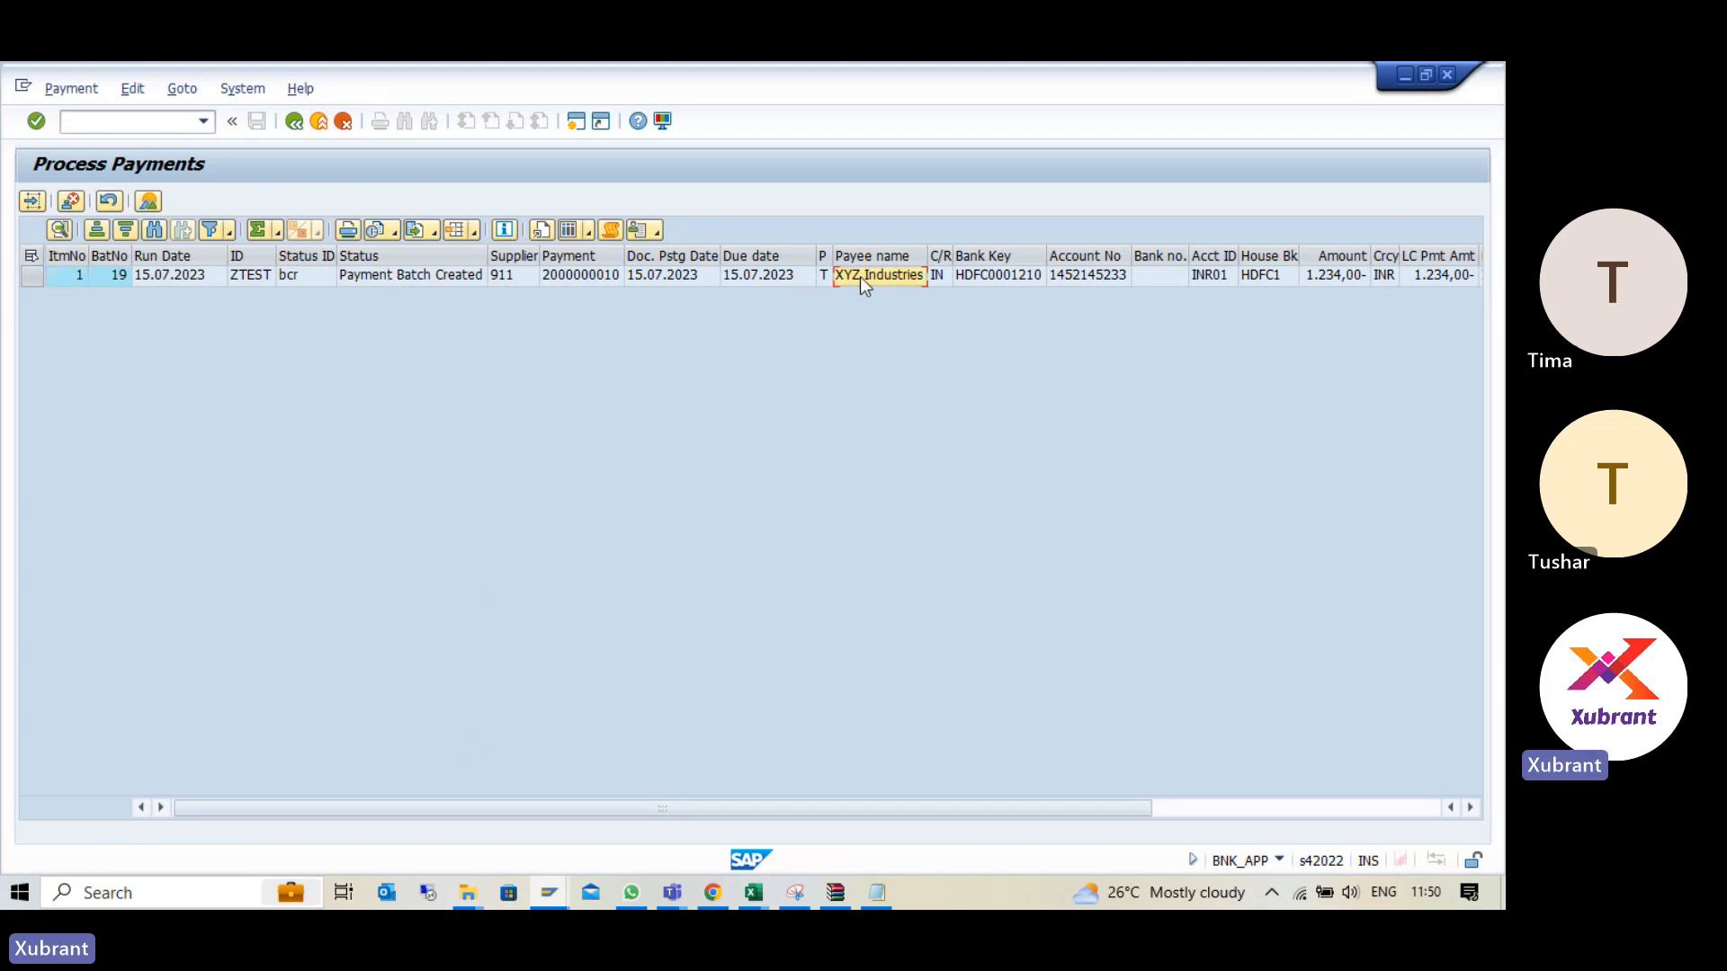
left_click(1000, 278)
left_click(1169, 278)
left_click(1349, 276)
left_click(1427, 279)
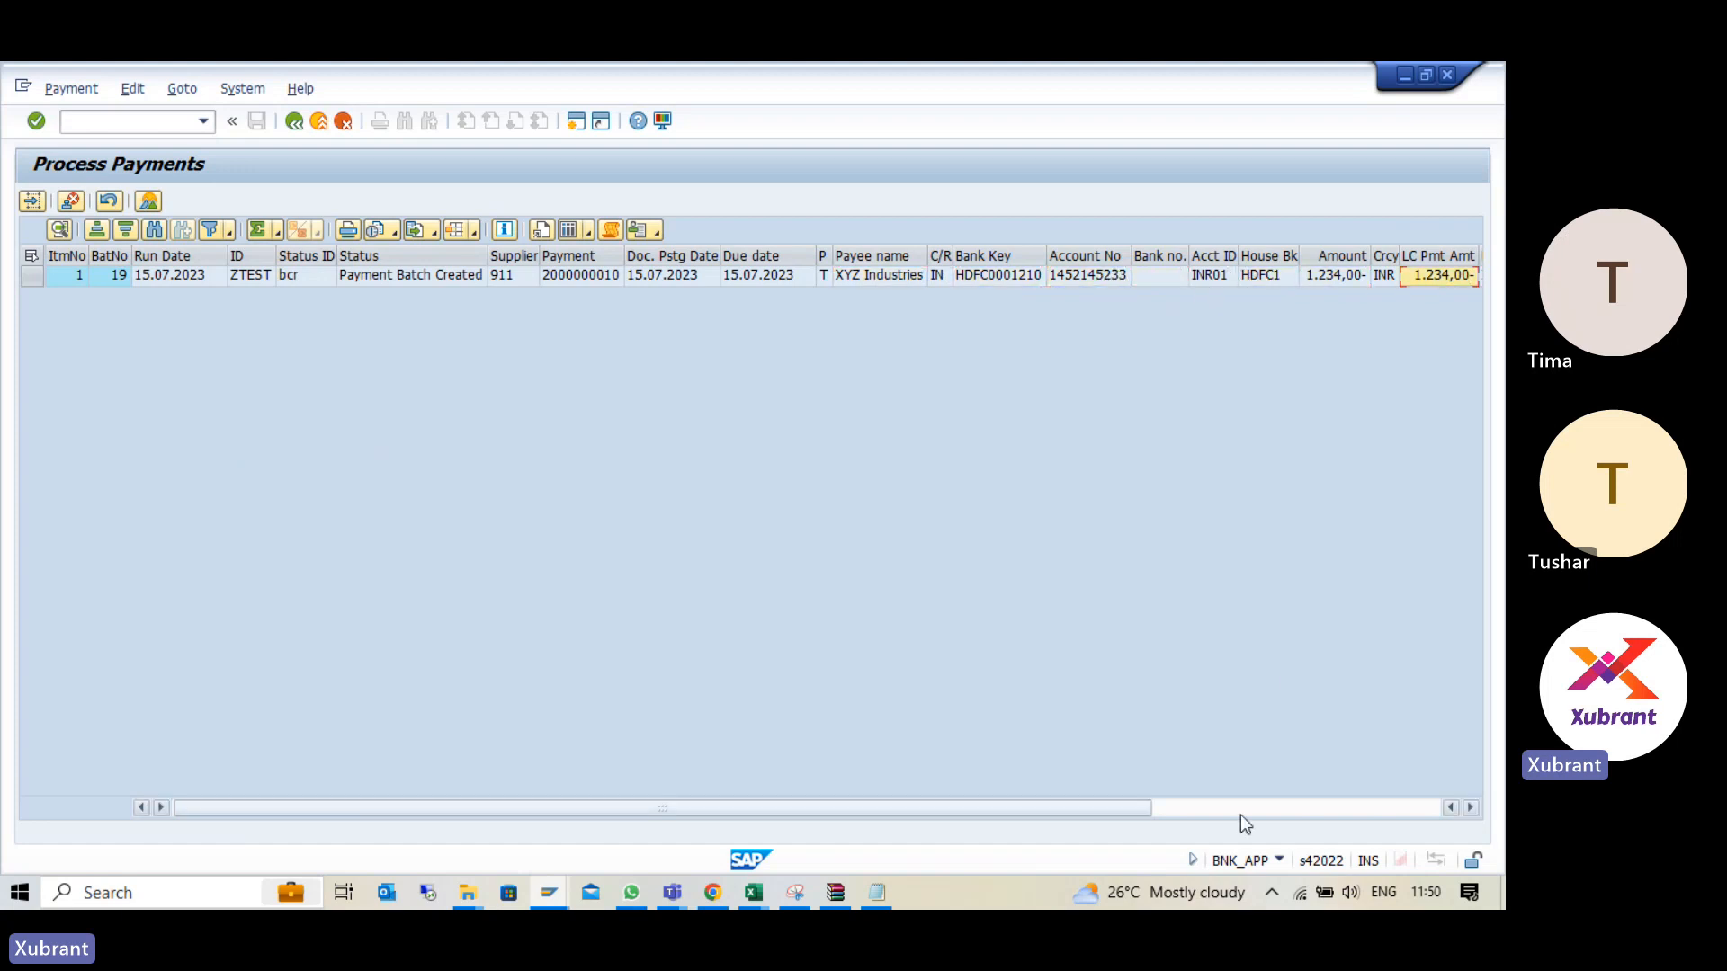
left_click(1241, 807)
left_click_drag(1245, 806, 822, 845)
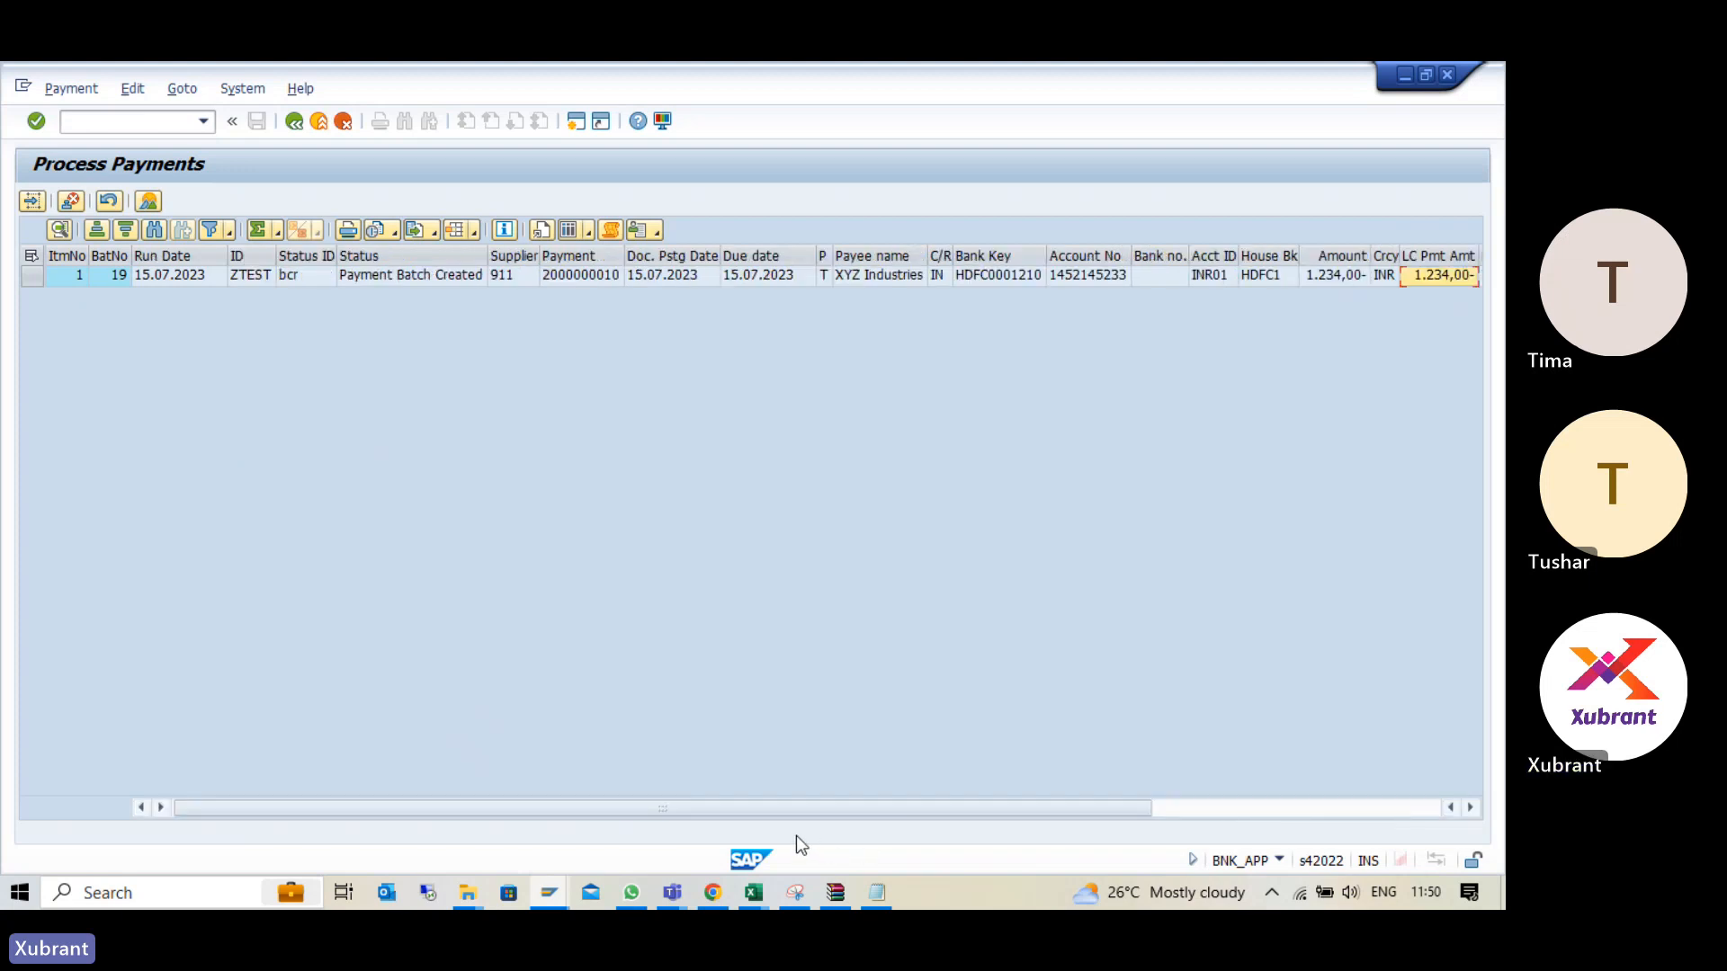
- Display the line items of the payment document for XYZ Industries and return to the payment batch list
double_click(579, 276)
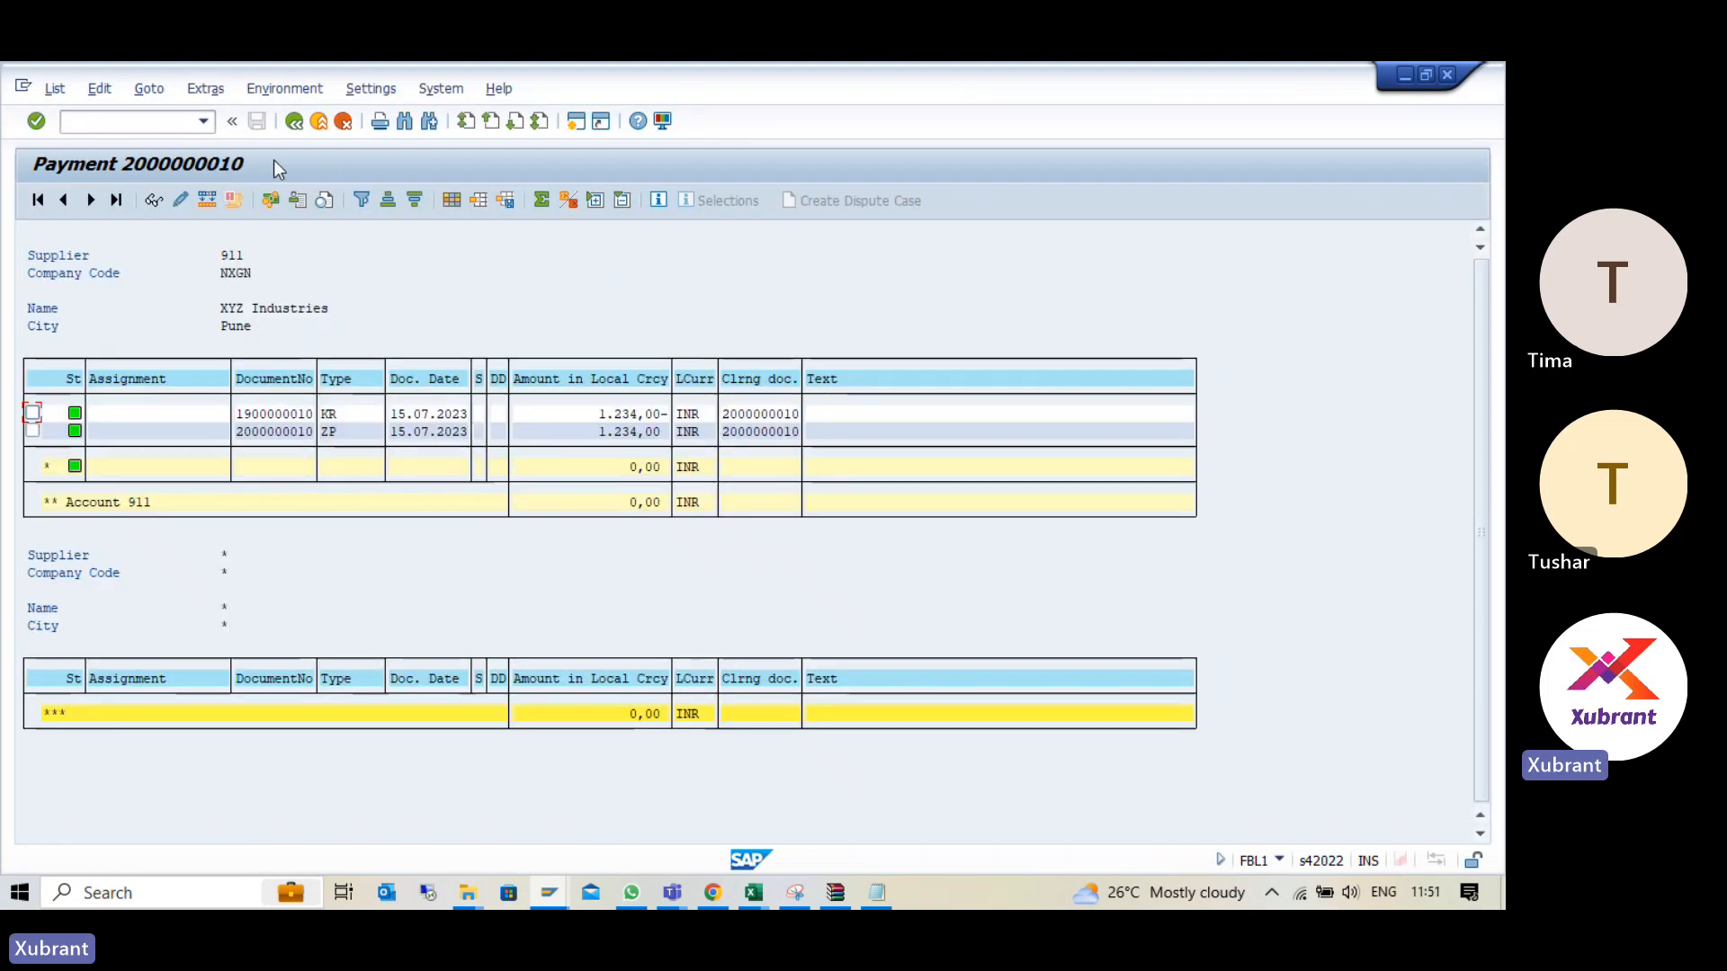
left_click(295, 122)
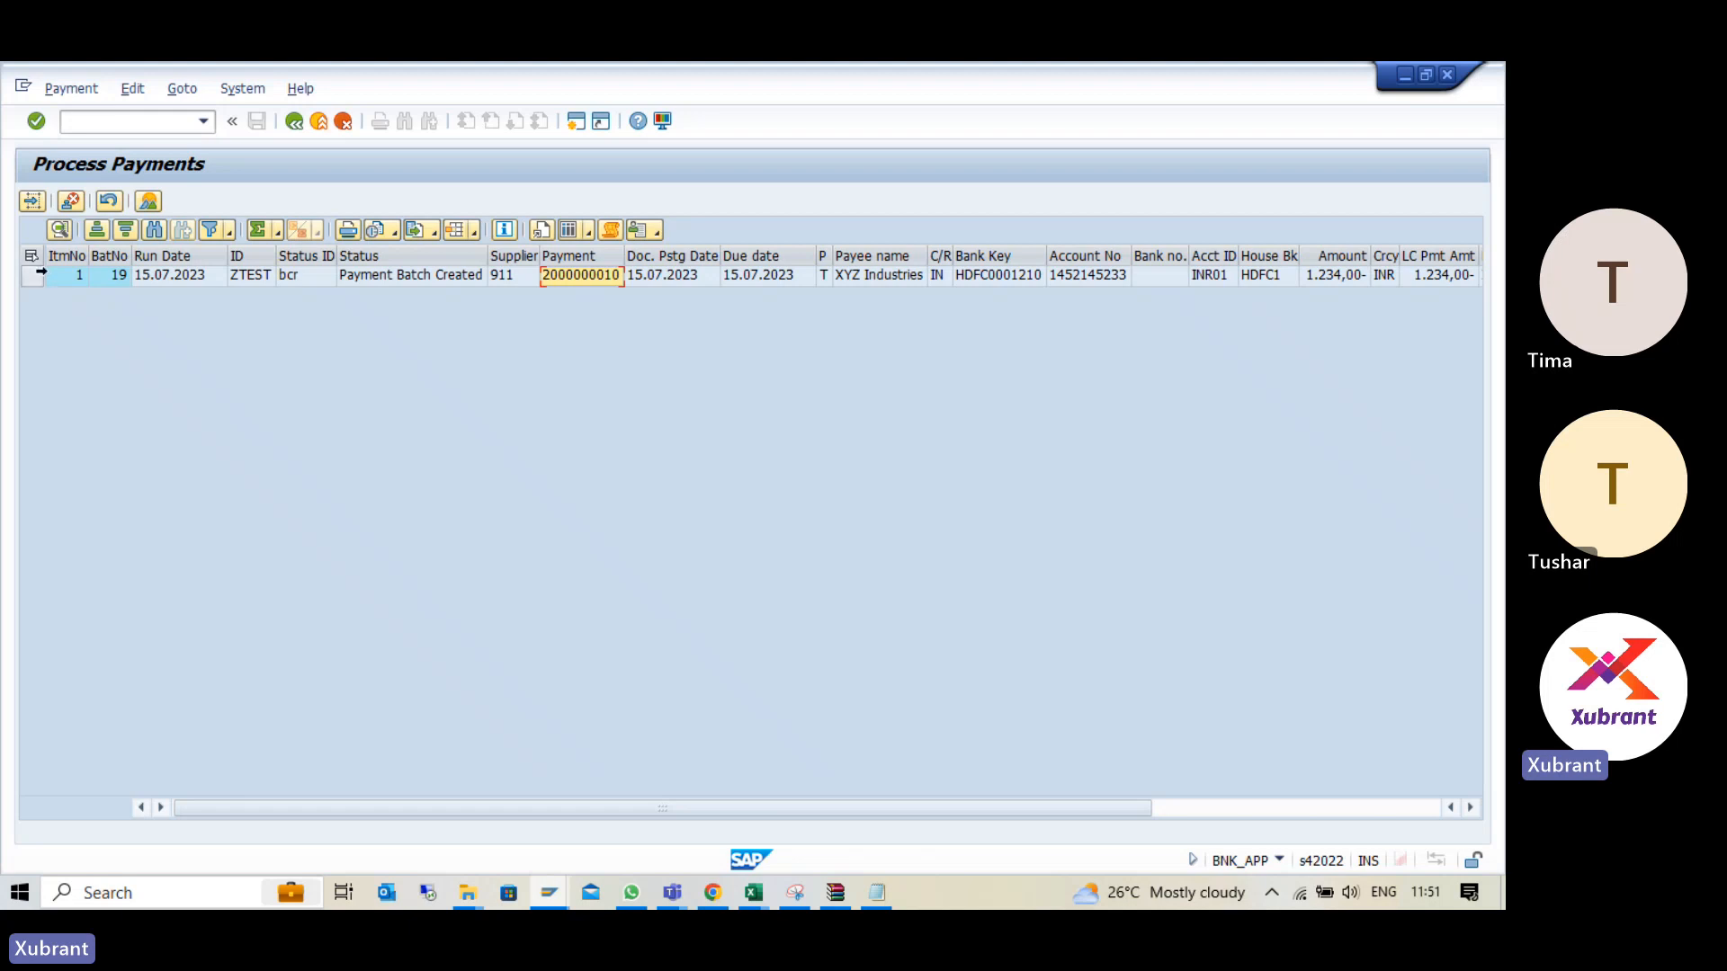
left_click(30, 278)
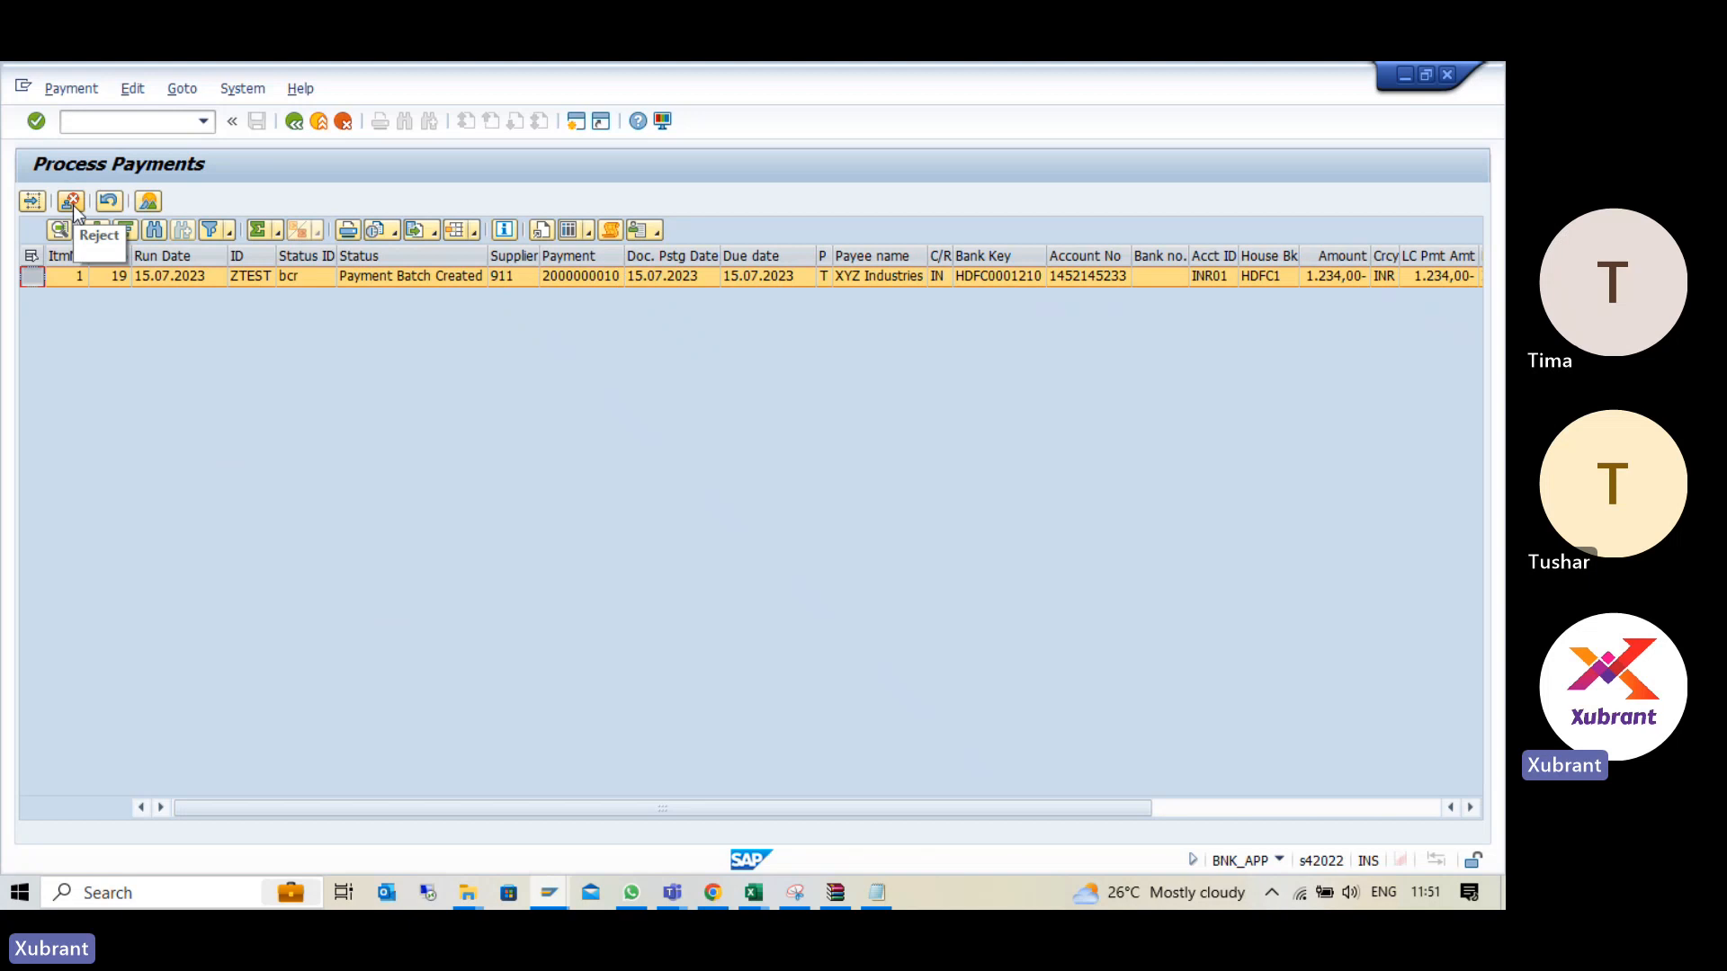
left_click(293, 121)
- Drill down from batch 19 into its payment items twice, returning to the batch list each time
left_click(40, 325)
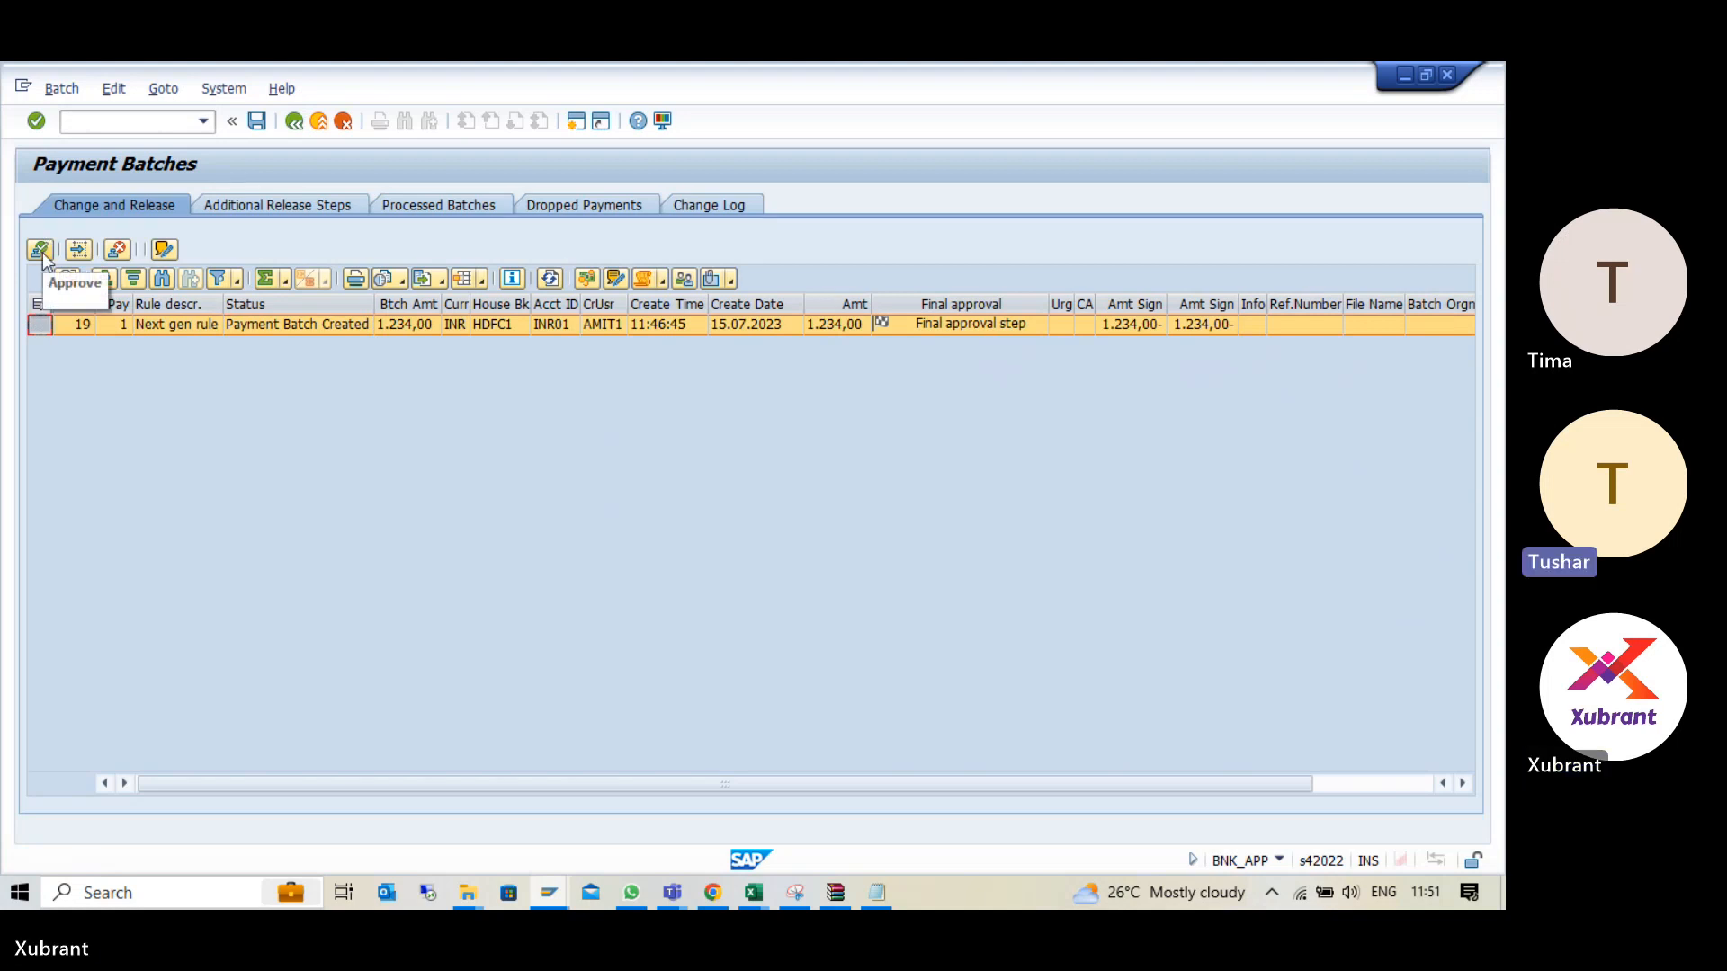
left_click(171, 330)
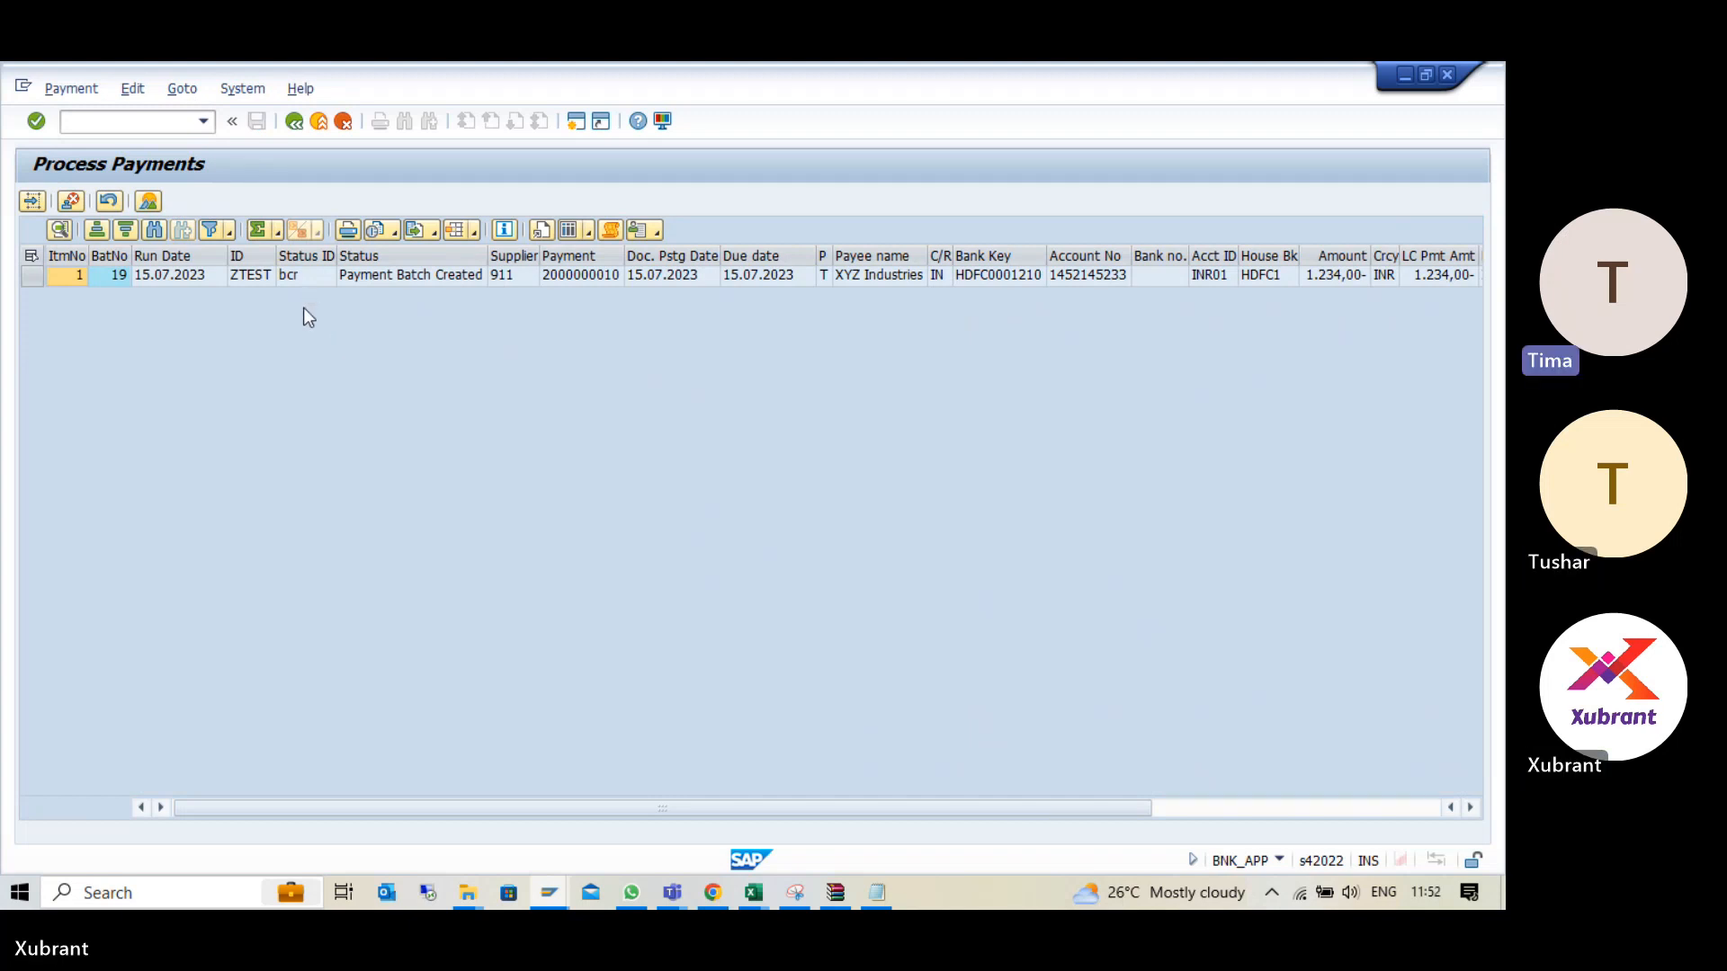
left_click(293, 123)
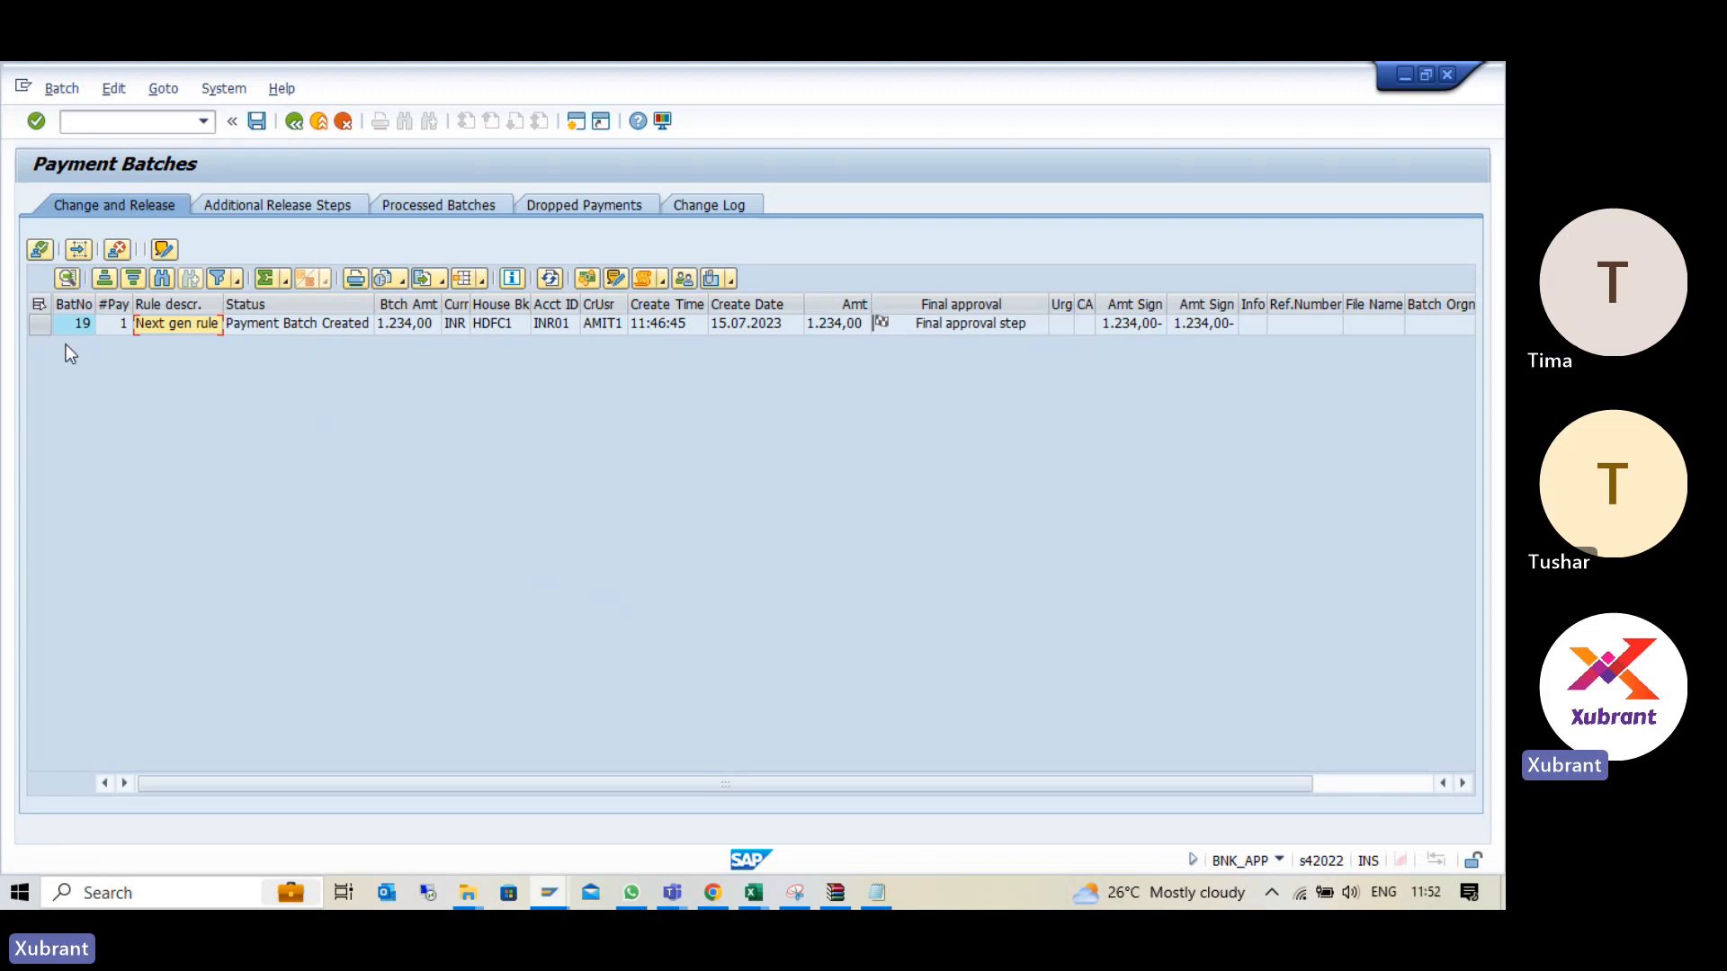
left_click(299, 326)
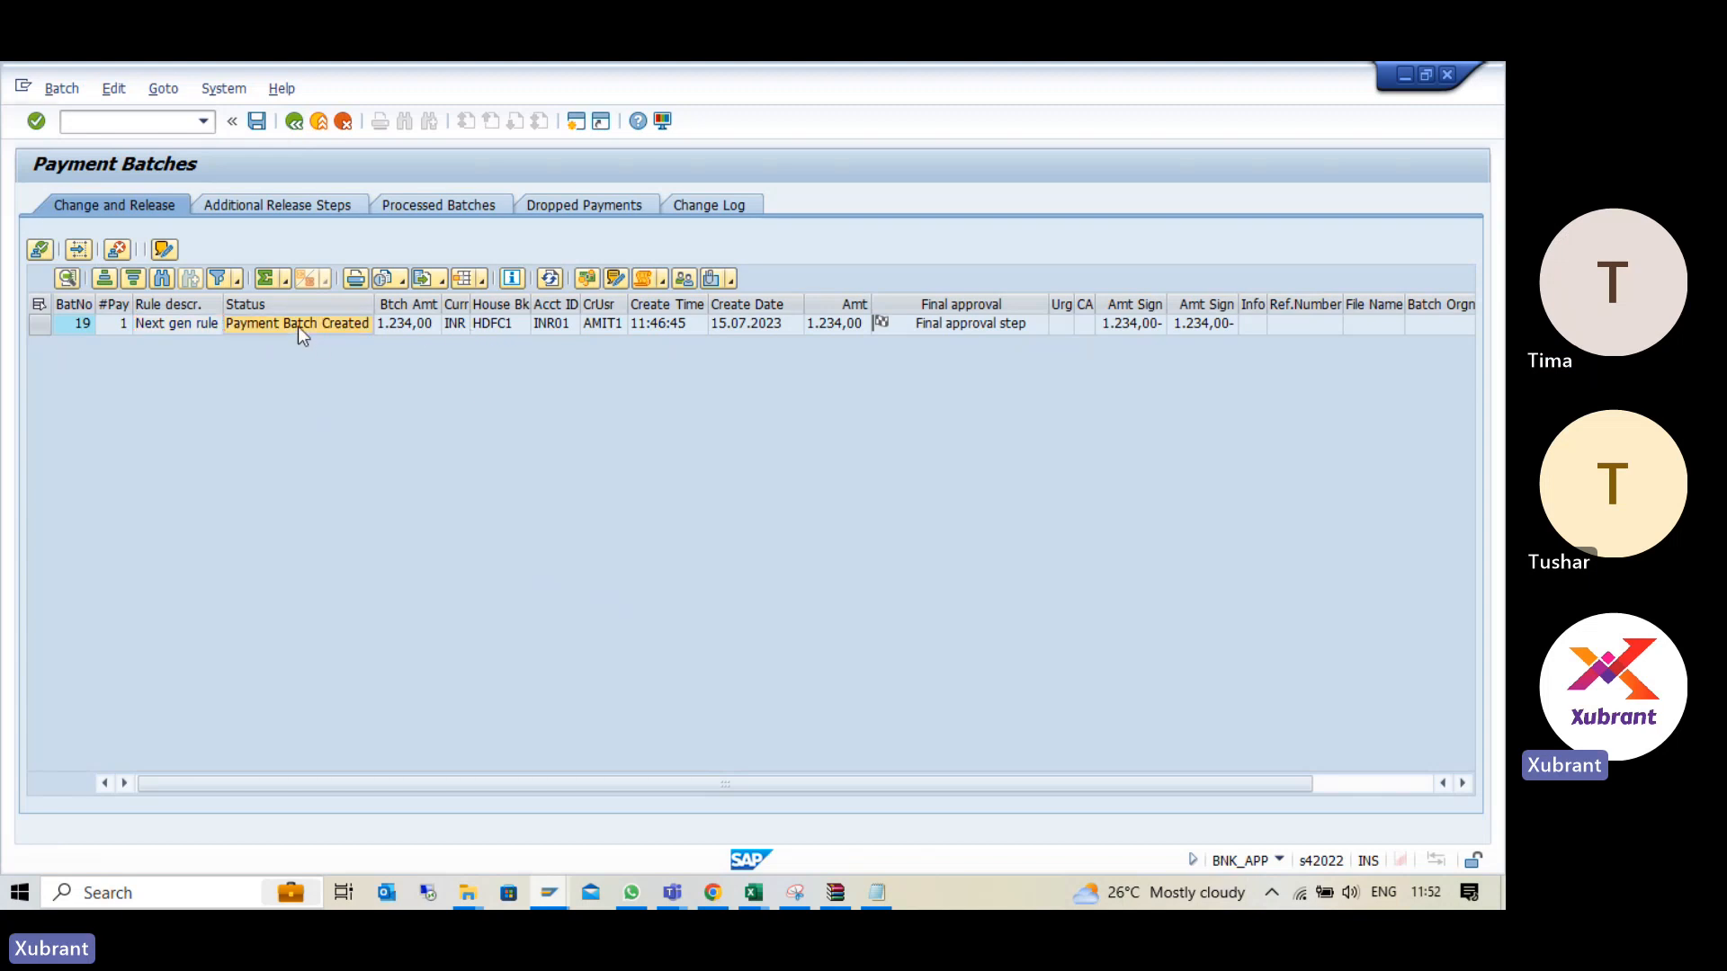
double_click(298, 328)
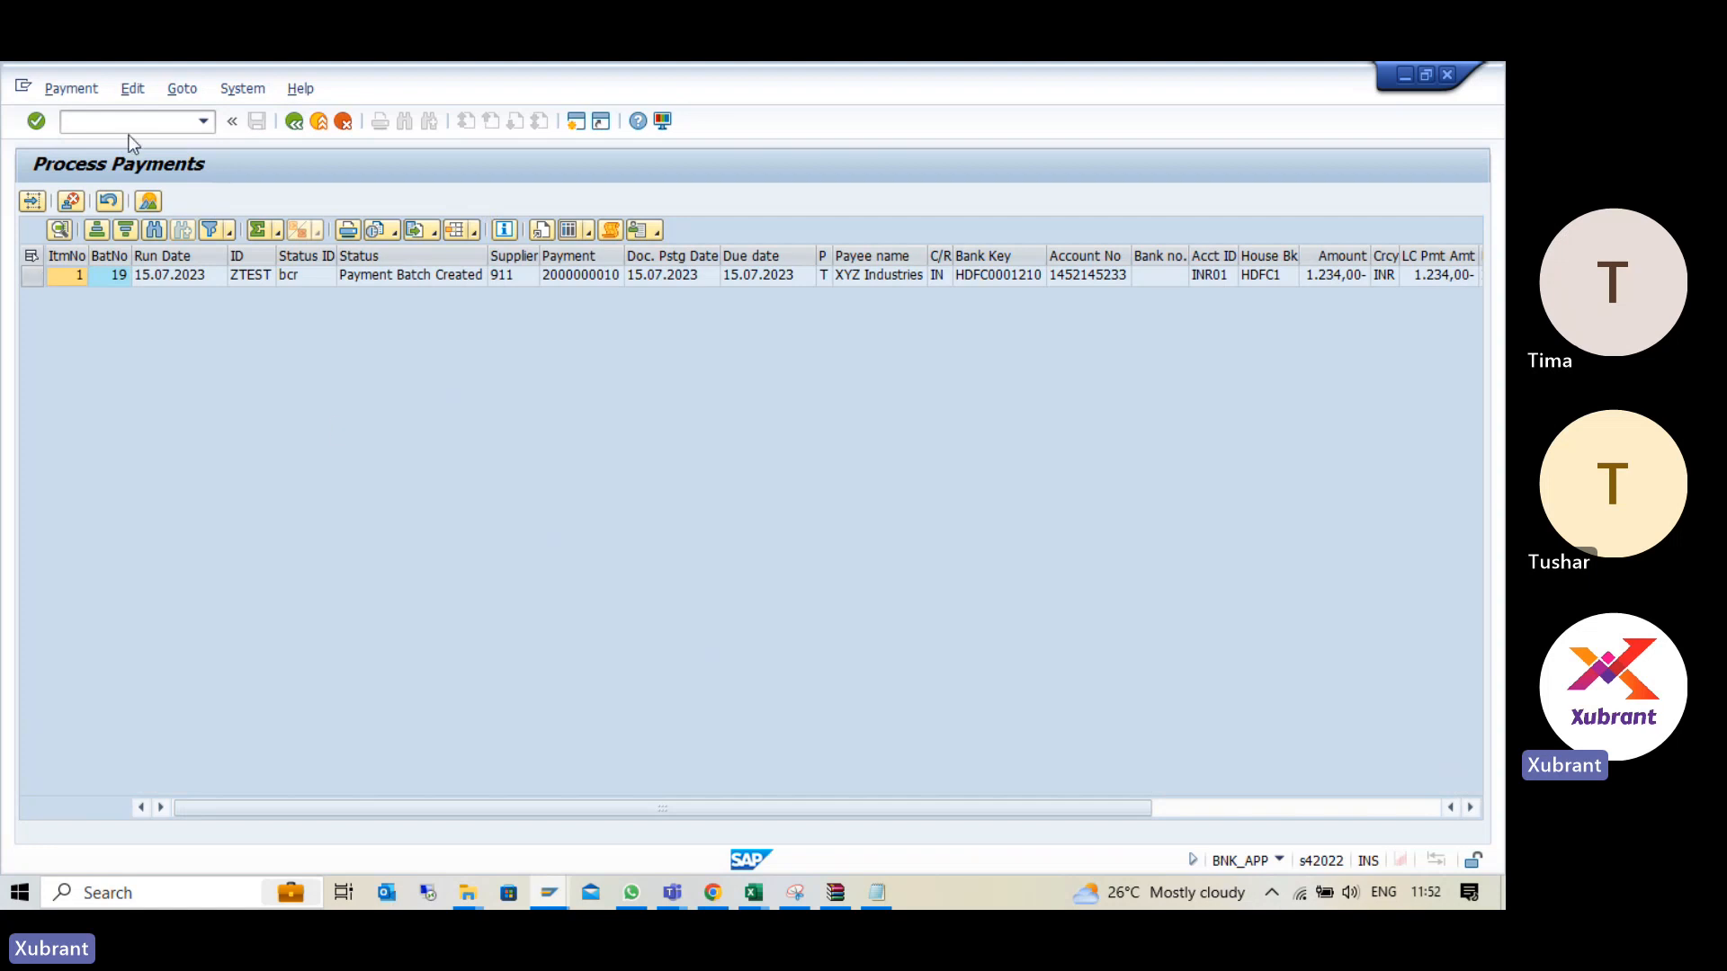
key("F3")
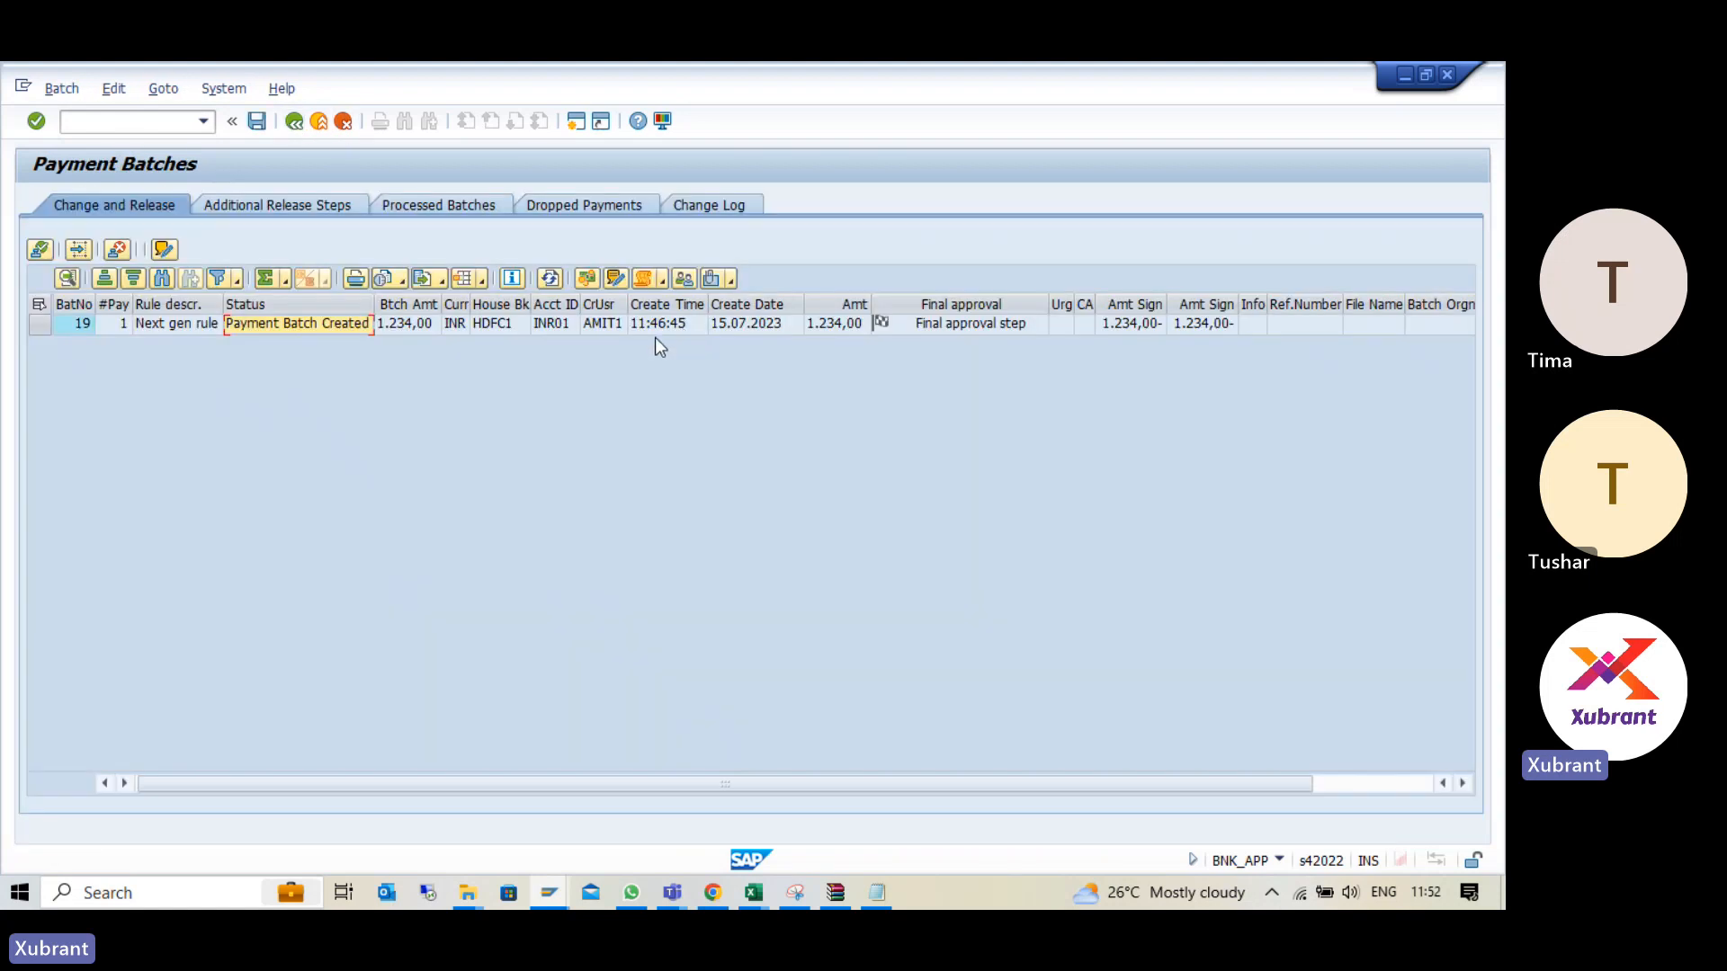
- Select batch 19, try to save its approval and cancel the approval message
left_click(41, 306)
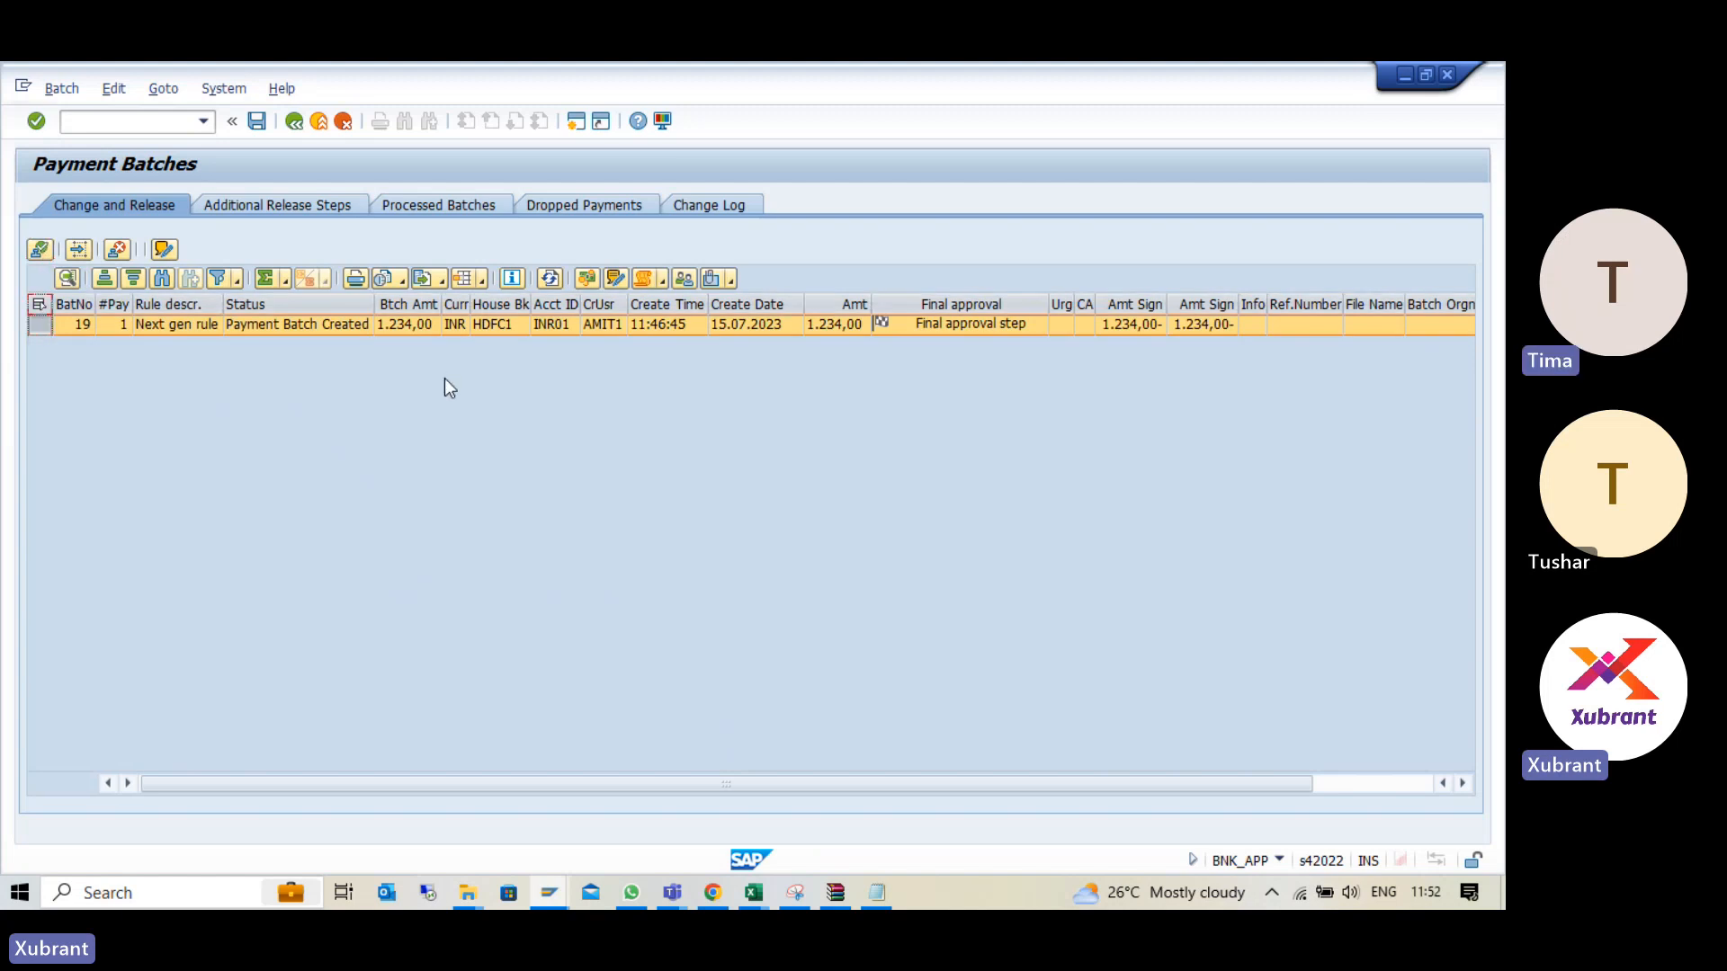
left_click(257, 123)
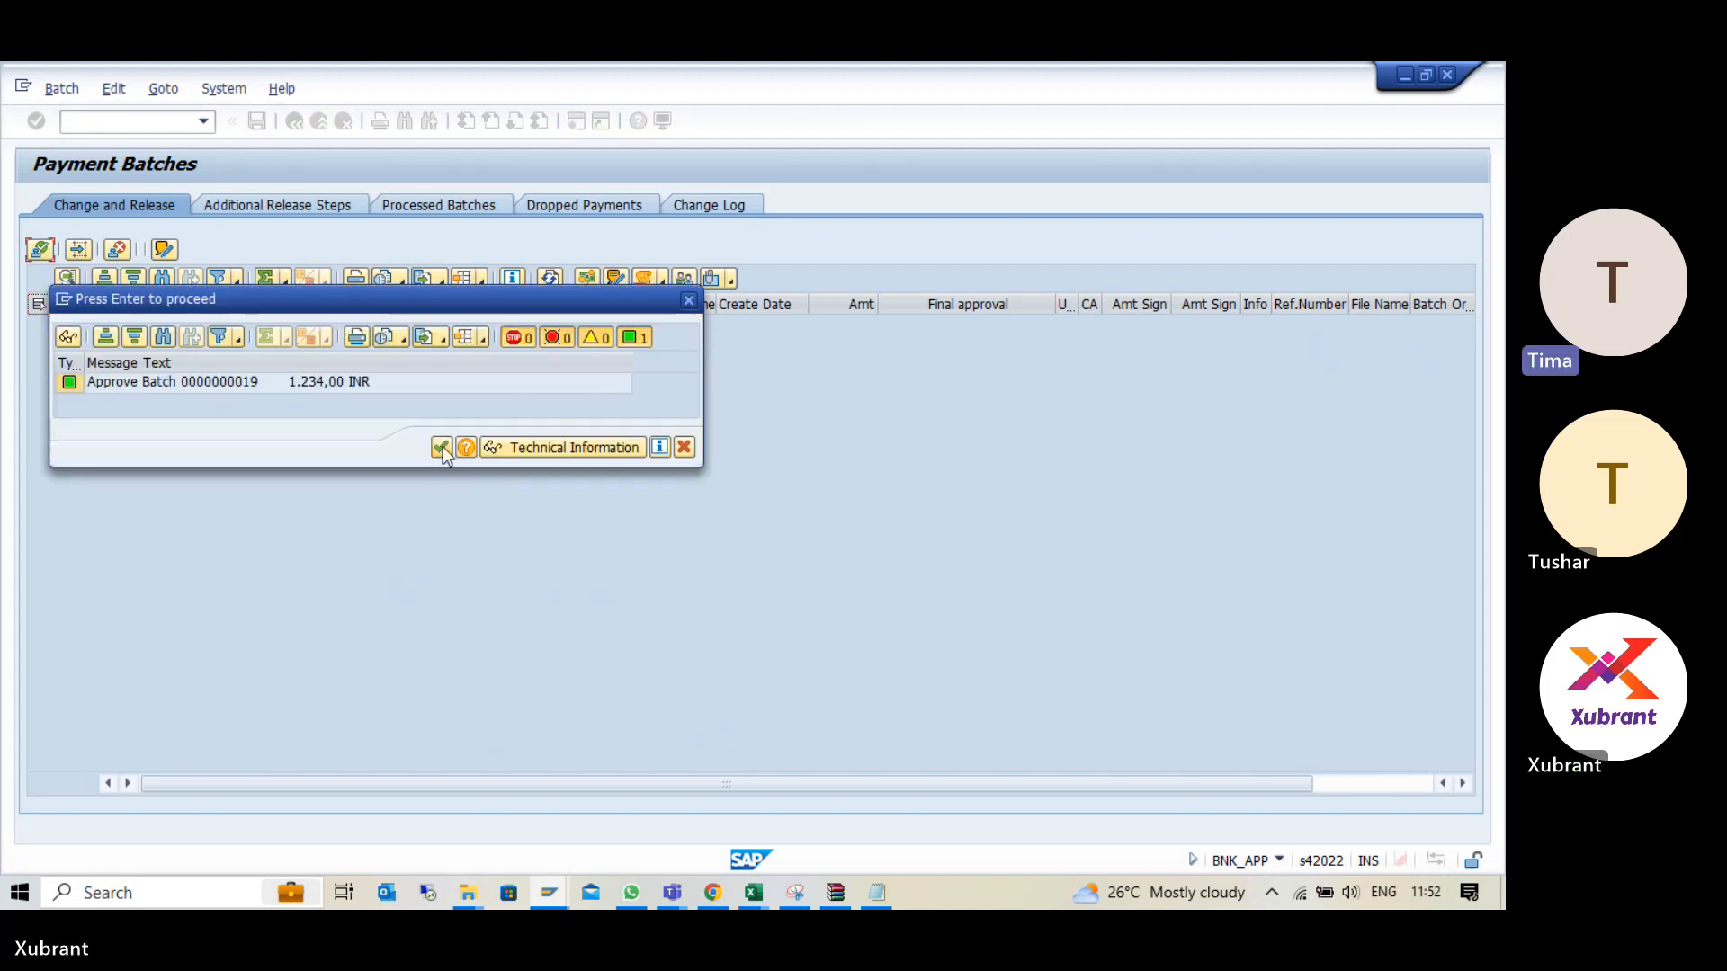
left_click(685, 447)
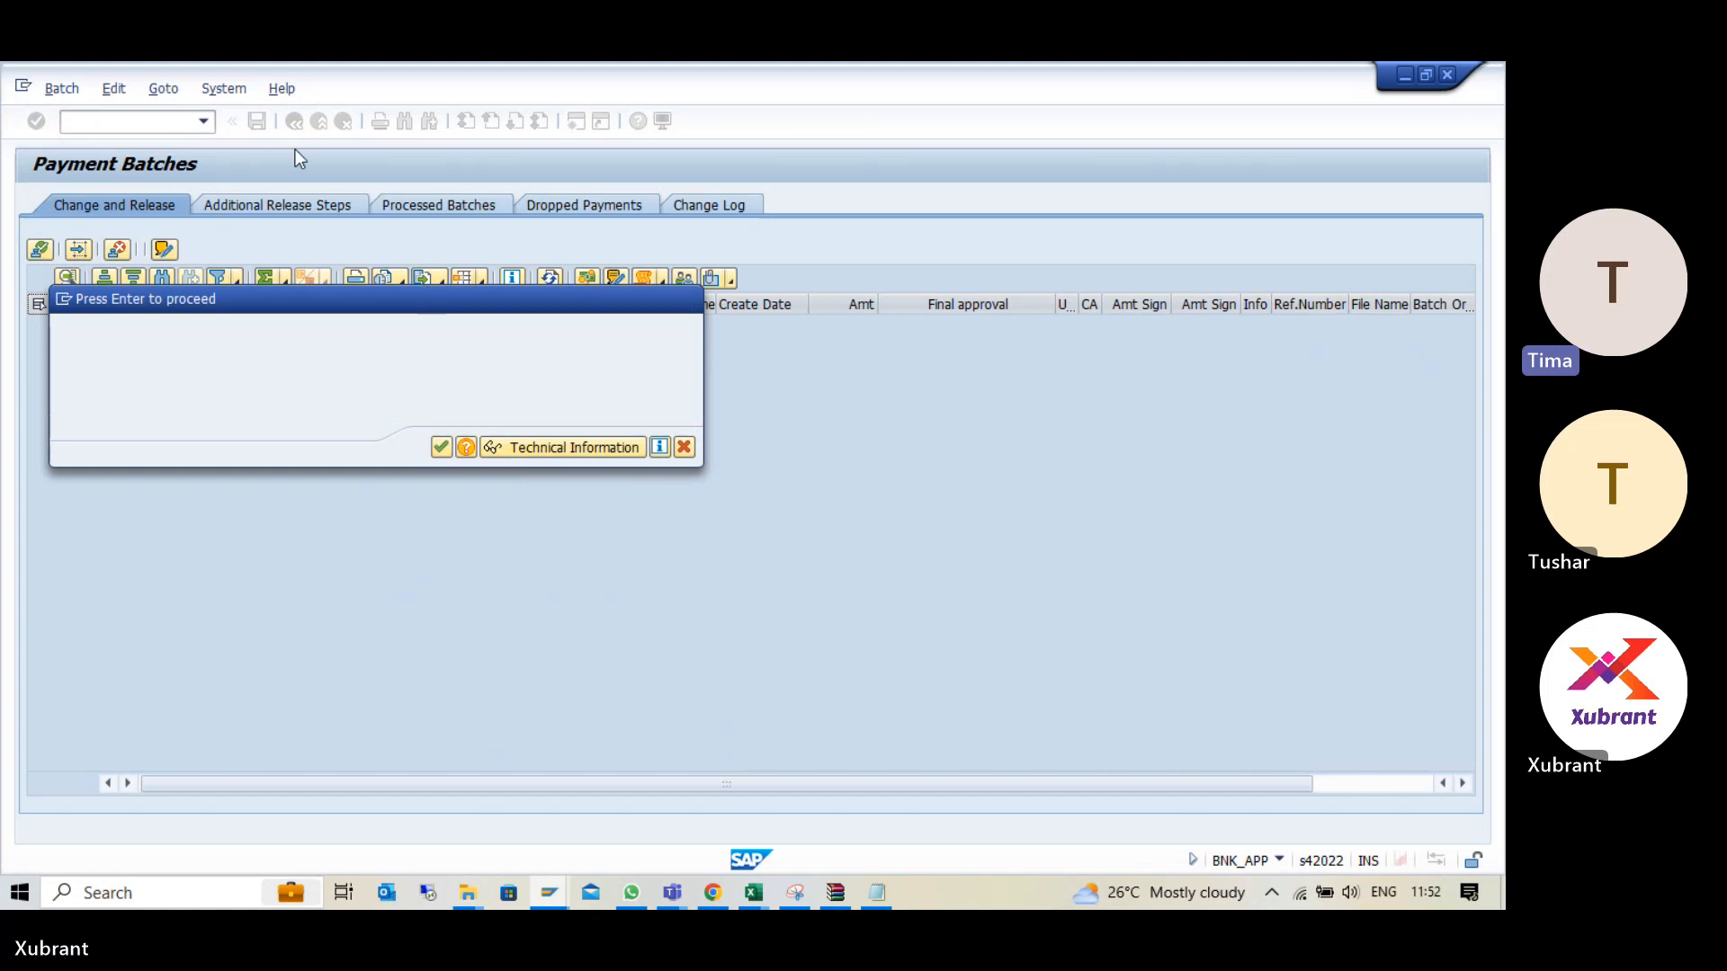
- Leave the payment batches without saving and reopen Approve Payments (BNK_APP)
left_click(300, 129)
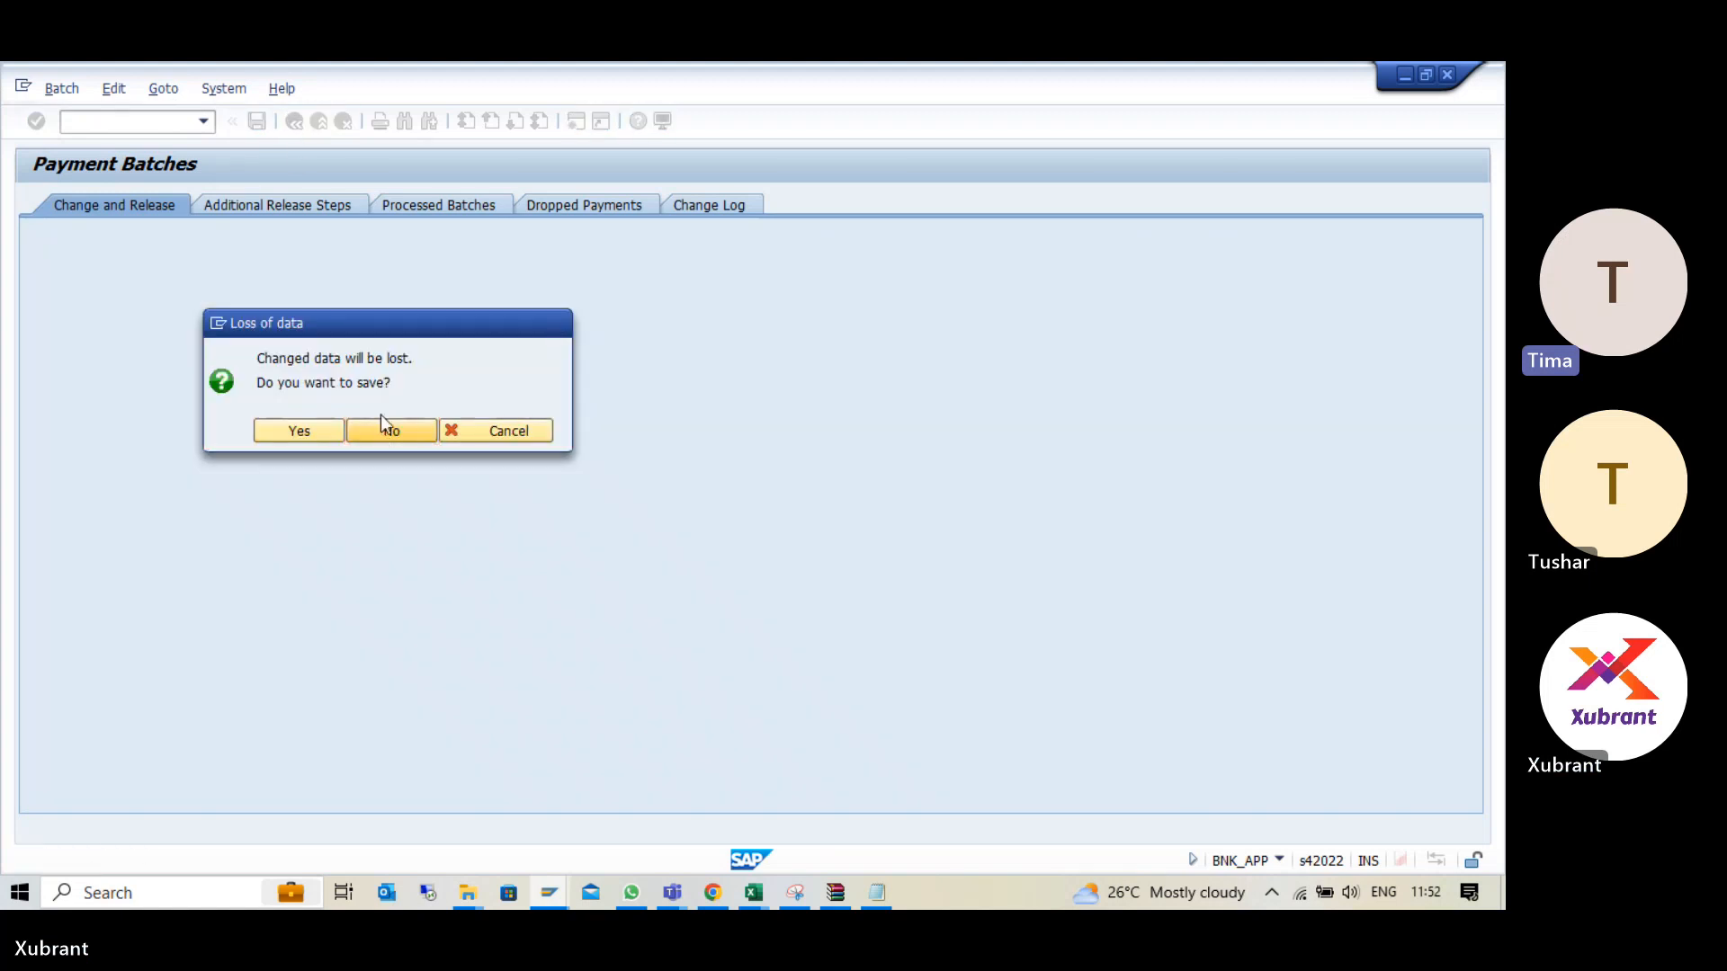
left_click(380, 416)
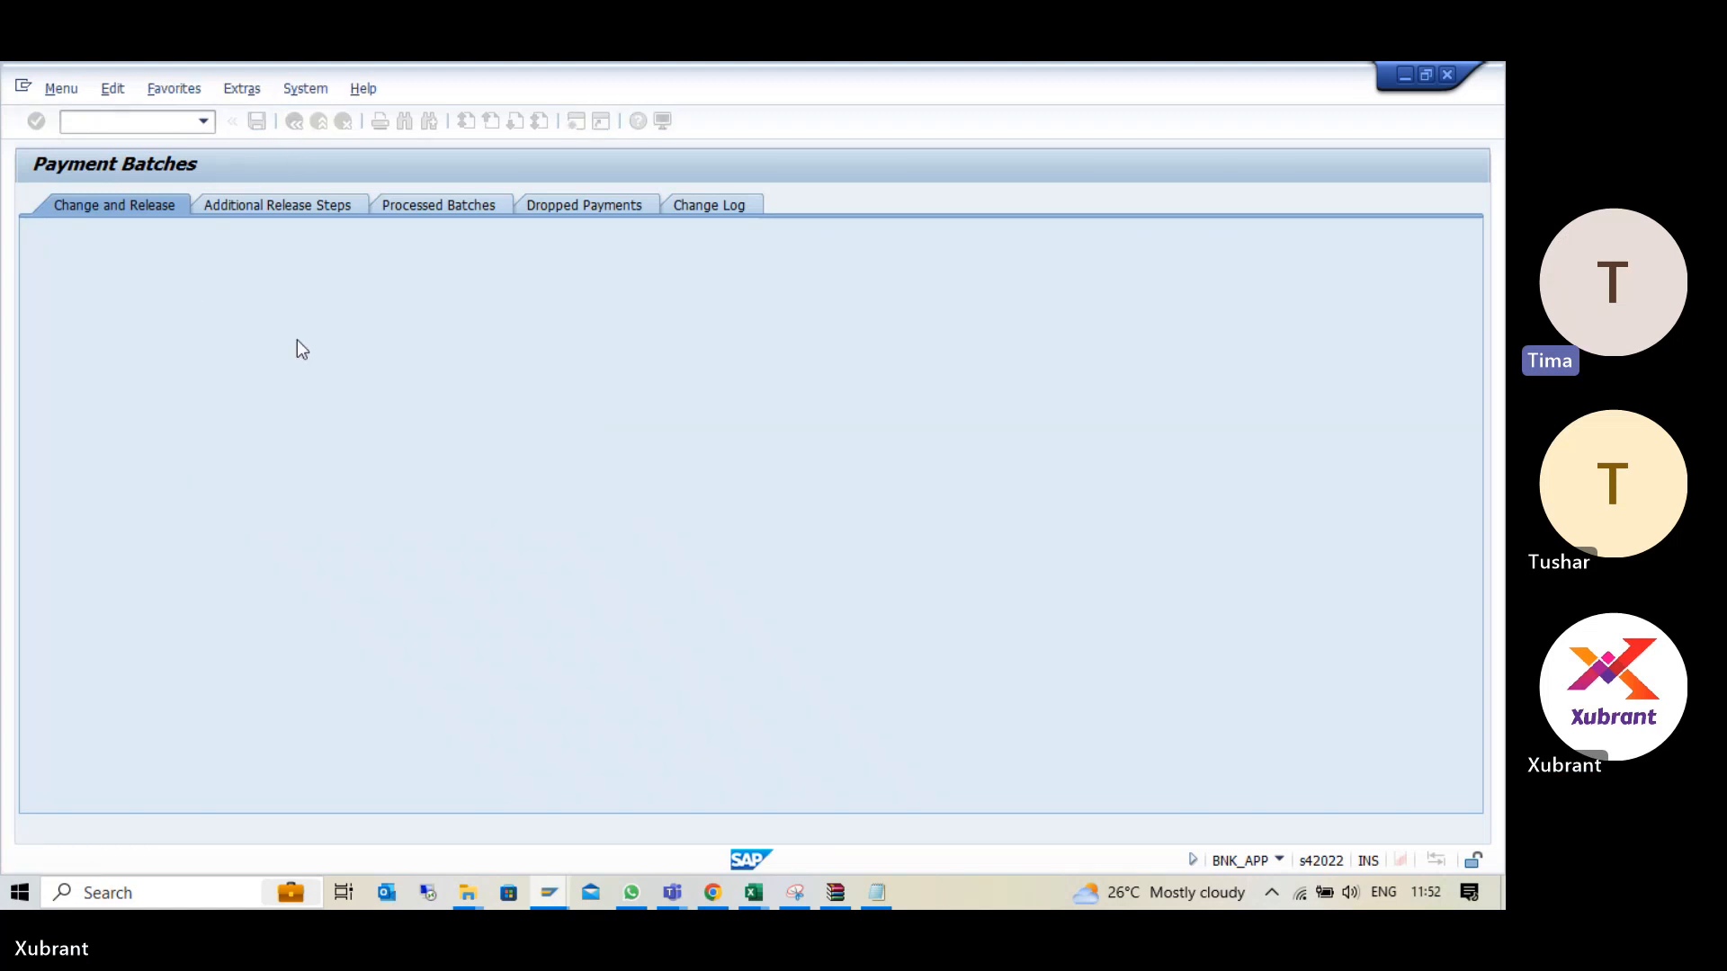
left_click(203, 121)
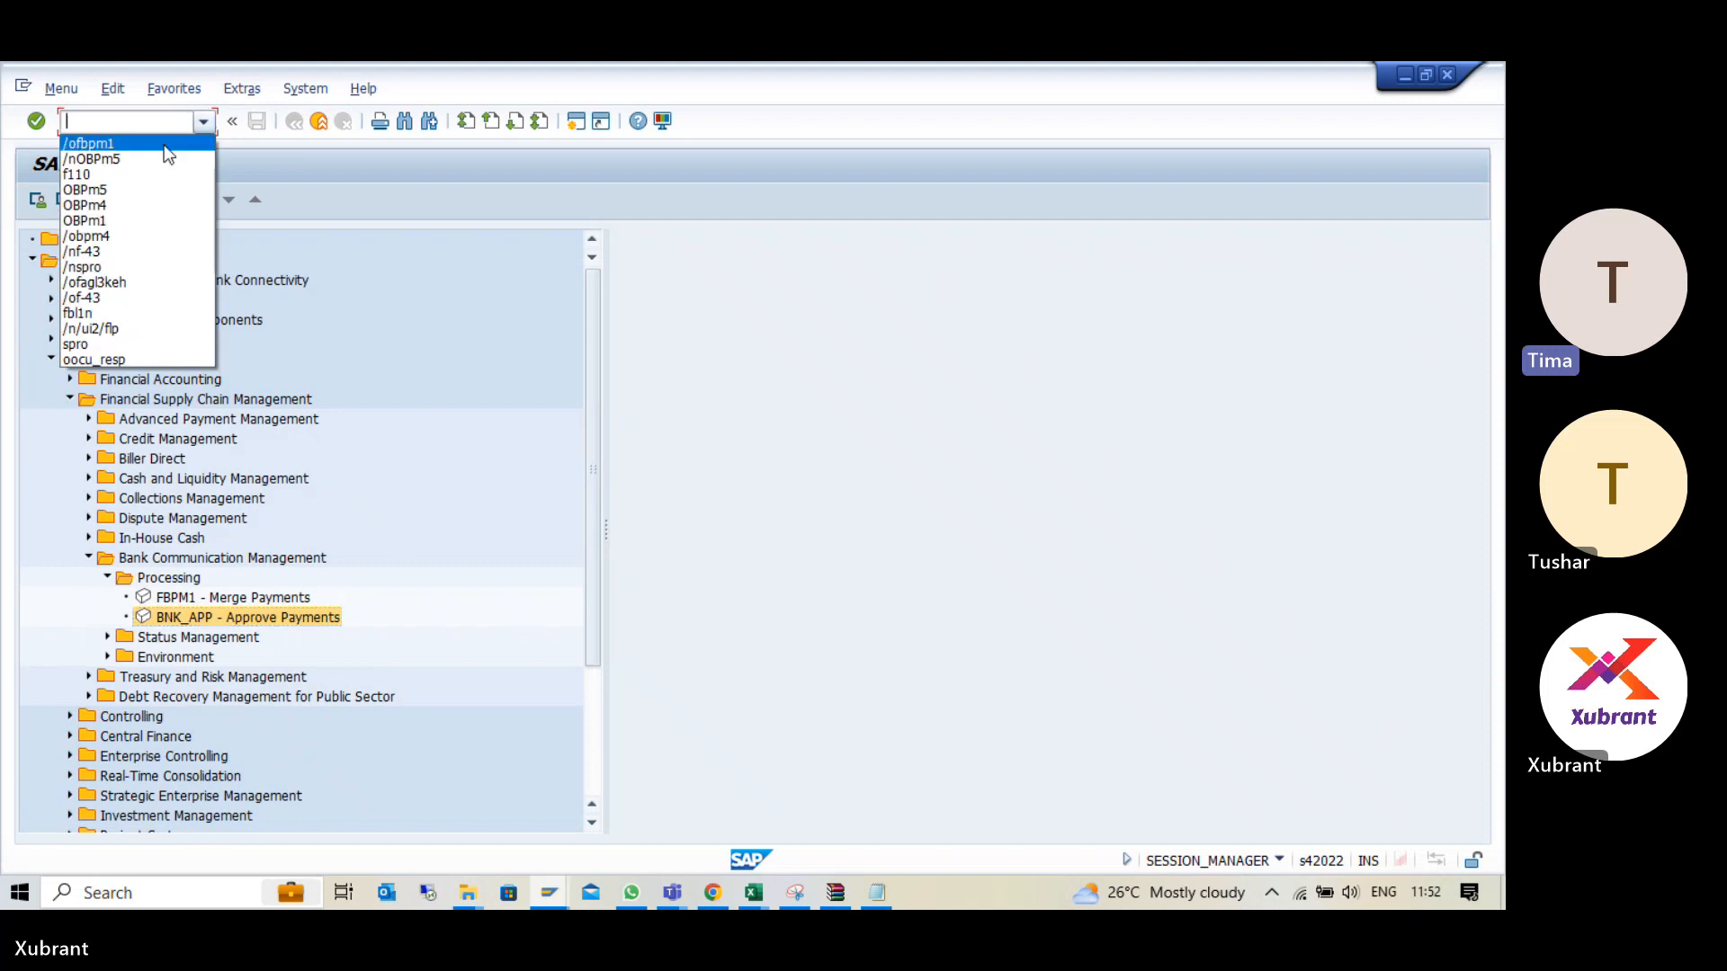
left_click(233, 625)
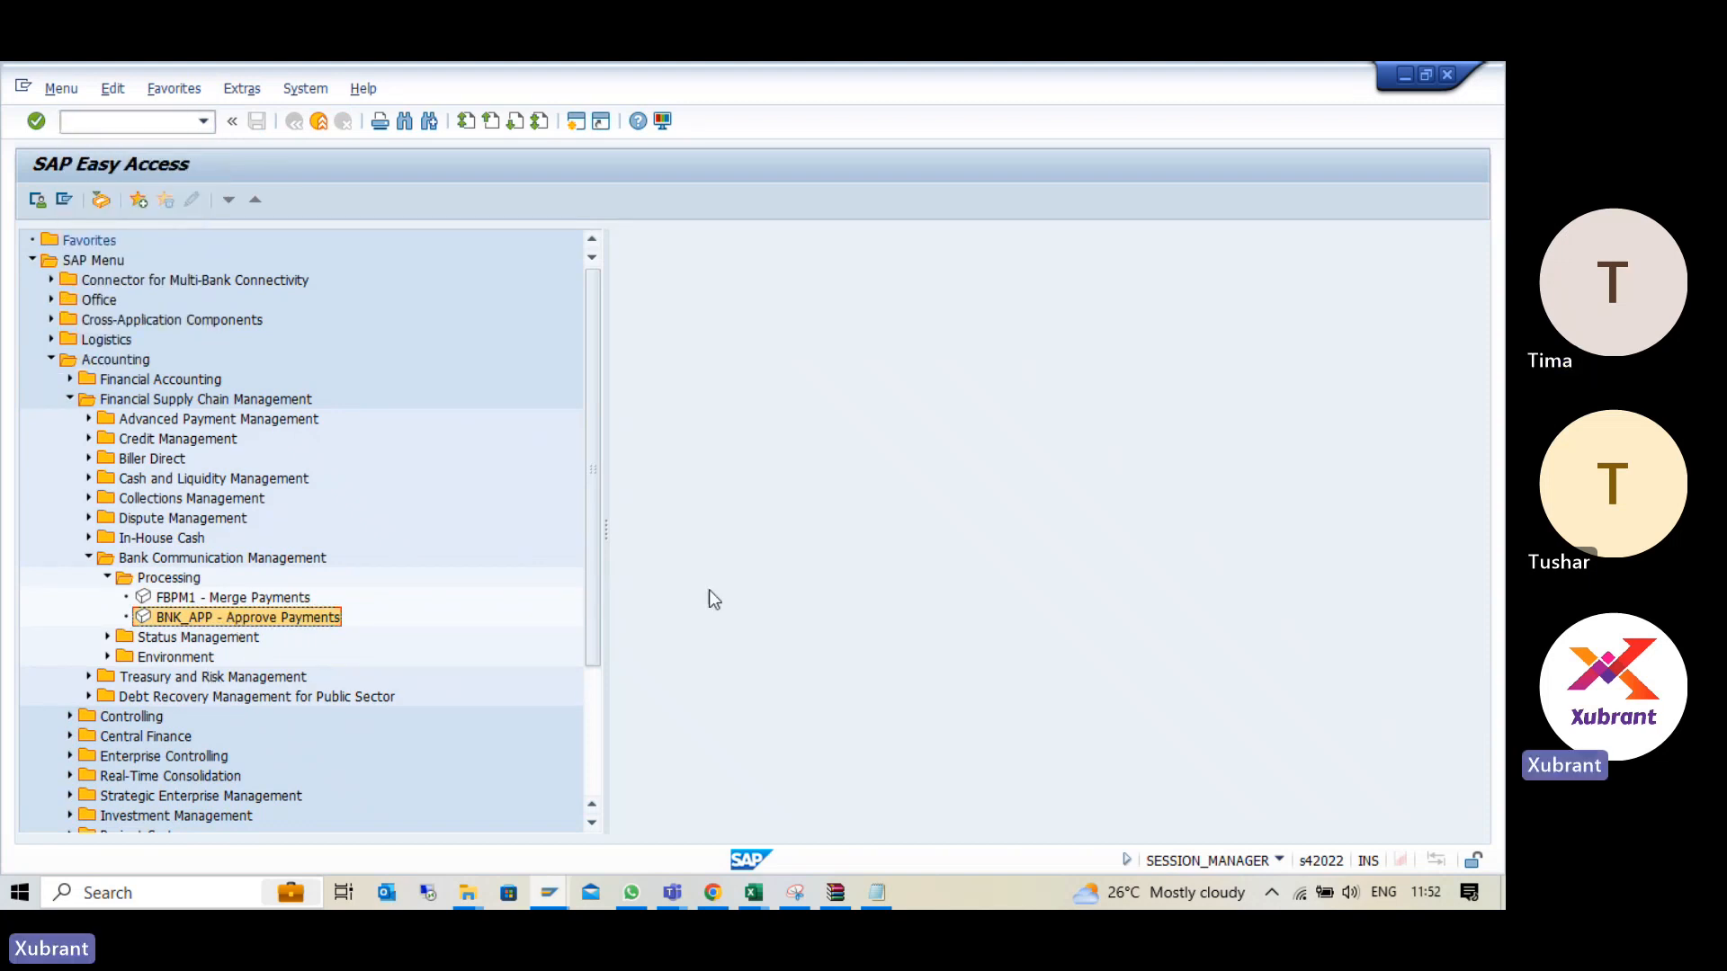
double_click(307, 621)
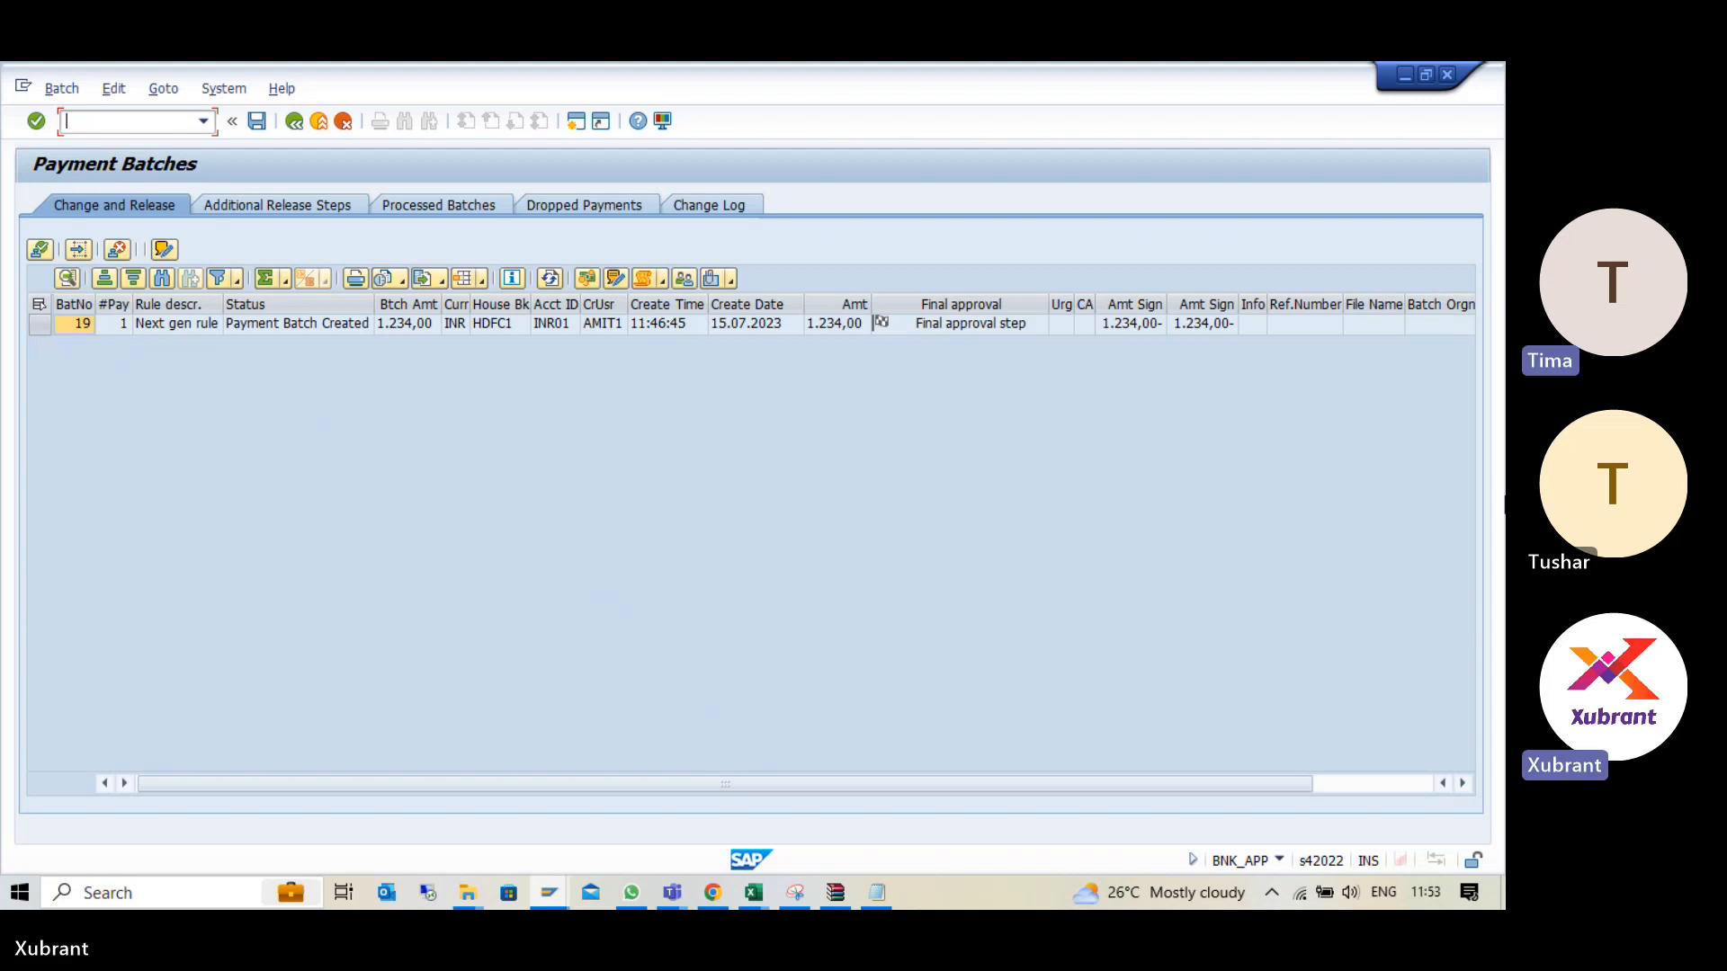
- Try to approve payment batch 19 and save it, accepting the approval message
left_click(39, 325)
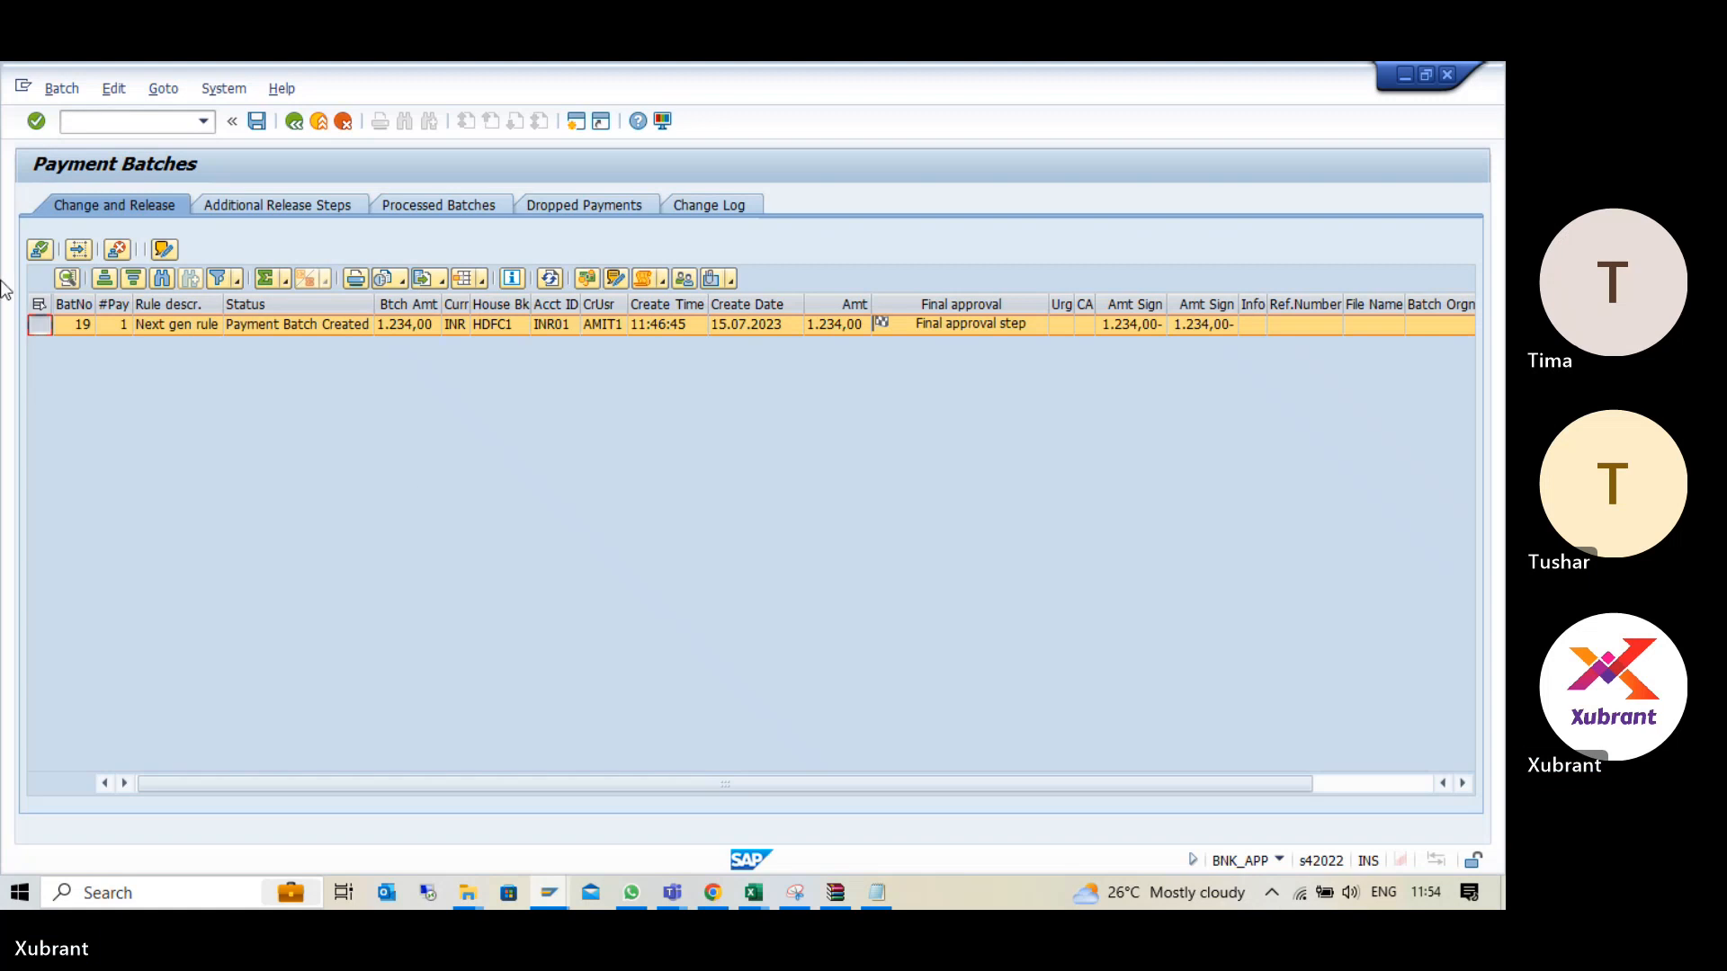
left_click(39, 249)
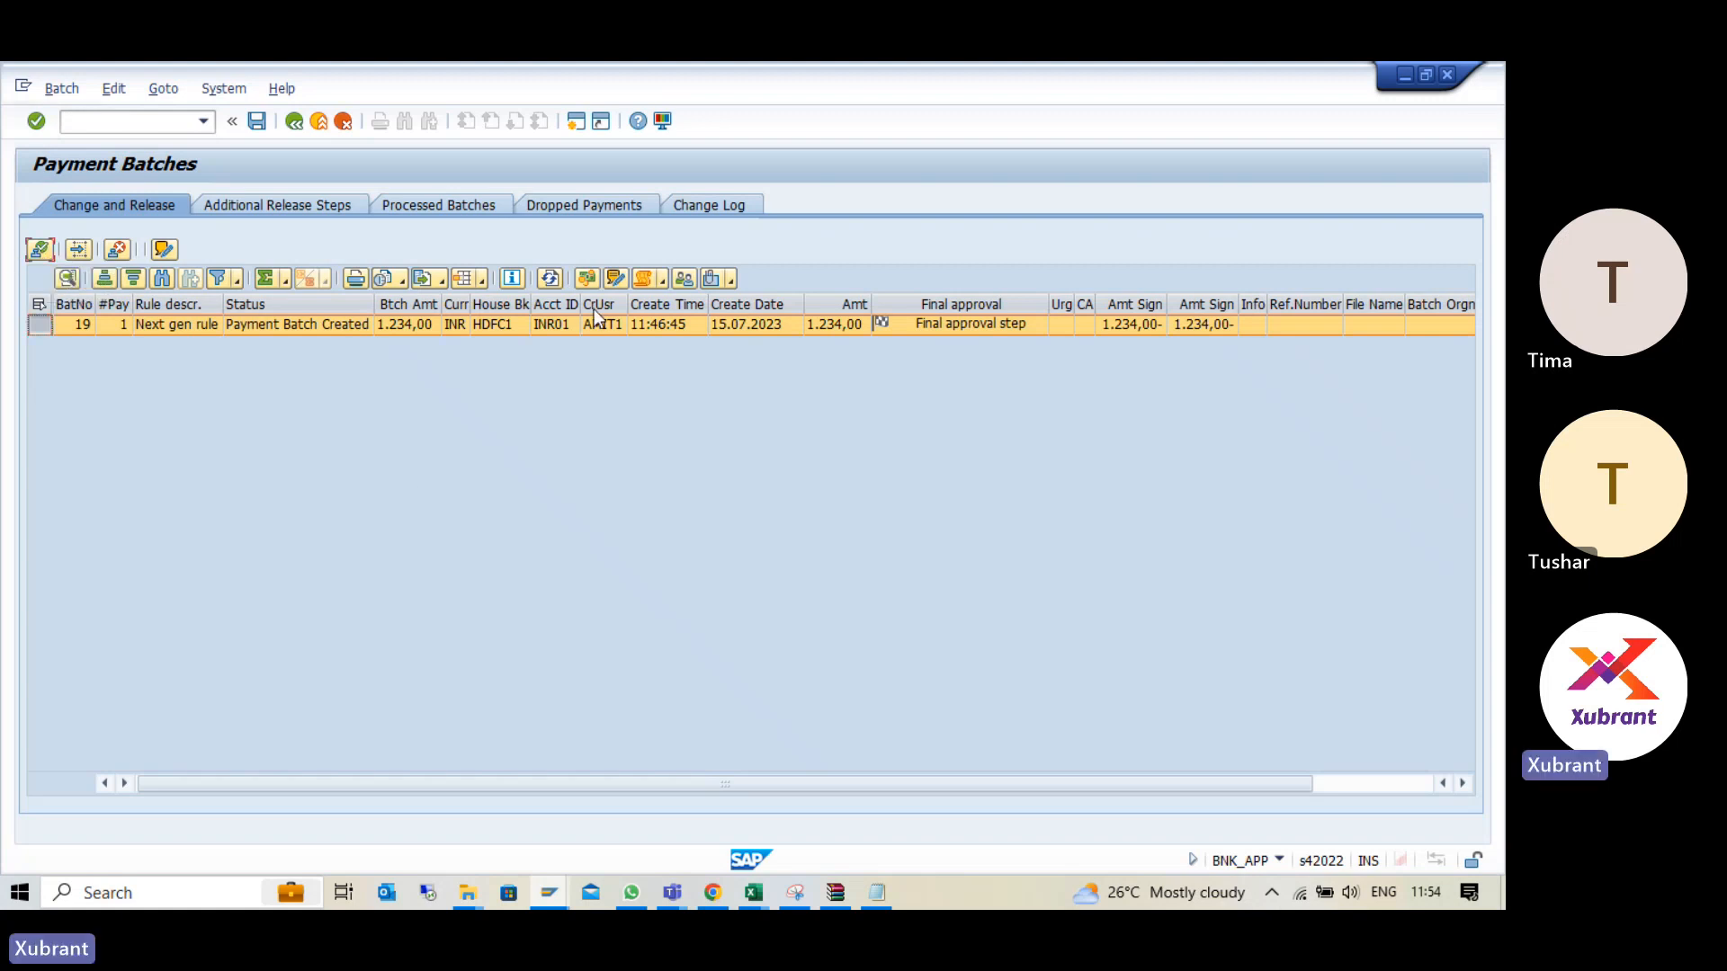
left_click(260, 125)
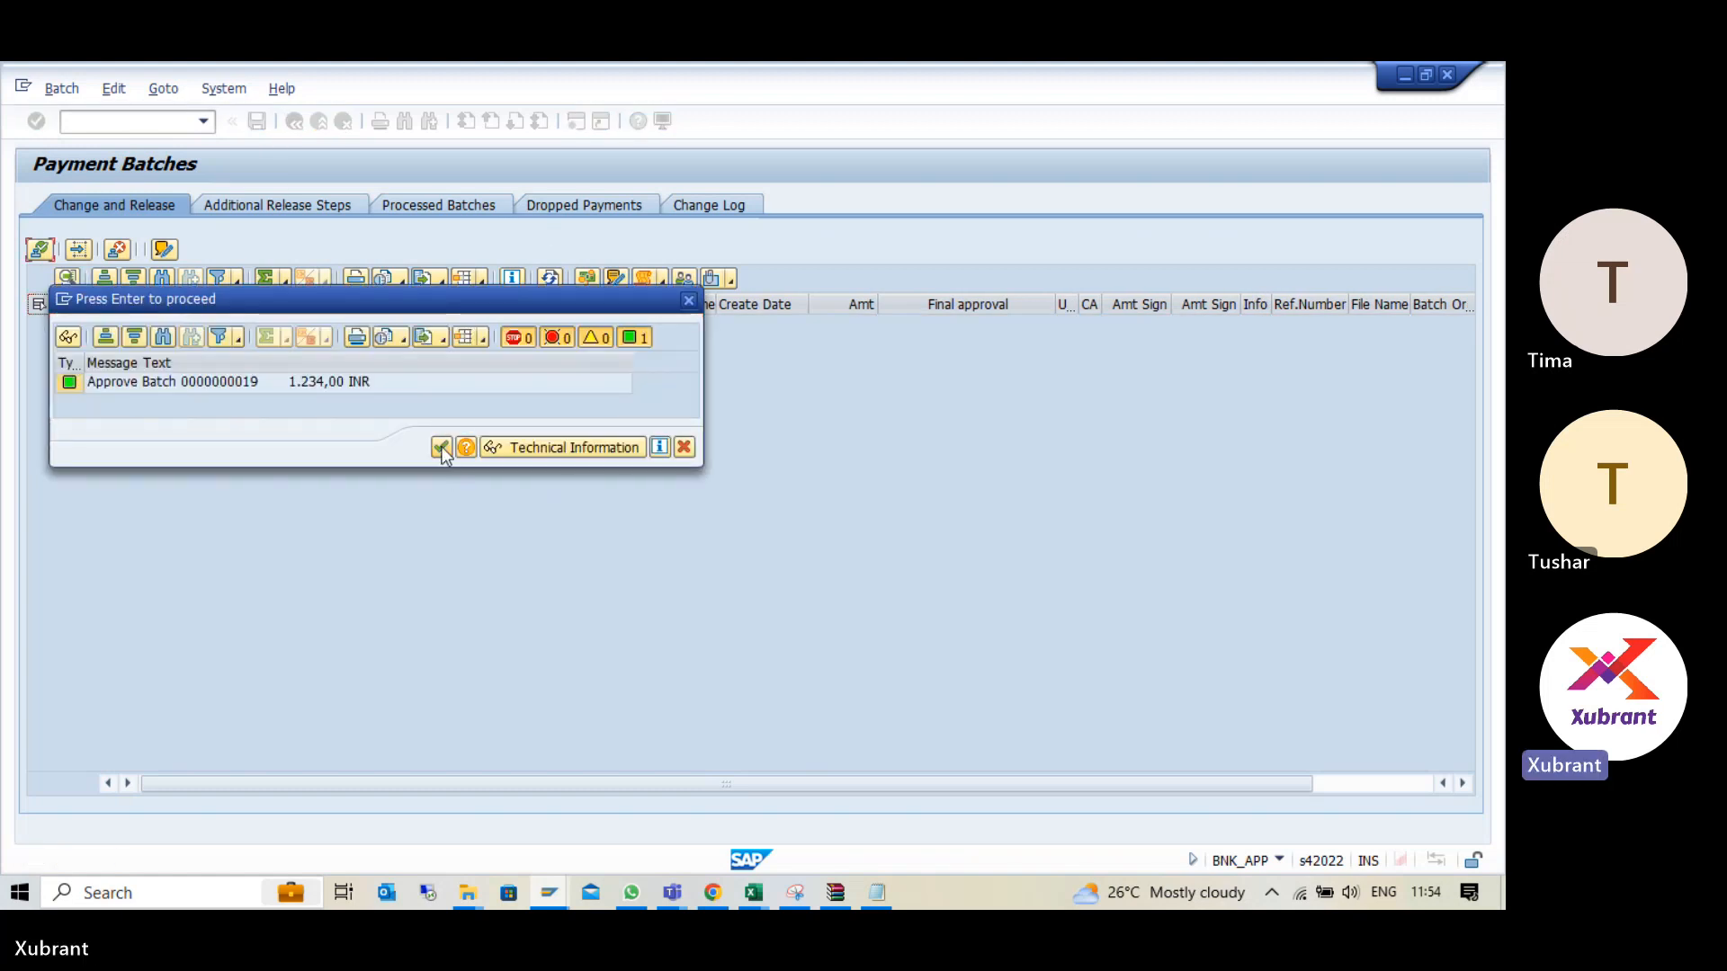
left_click(444, 446)
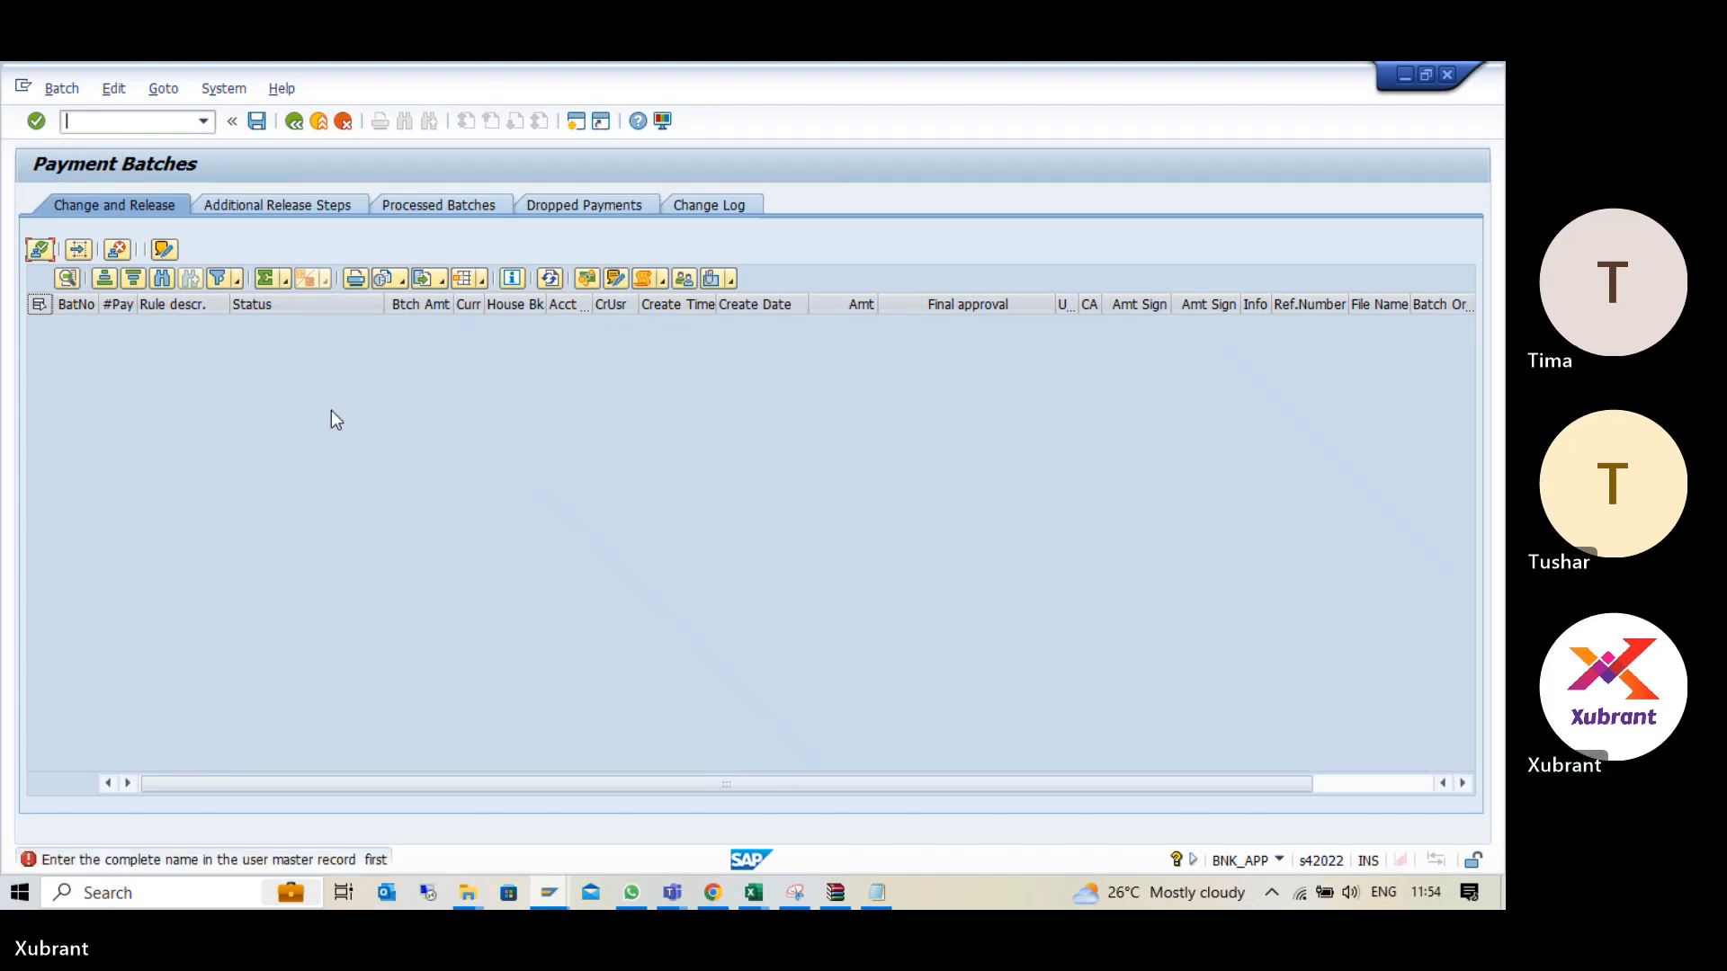
- Start exiting the payment batches, cancel the exit and check the session's system and user information
left_click(320, 121)
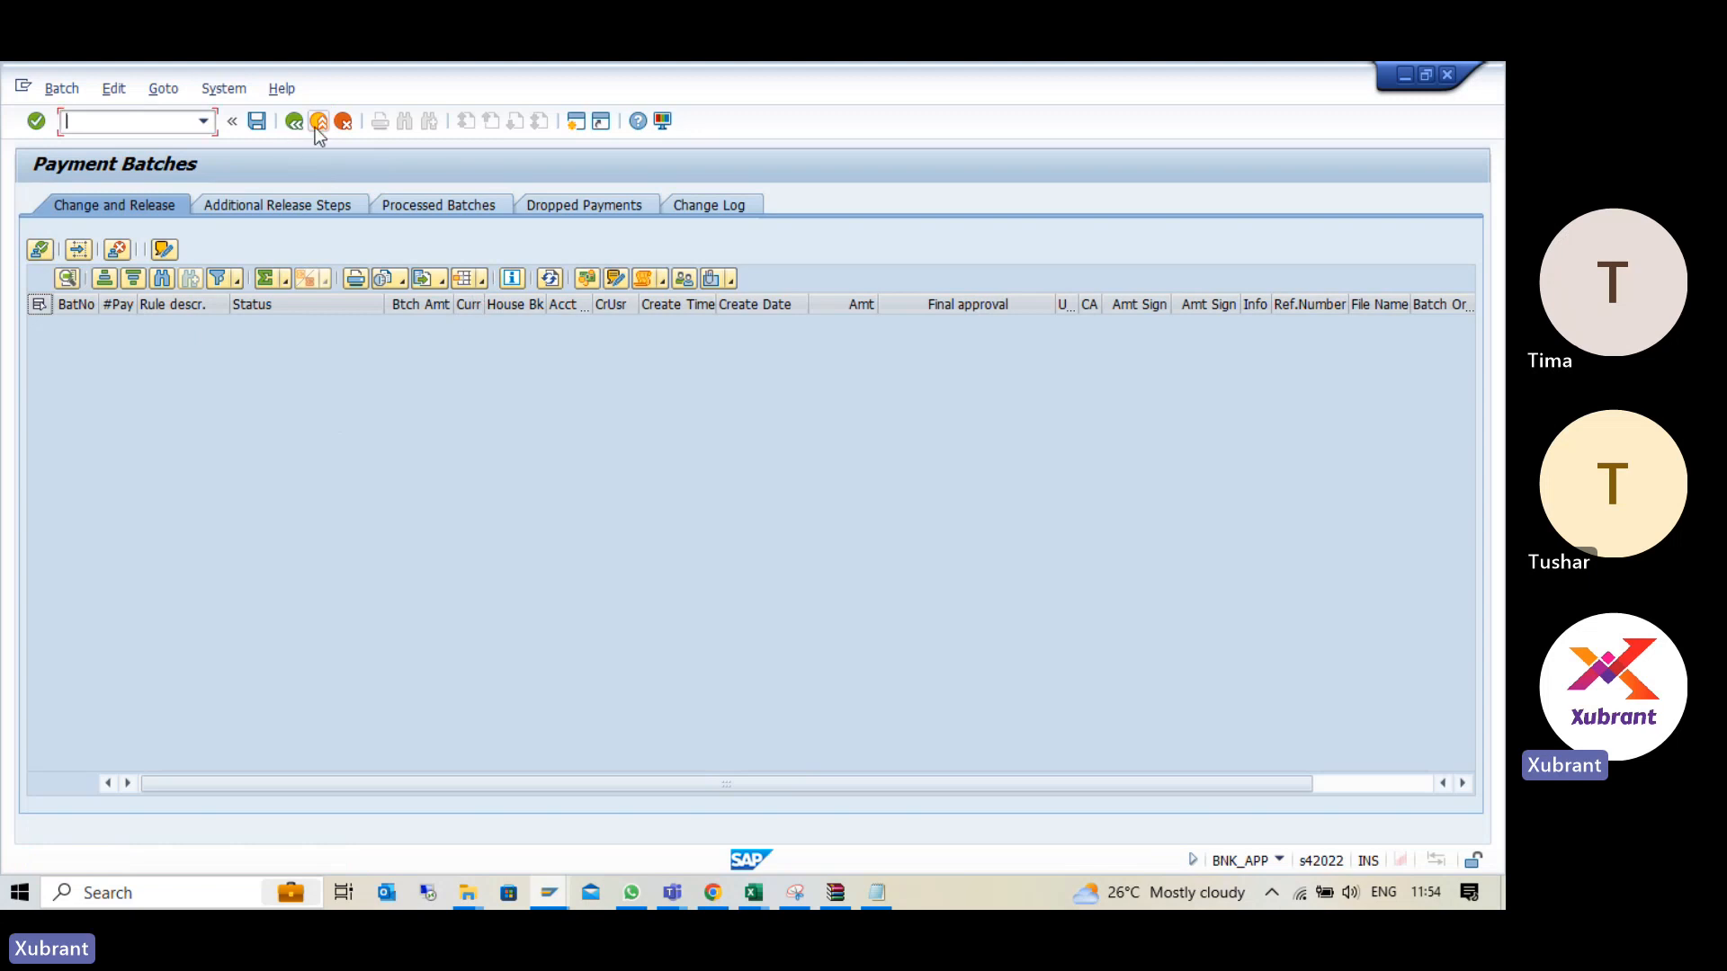
left_click(324, 126)
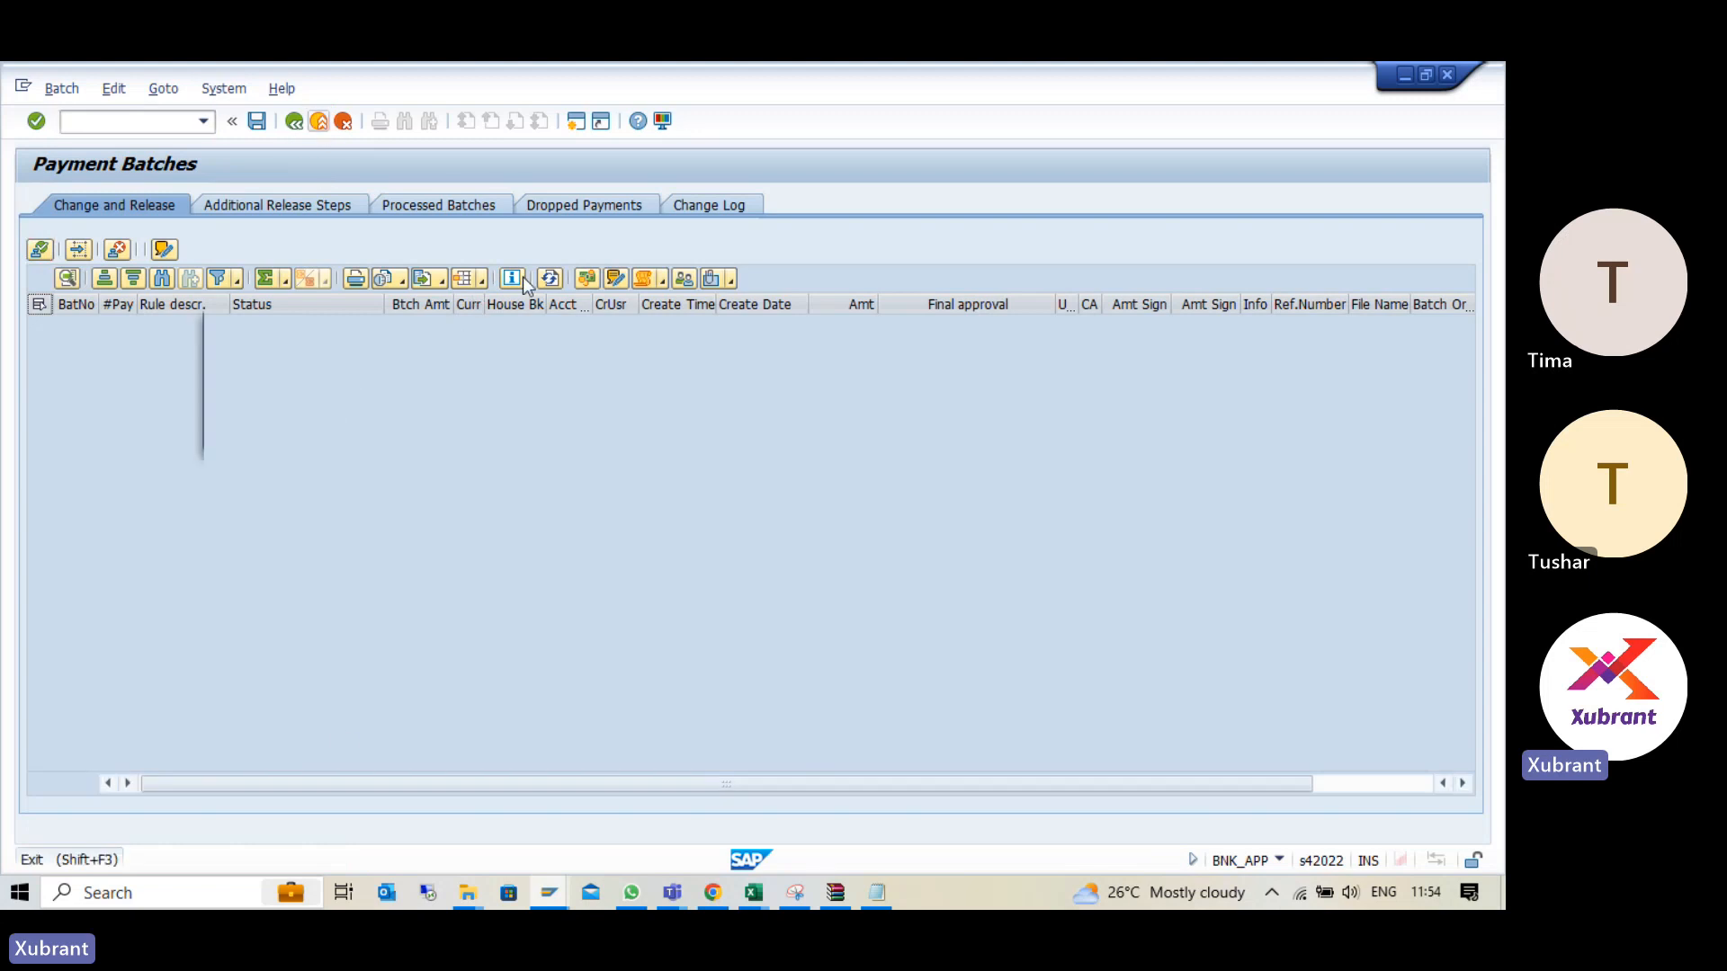
left_click(481, 432)
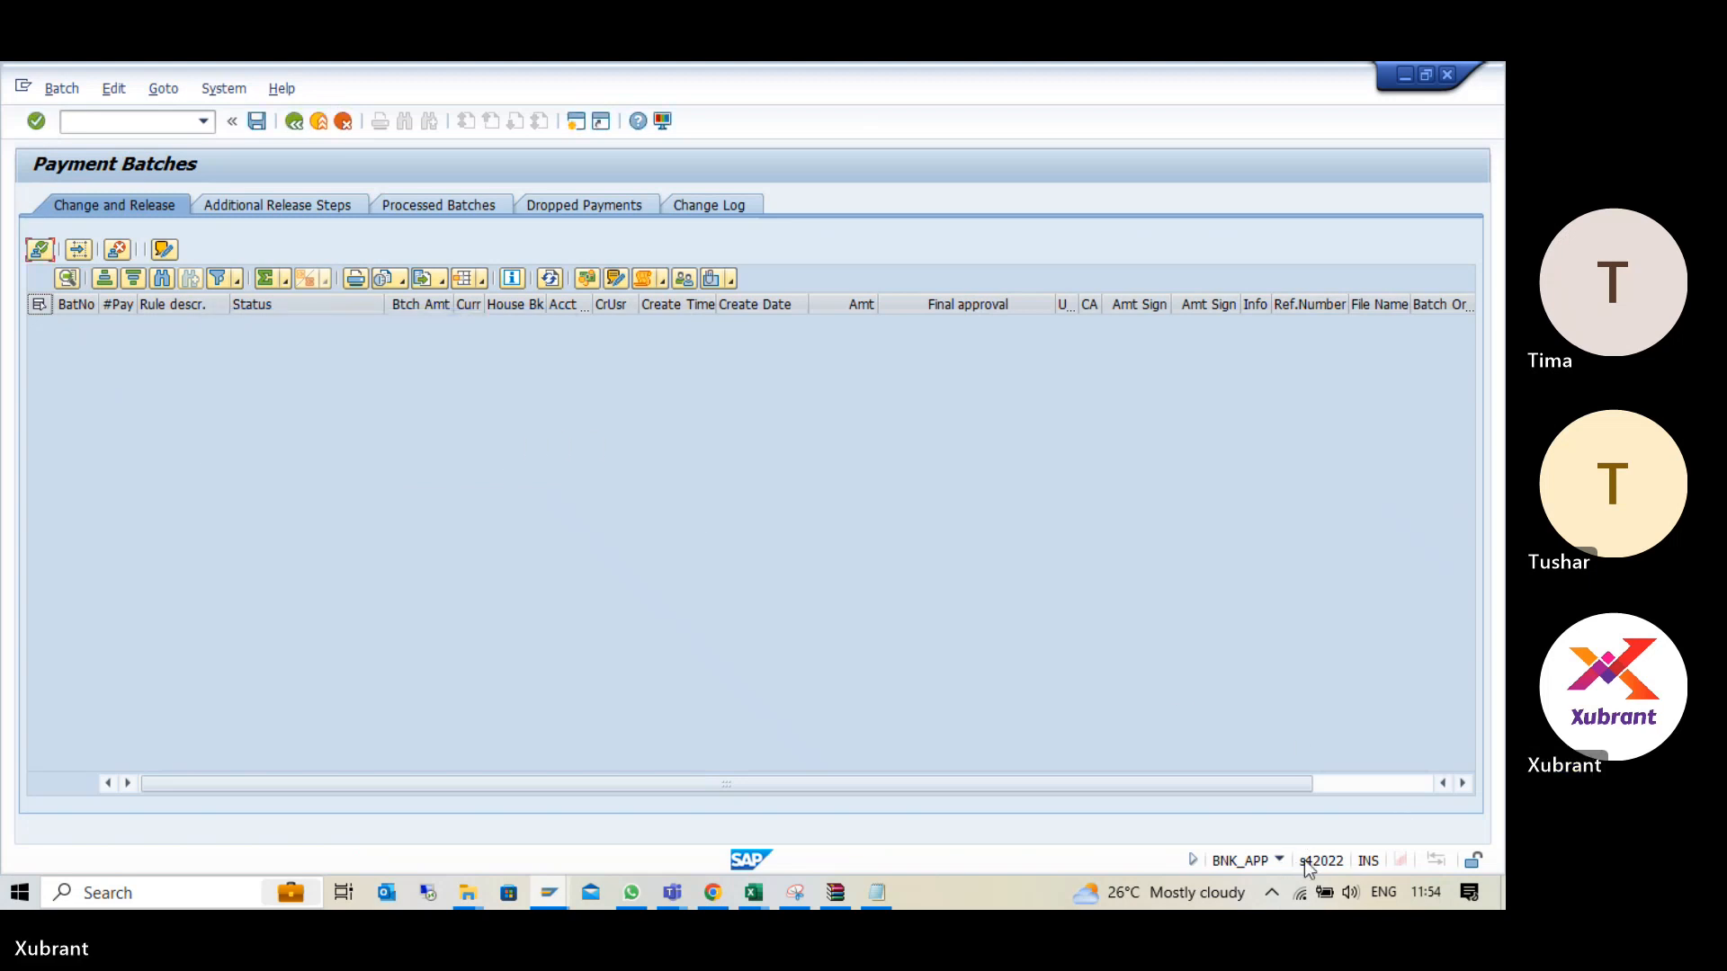
left_click(1278, 861)
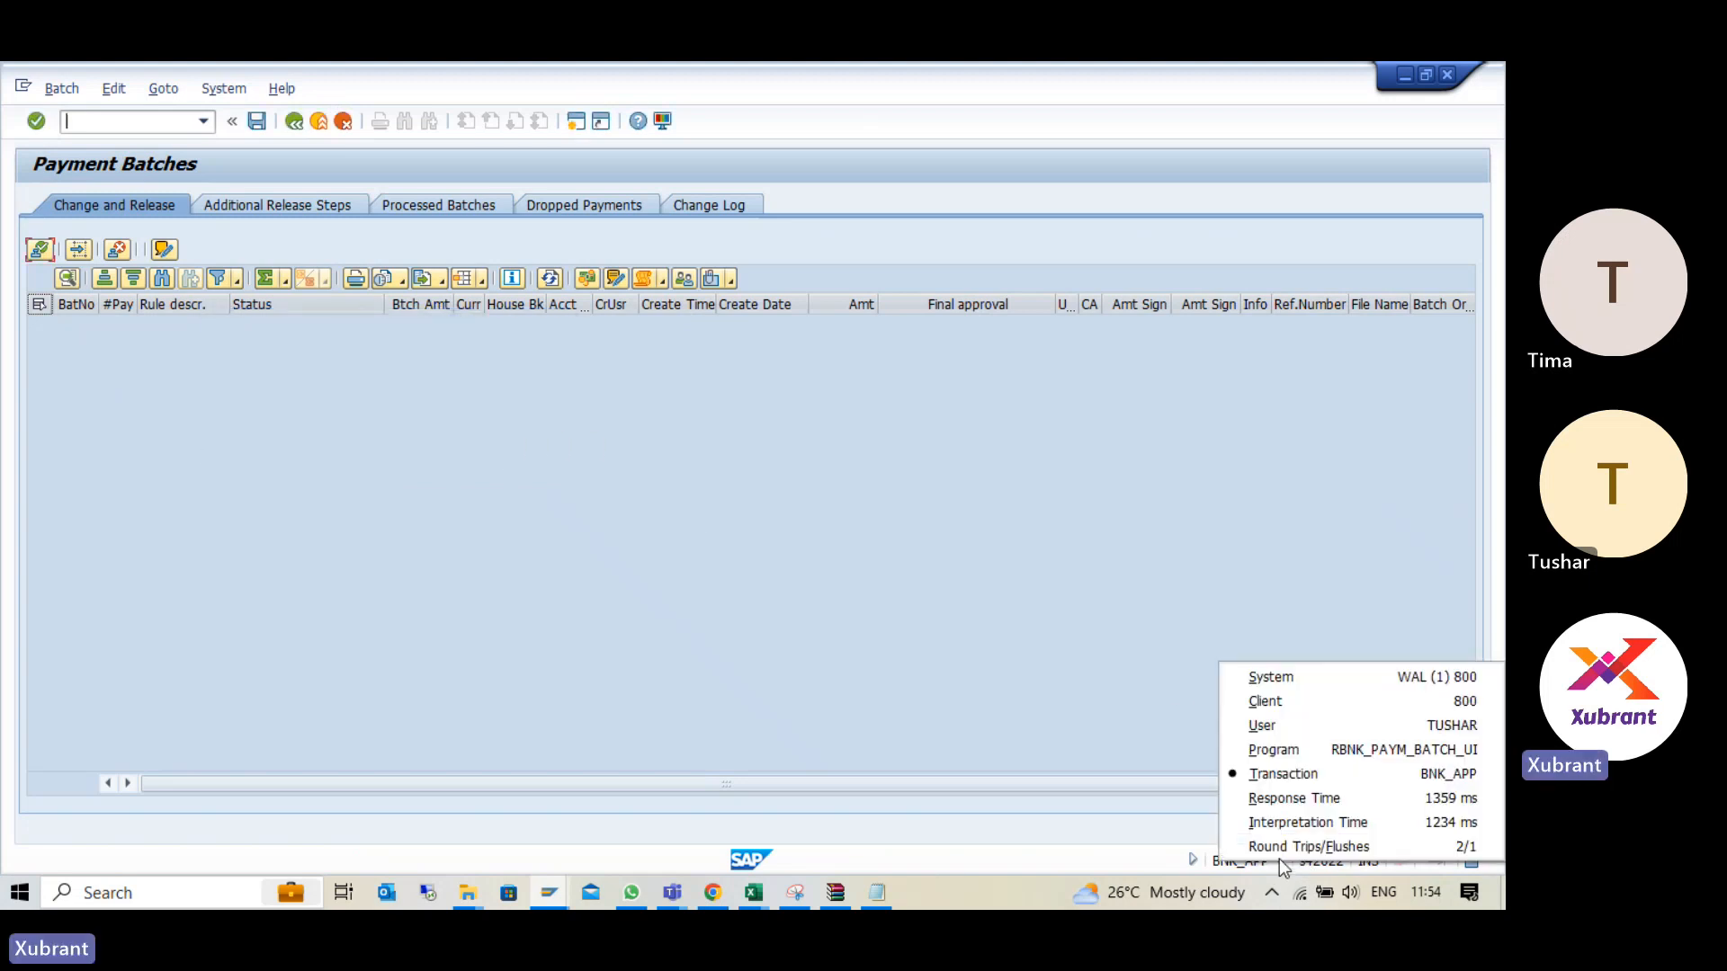
left_click(491, 380)
- Switch to the user display transaction SU01D, look through its user options and return to the SAP Easy Access menu
left_click(146, 123)
type("/nbnk")
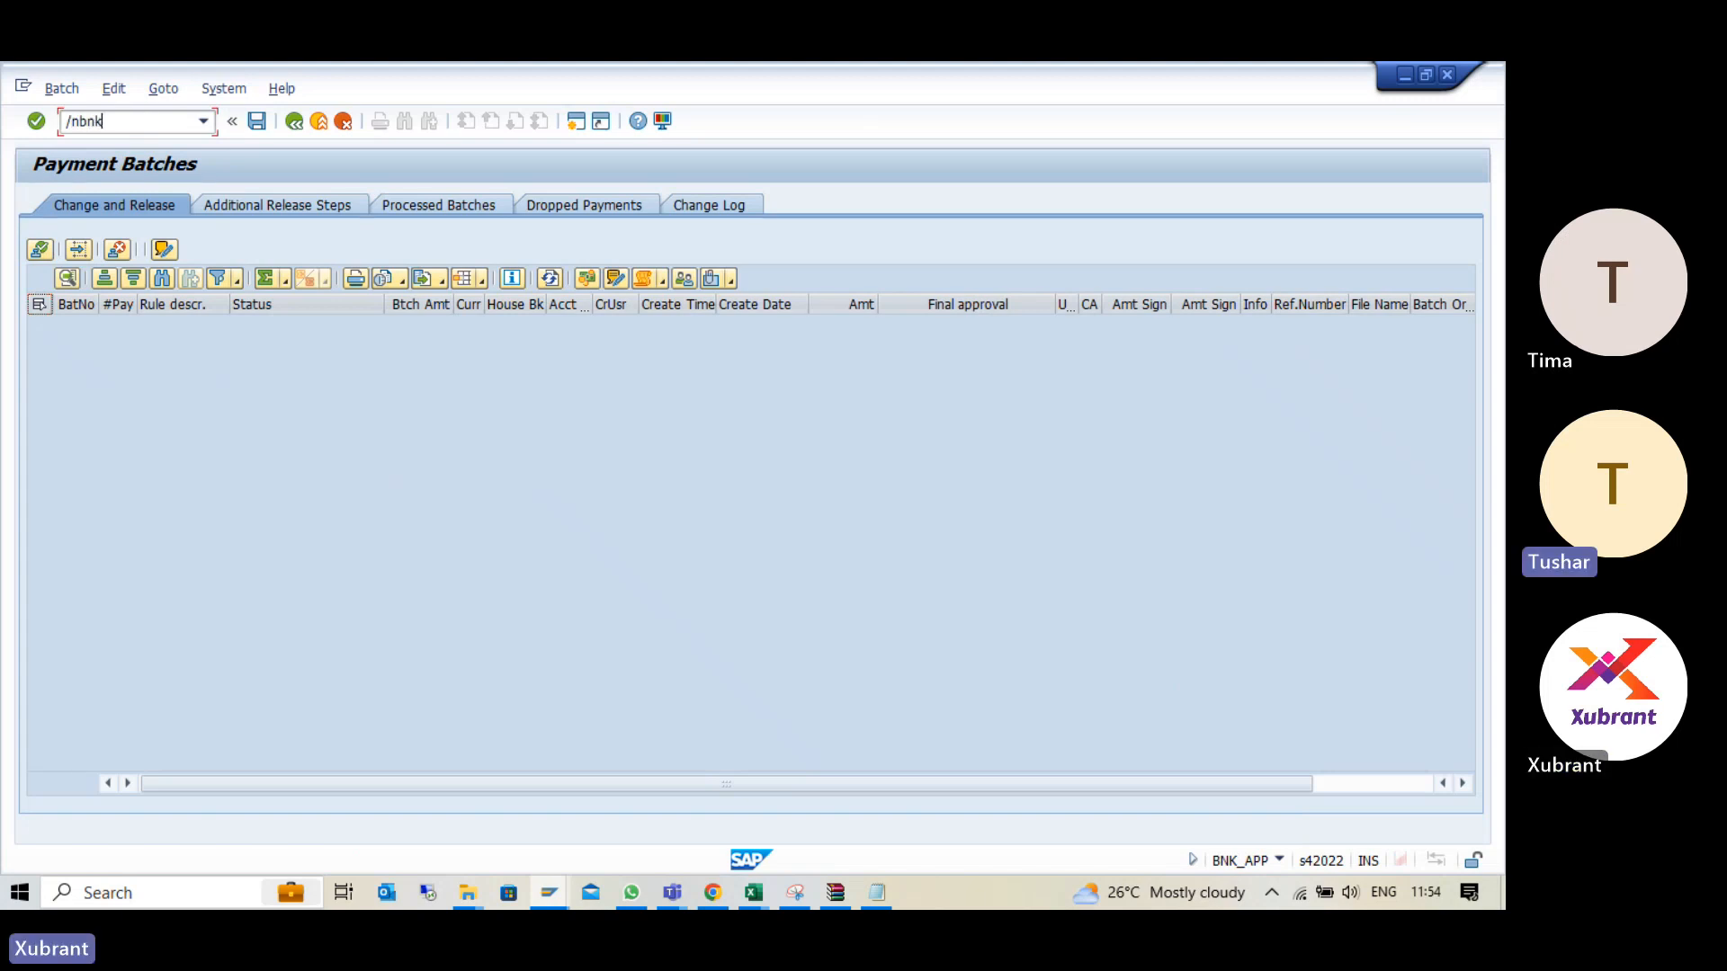
key("Return")
type("/nsu01d")
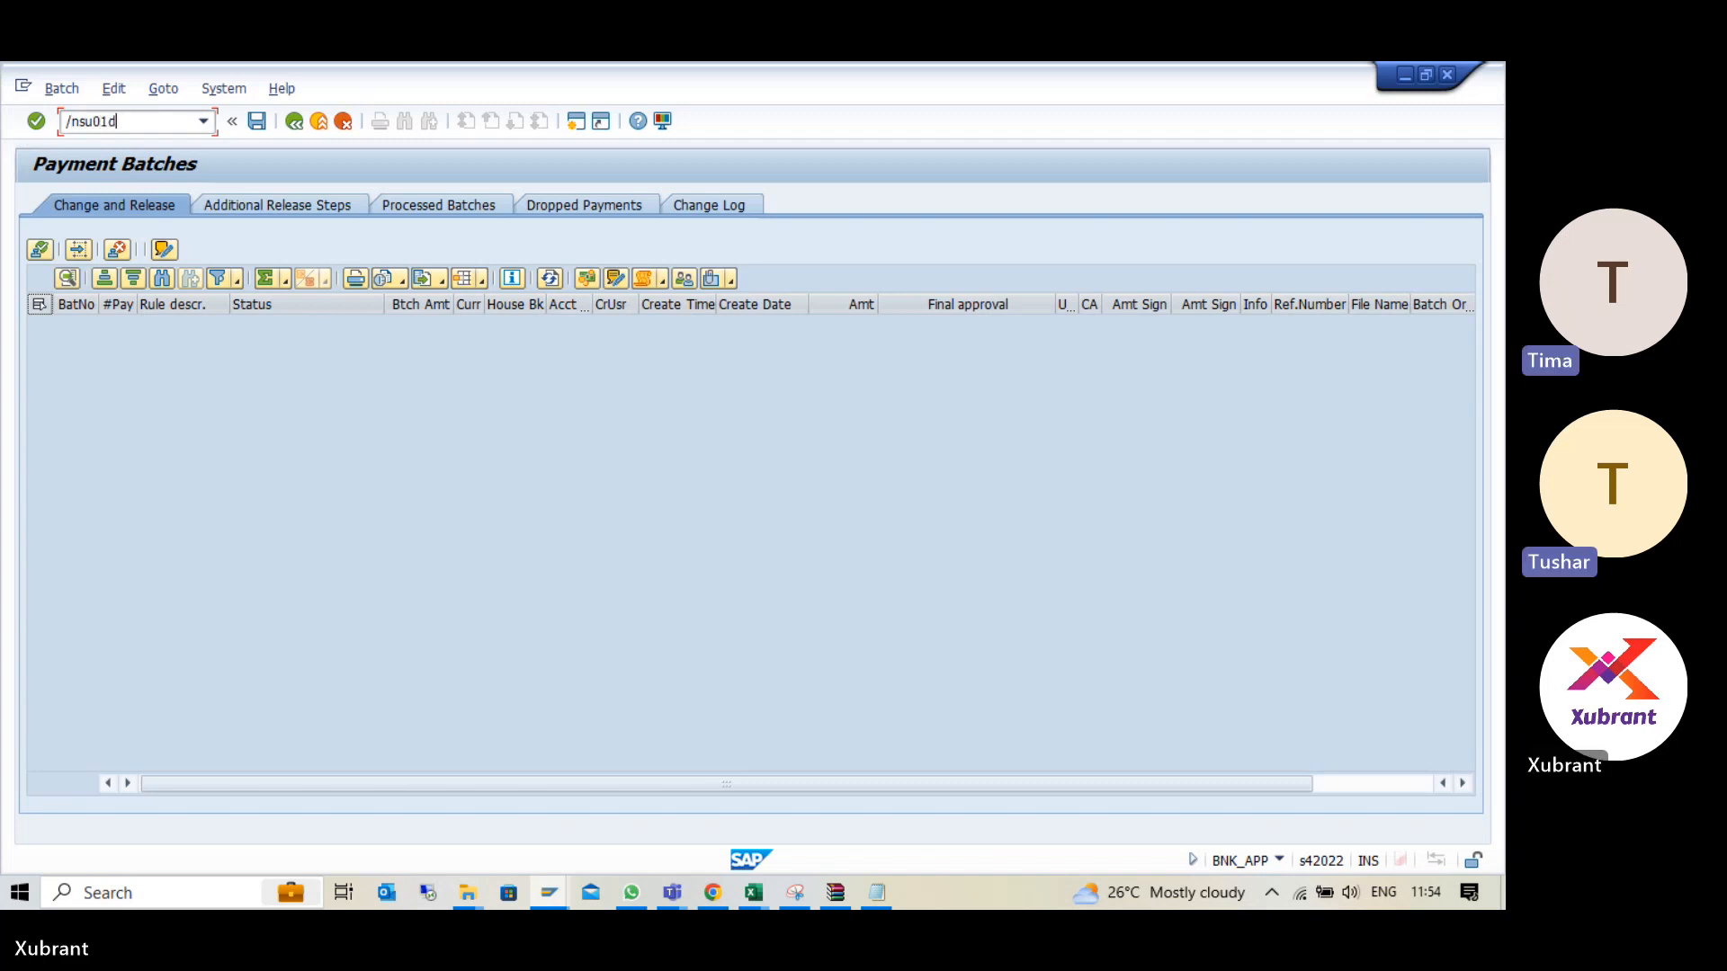
key("Return")
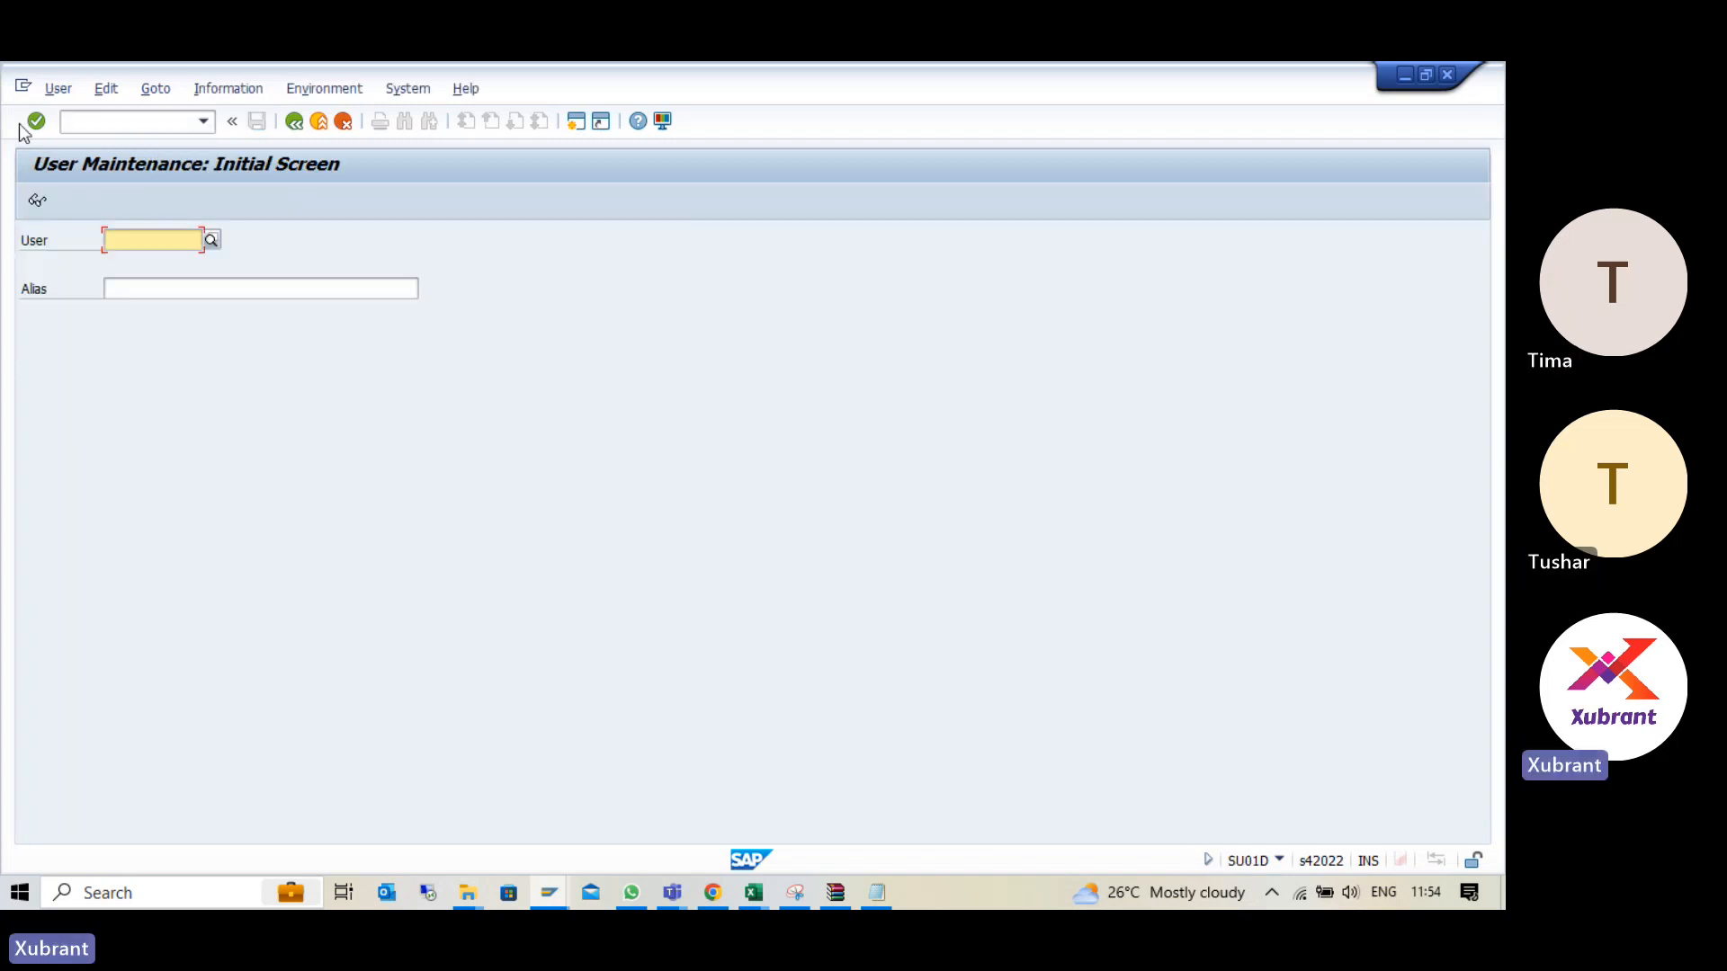
left_click(60, 90)
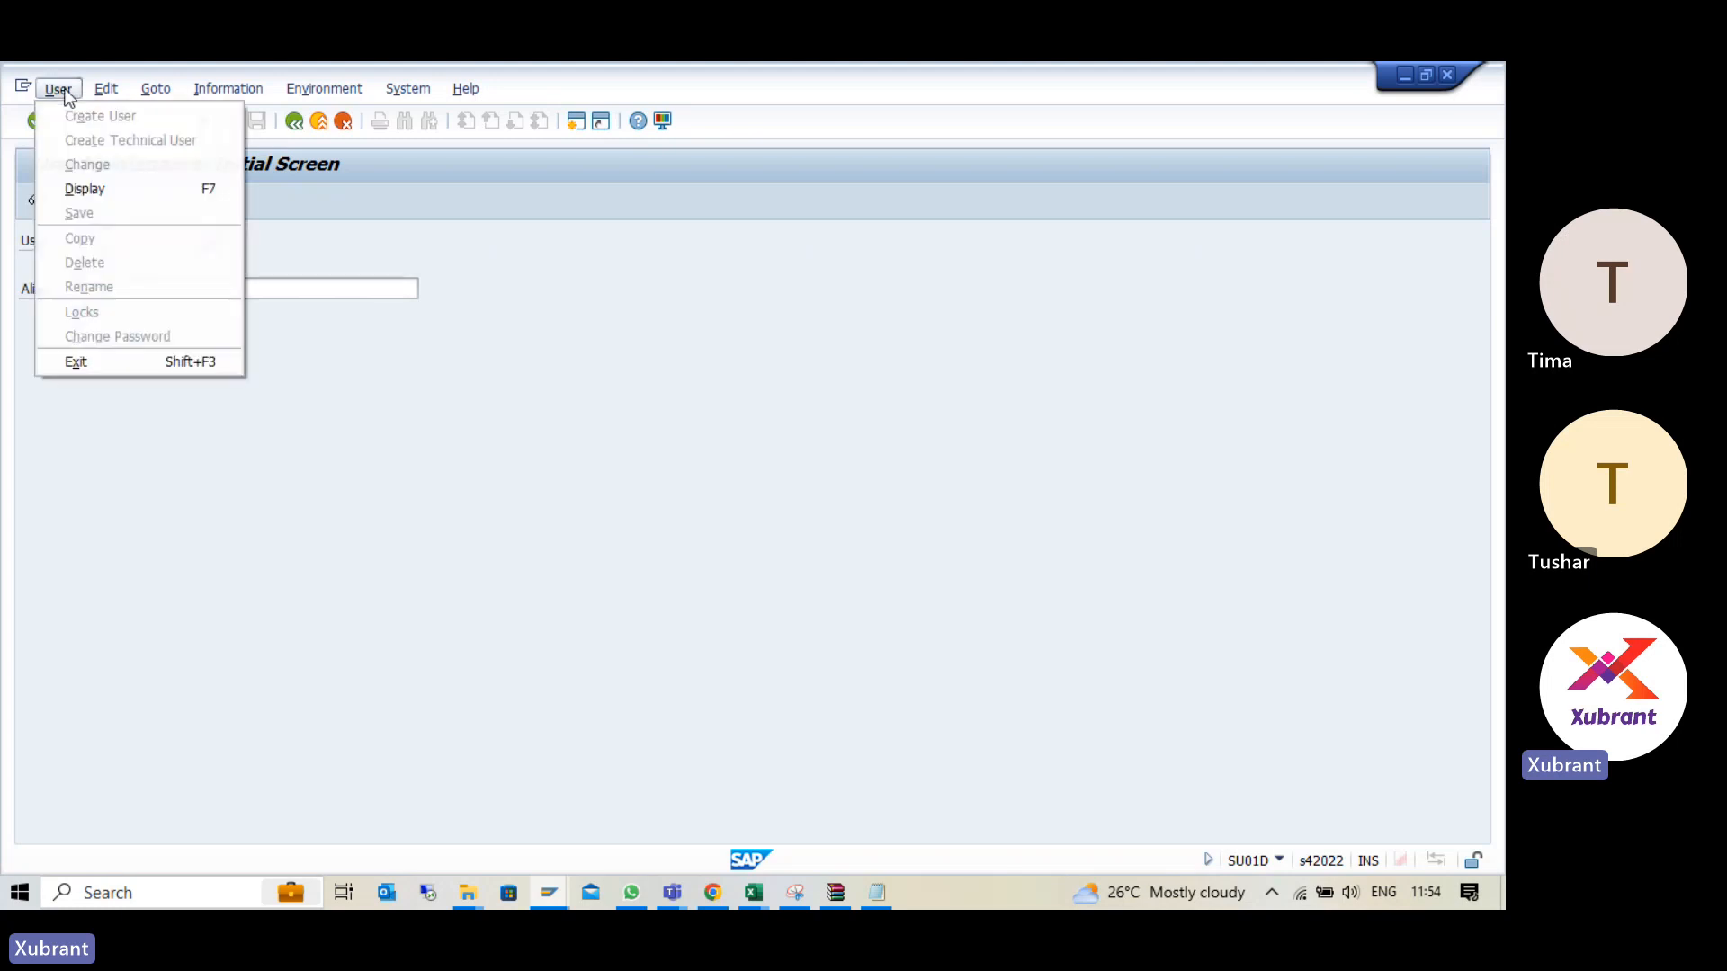
left_click(86, 190)
left_click(373, 286)
key("F3")
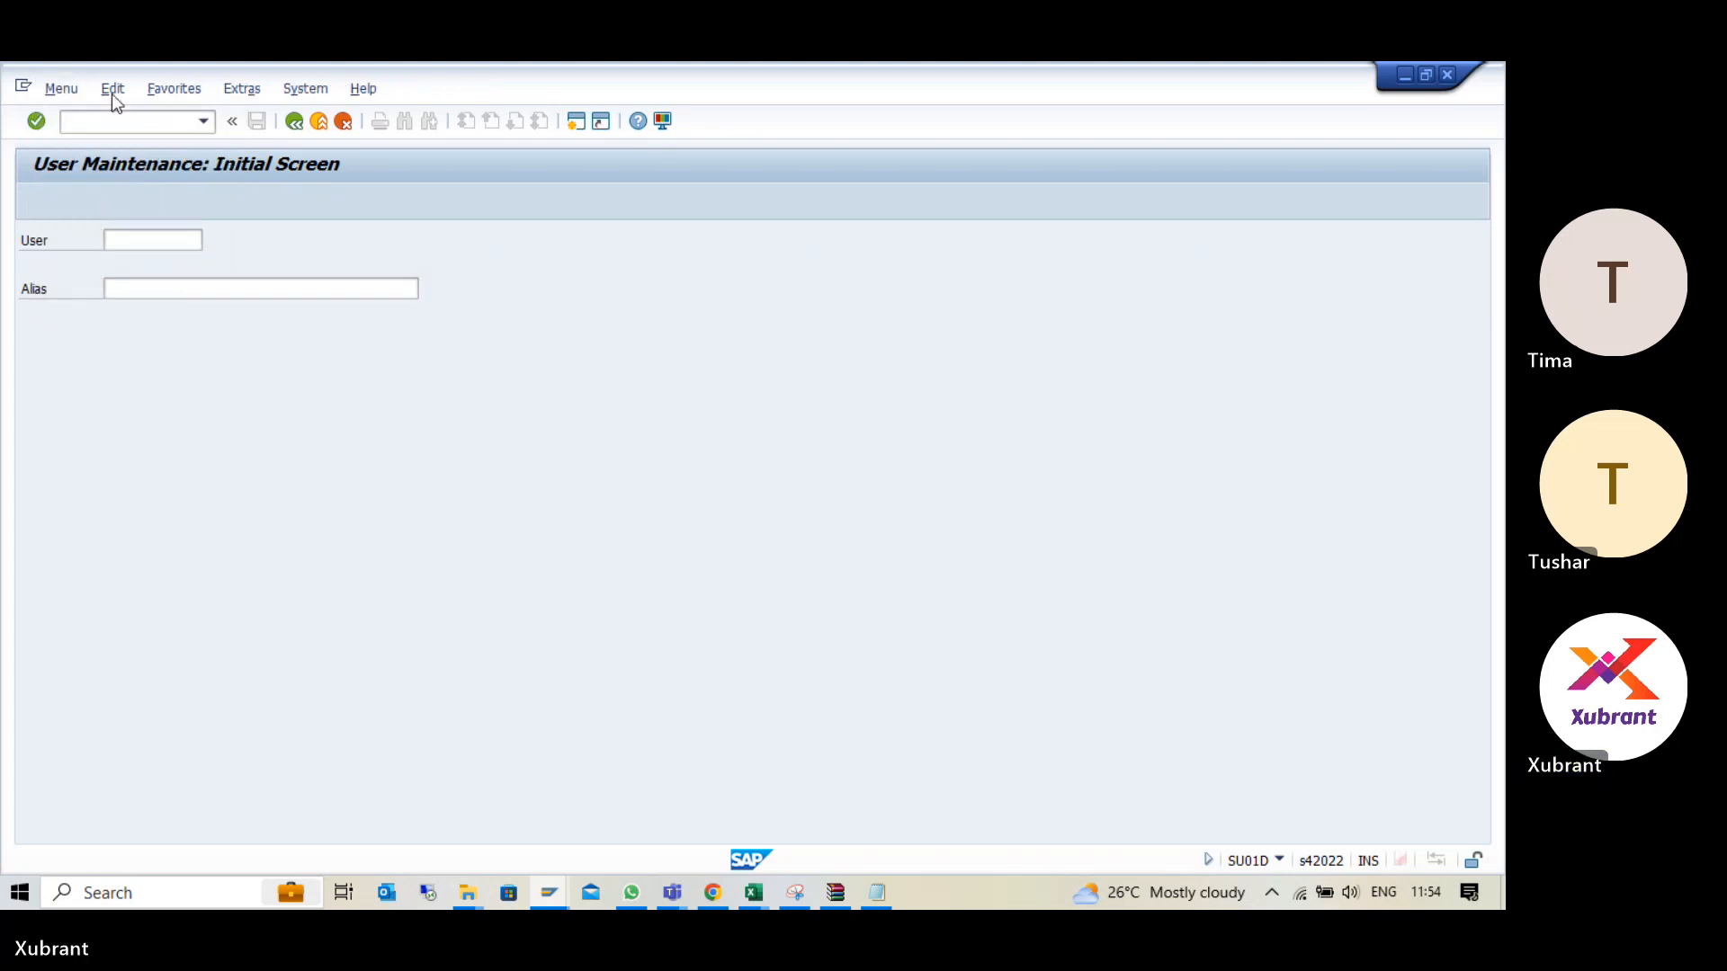
- Open transactions SU01D and SU02, going back to the SAP Easy Access menu after each
left_click(109, 120)
type("s")
type("u01d")
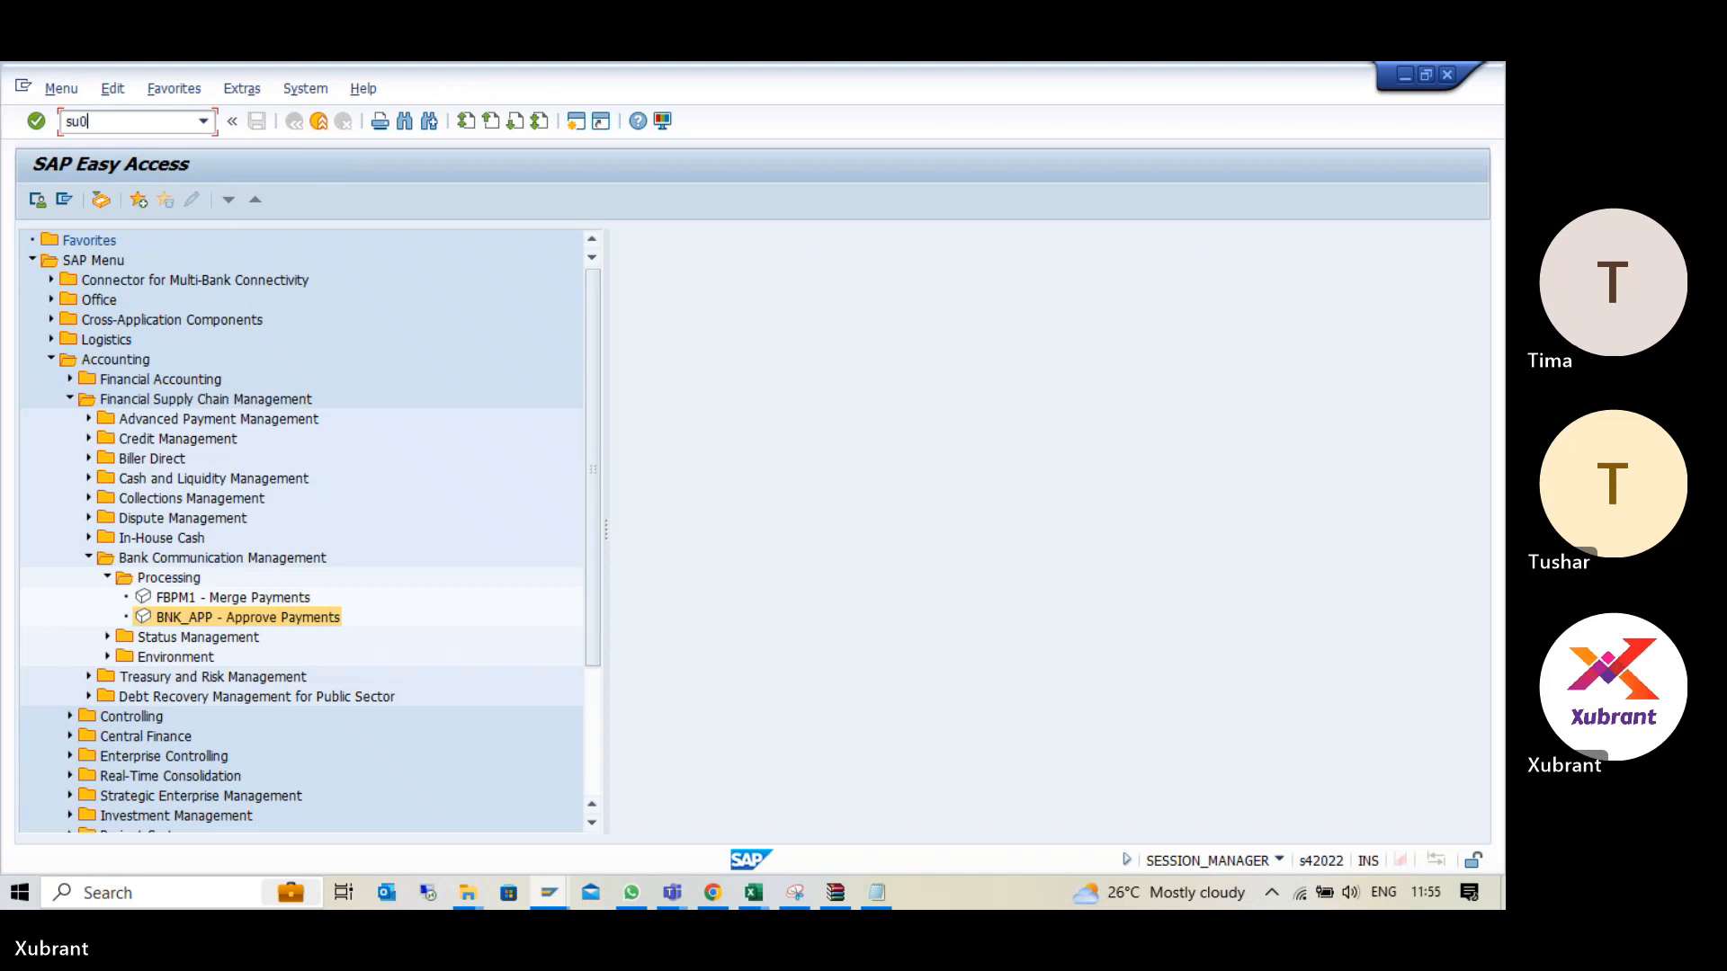
key("Return")
key("F3")
left_click(126, 122)
type("su02")
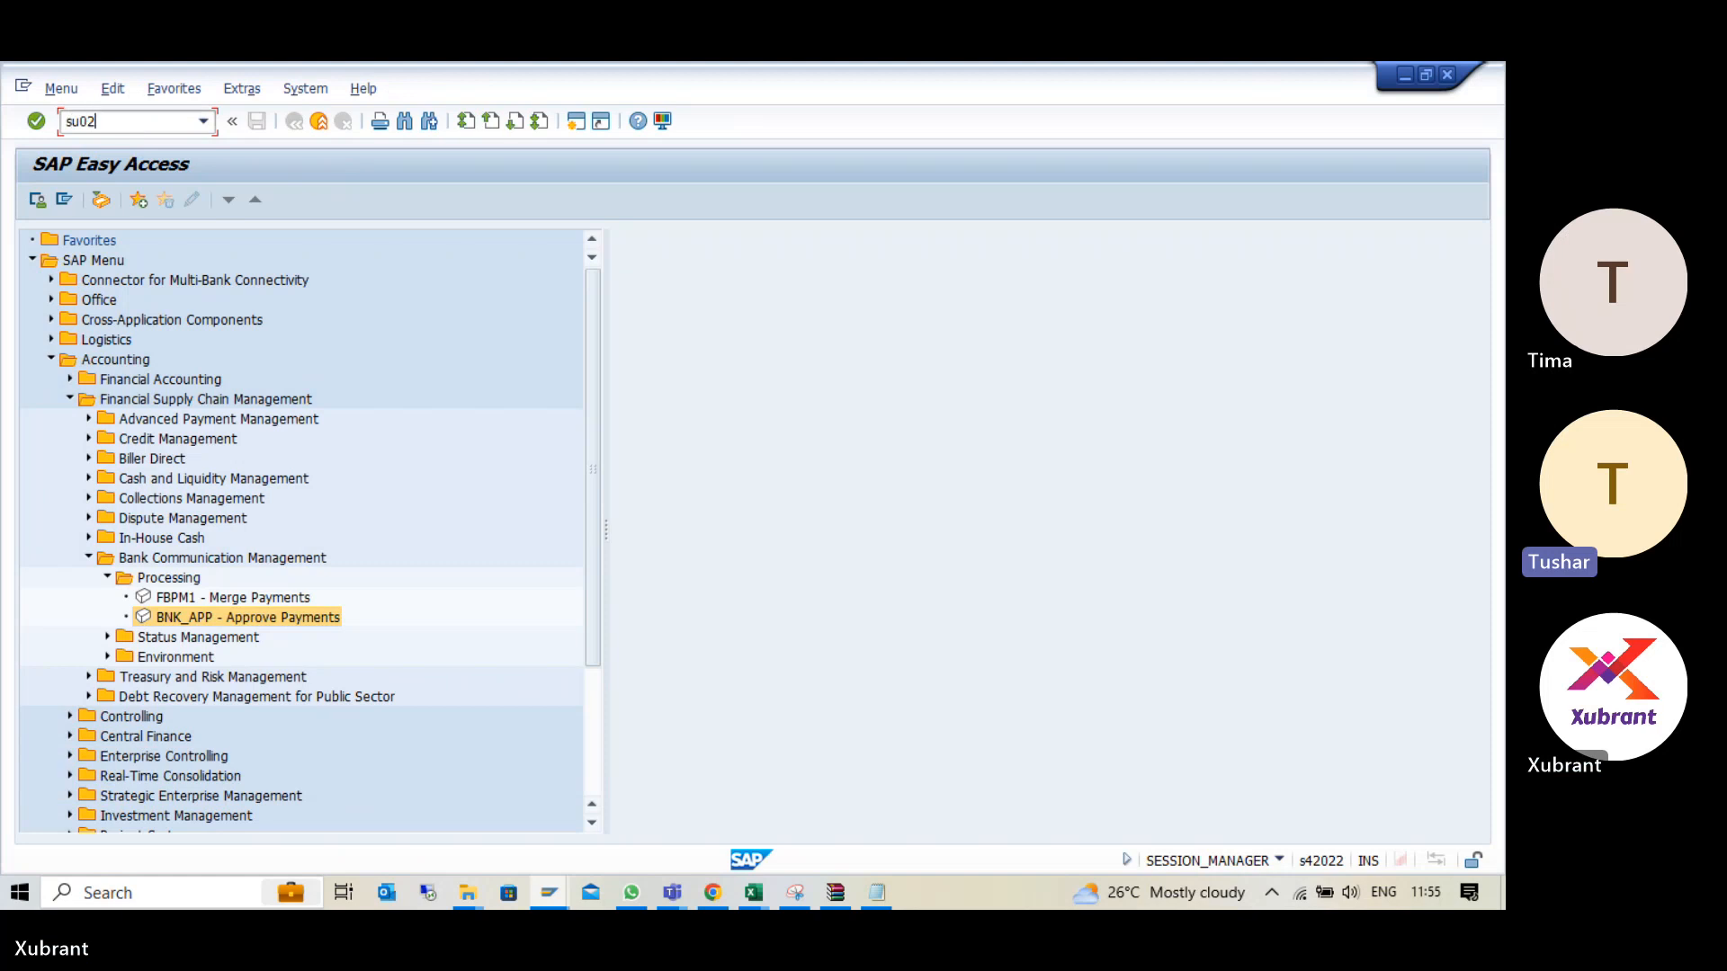
key("Return")
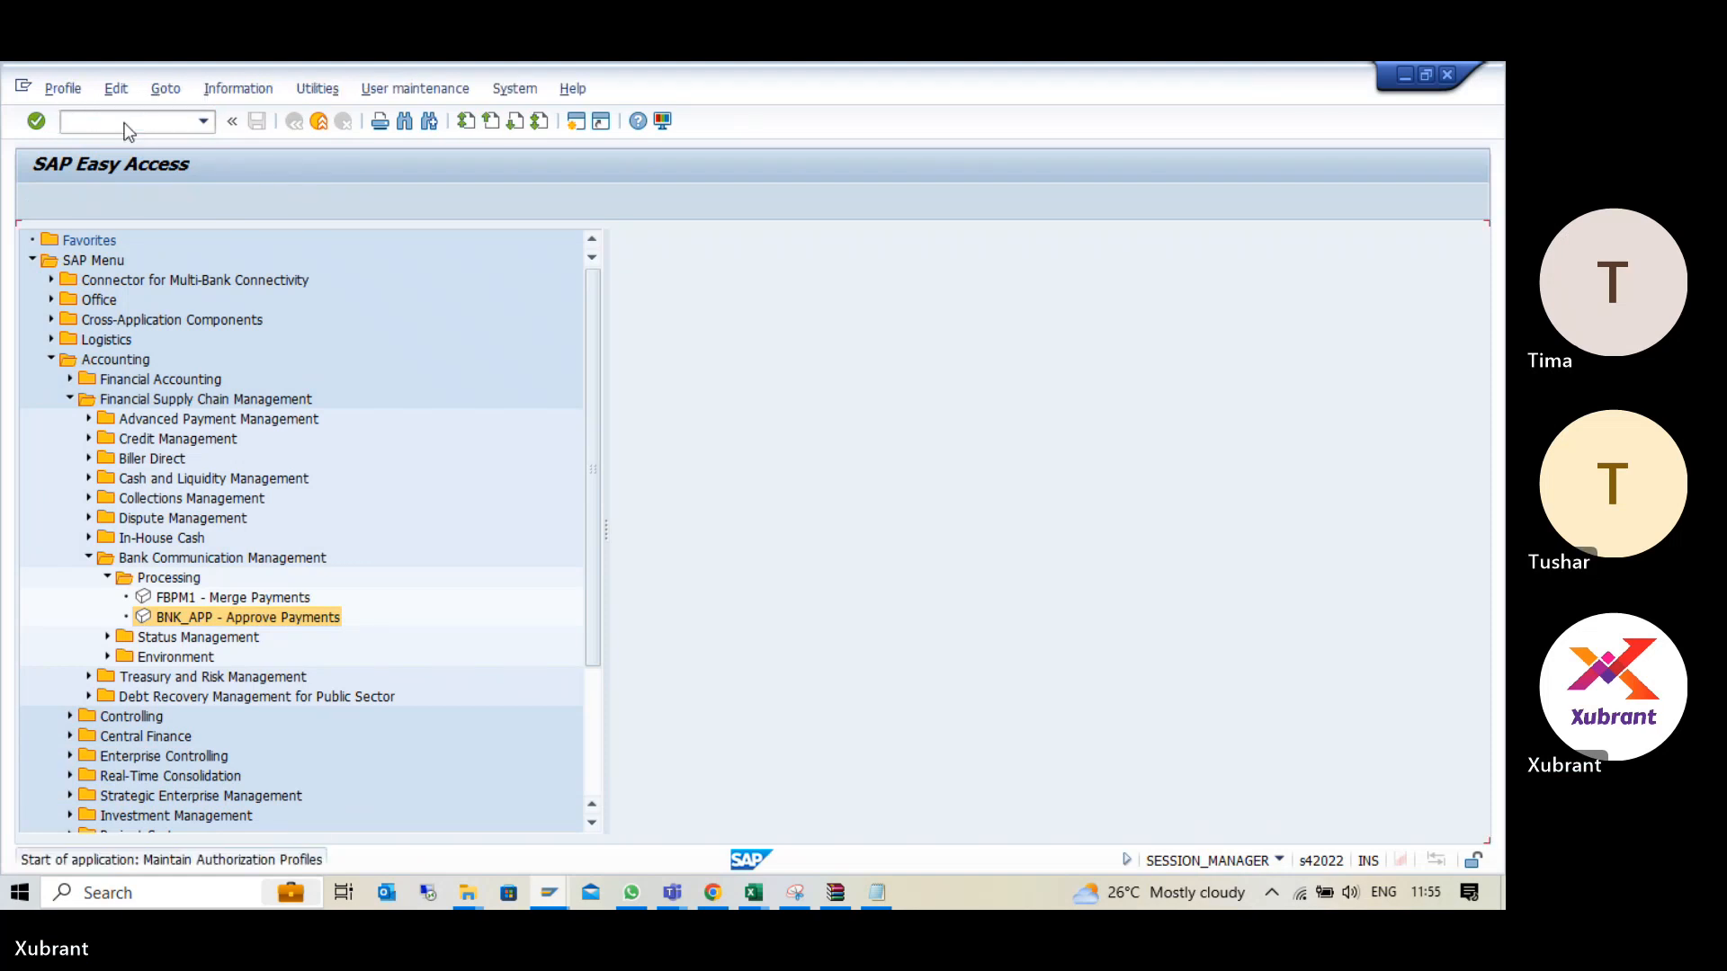
key("F3")
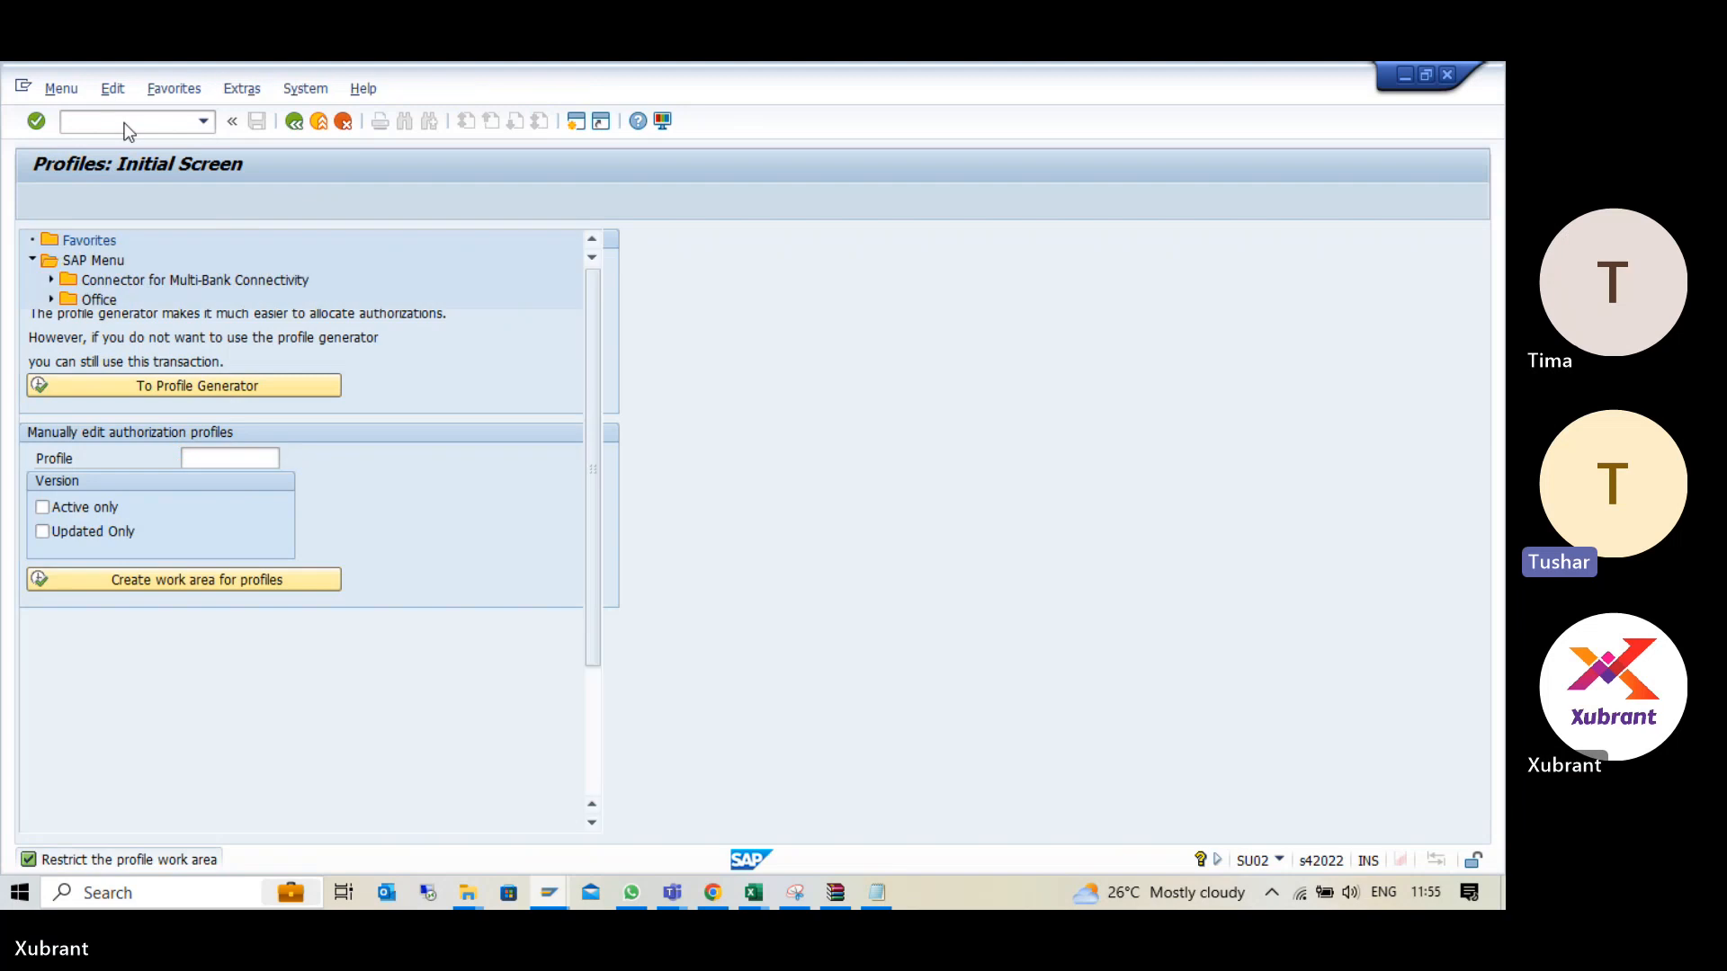
- Start user maintenance (SU01) and open the approver's user record for changes
type("su01")
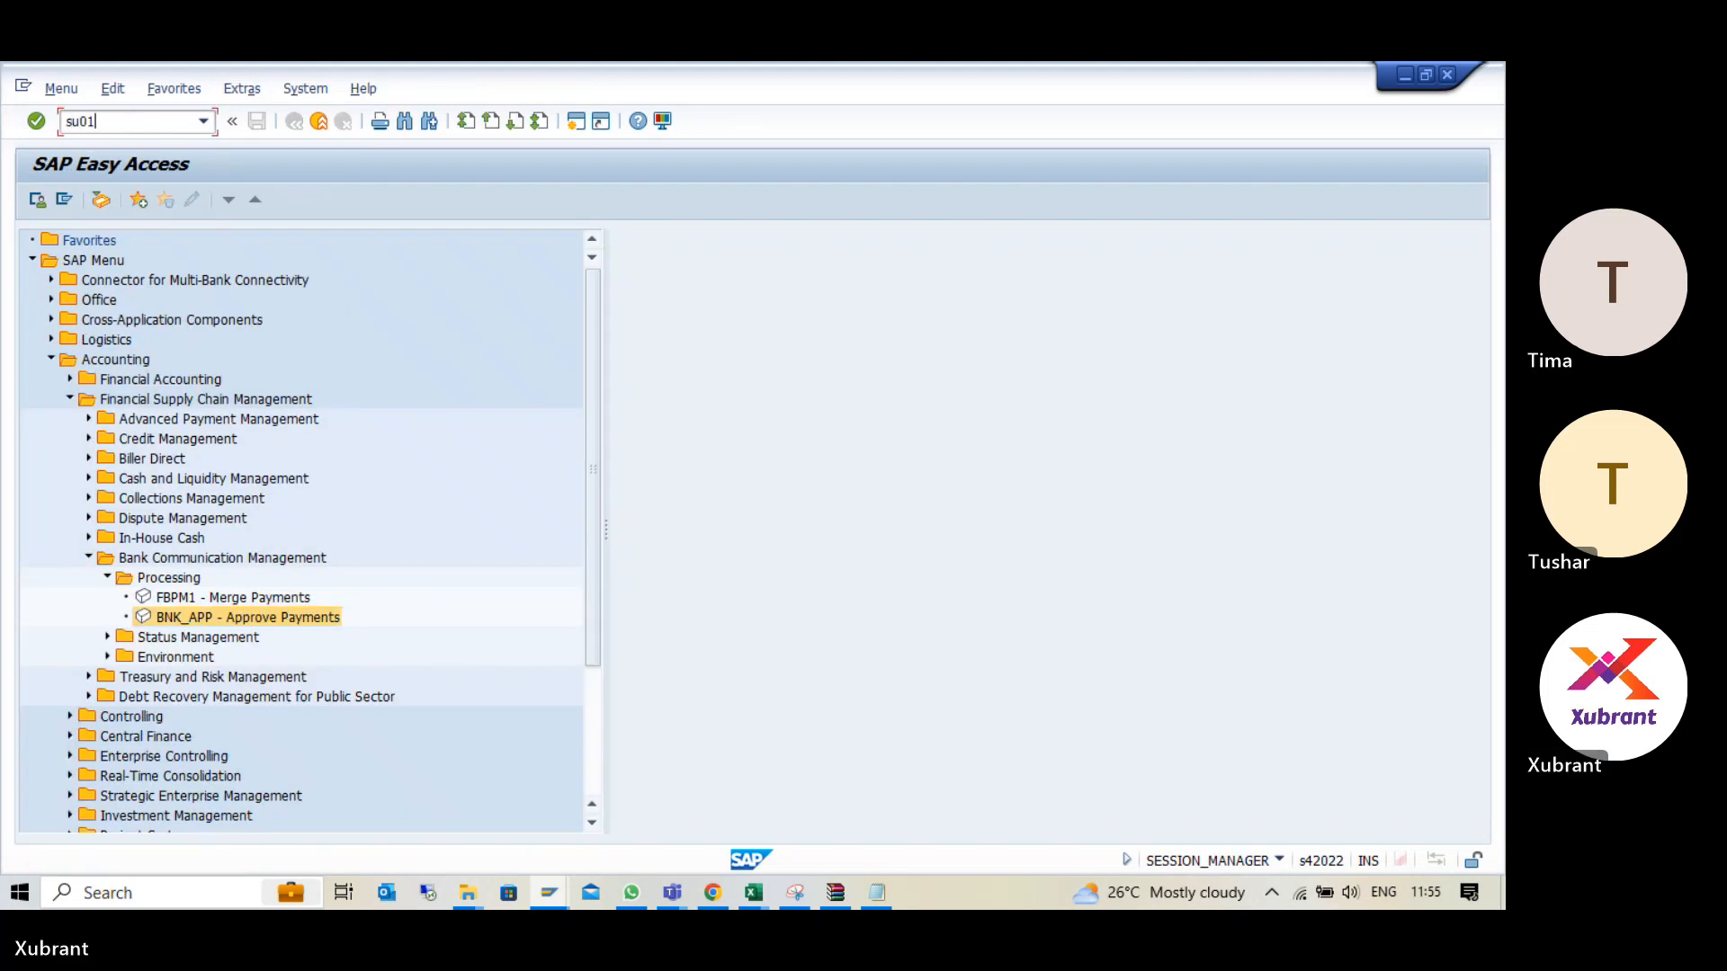
key("Return")
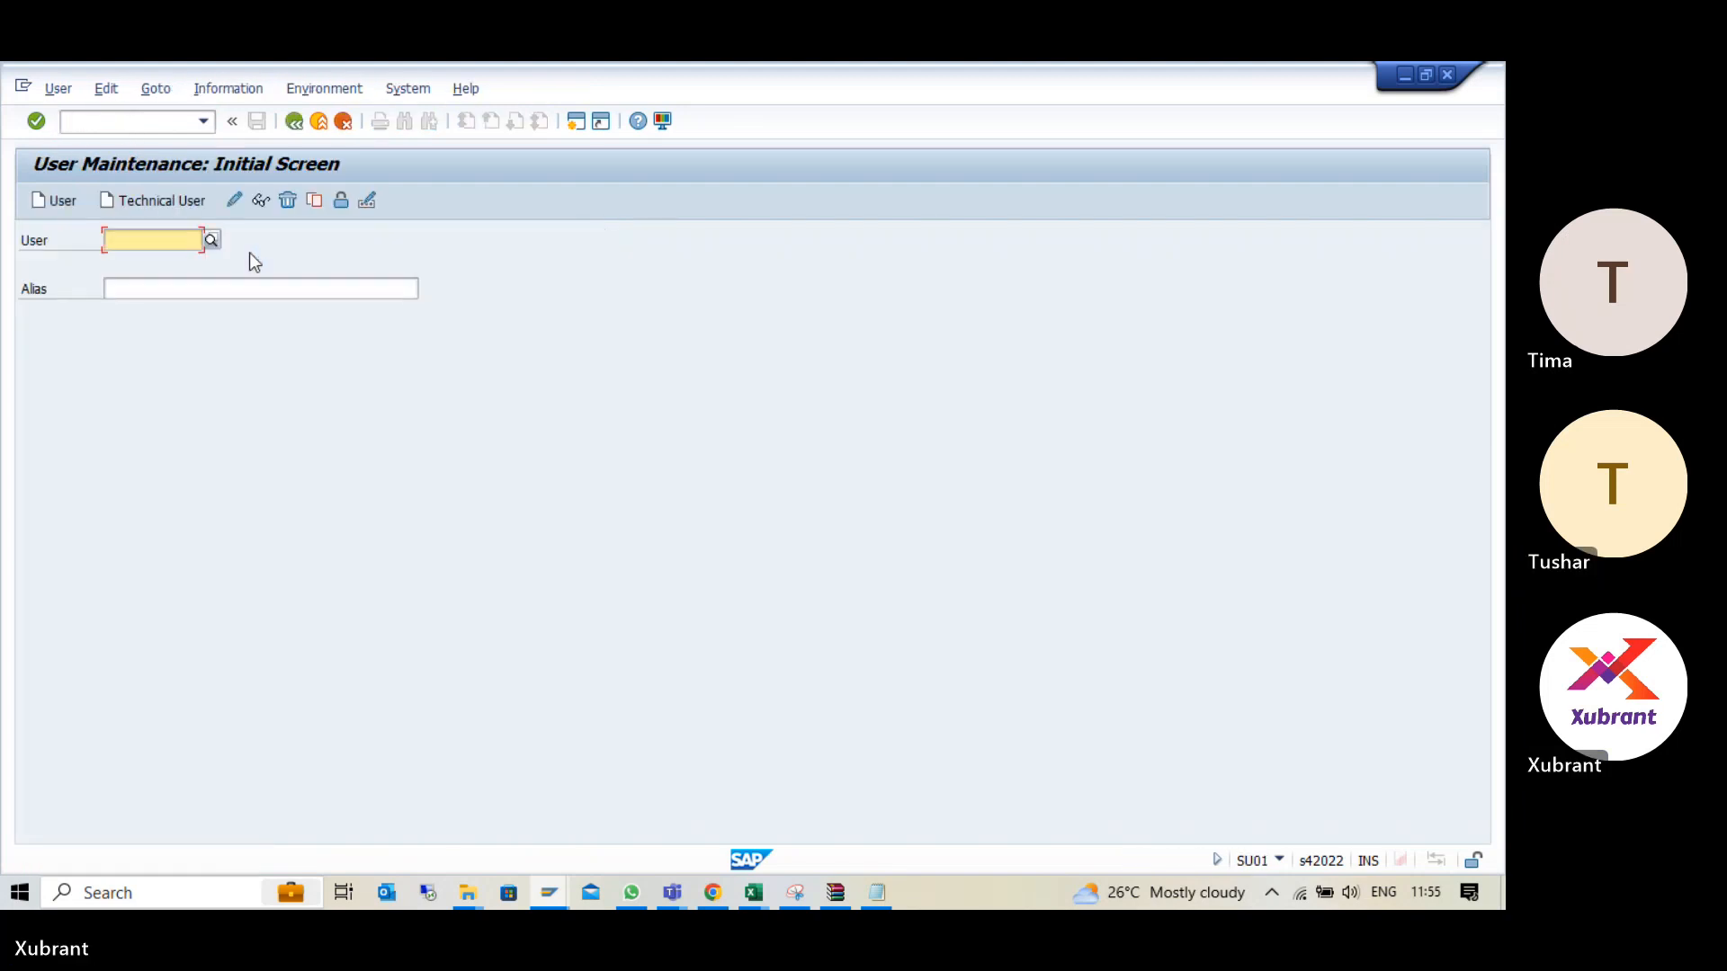
key("Down")
key("Down")
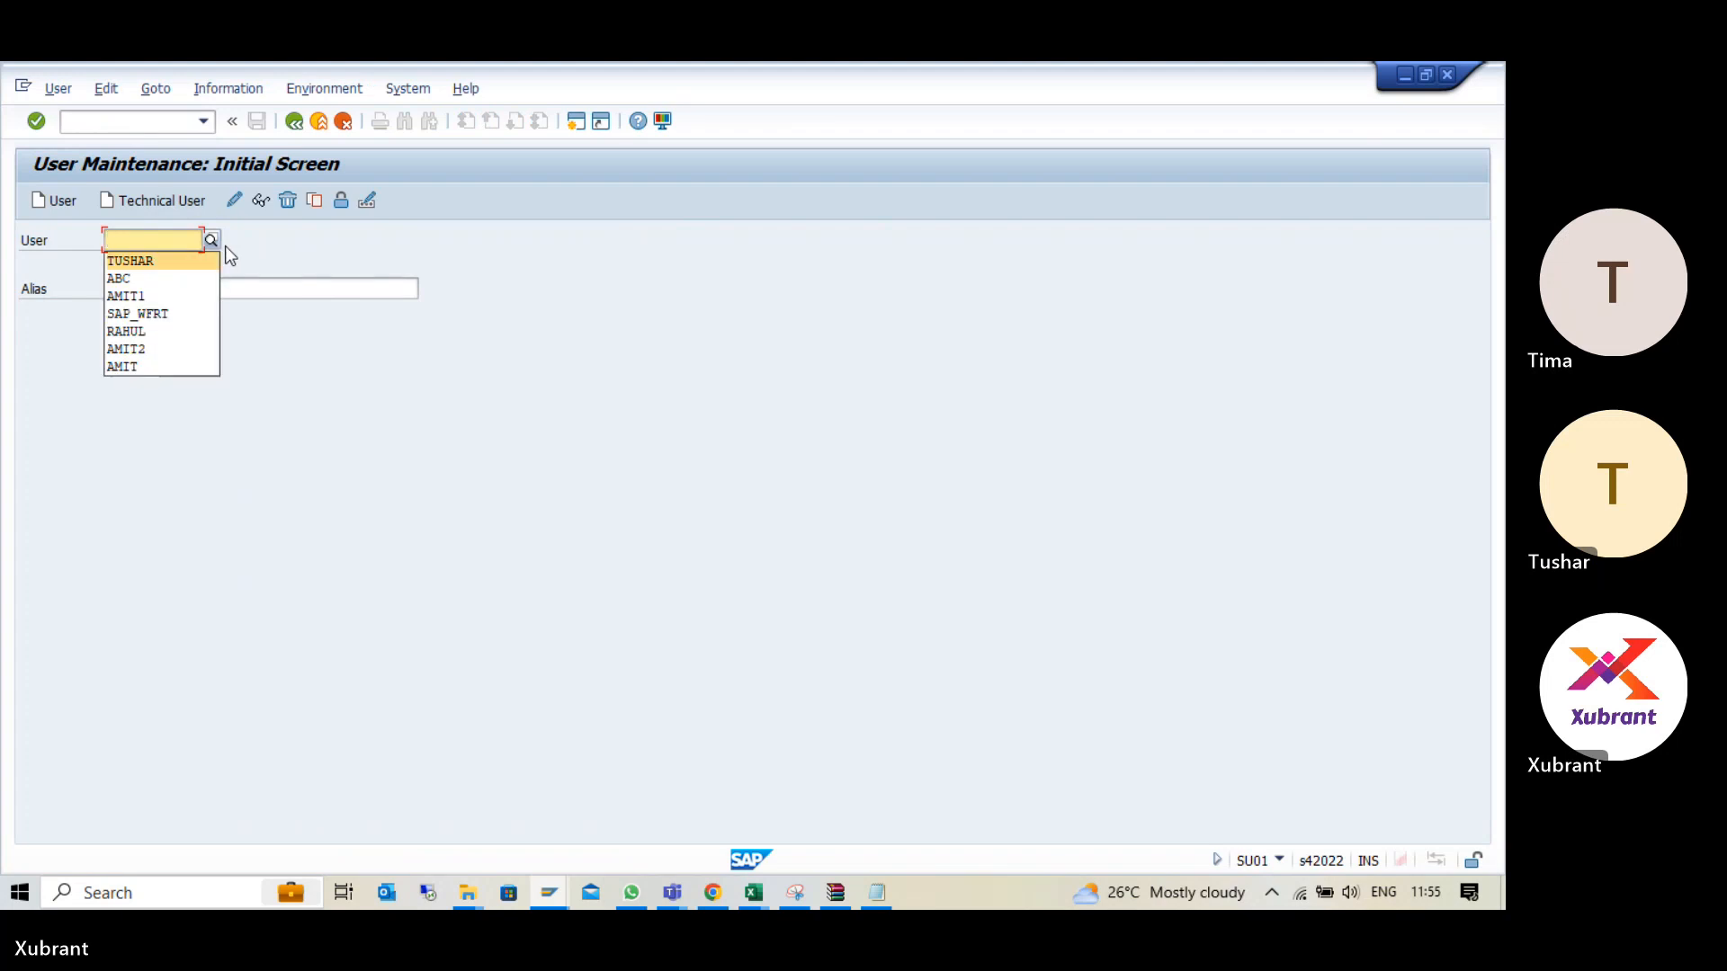
key("Return")
left_click(233, 203)
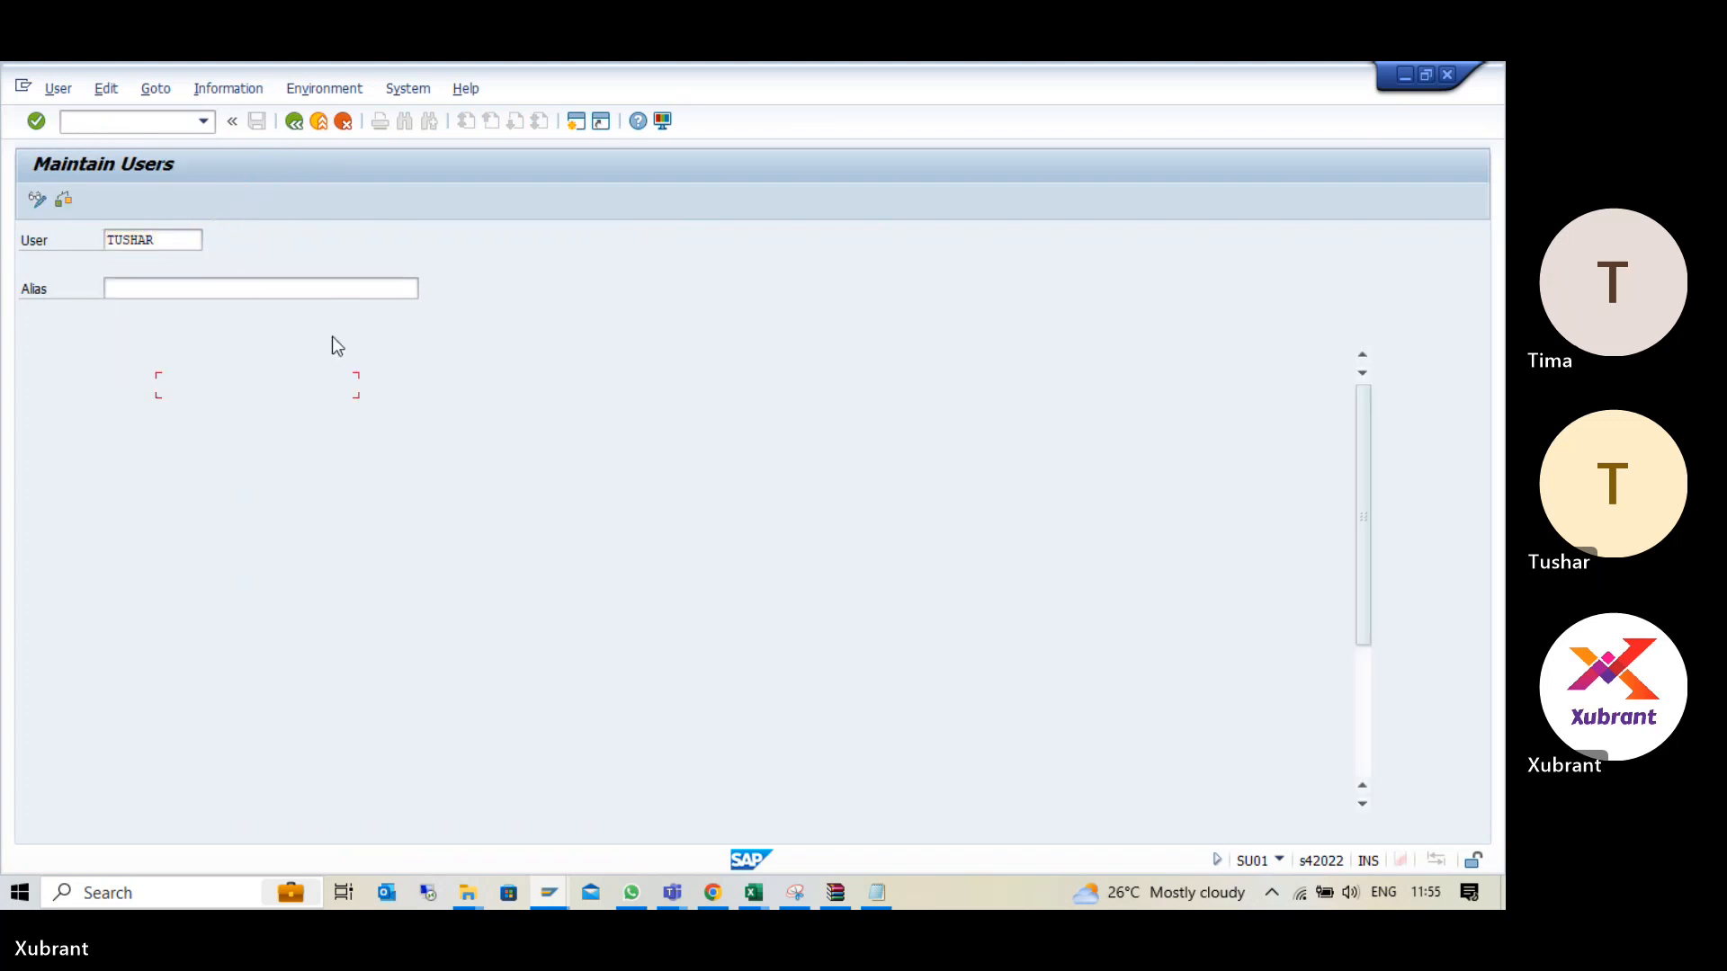
- Clear the last name and first name in the user's address data
left_click(191, 432)
left_click_drag(217, 412, 100, 417)
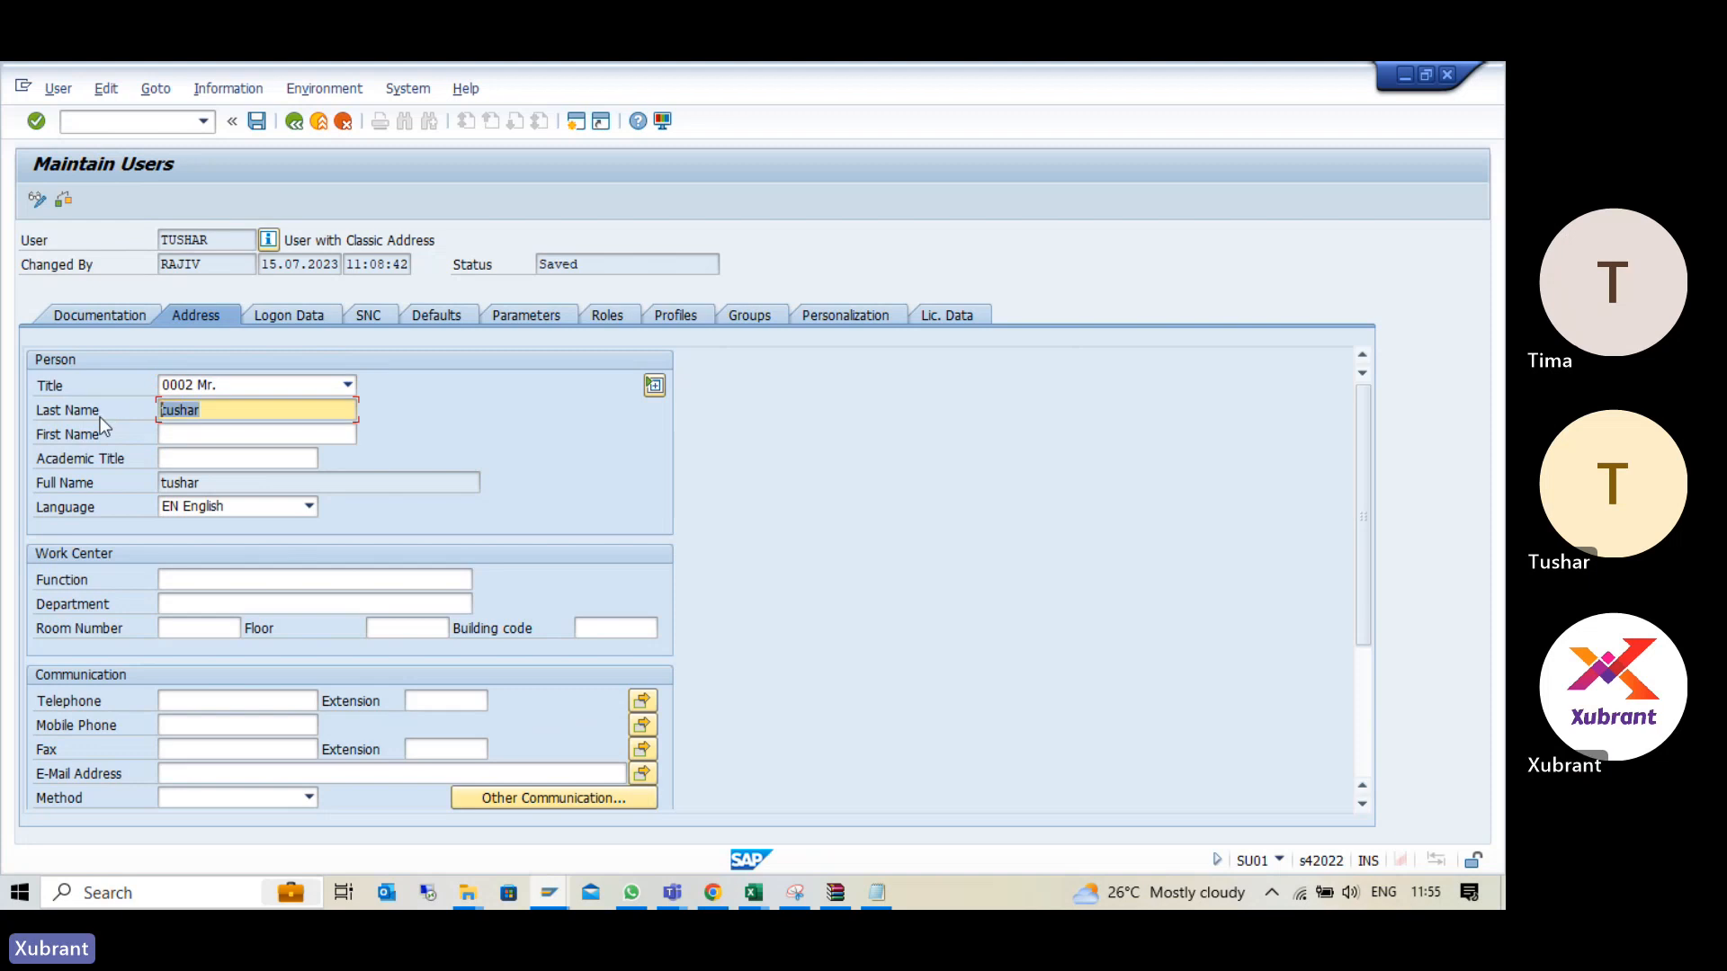
left_click(220, 433)
type("D")
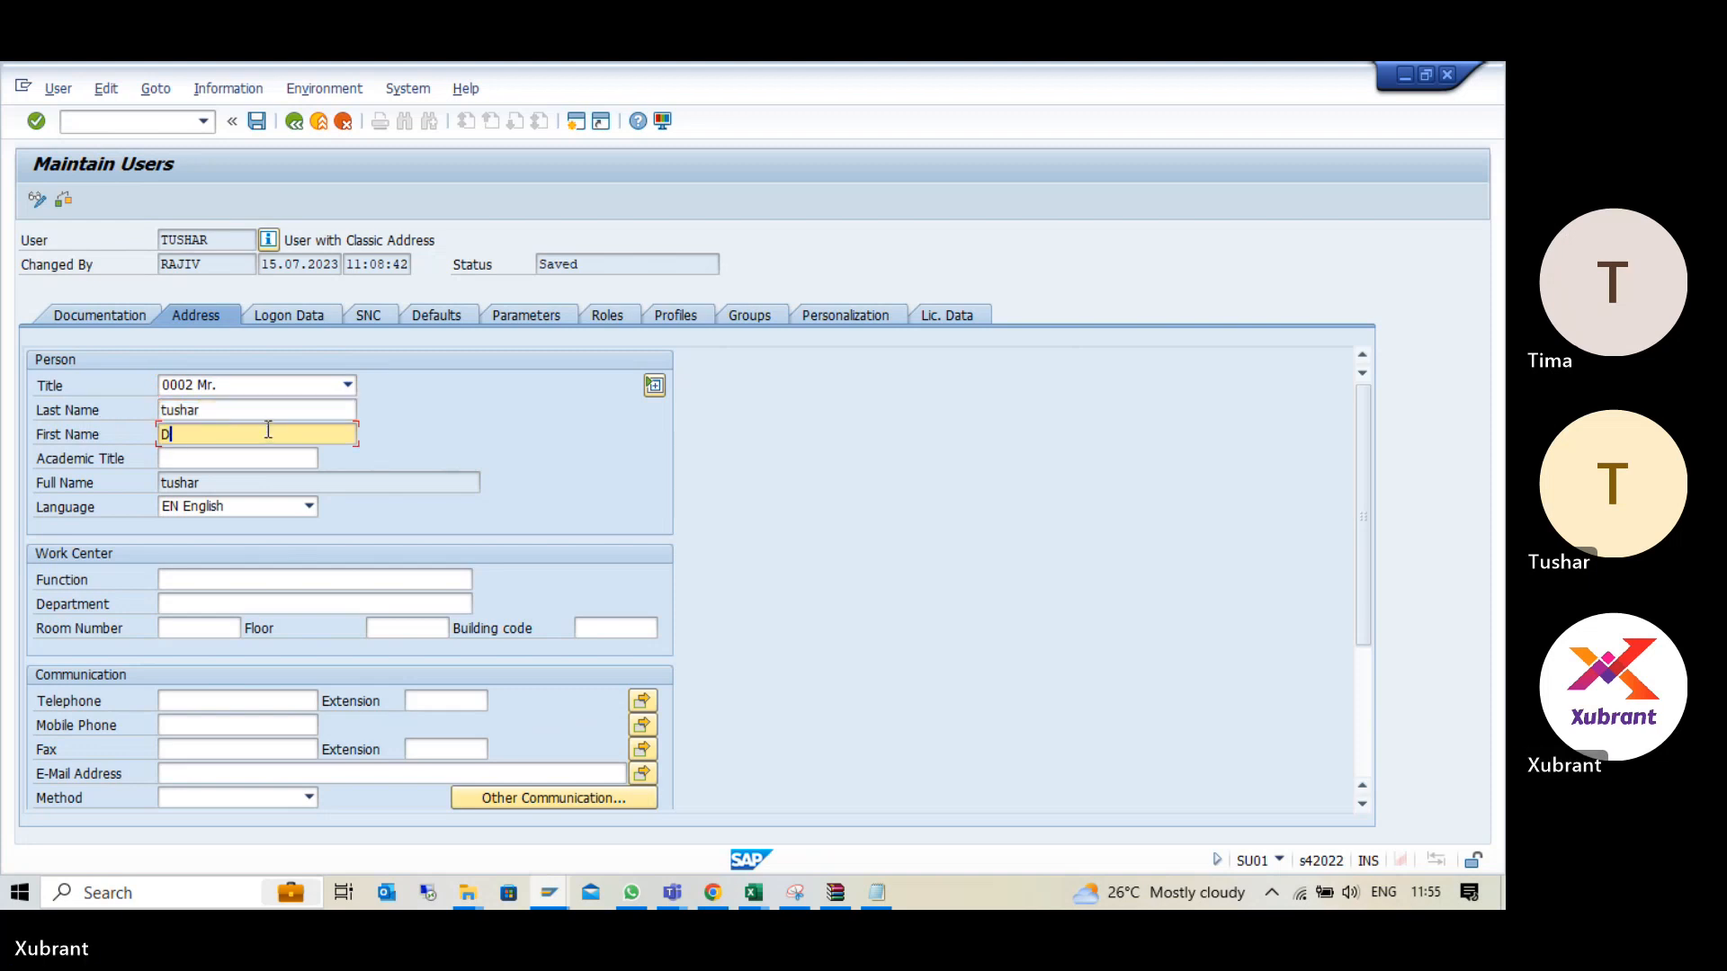
left_click_drag(224, 411, 101, 412)
key("BackSpace")
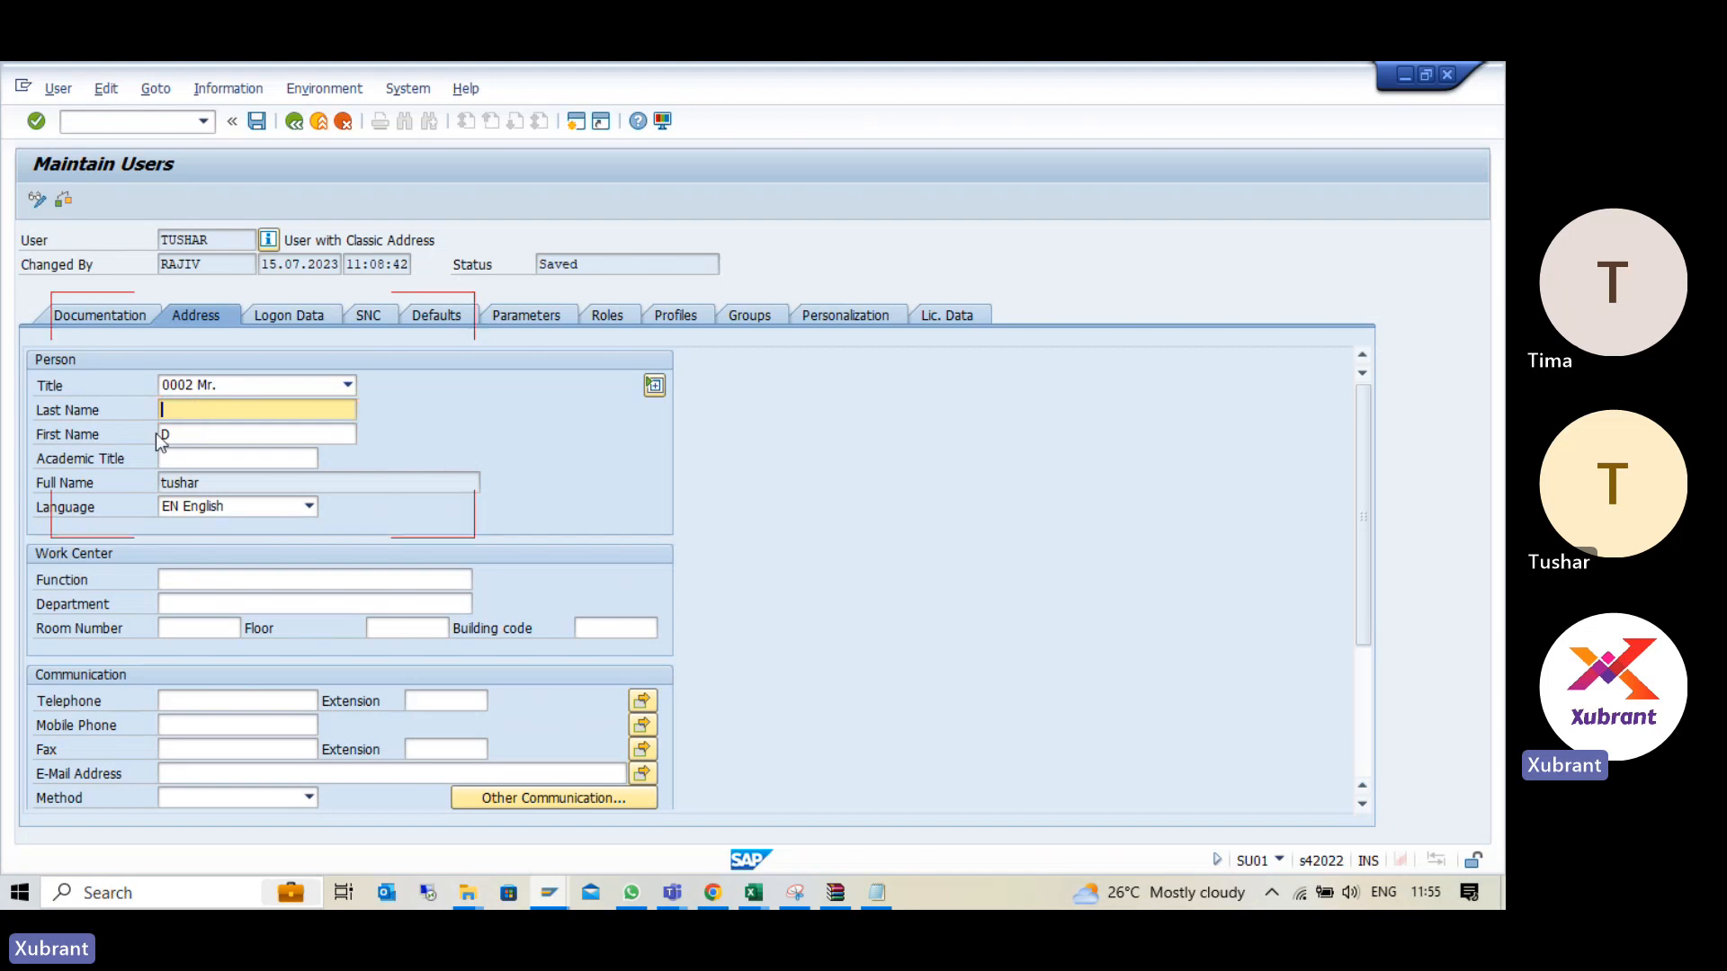
key("Tab")
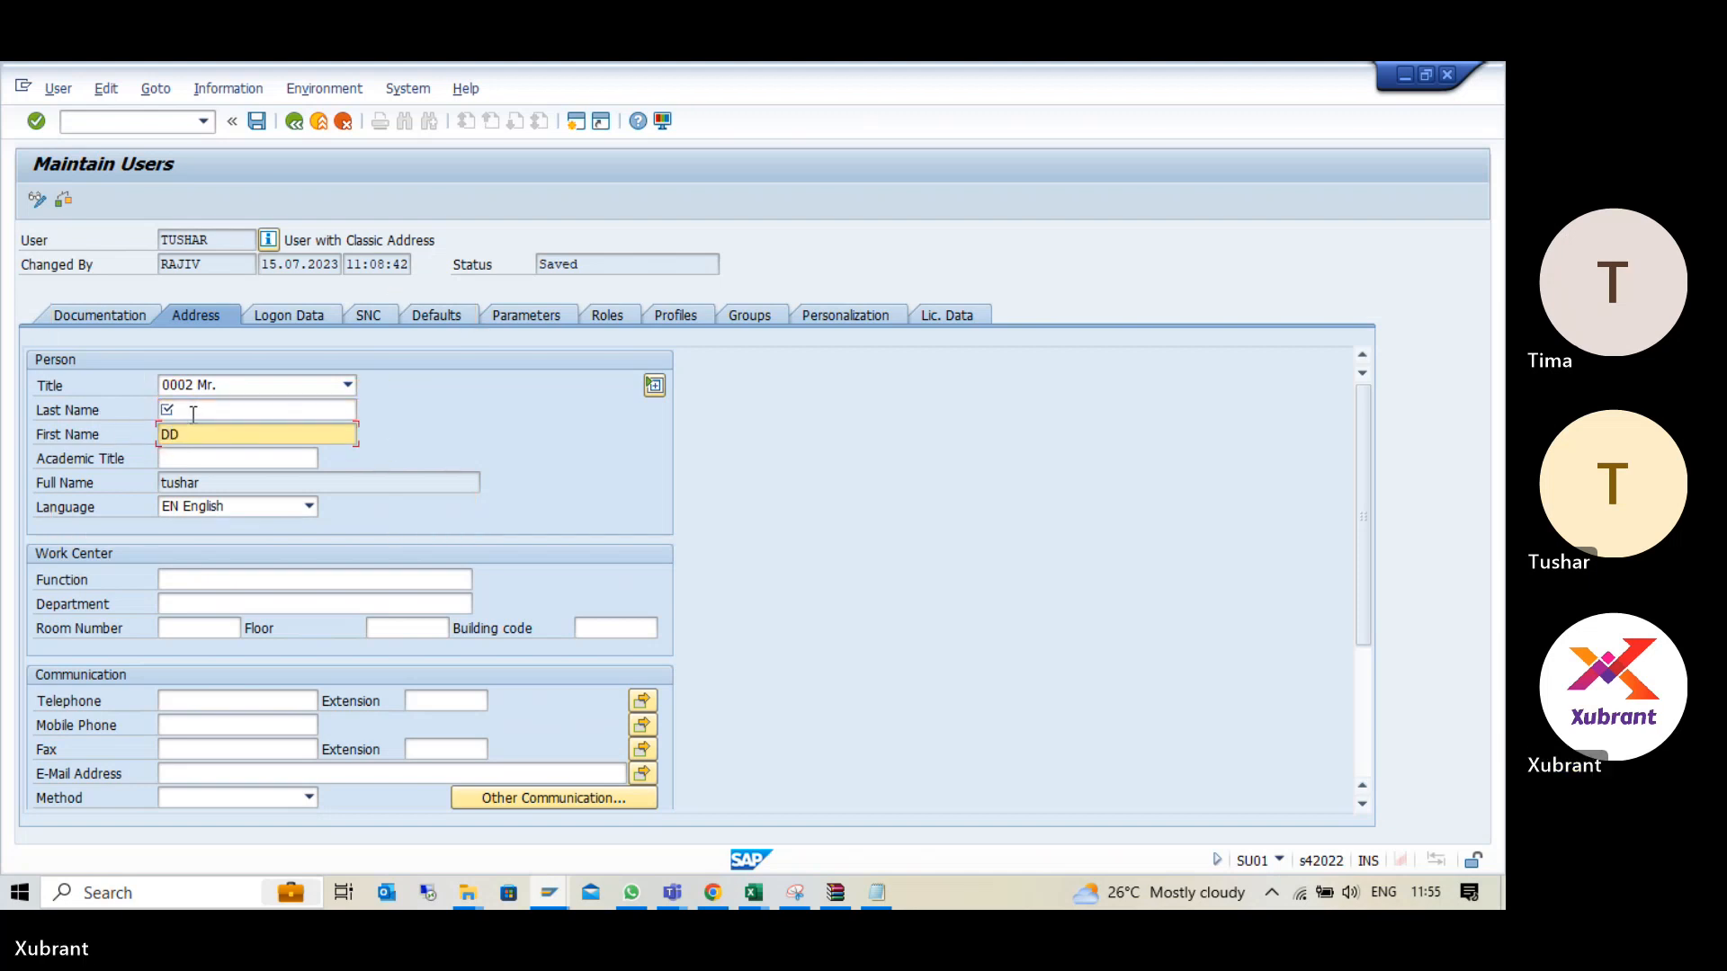
key("BackSpace")
key("BackSpace")
key("shift+Tab")
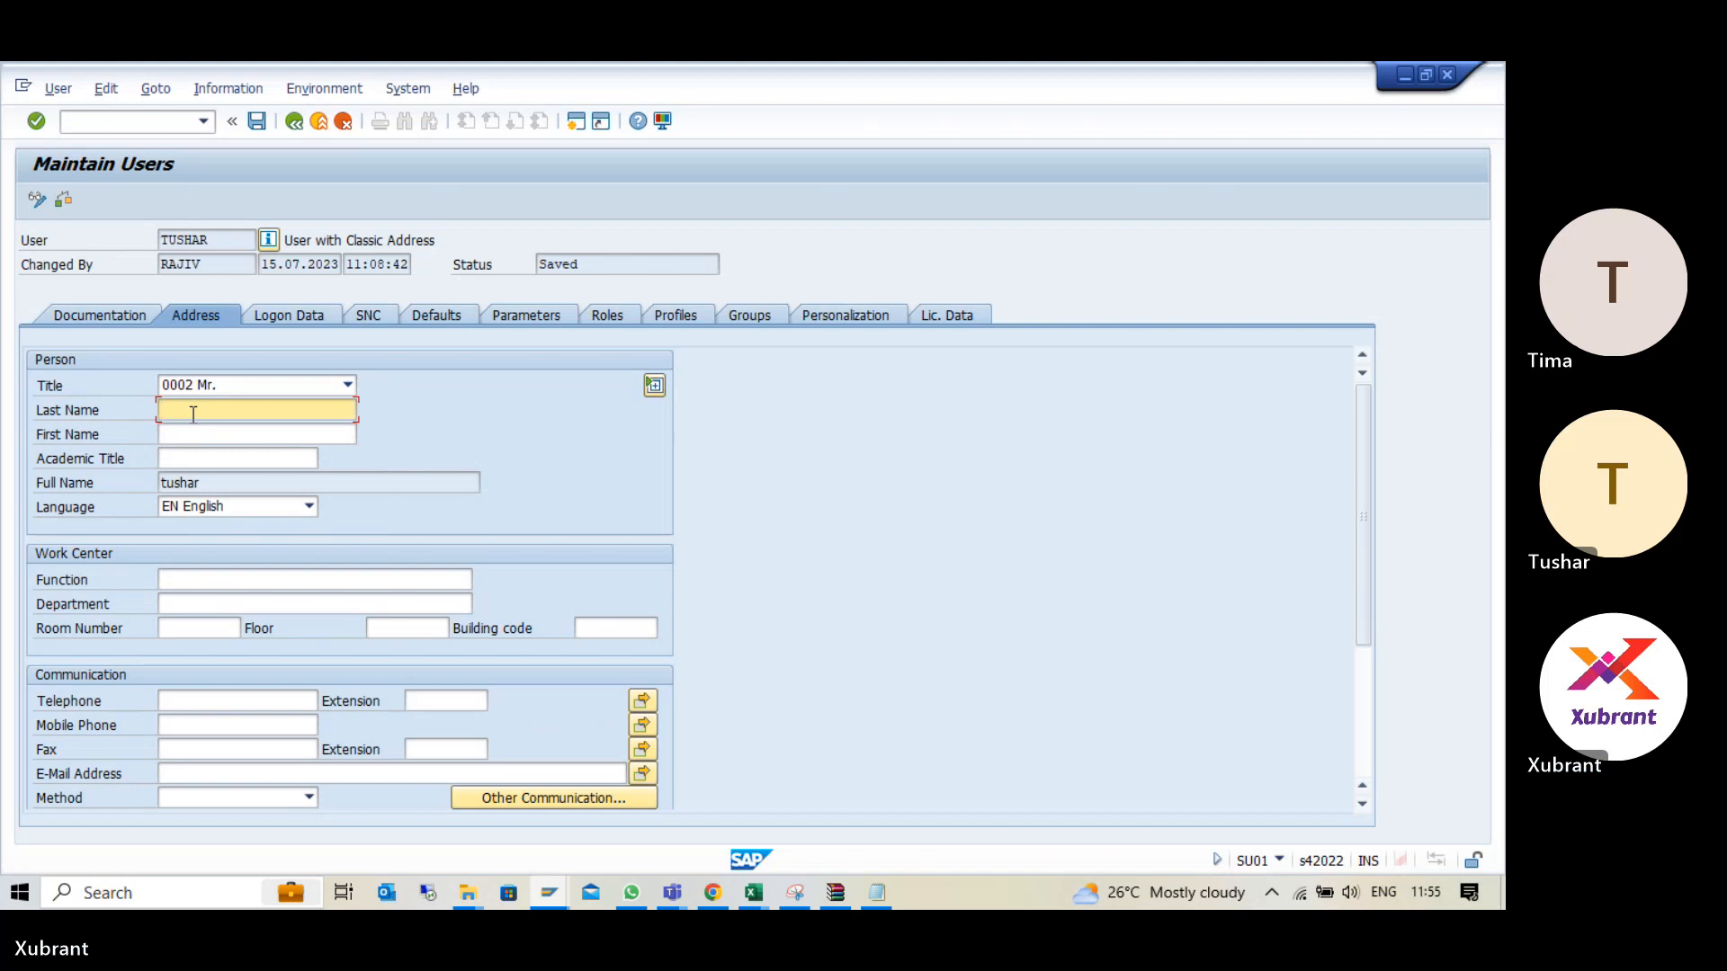
- Enter the user's last name and first name in the address data and save the user record
type("D")
key("Tab")
type("Tushar")
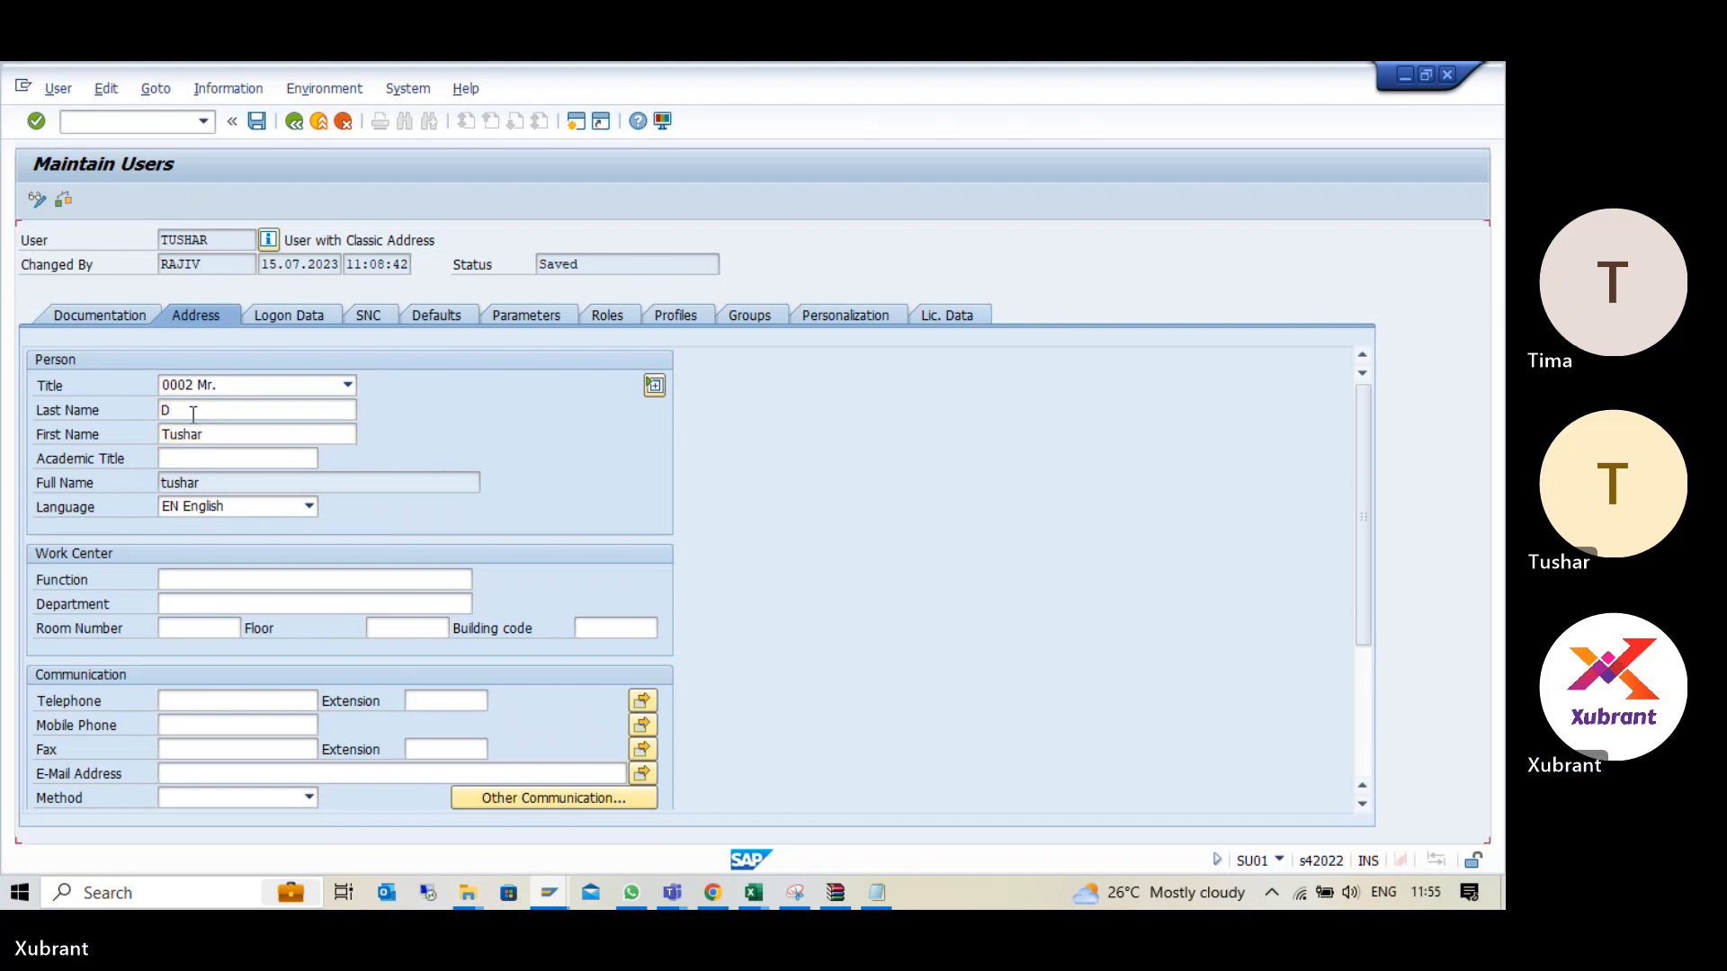
key("Return")
key("ctrl+s")
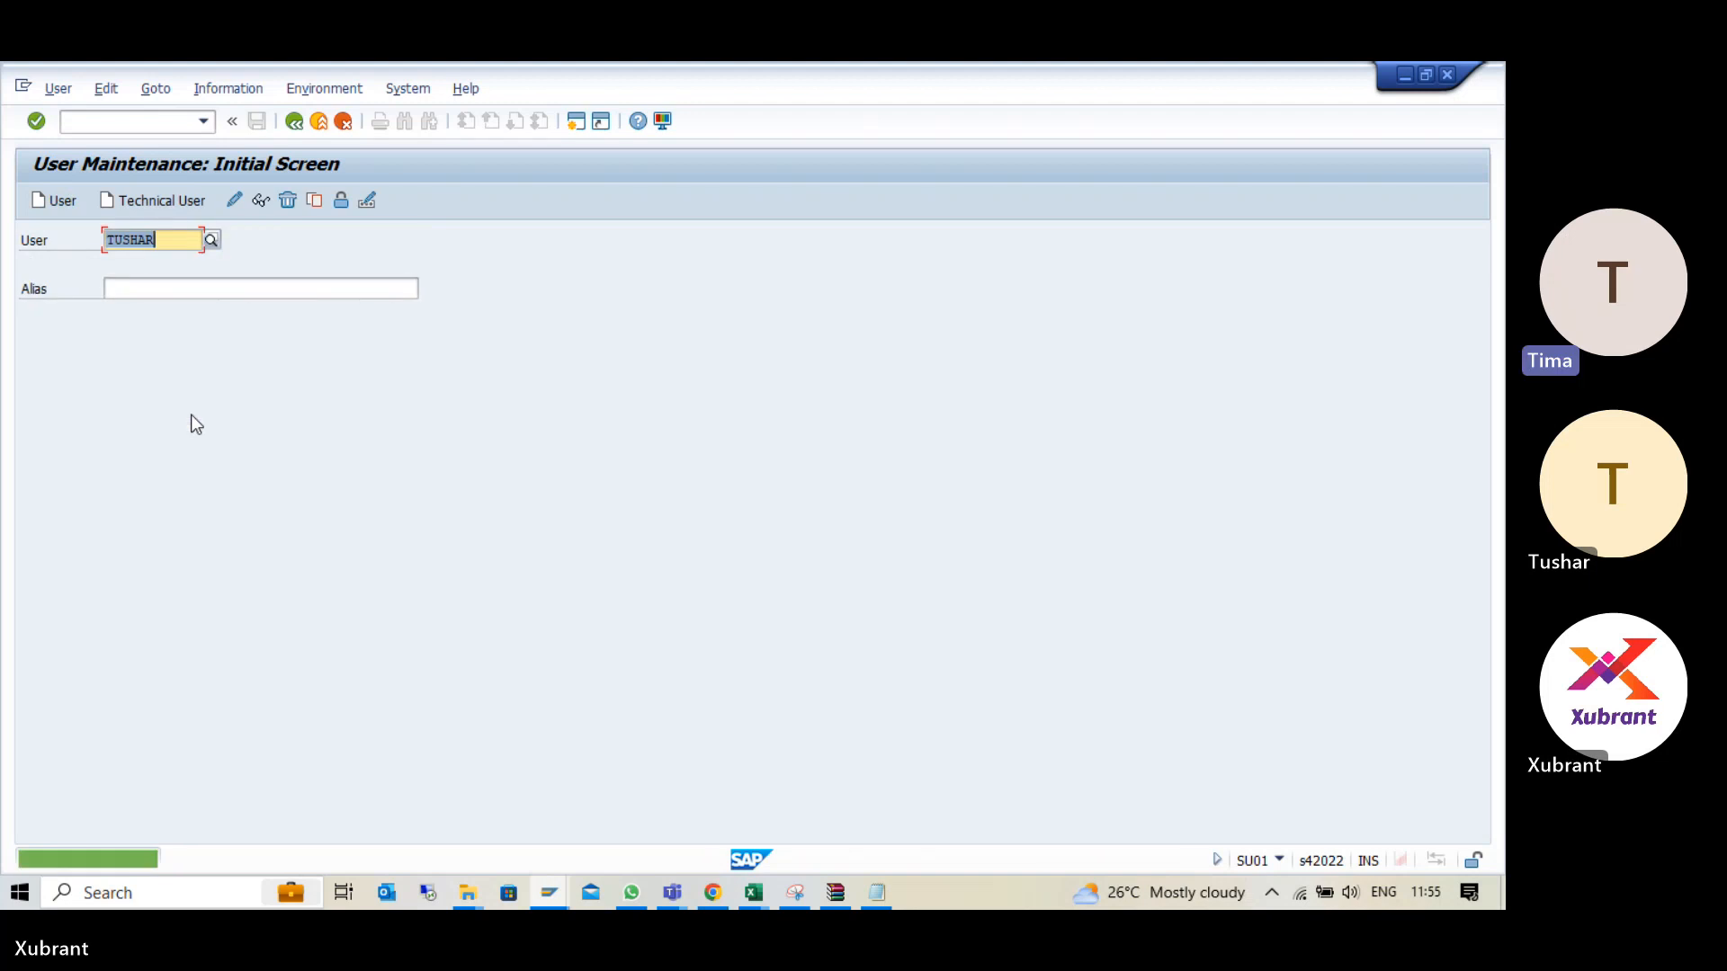
- Reopen the approver's user record to check the saved name in the address data
left_click(204, 122)
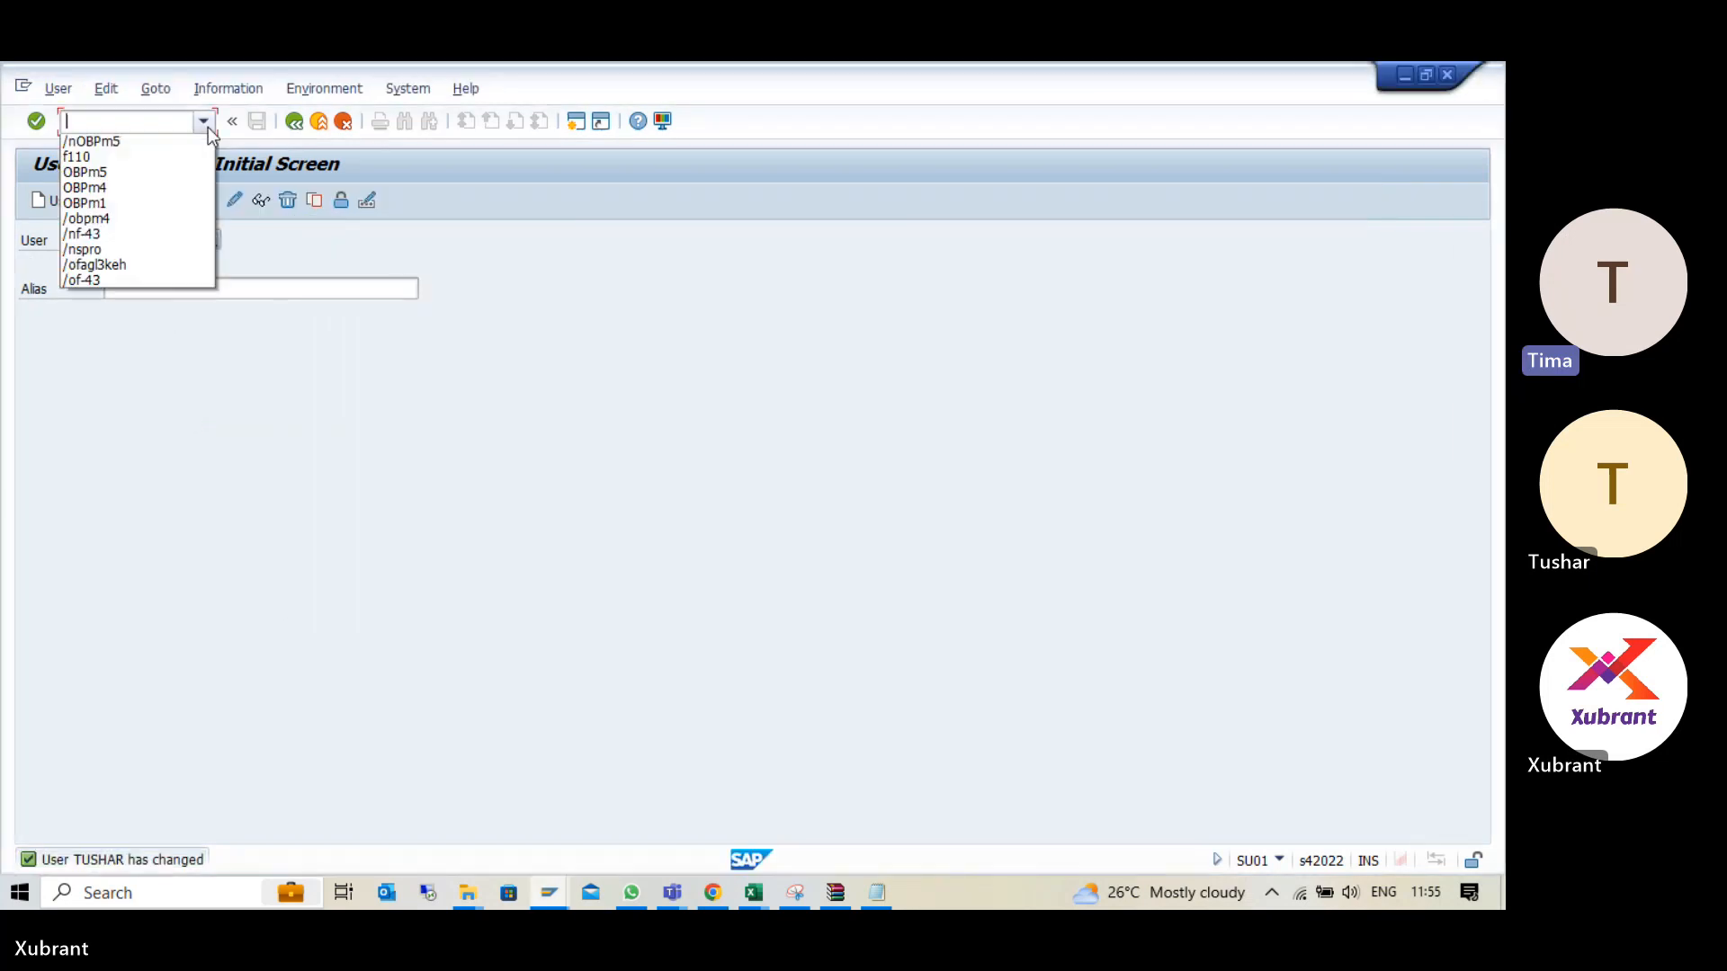
left_click(252, 231)
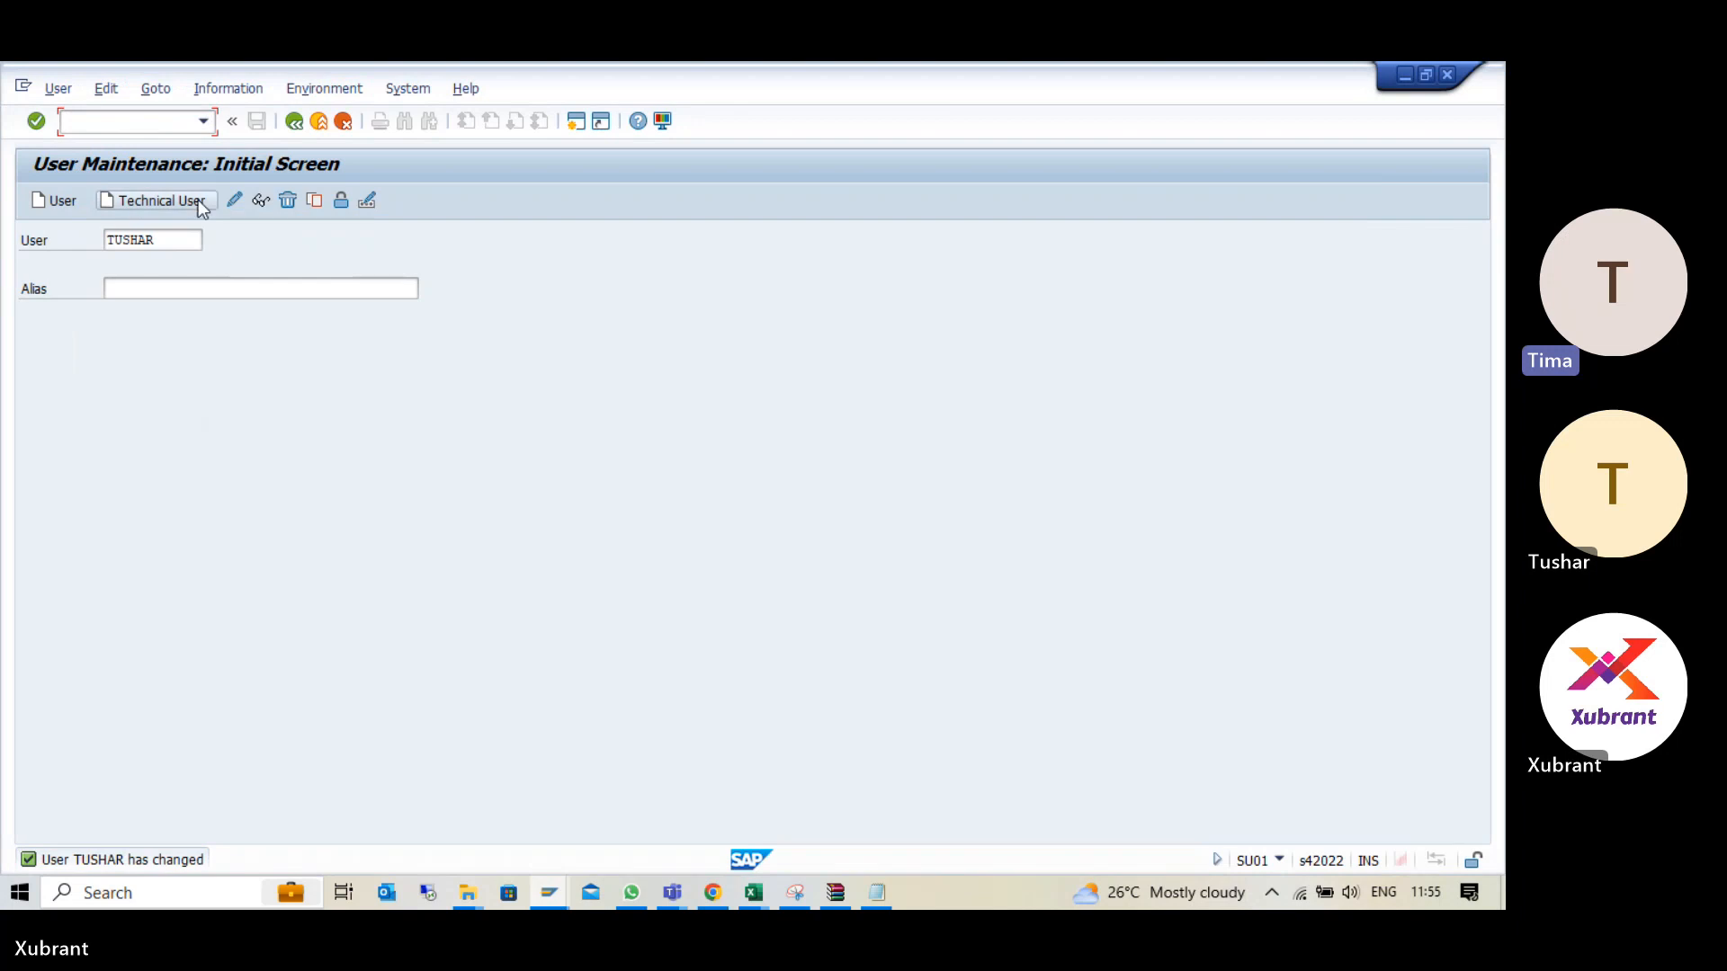
left_click(234, 200)
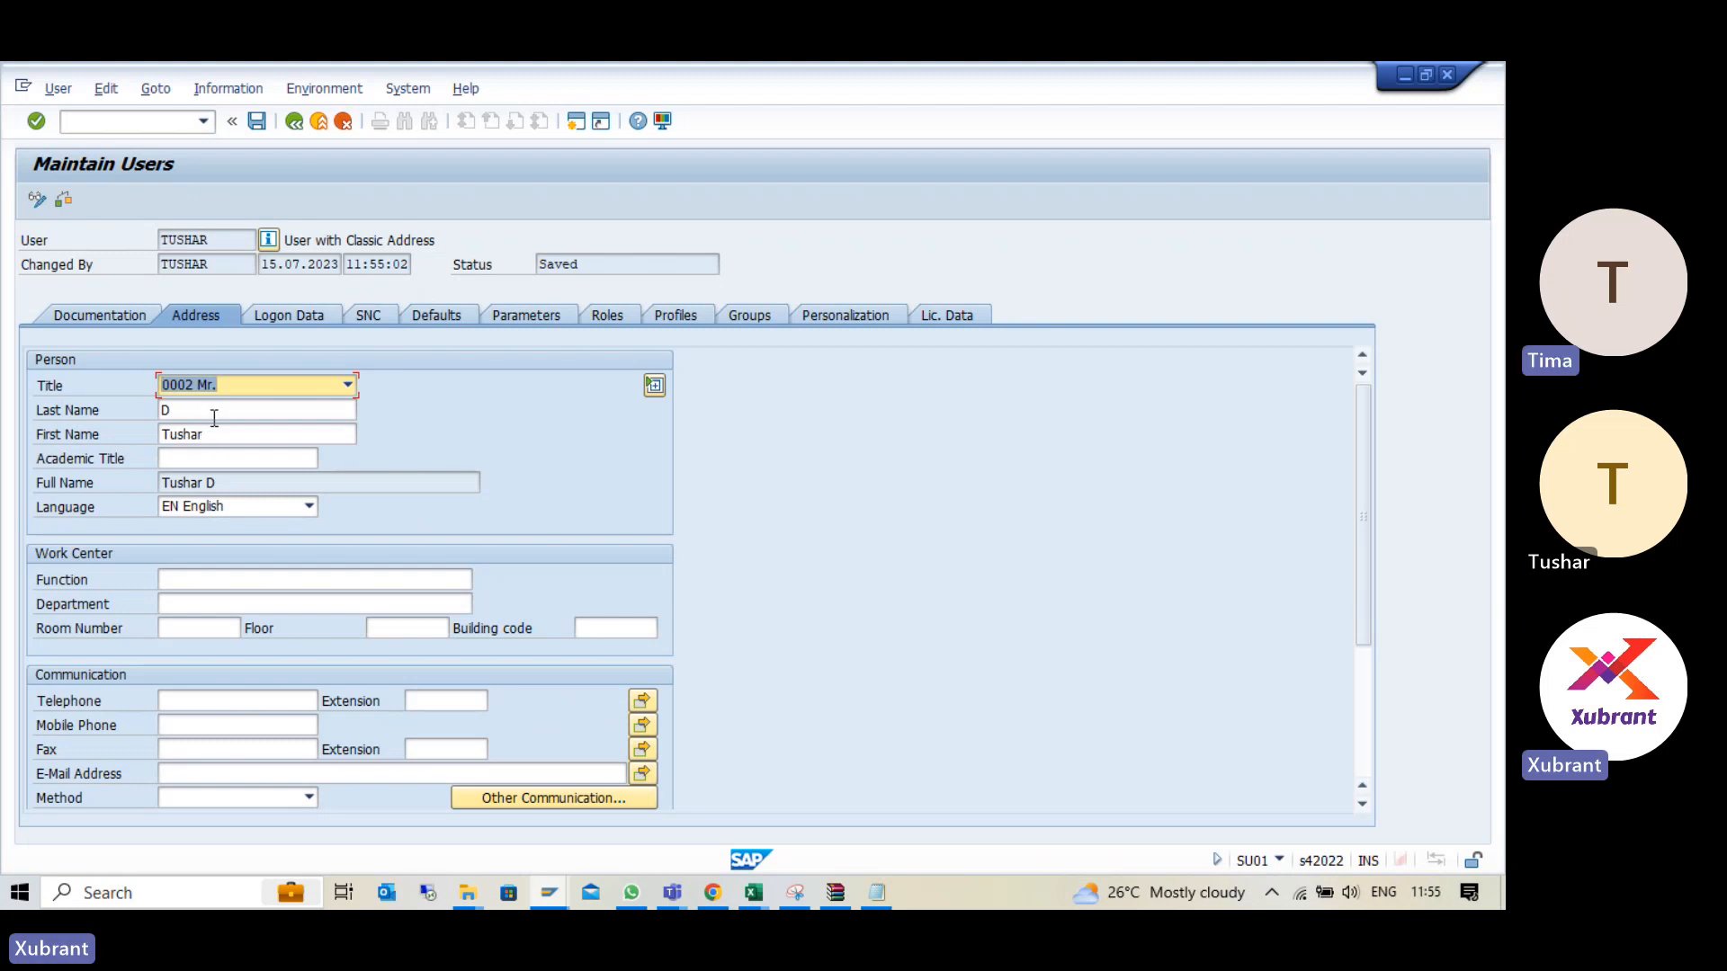
- Go to payment approval (BNK_APP) and approve payment batch 19
left_click(119, 115)
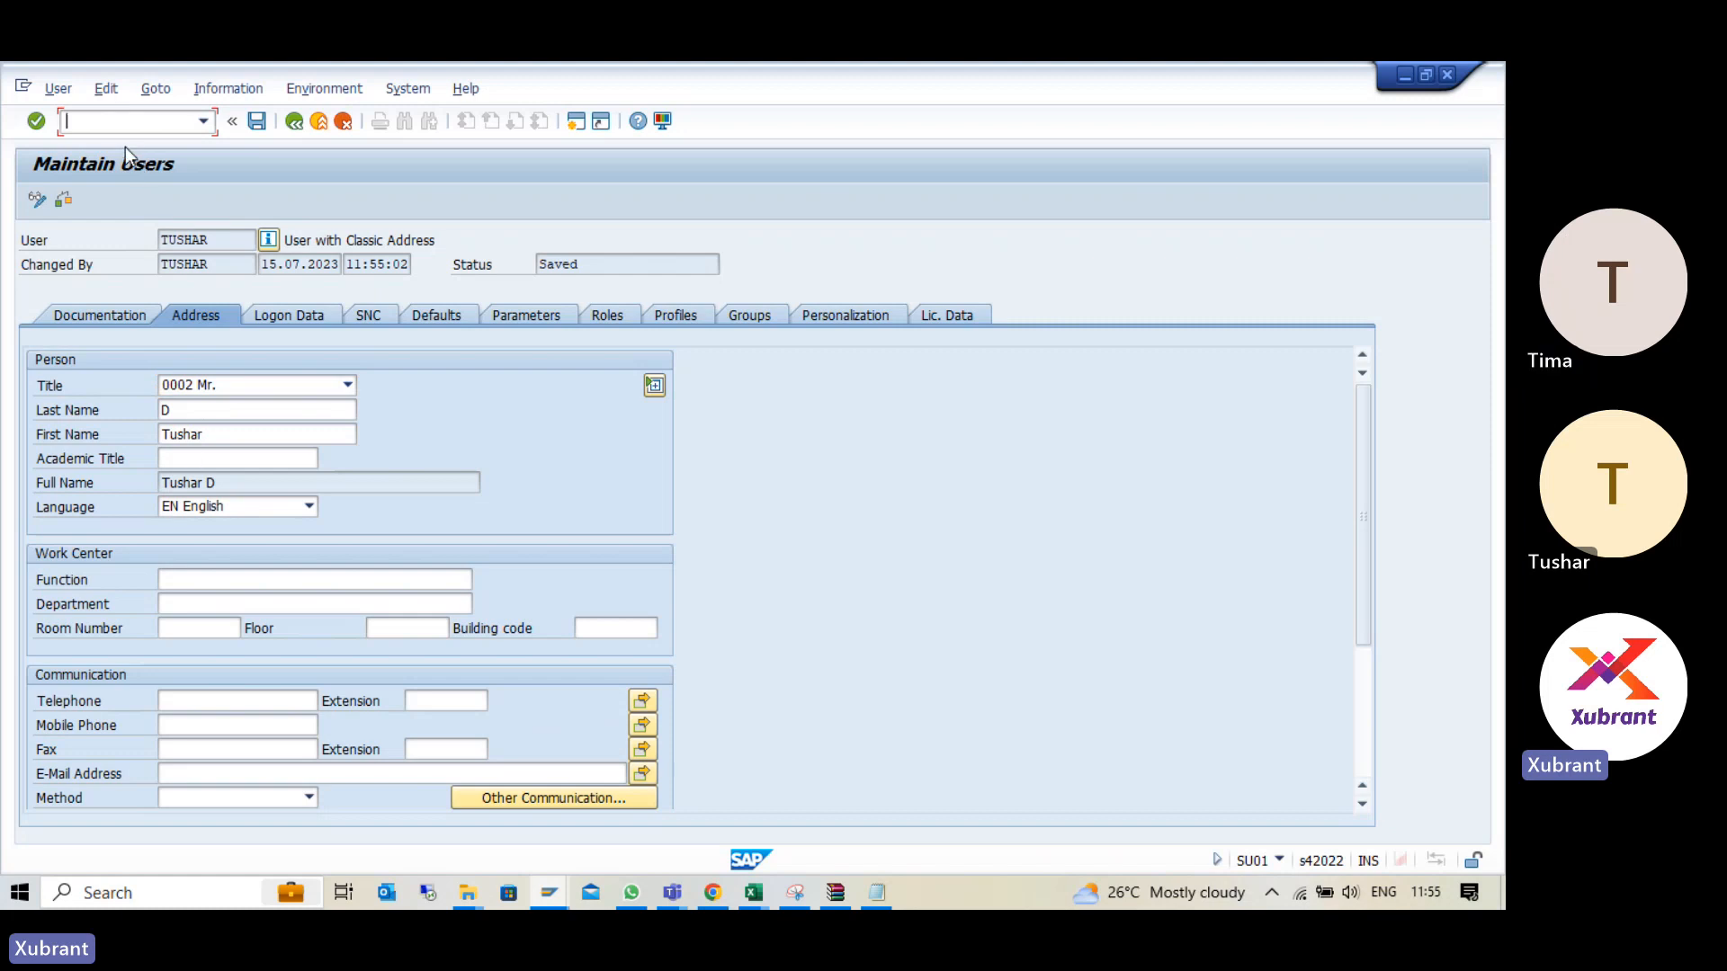
type("/nbnk_app")
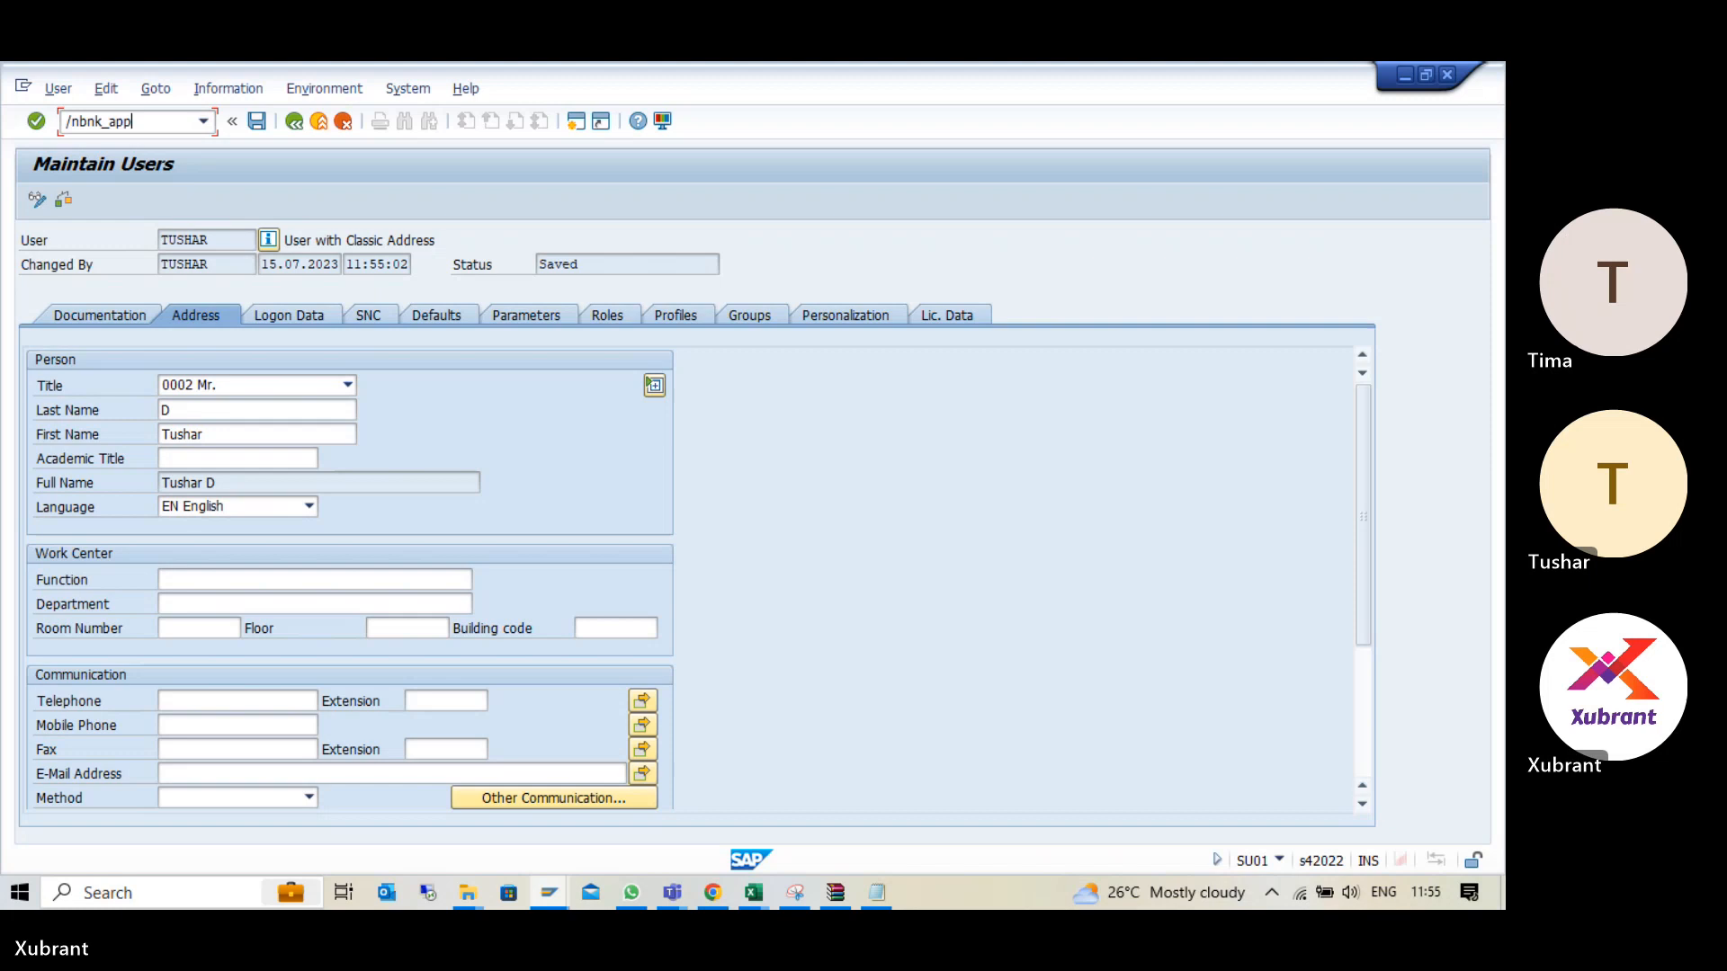
key("Return")
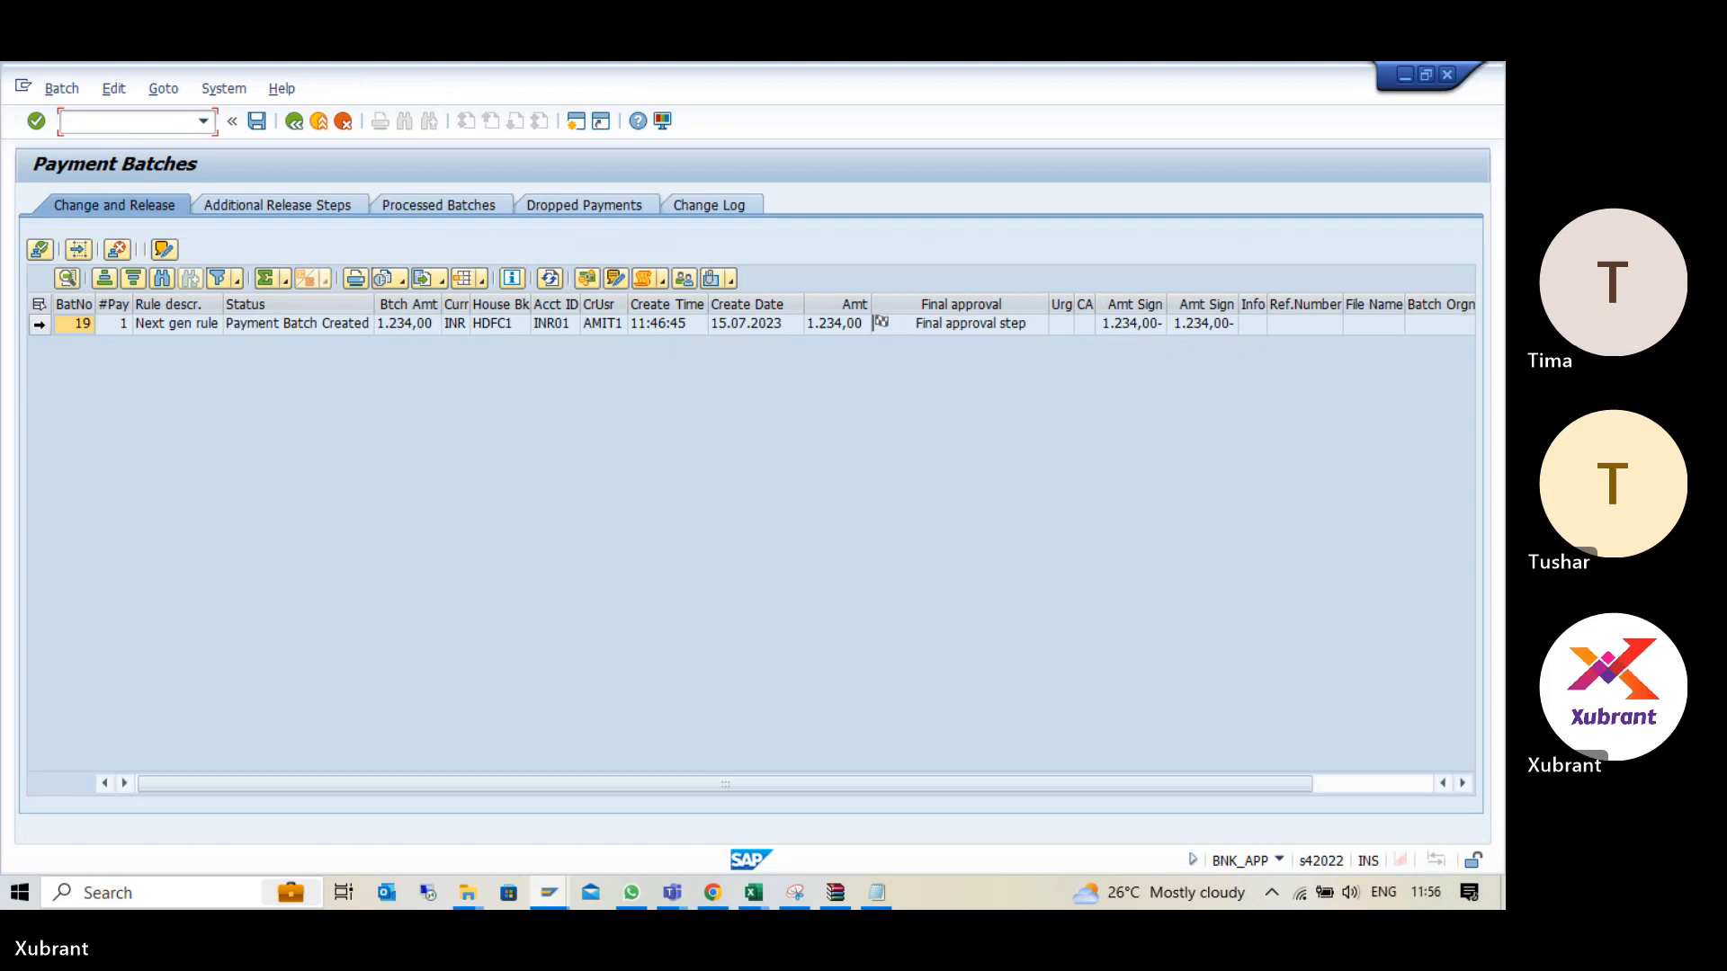
left_click(40, 324)
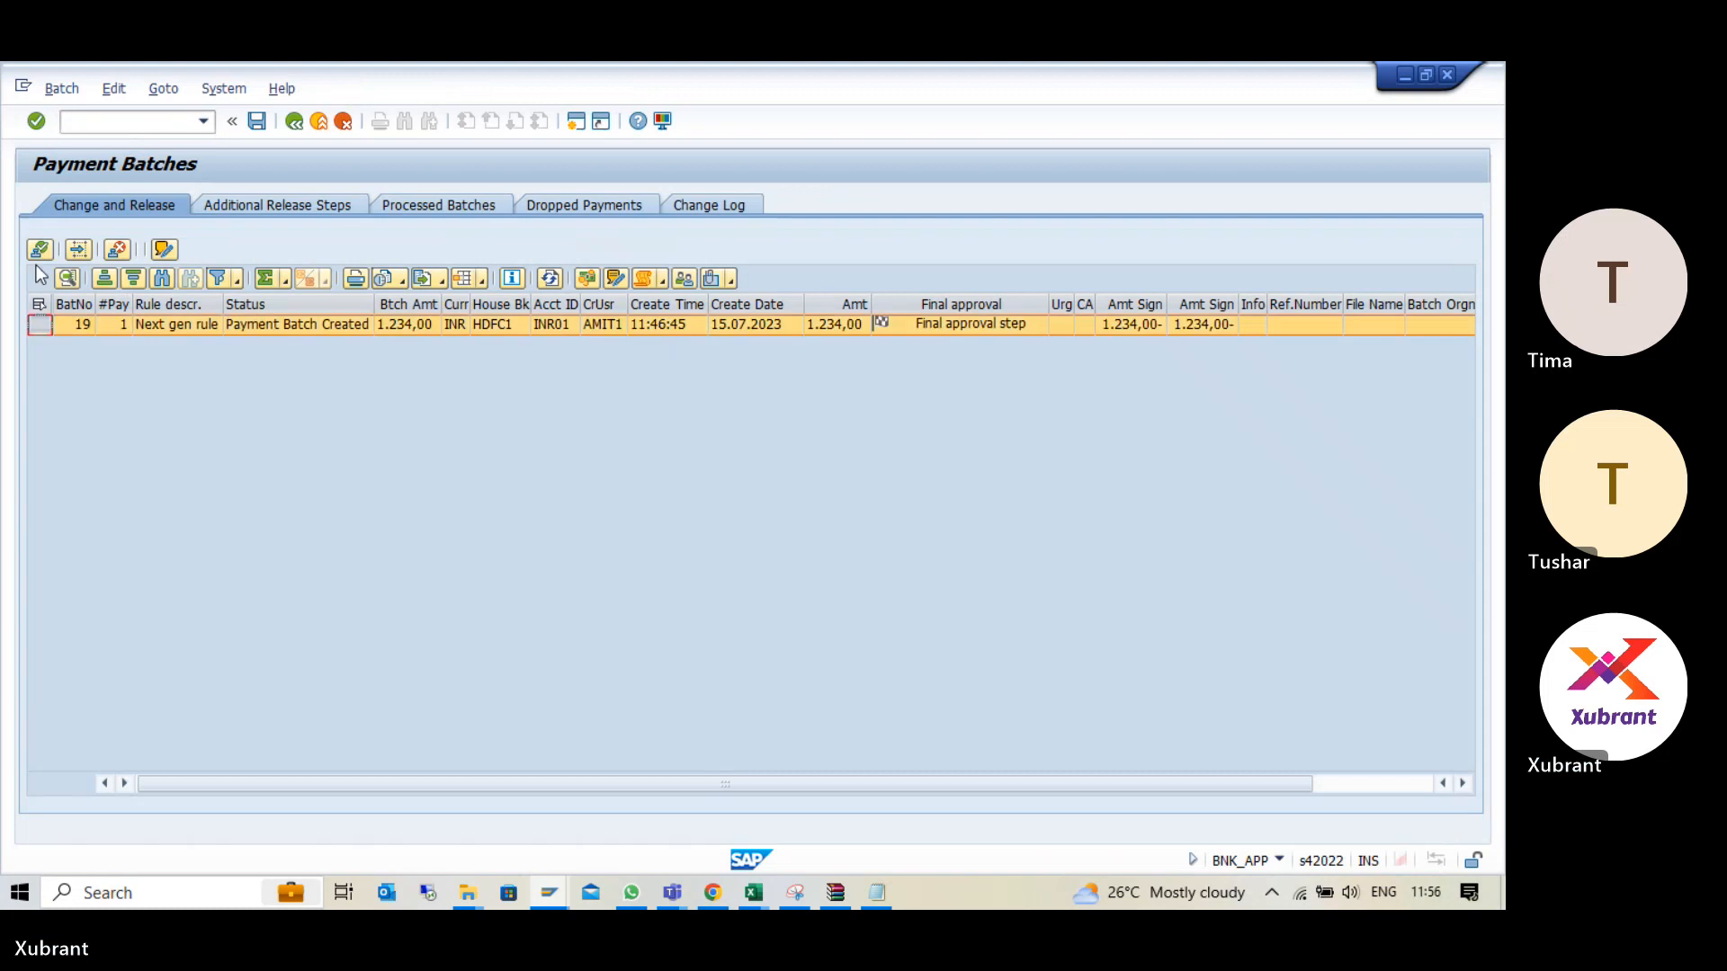
left_click(40, 249)
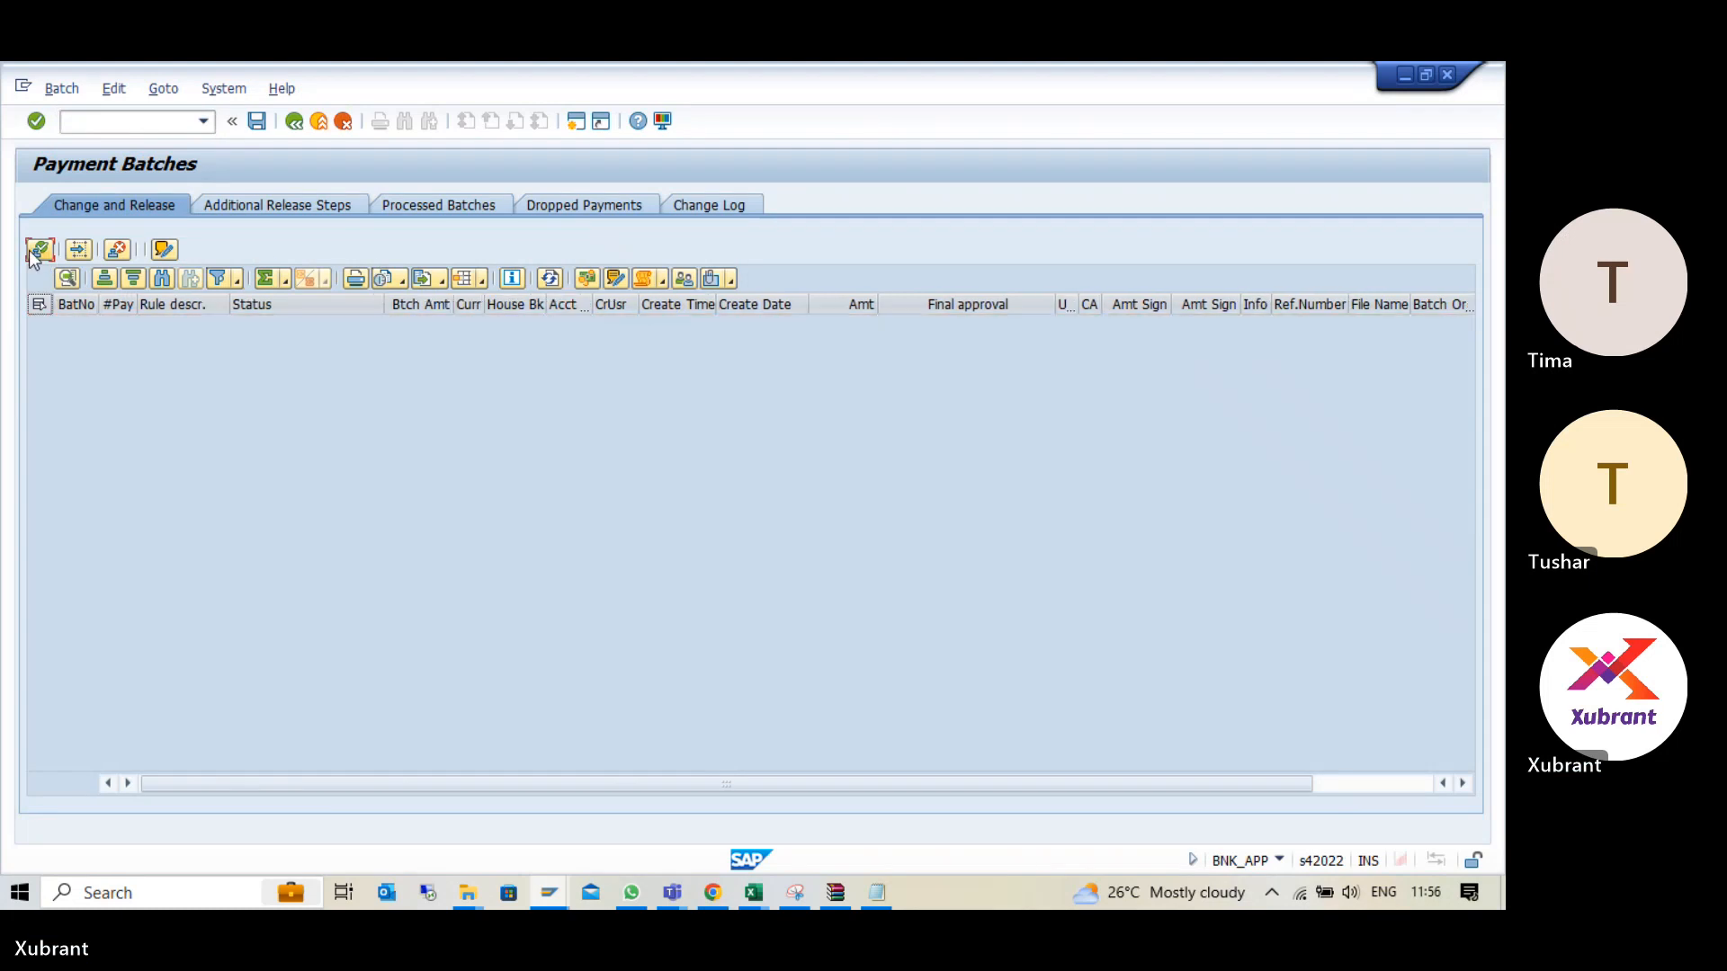
- Save the batch approval, sign it with the signatory's password using the remark Sign action log, and leave the payment batches
left_click(257, 121)
left_click(444, 449)
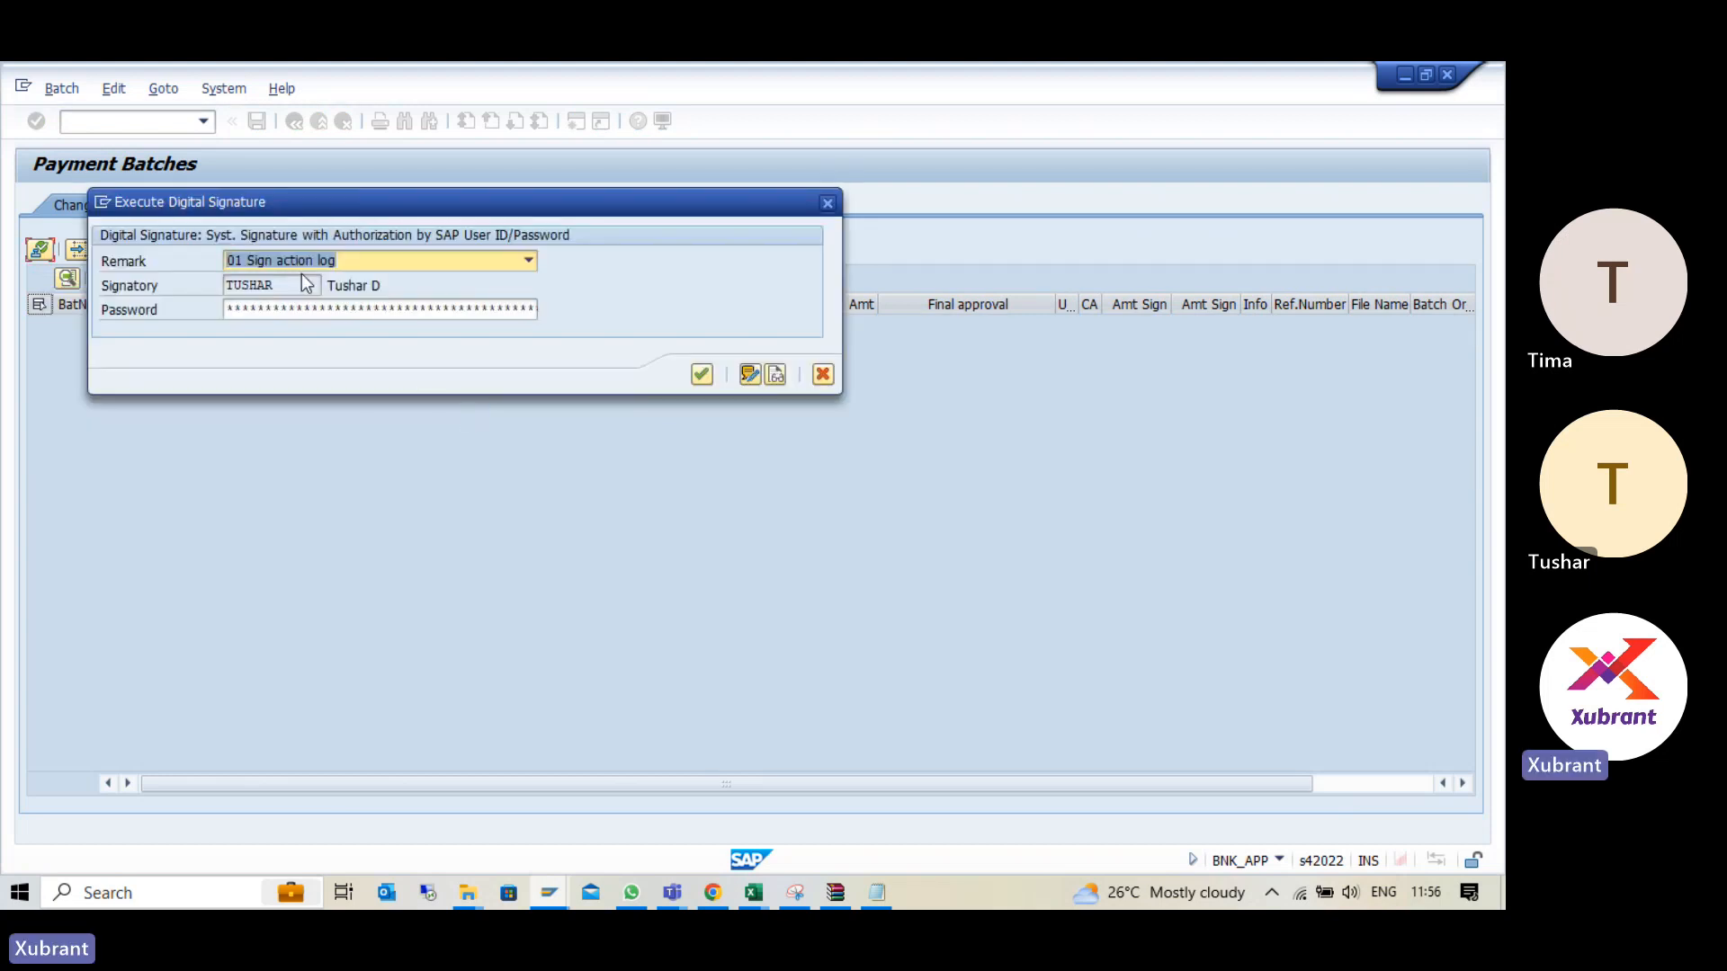
left_click(252, 313)
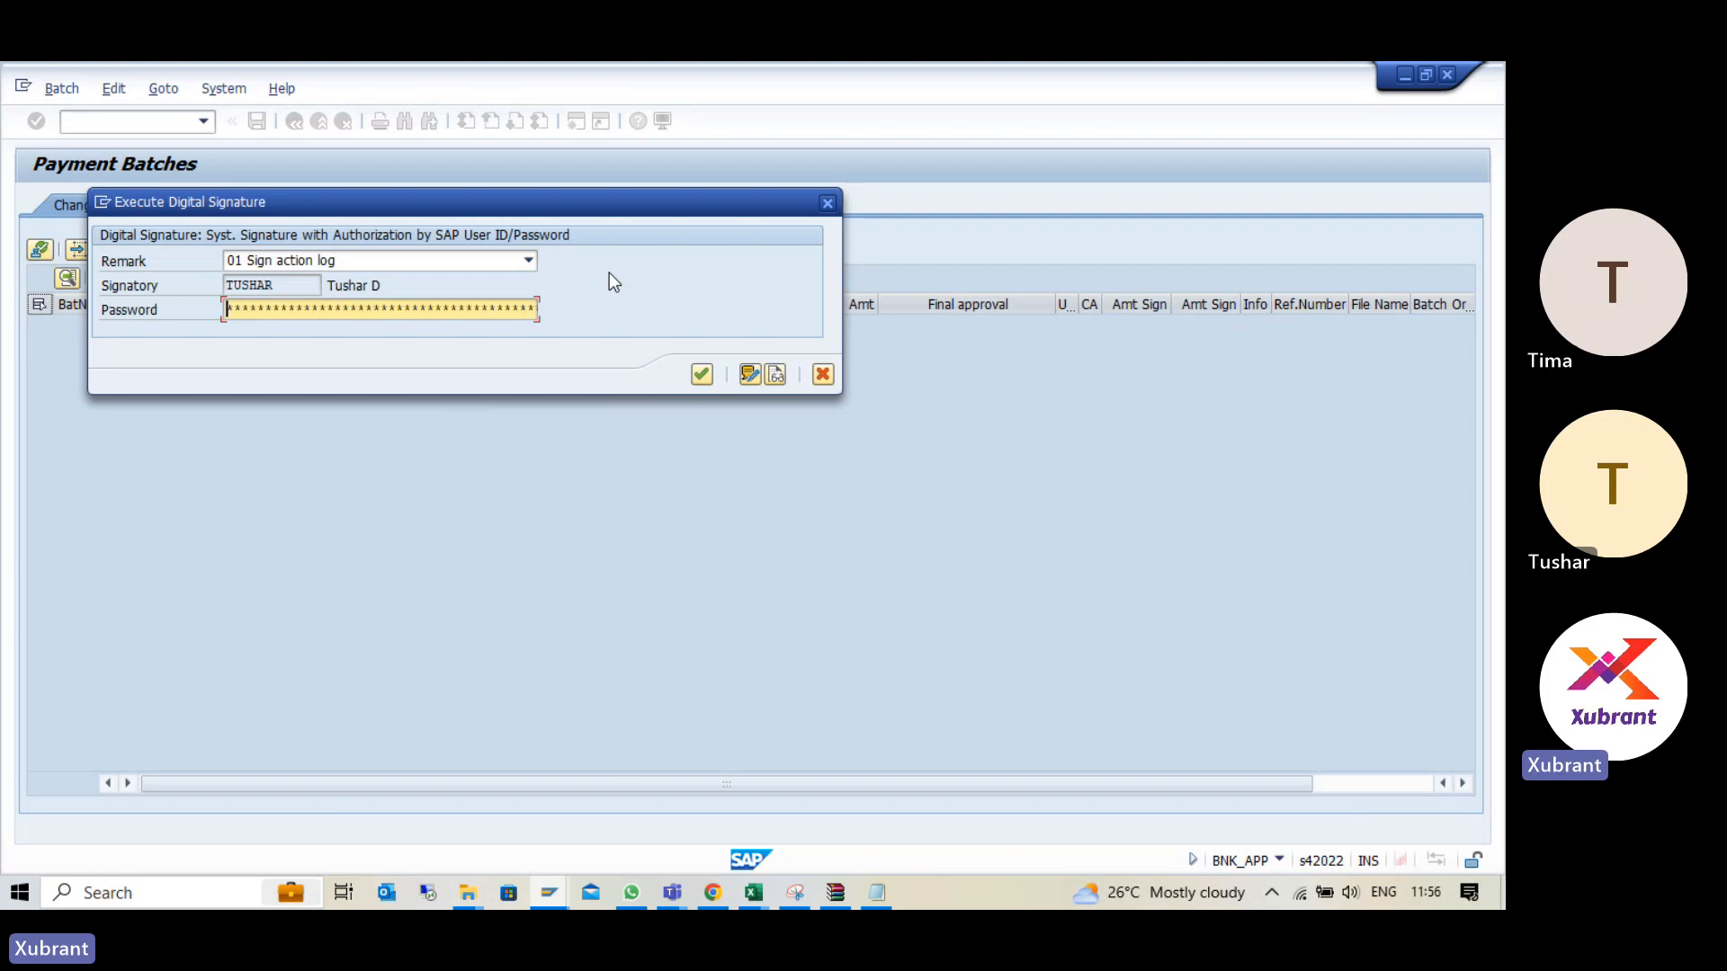
type("********")
key("Return")
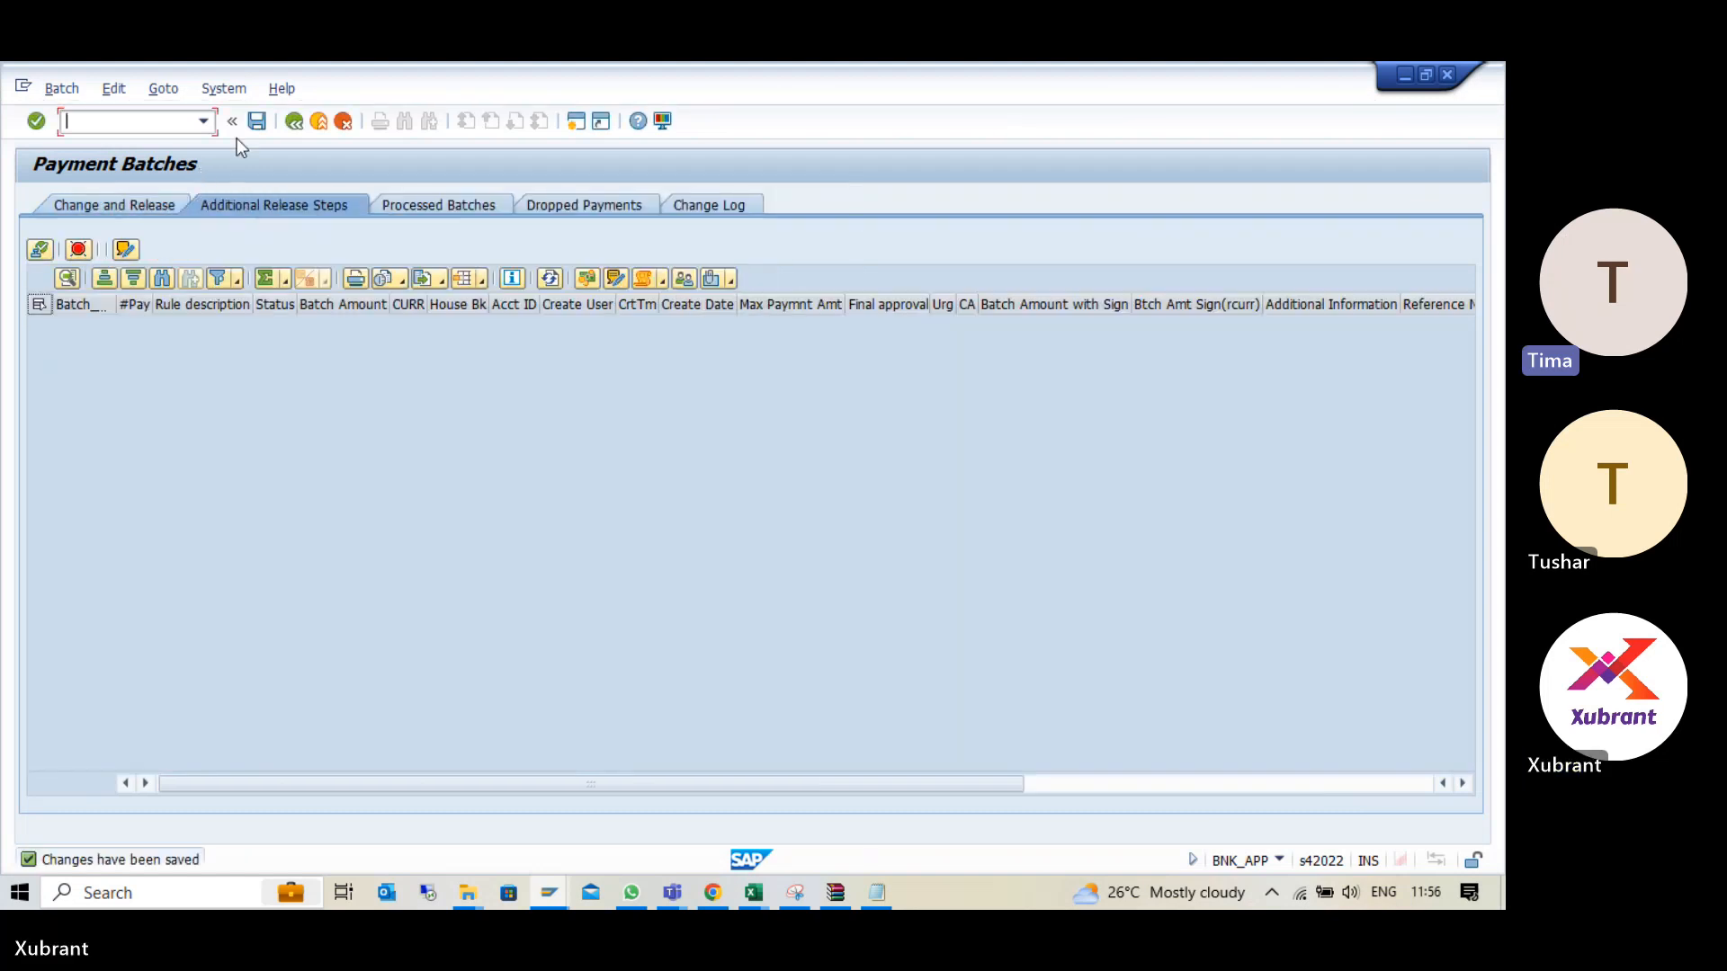
left_click(294, 121)
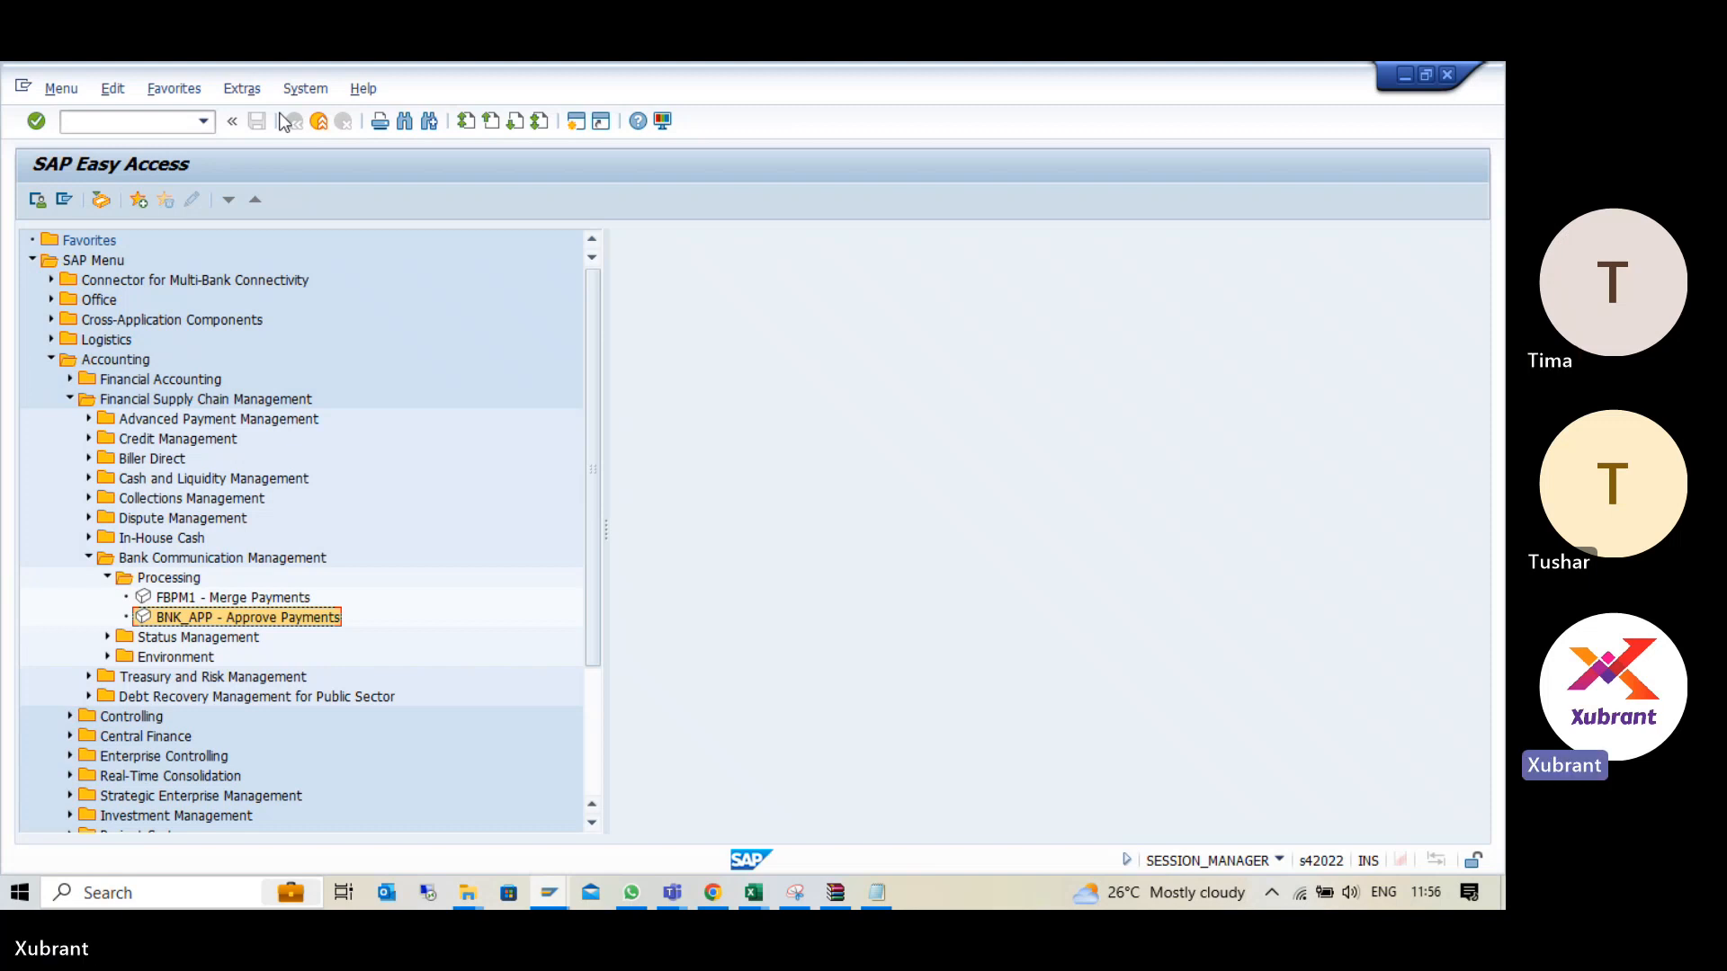
- Start the batch and payment monitor (BNK_MONI) and list the batches for paying company code NXGN
left_click(205, 124)
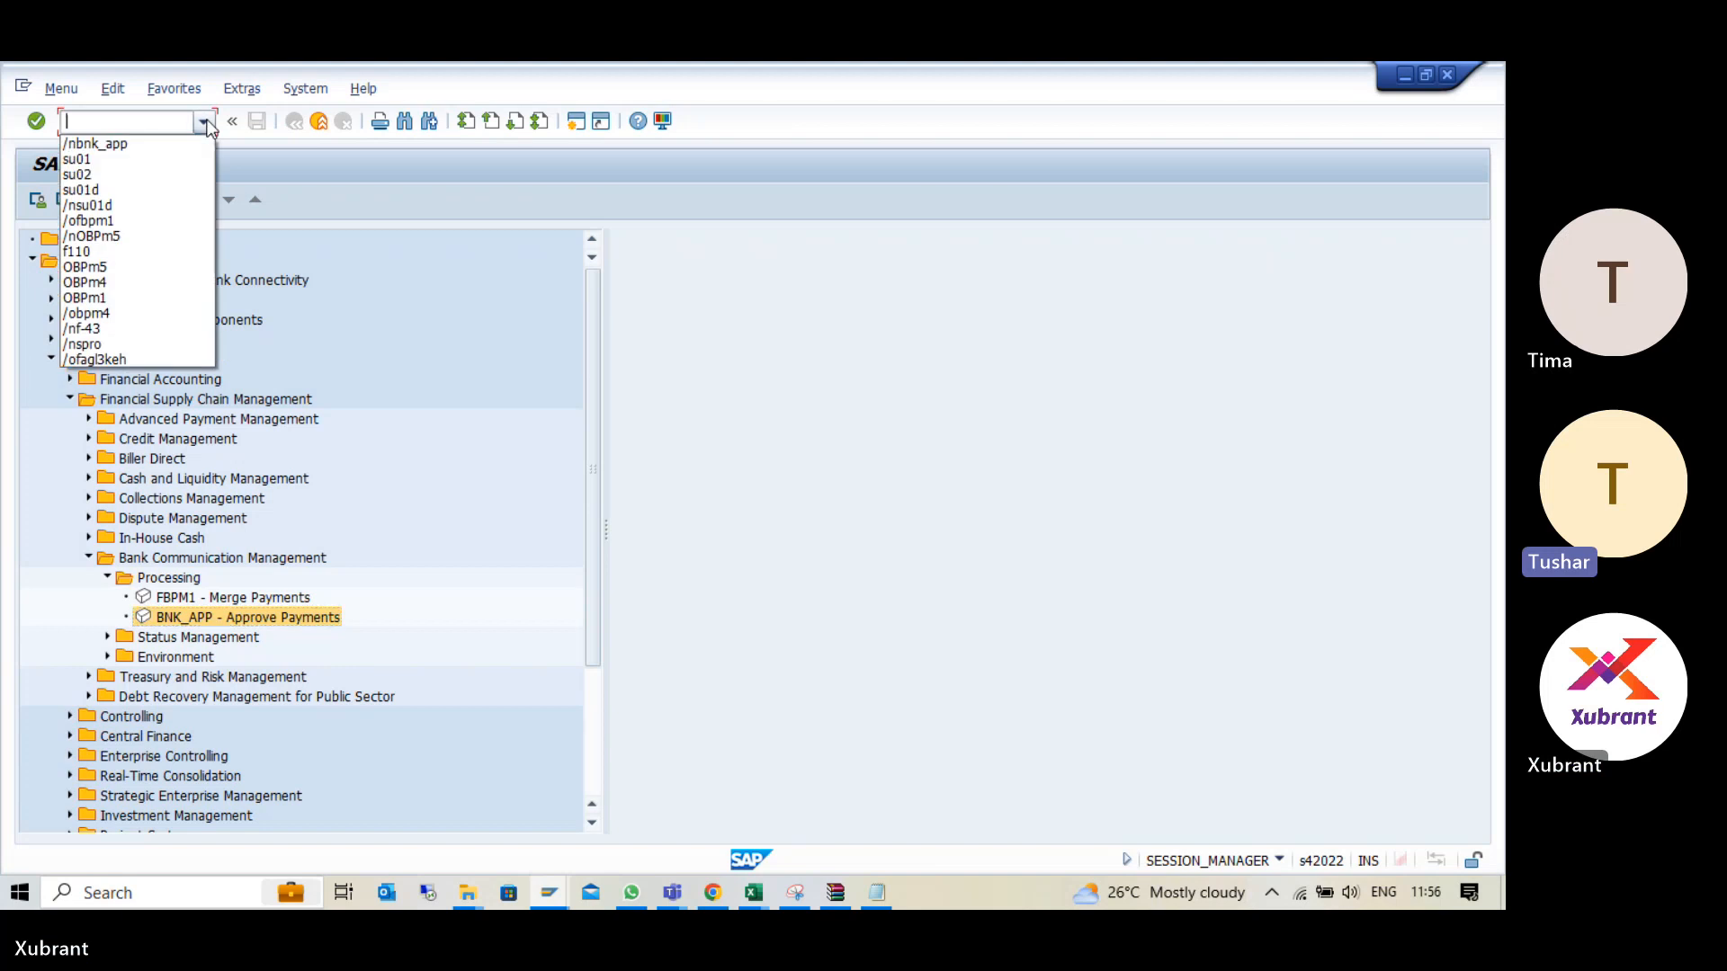
left_click(116, 126)
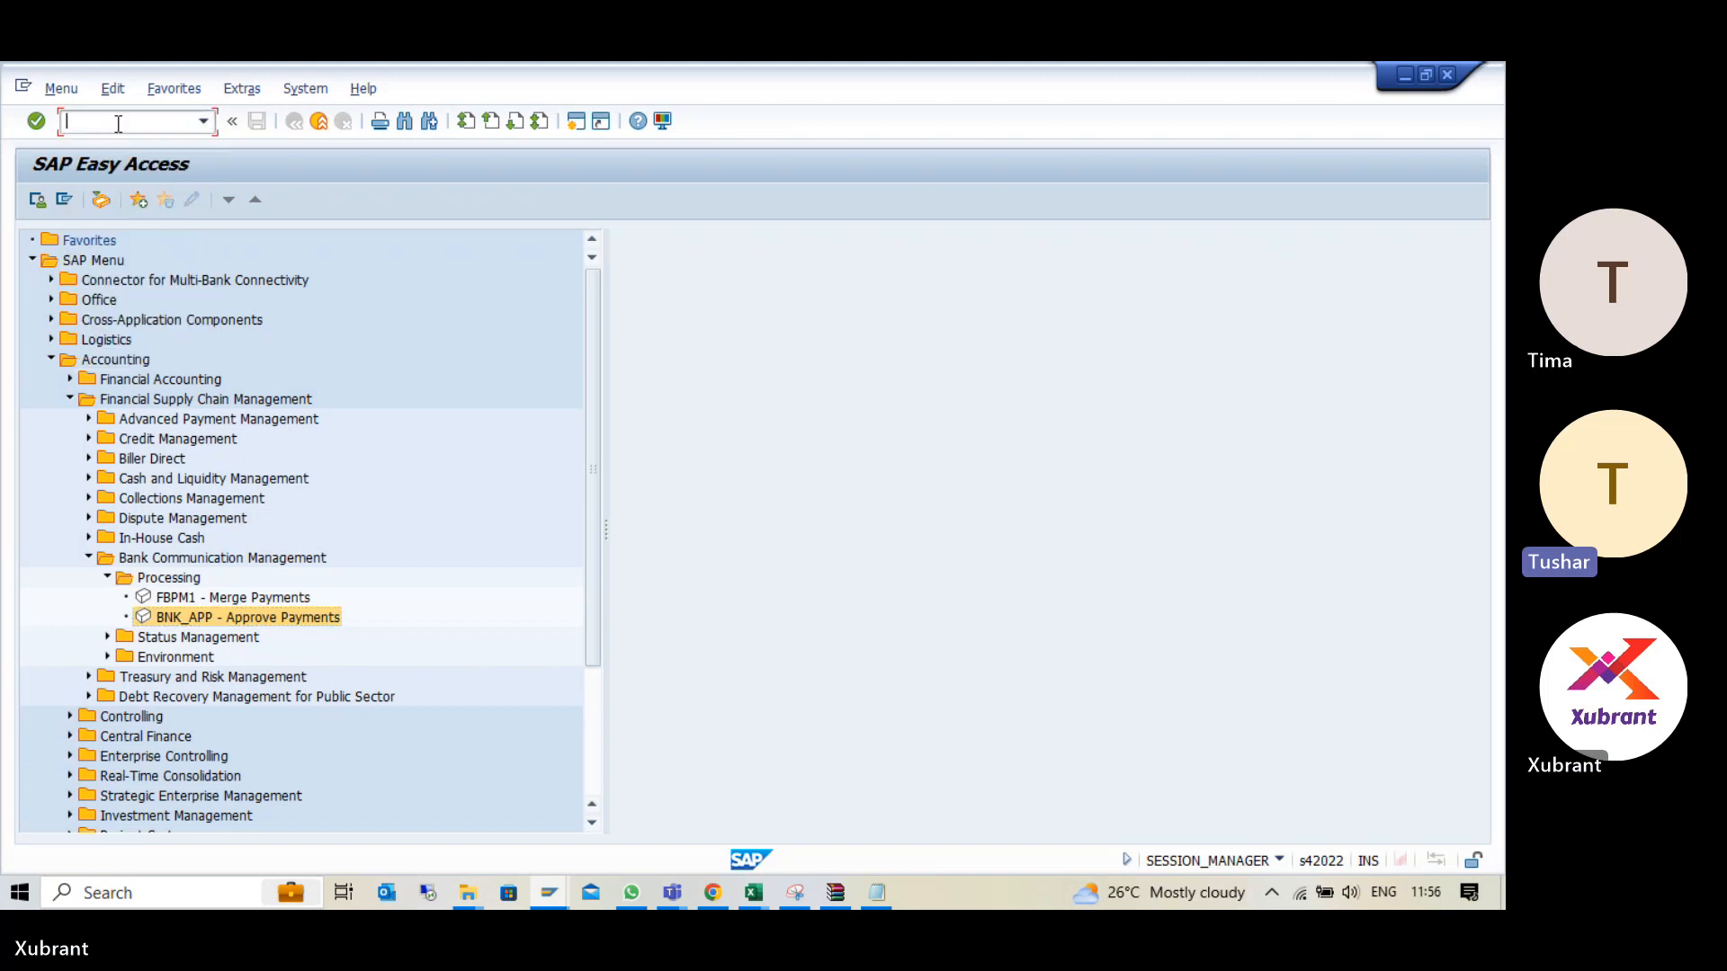
type("/nbnk_moni")
key("Return")
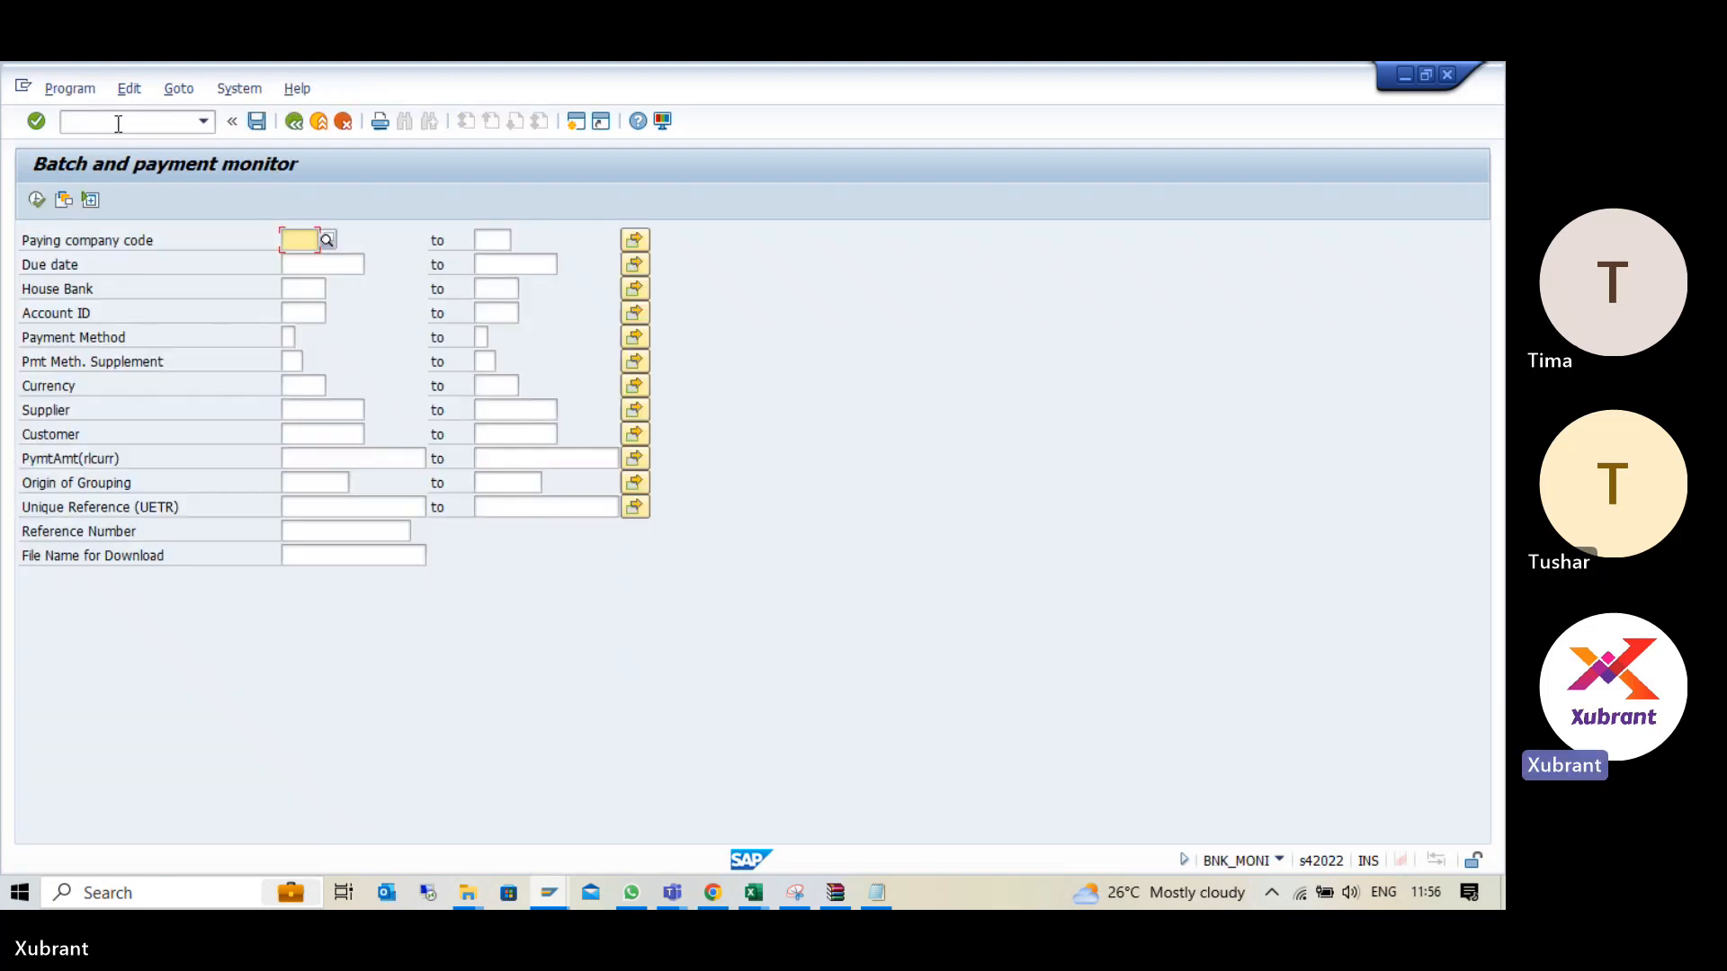
key("BackSpace")
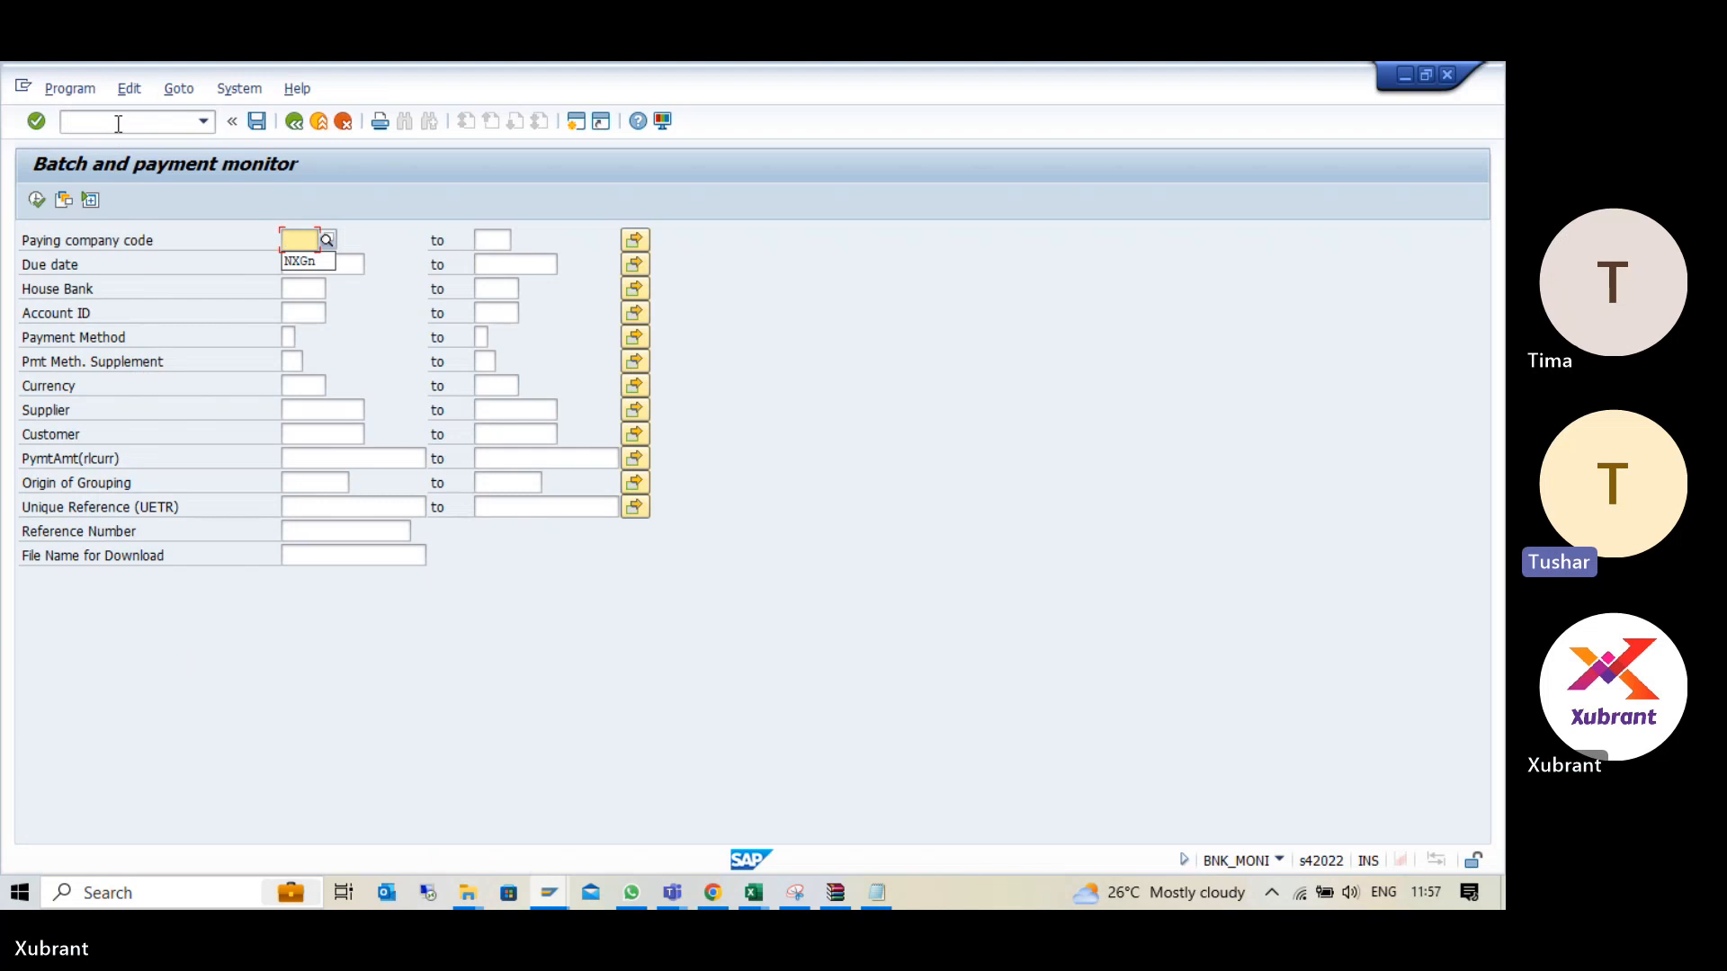
key("Down")
key("Return")
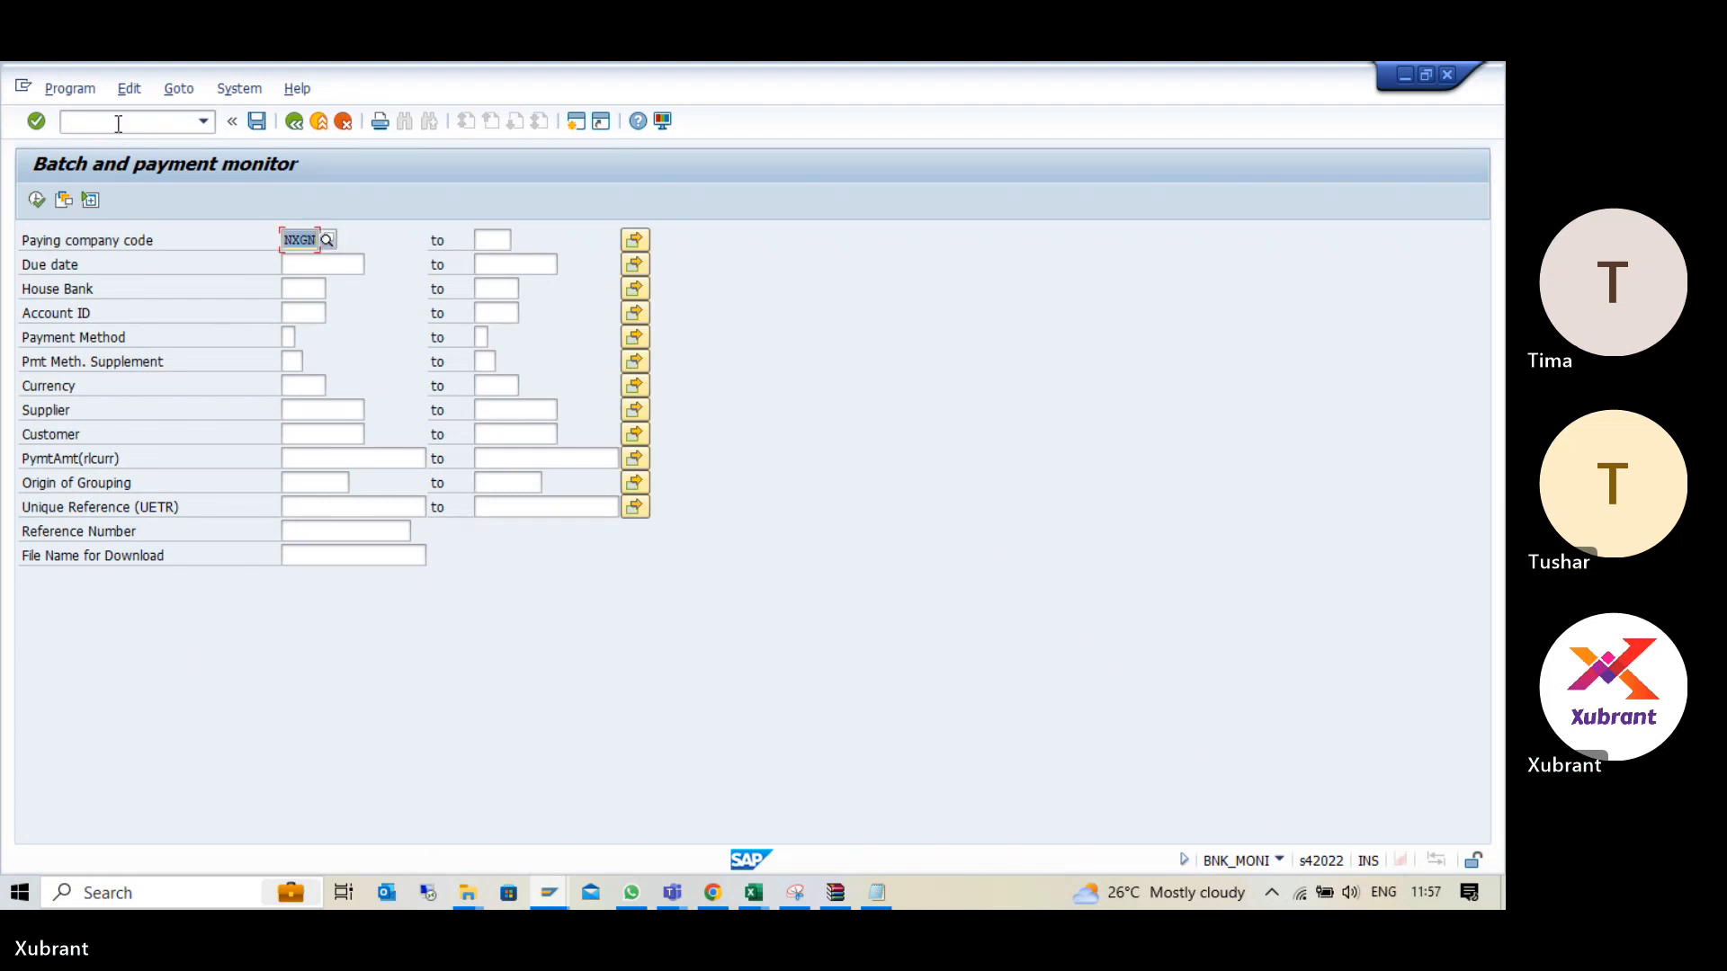
key("F8")
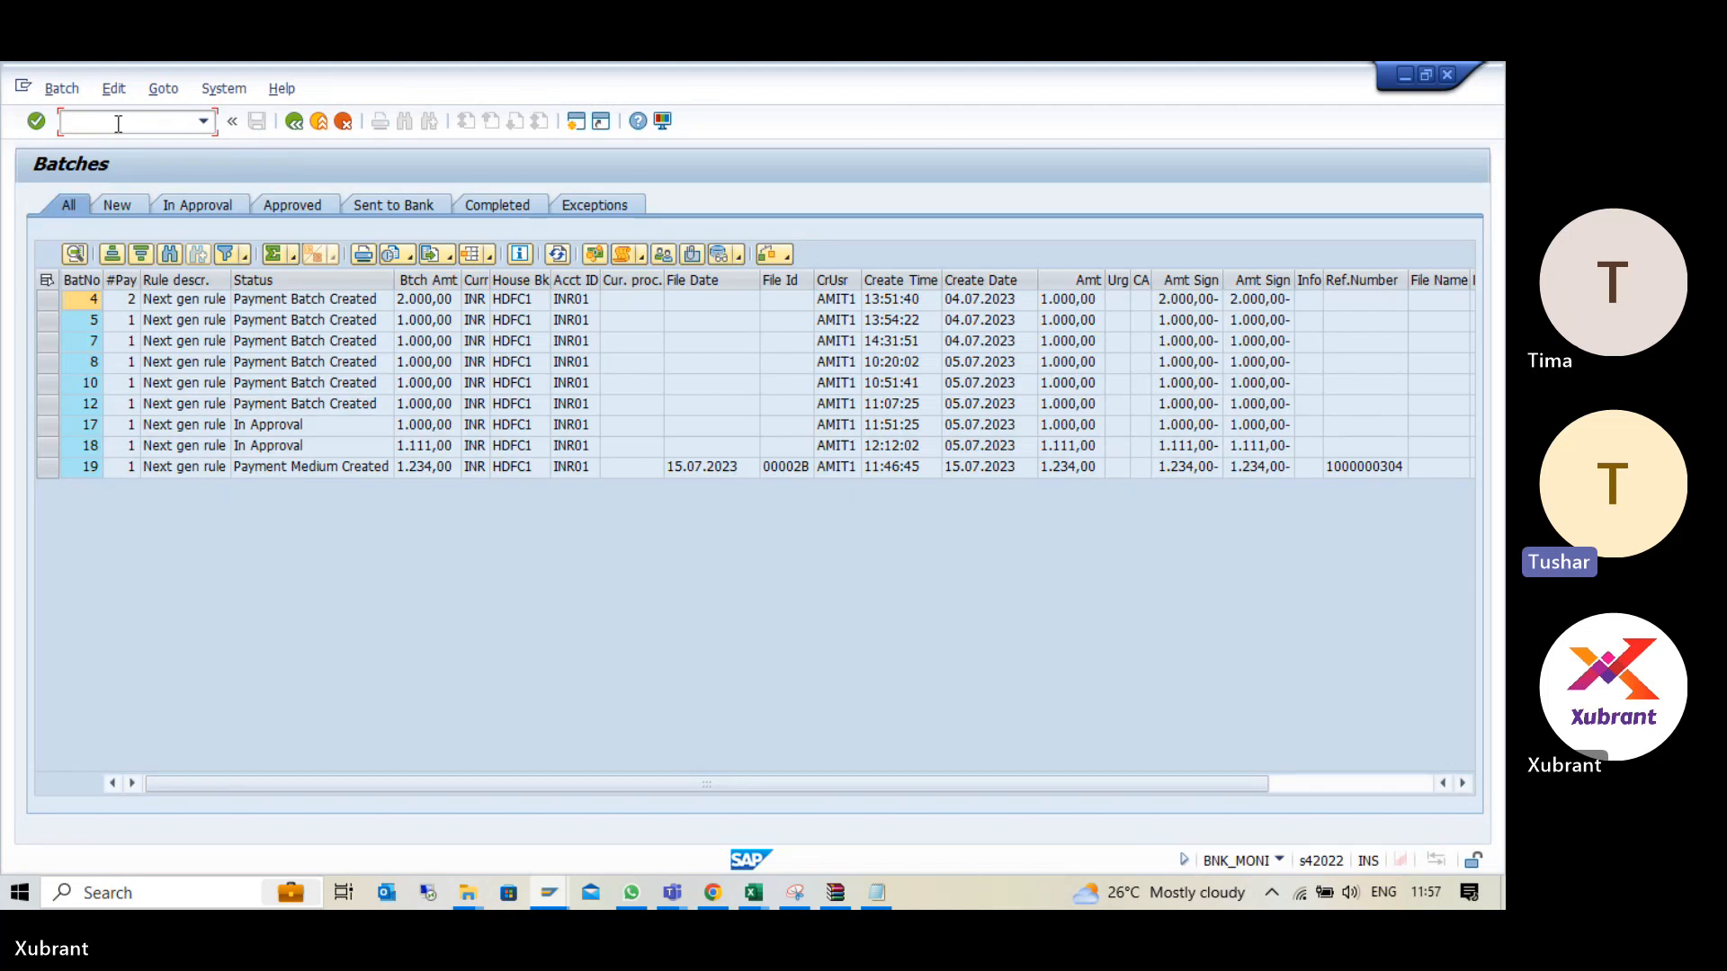
- Compare the status of batch 19 with the older batches and open its Data Medium Overview
left_click(48, 468)
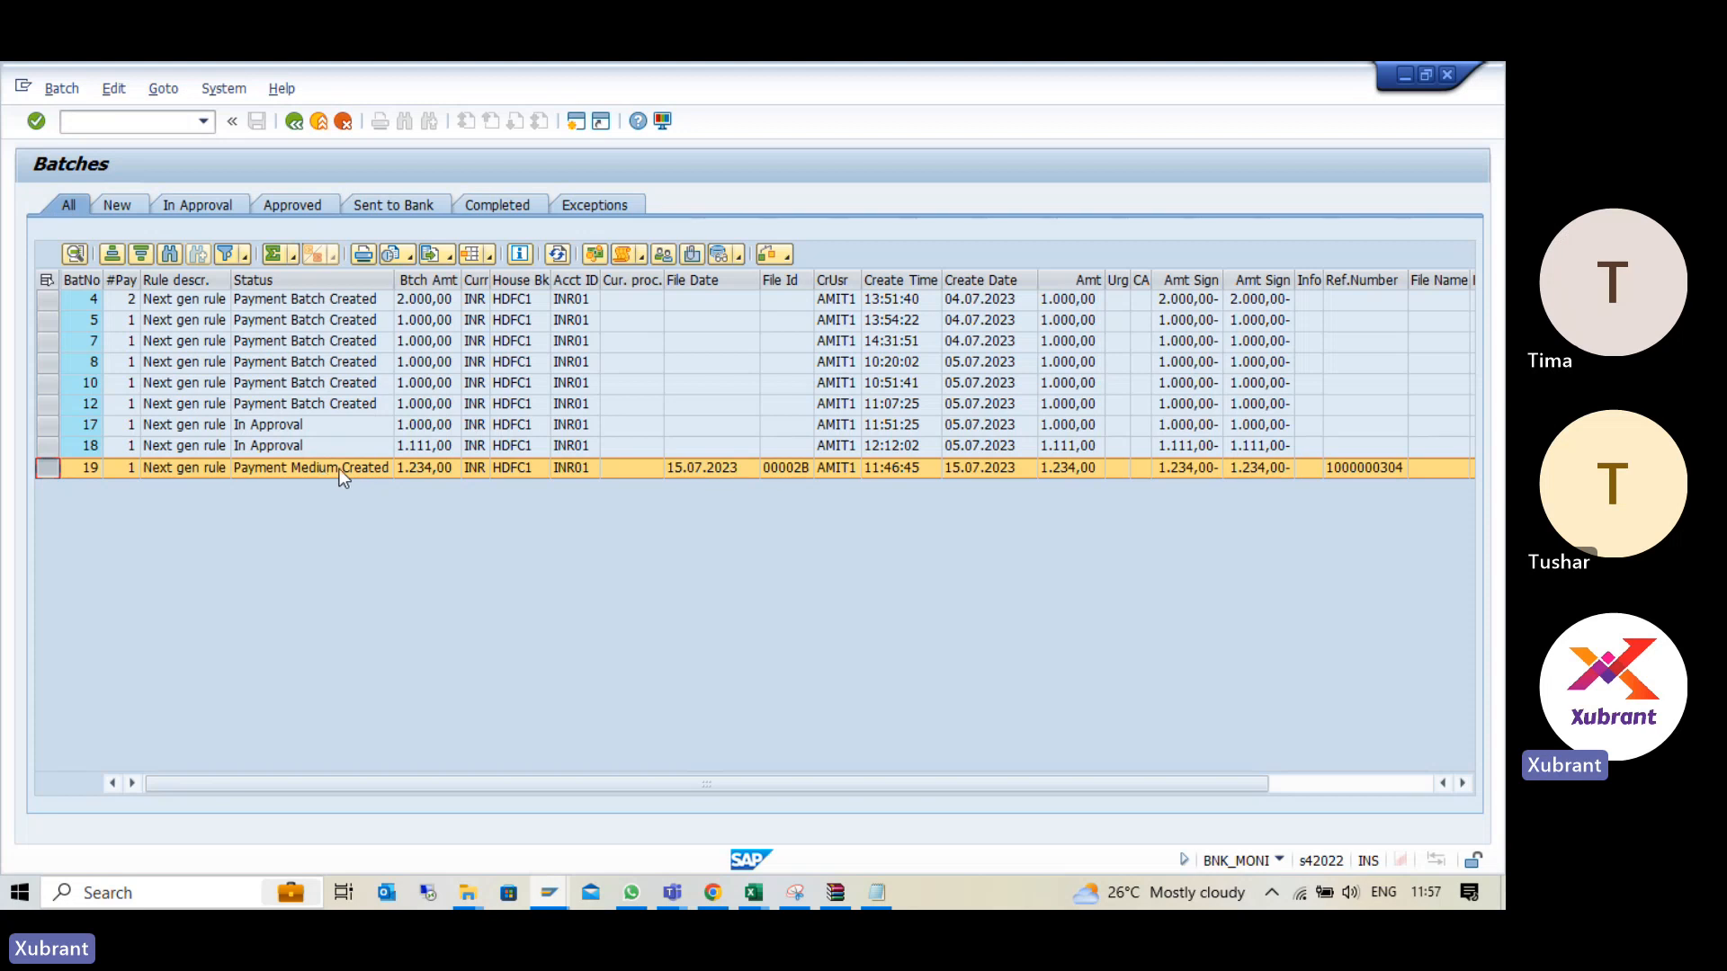
left_click(341, 402)
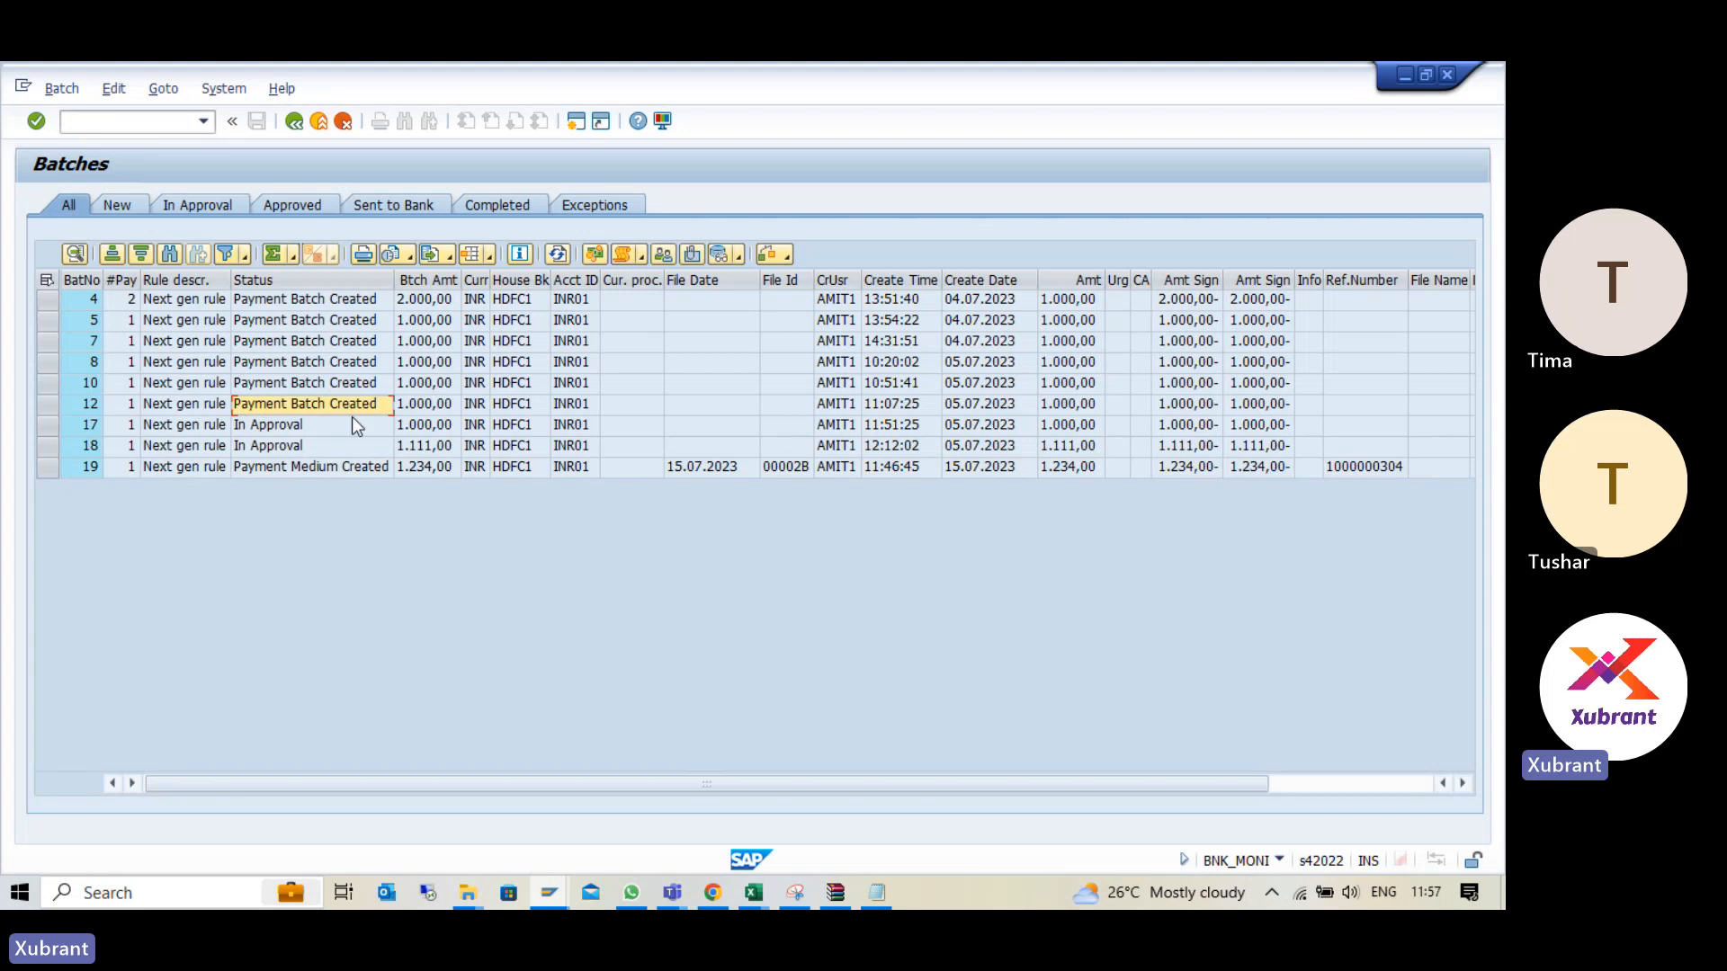
left_click(322, 467)
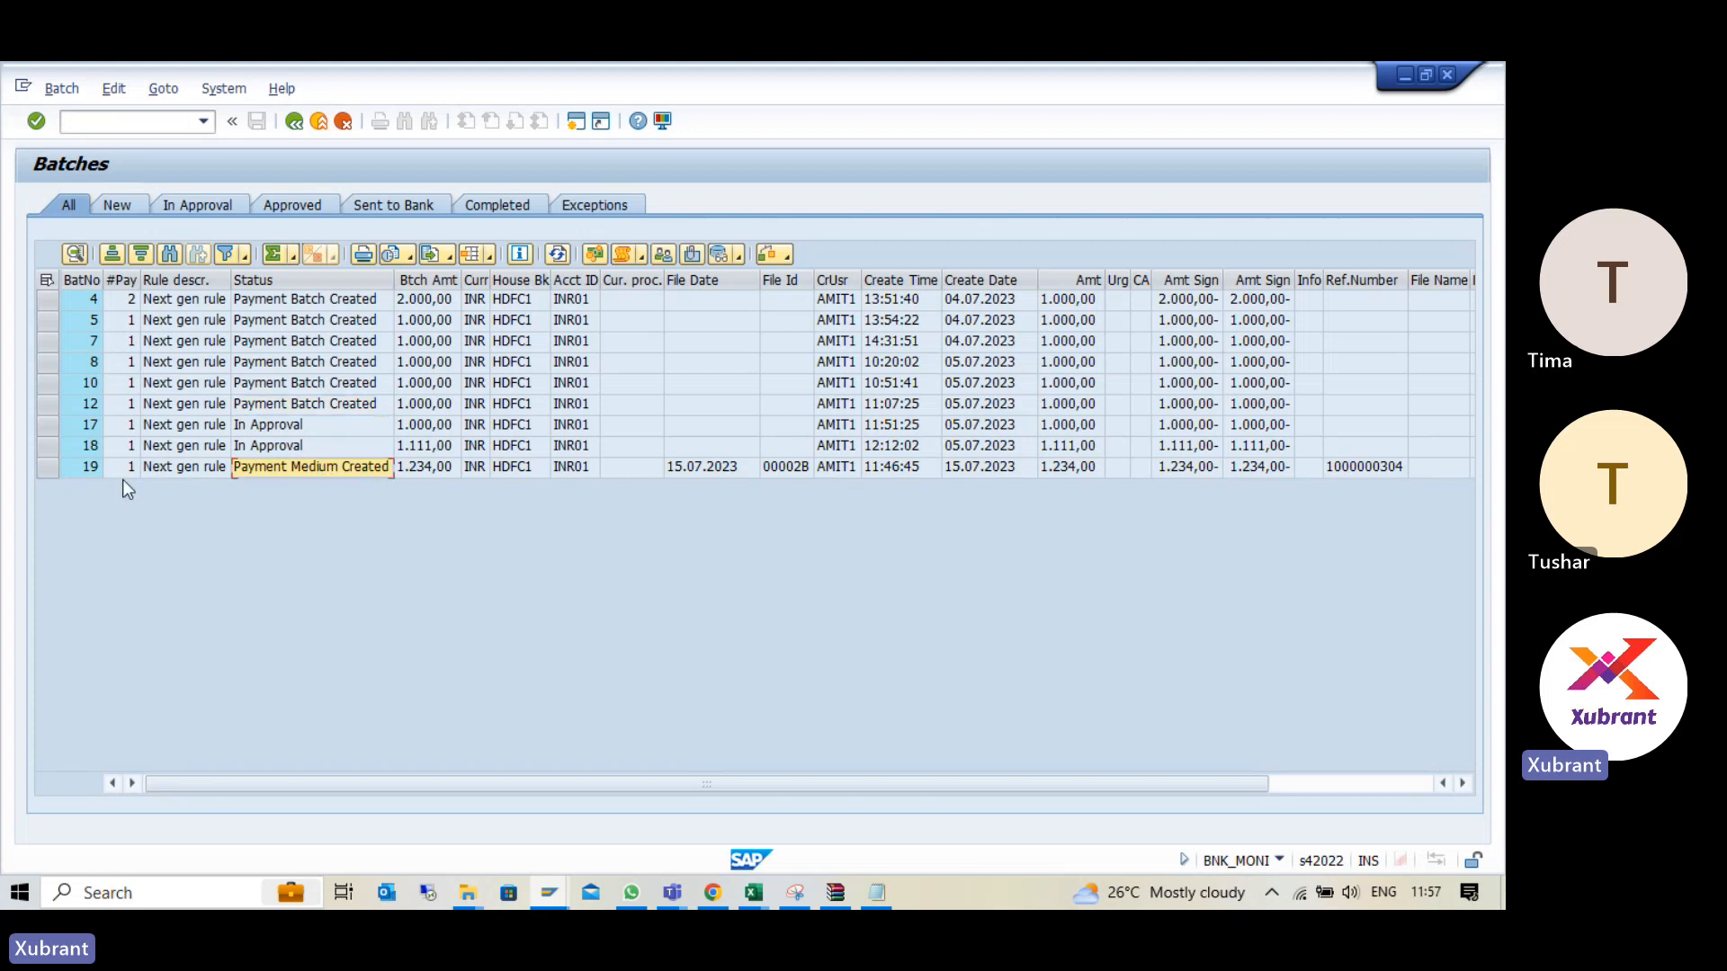
left_click(45, 468)
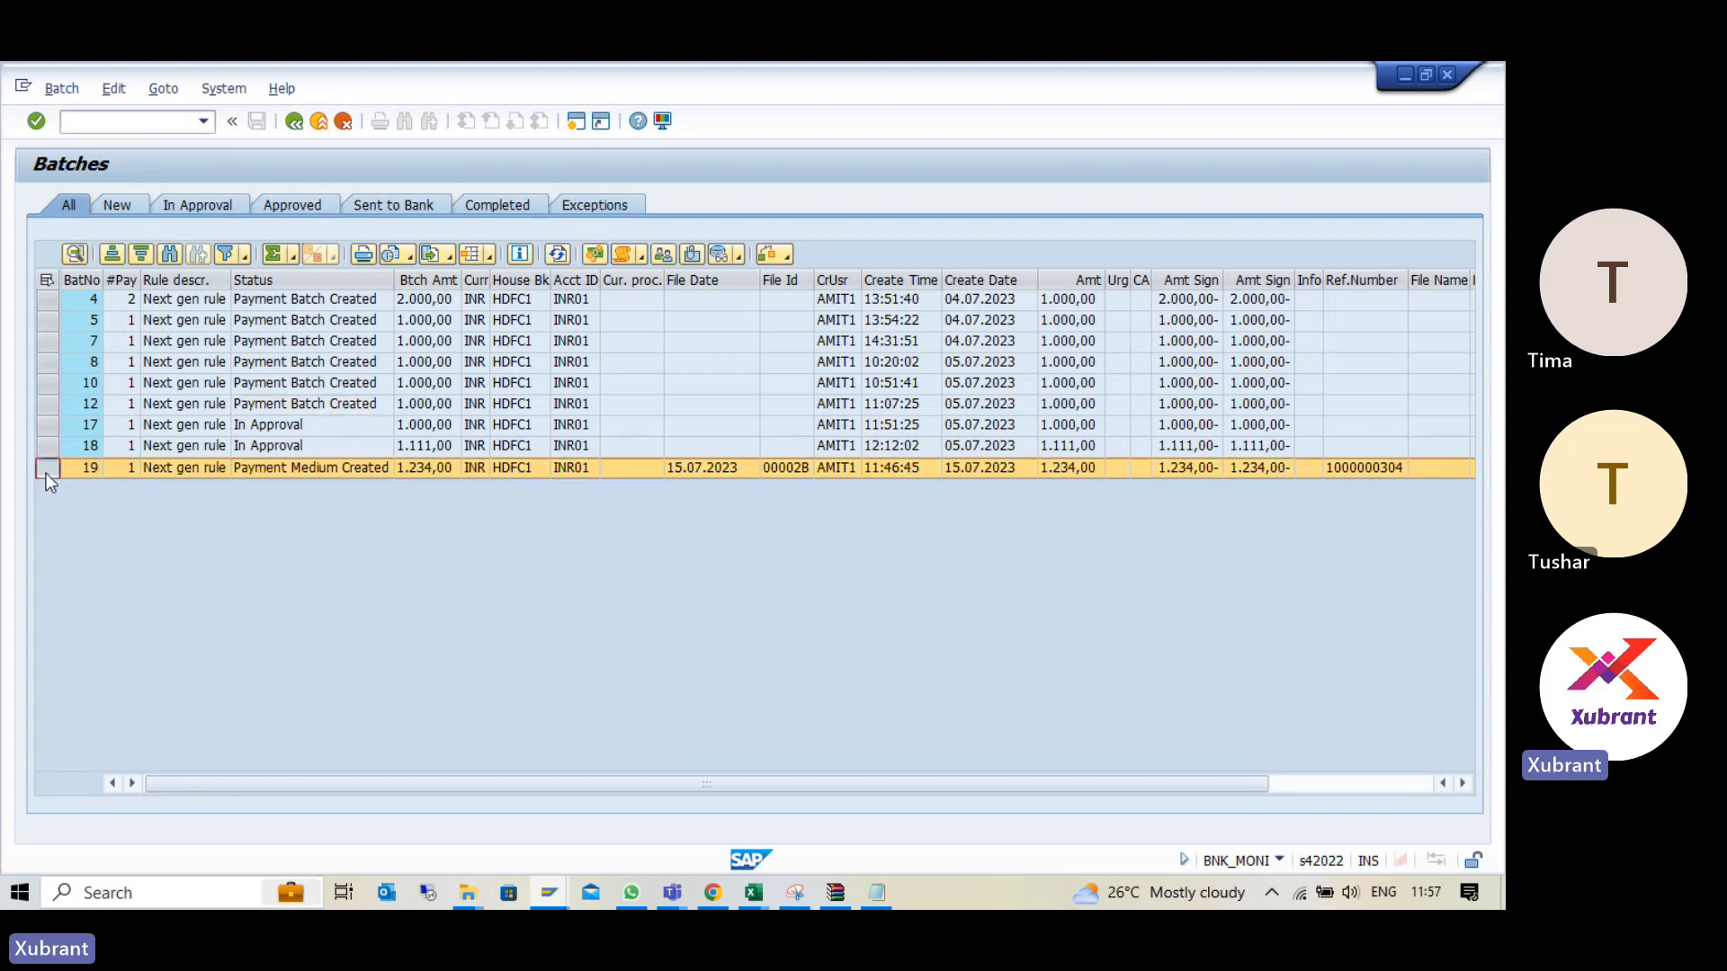
left_click(737, 257)
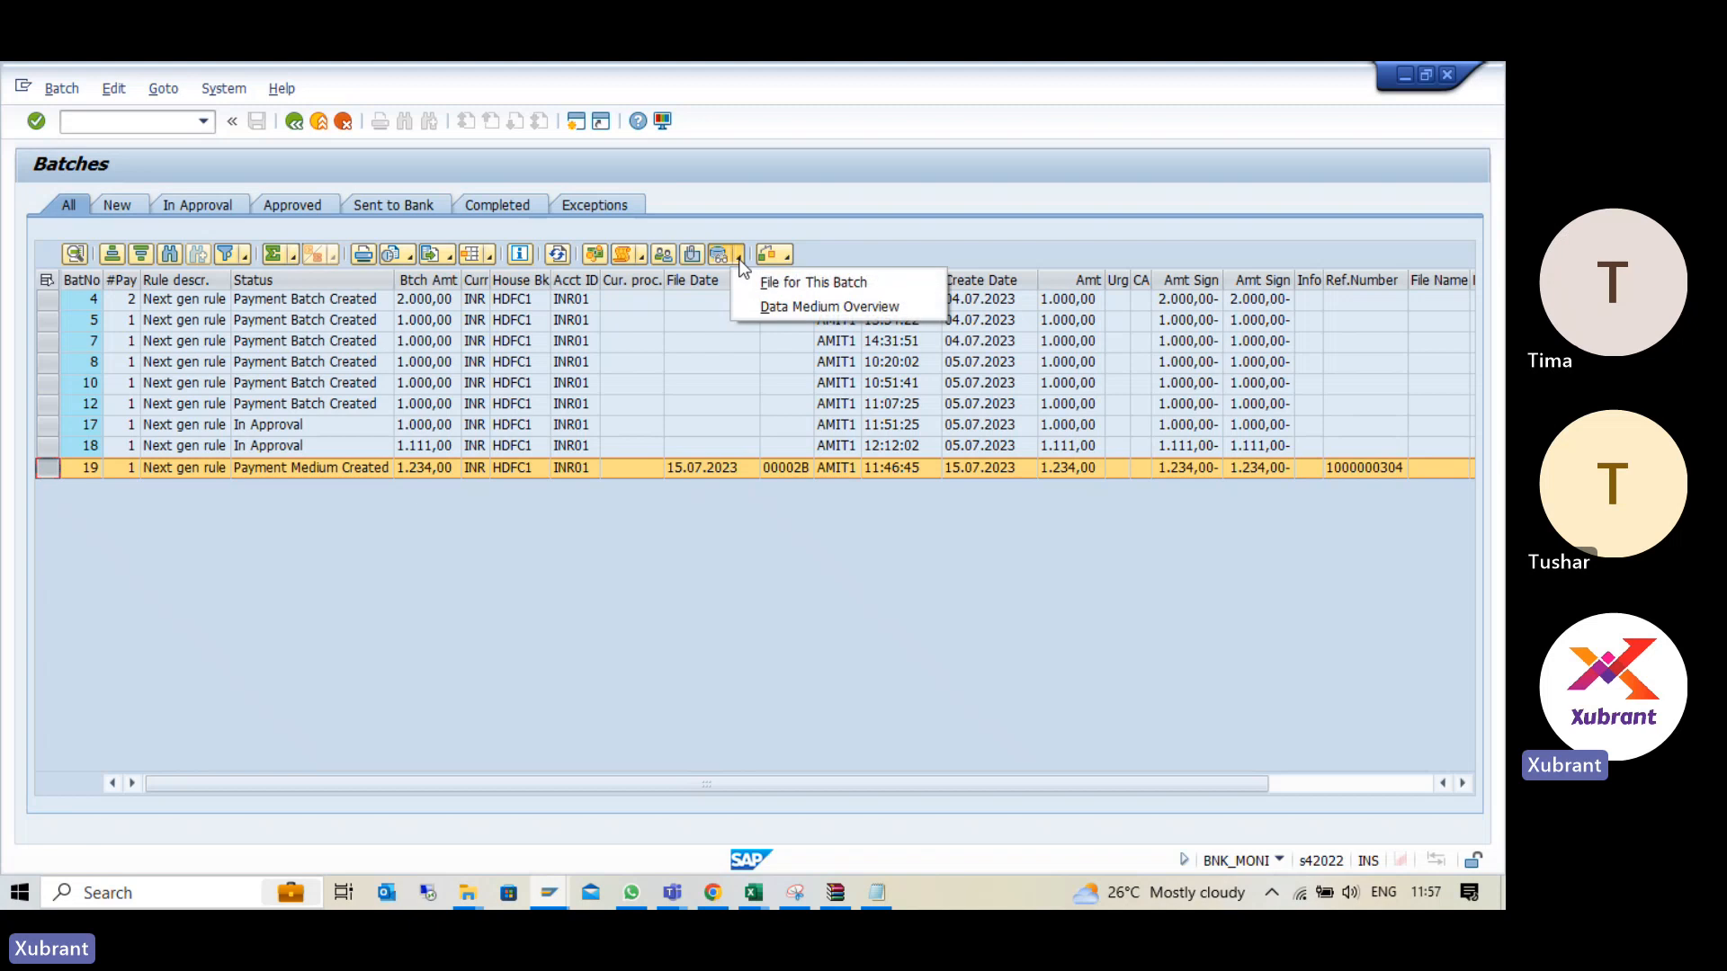
left_click(767, 307)
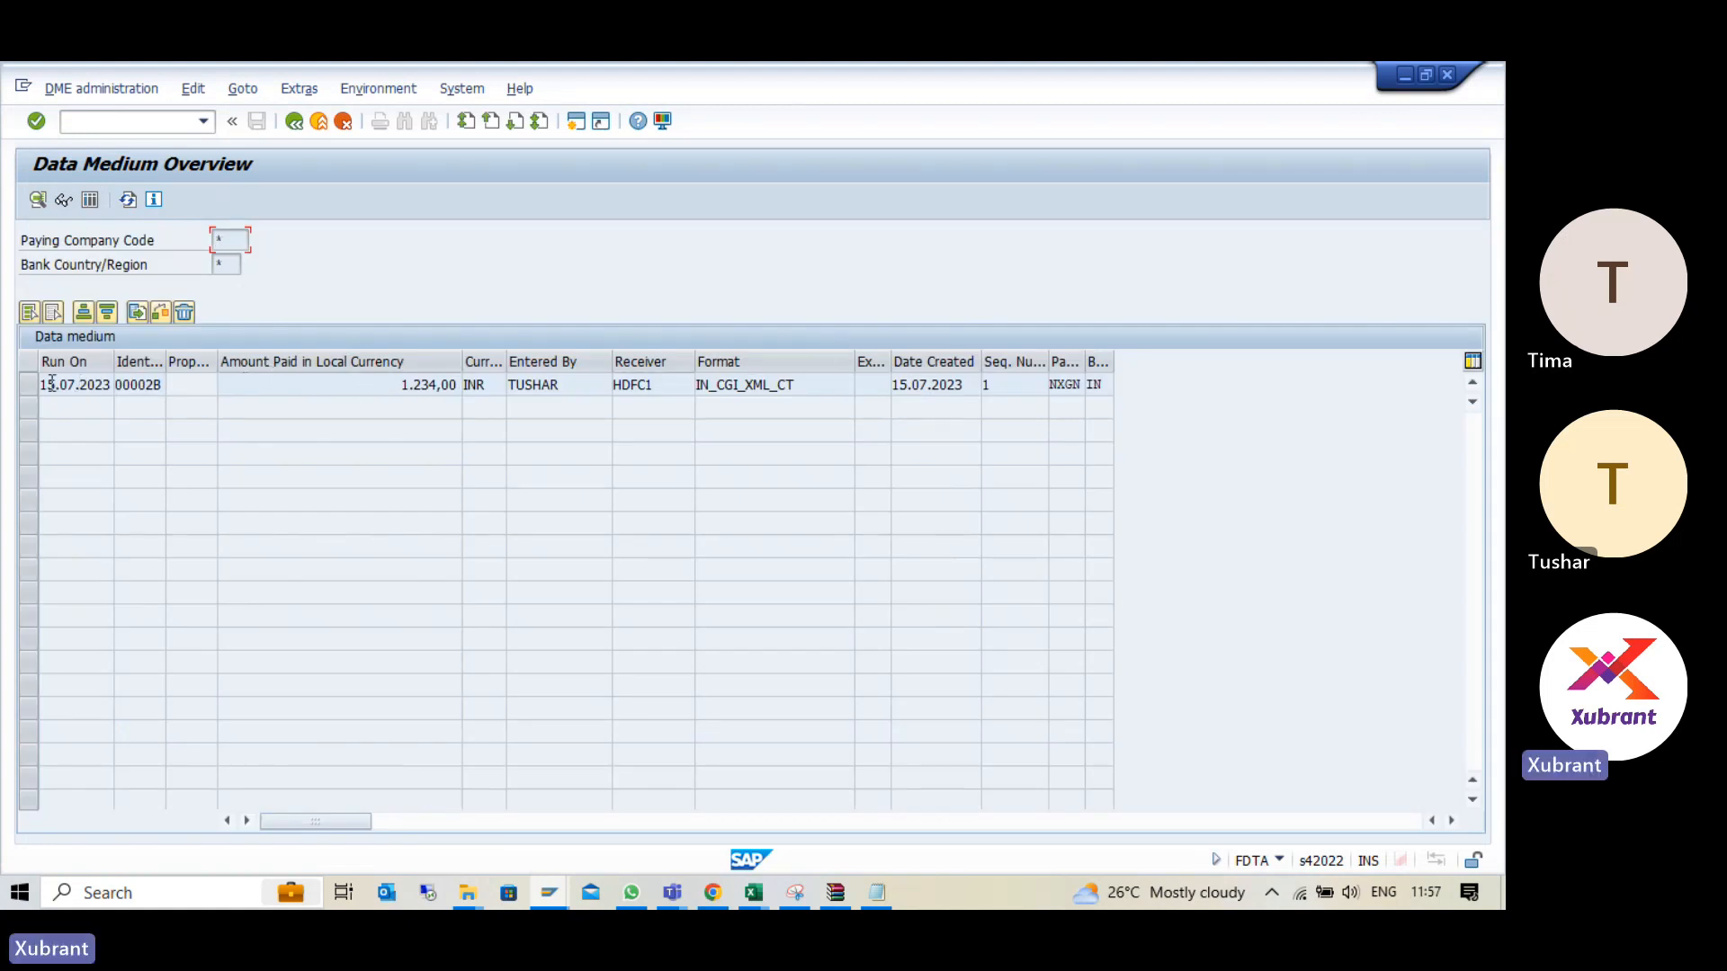
- Display the batch's IN_CGI_XML_CT payment file, read through the XML and return to the batch list
left_click(26, 386)
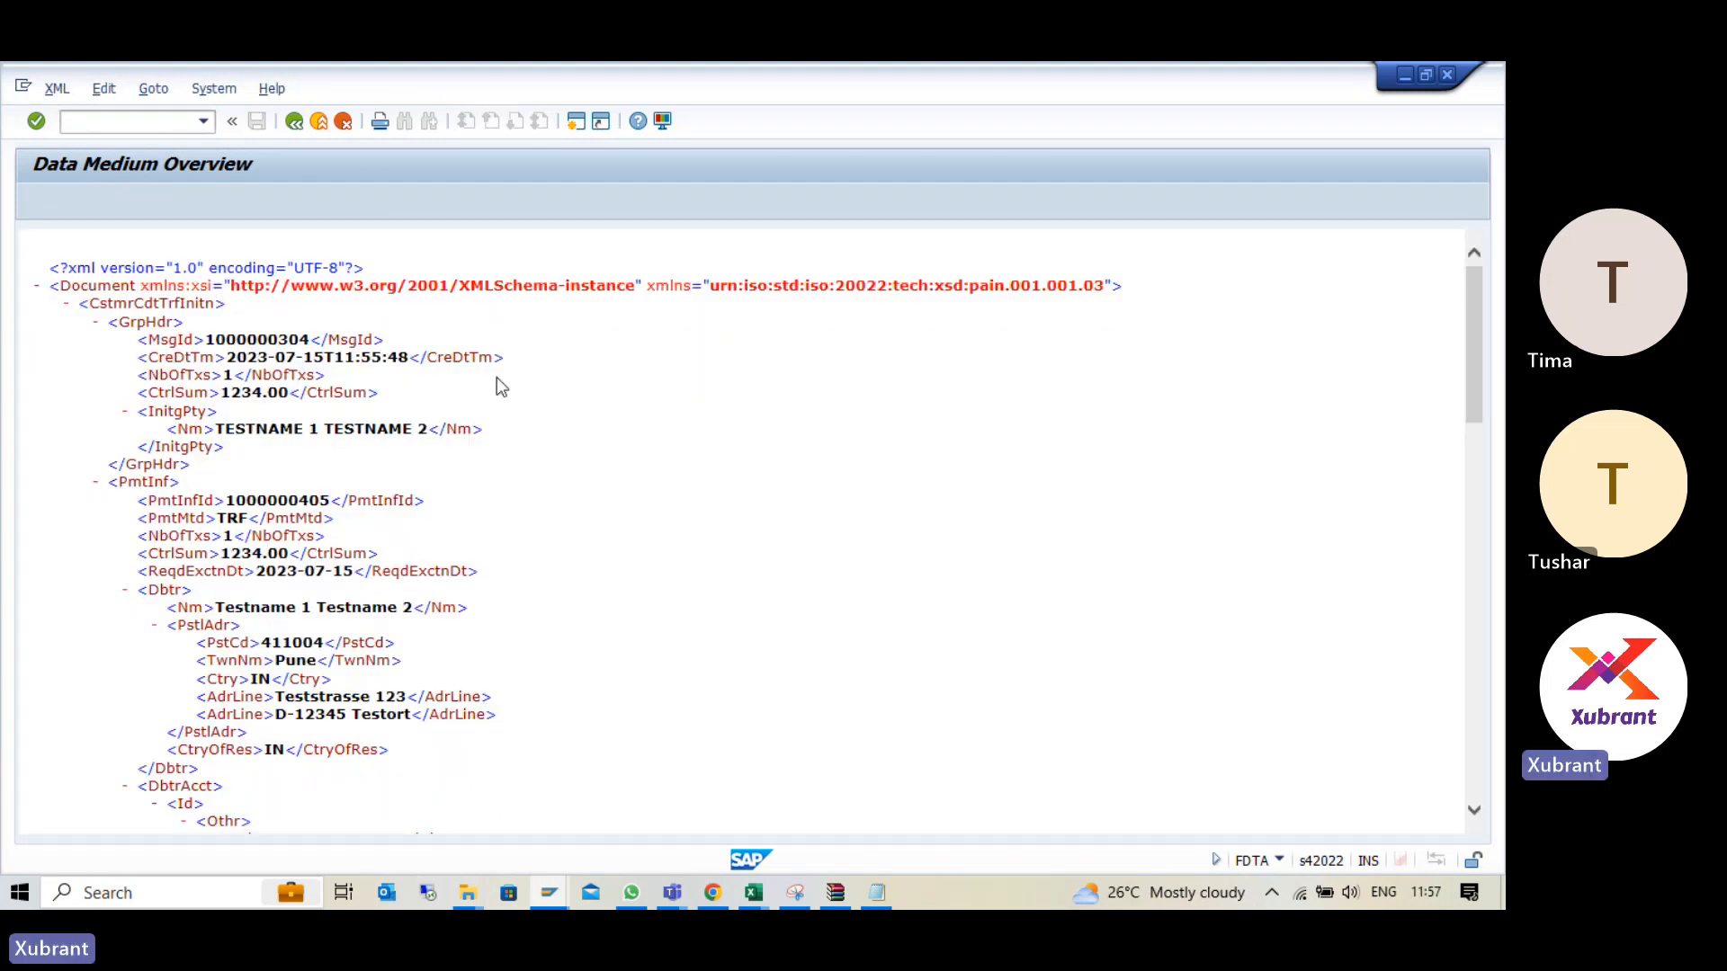
scroll(497, 378, "down", 15)
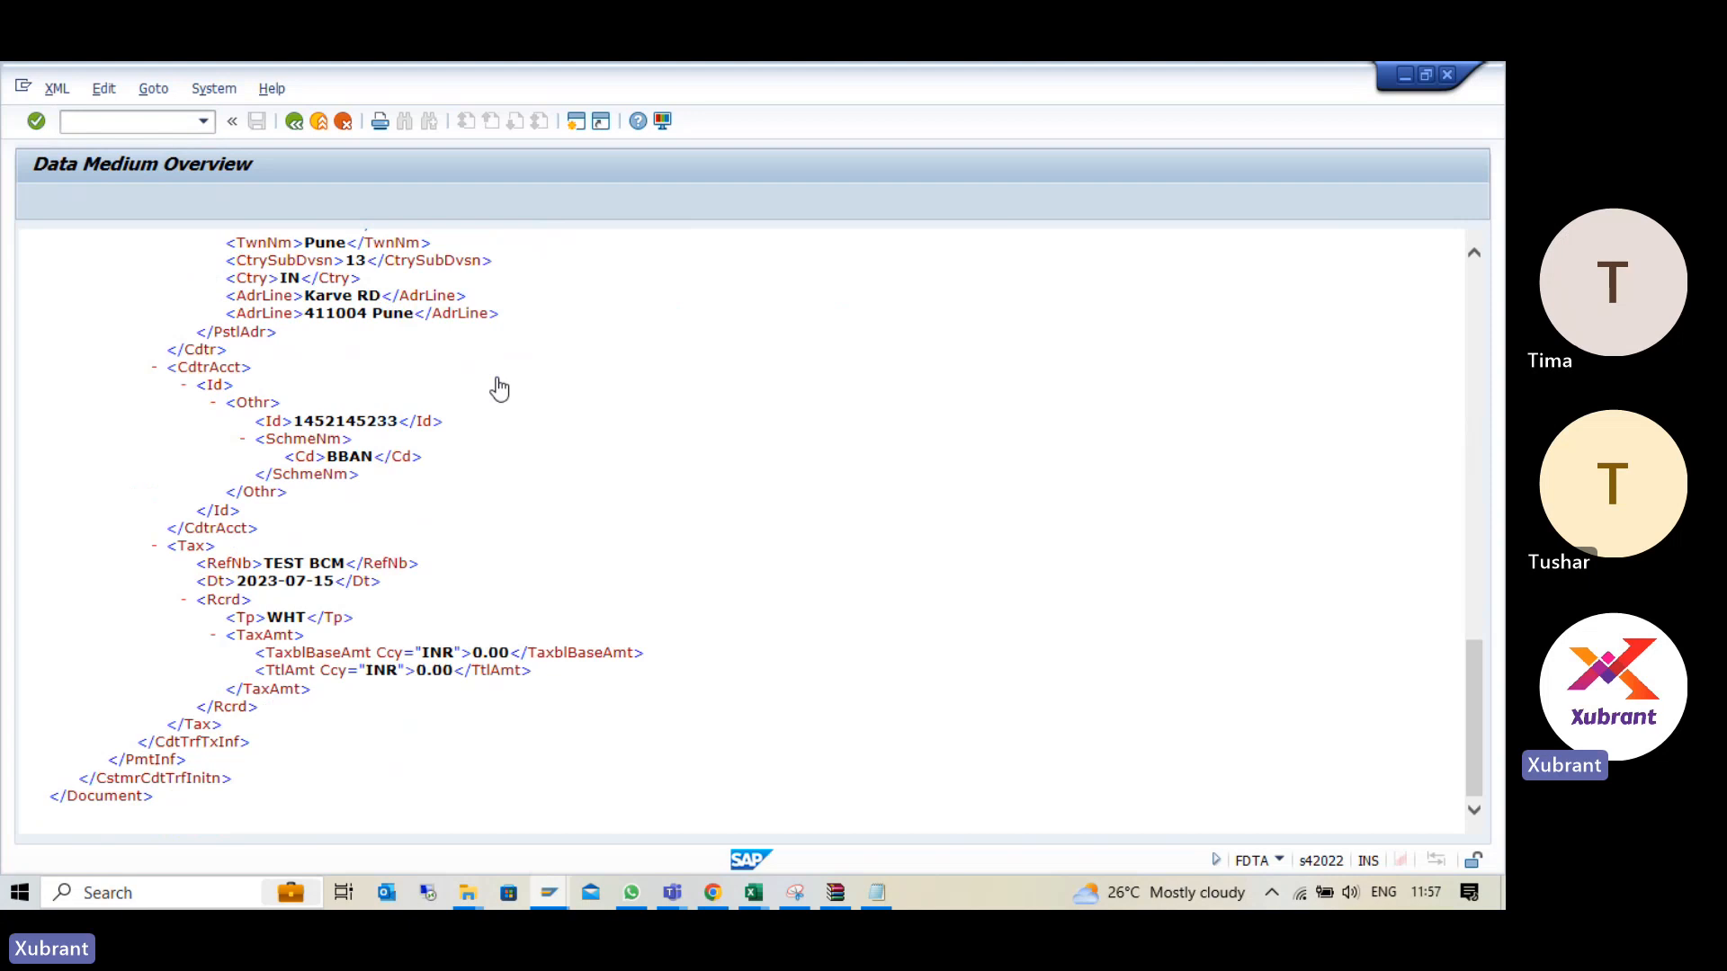
scroll(500, 388, "up", 15)
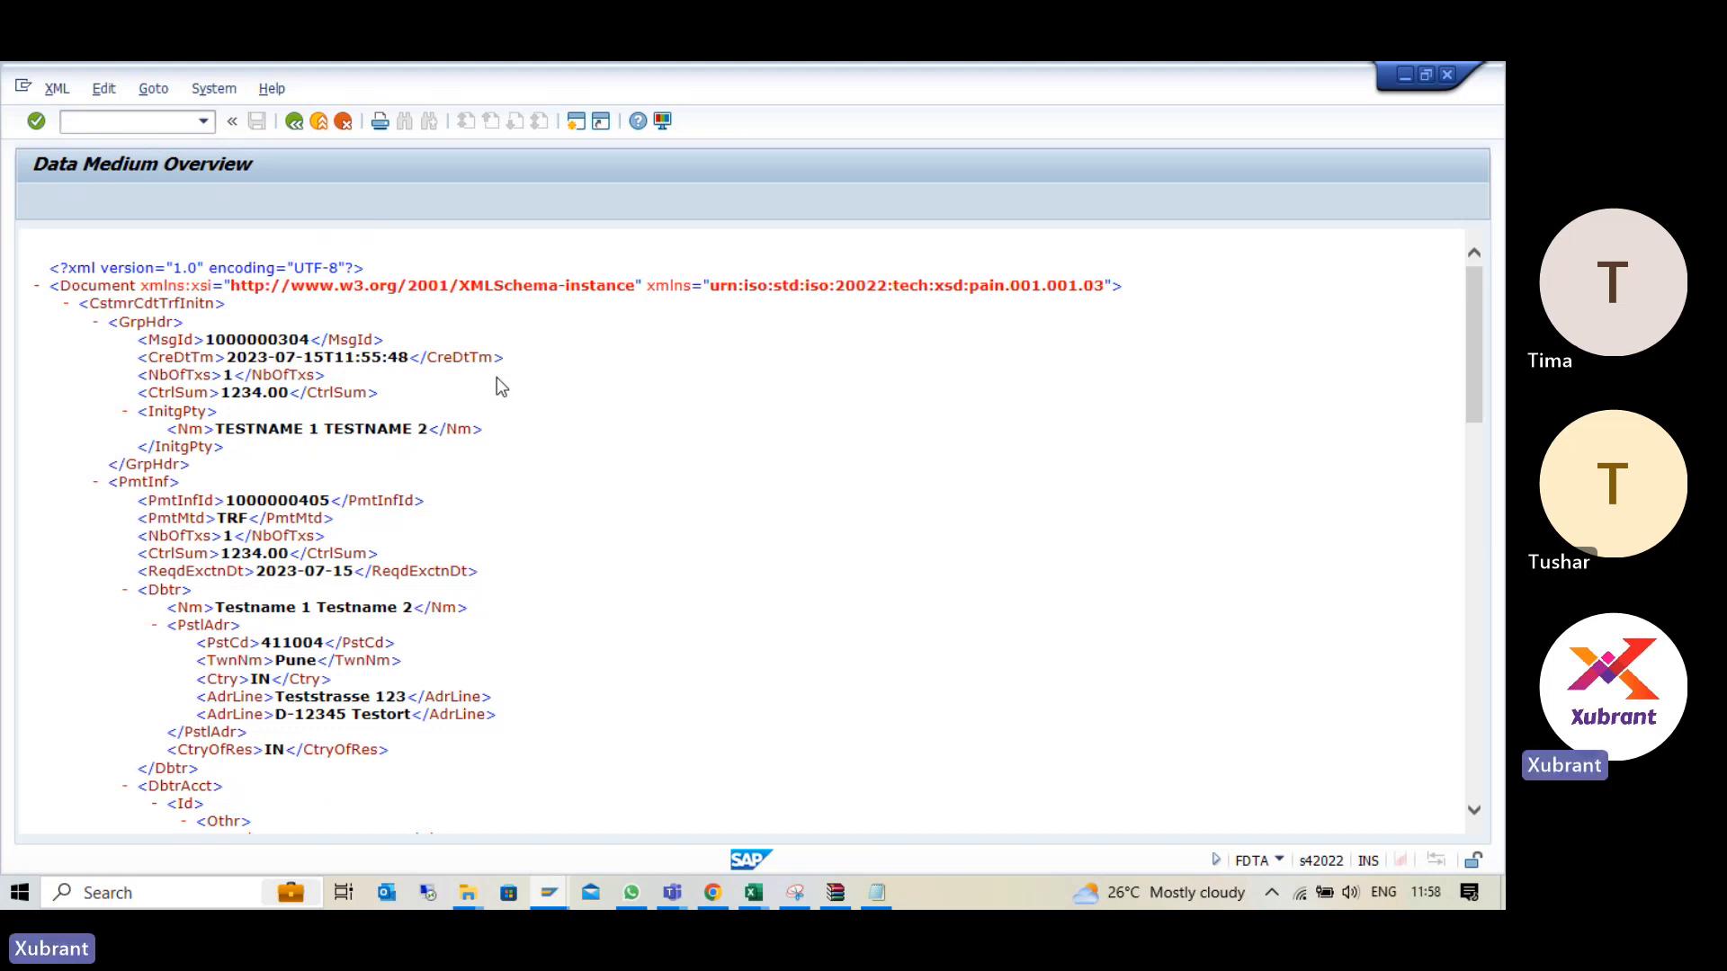
key("F3")
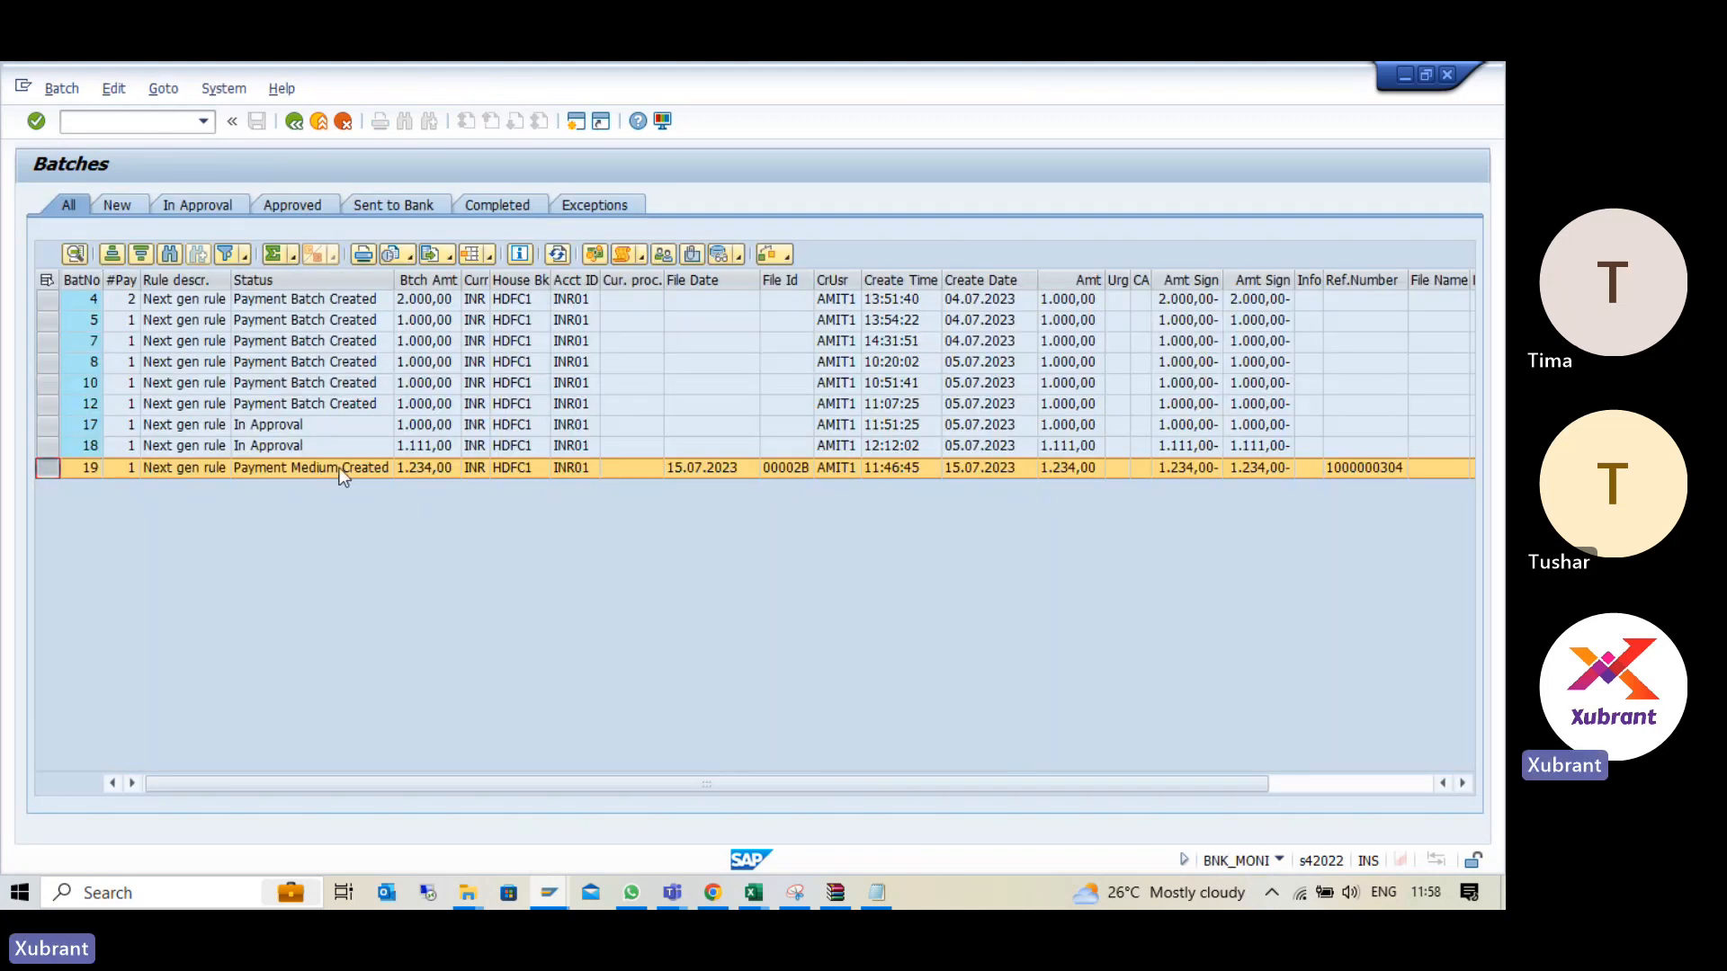
- Check the status of batch 19 and exit the payment monitor to the SAP Easy Access menu
left_click(340, 468)
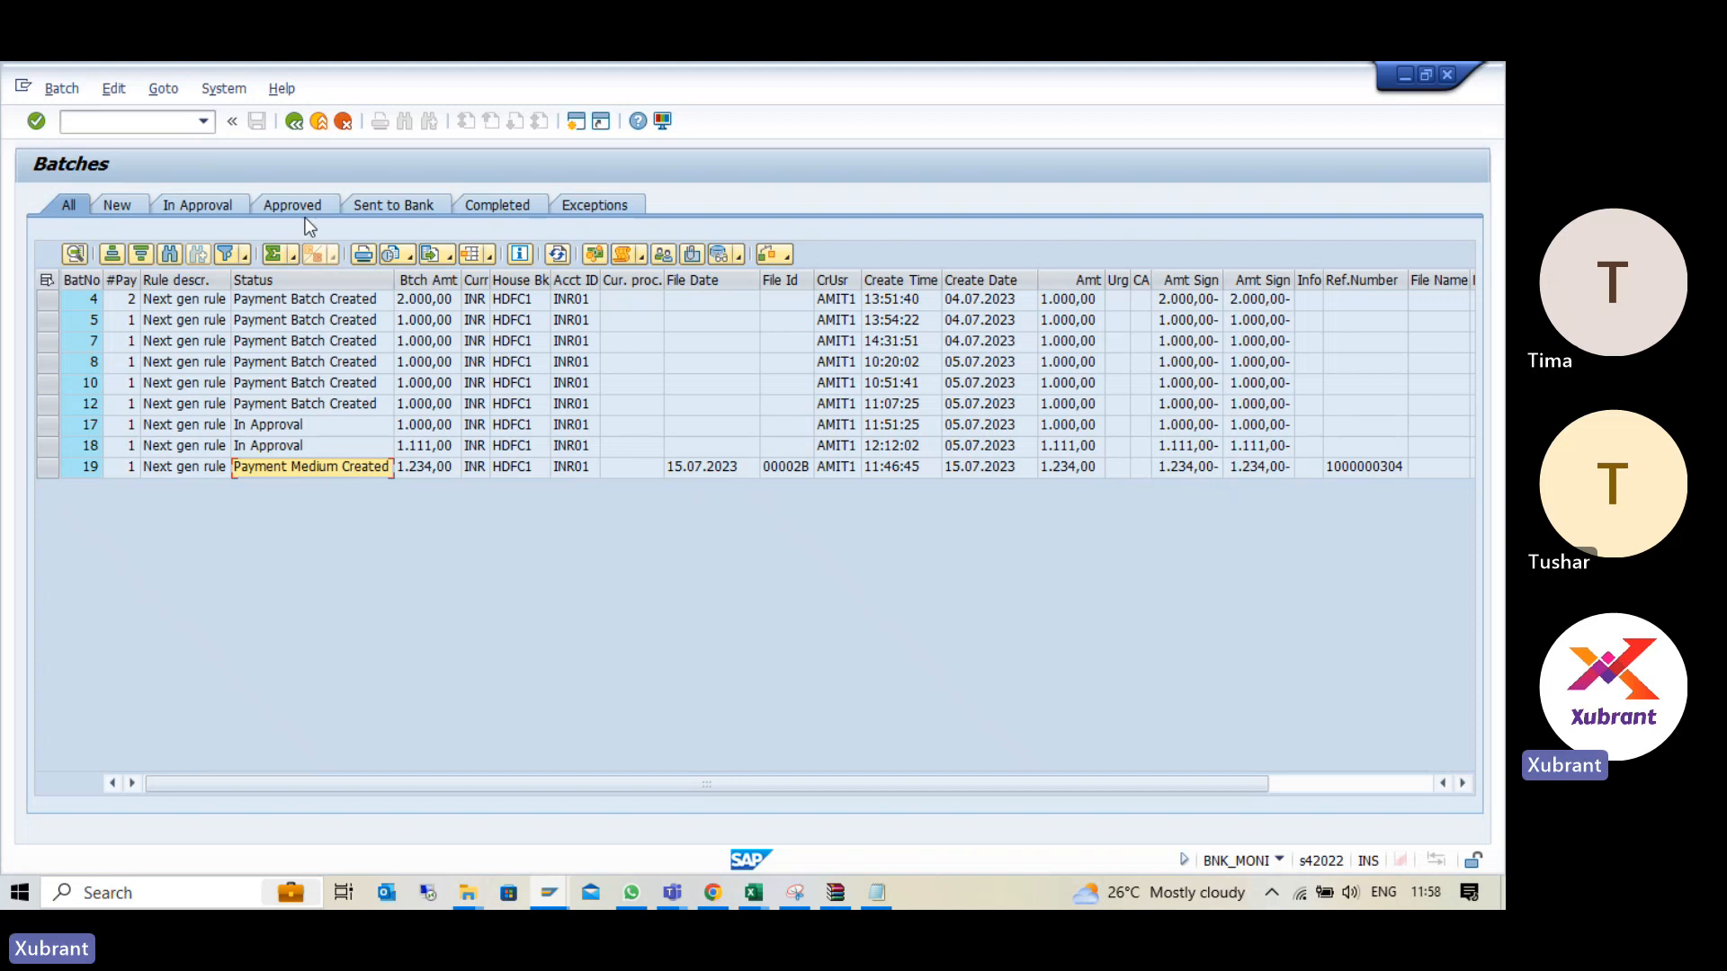
left_click(295, 123)
left_click(320, 123)
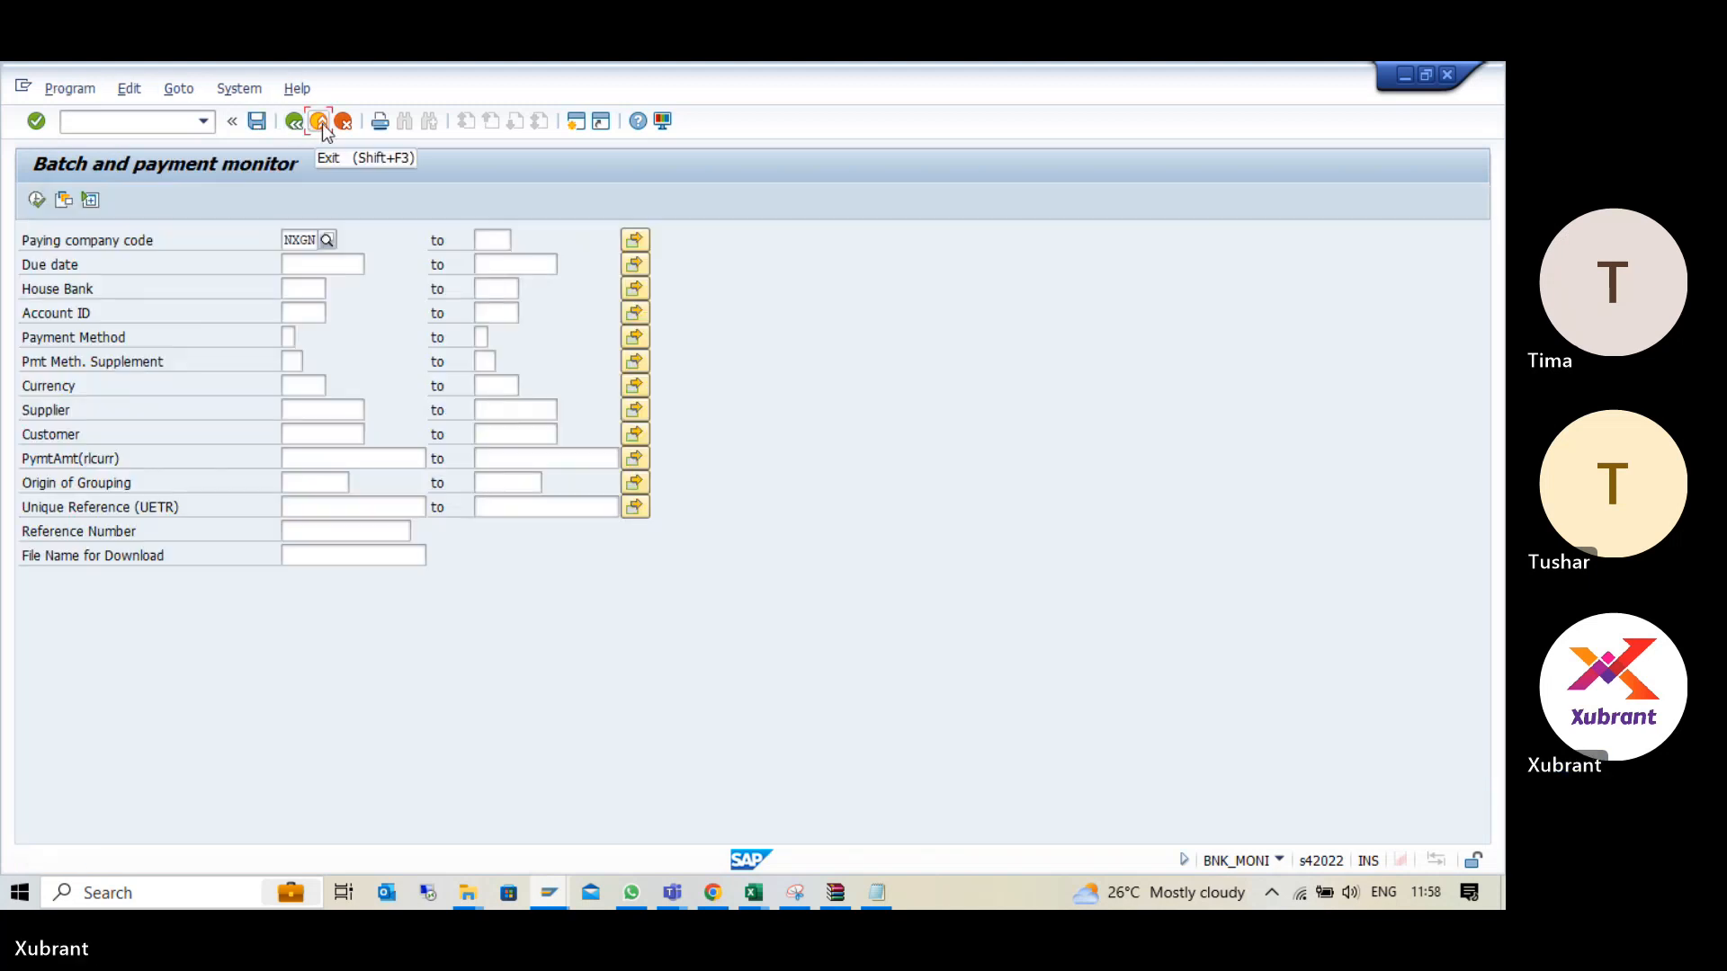
left_click(320, 124)
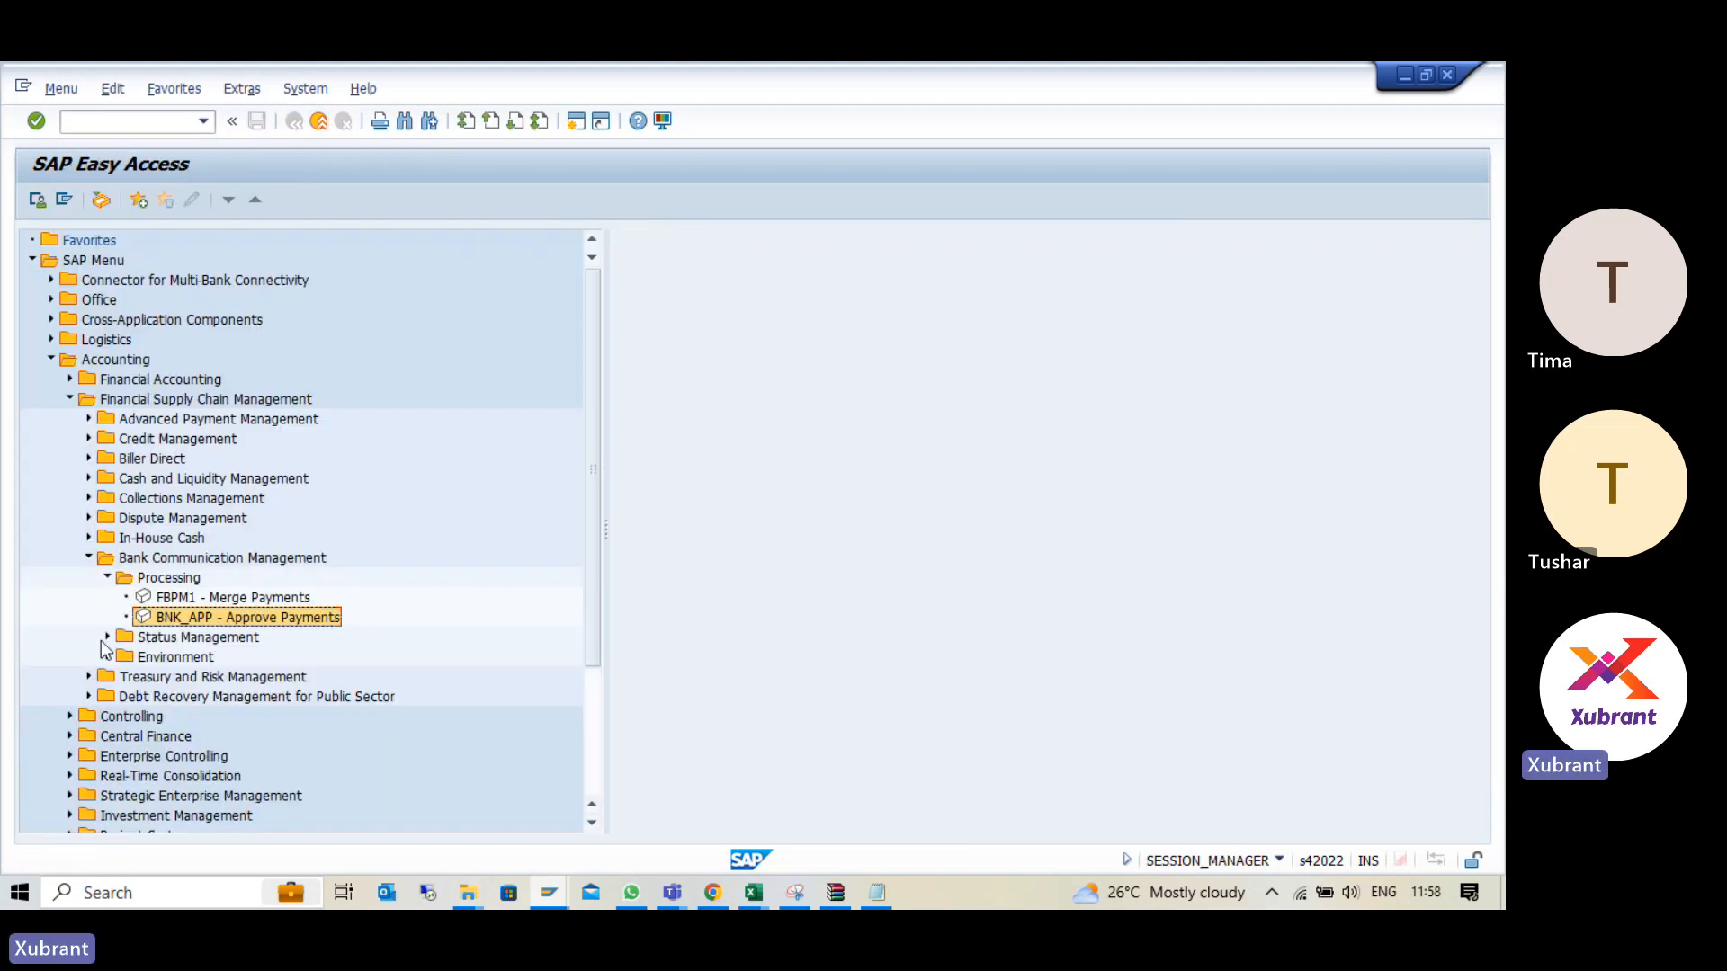